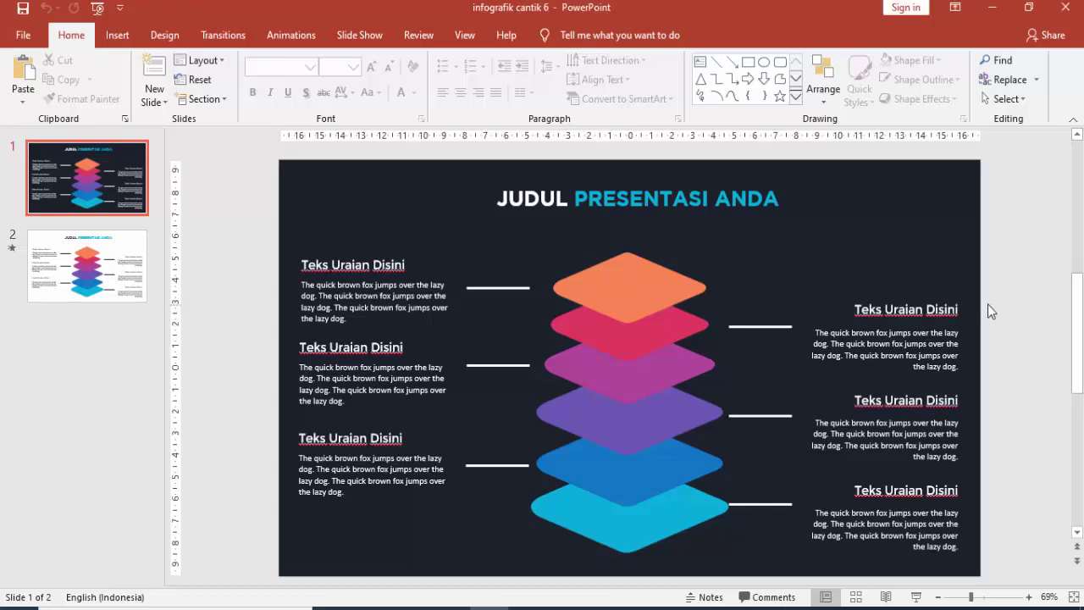
Step: Zoom out and select the row of eight colour swatches above the infografik cantik 6 slide
{"action": "scroll", "coordinate": [1003, 311], "scroll_direction": "down", "scroll_amount": 3}
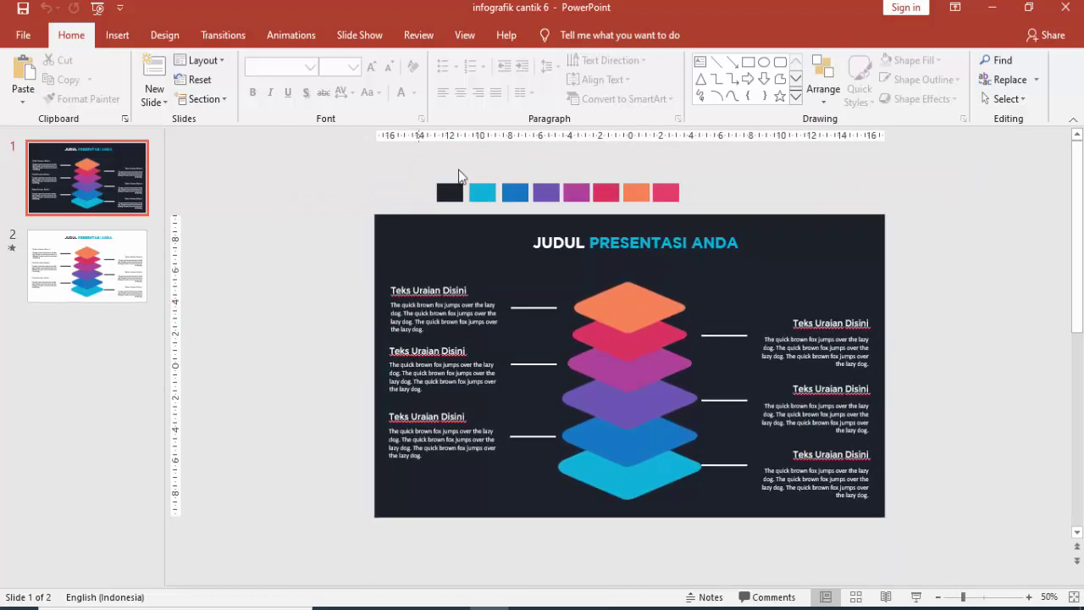
{"action": "left_click_drag", "start_coordinate": [428, 169], "coordinate": [692, 213]}
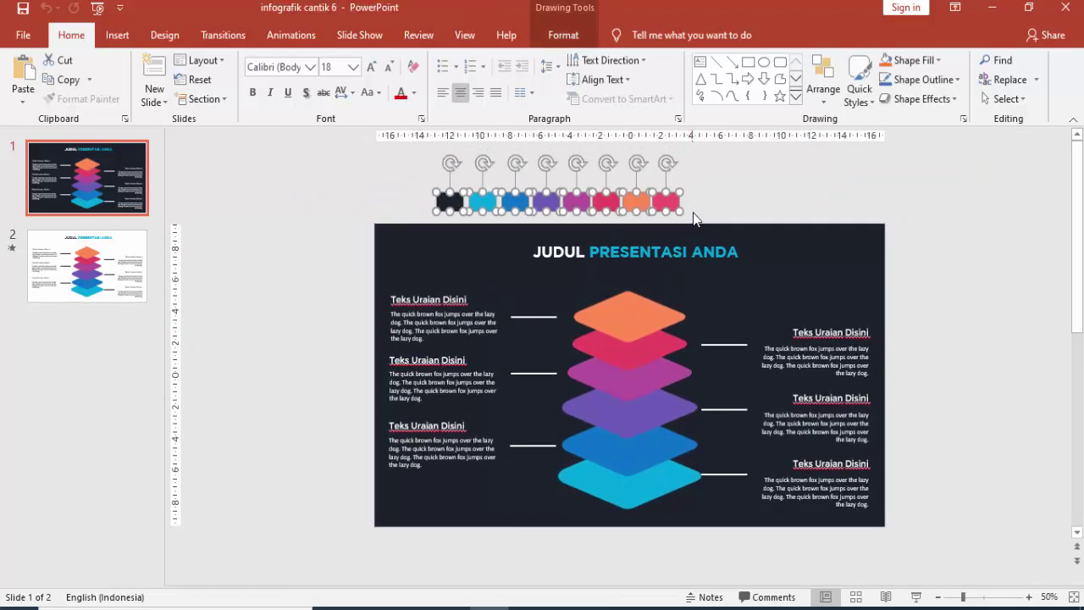
{"action": "left_click", "coordinate": [695, 210]}
Step: Create a new blank presentation and delete its title and subtitle placeholders
{"action": "left_click", "coordinate": [29, 39]}
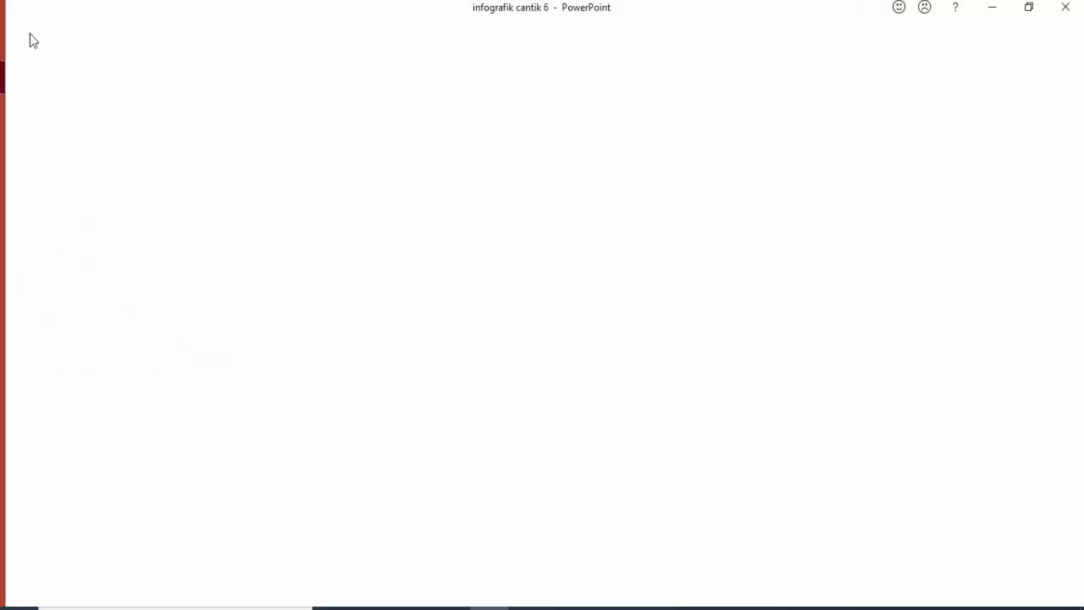
{"action": "left_click", "coordinate": [51, 111]}
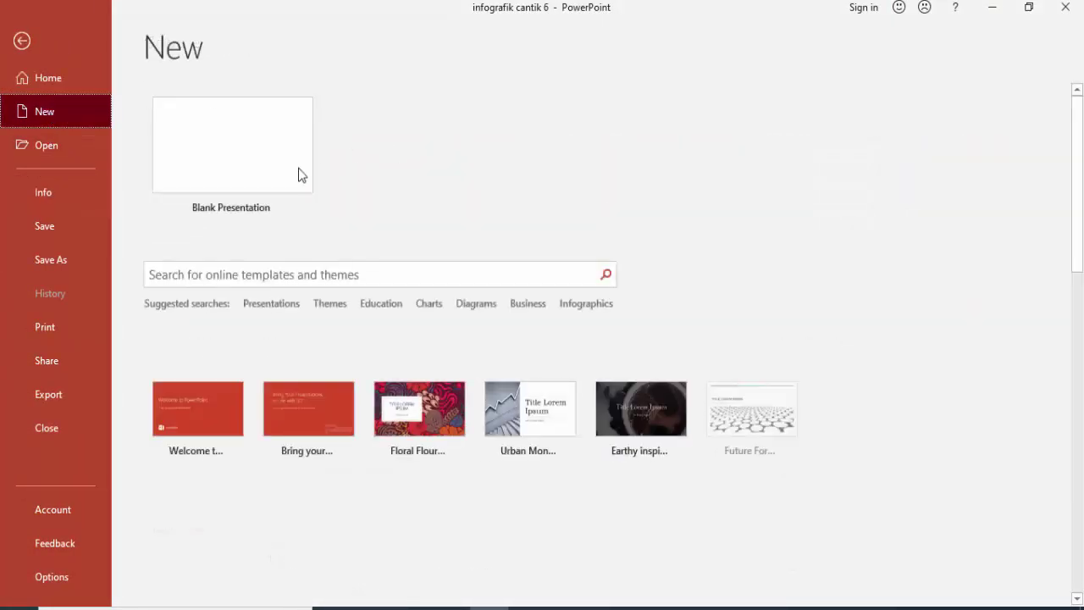
{"action": "left_click", "coordinate": [246, 150]}
{"action": "left_click", "coordinate": [516, 225]}
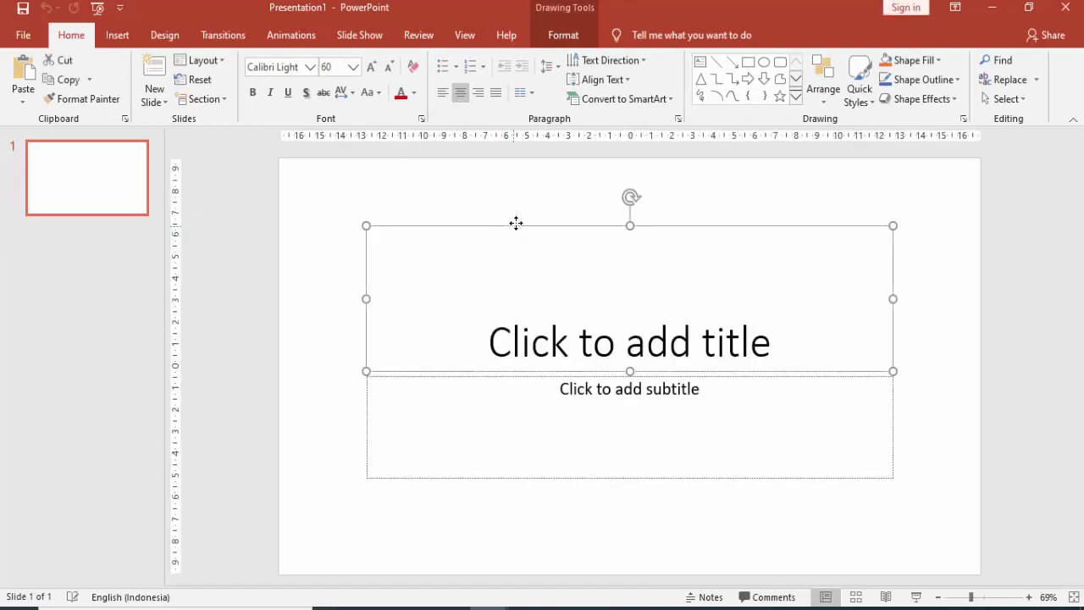
{"action": "key", "text": "Delete"}
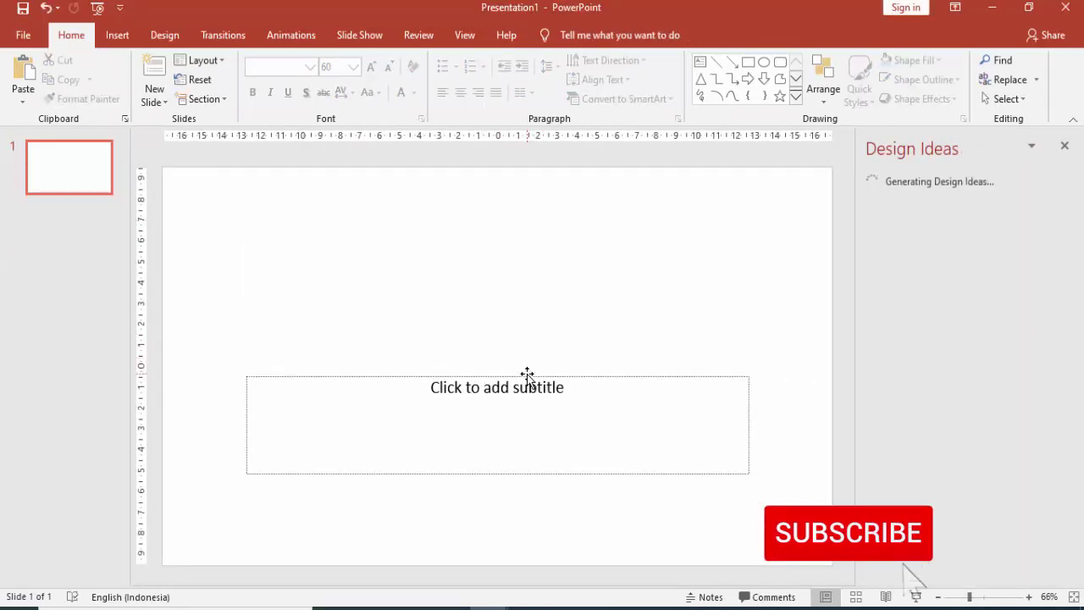
{"action": "left_click", "coordinate": [527, 374]}
{"action": "key", "text": "Delete"}
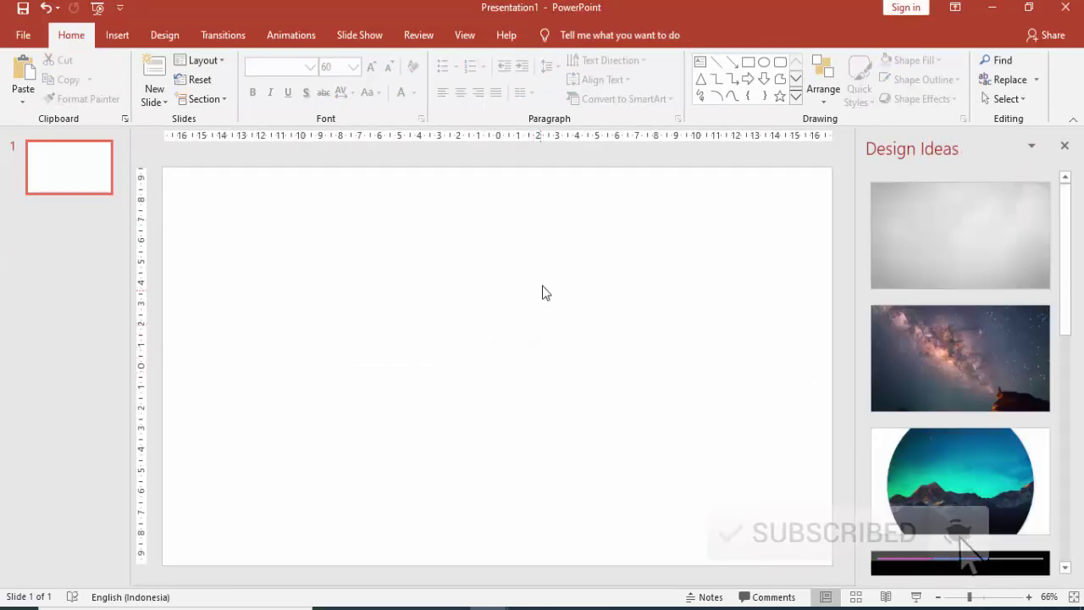
Step: Close Design Ideas, paste the eight swatches, and close the infografik cantik 6 window
{"action": "left_click", "coordinate": [1065, 146]}
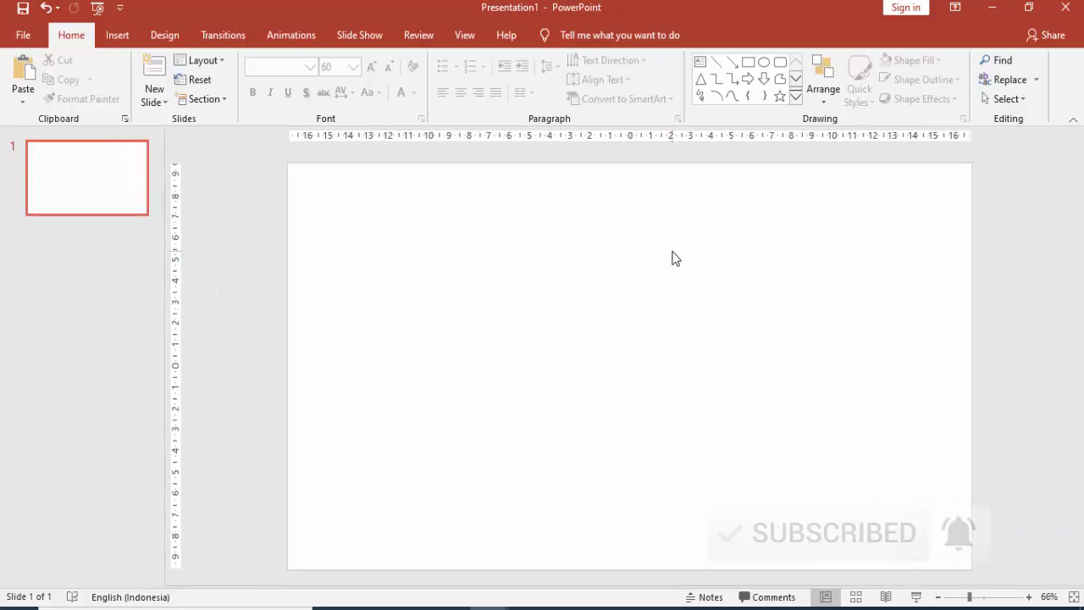
{"action": "key", "text": "ctrl+v"}
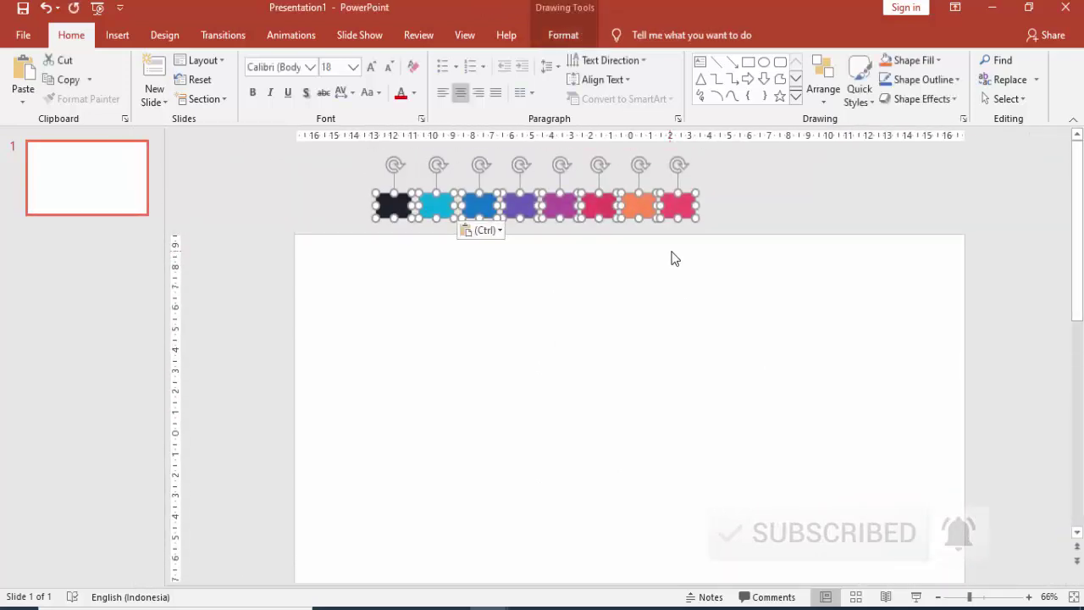
{"action": "left_click", "coordinate": [687, 291]}
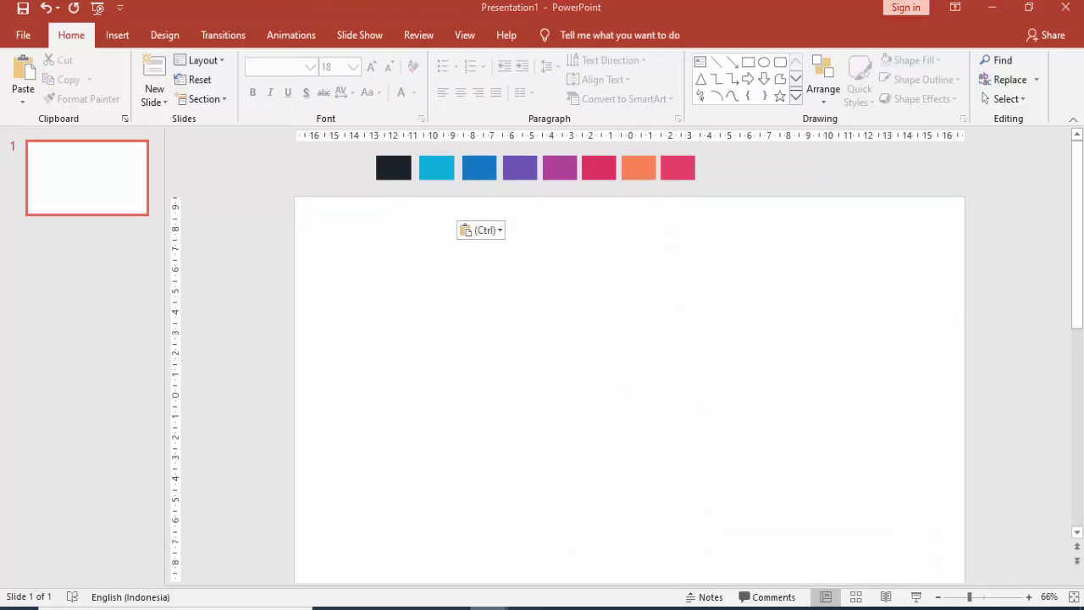
{"action": "left_click", "coordinate": [402, 550]}
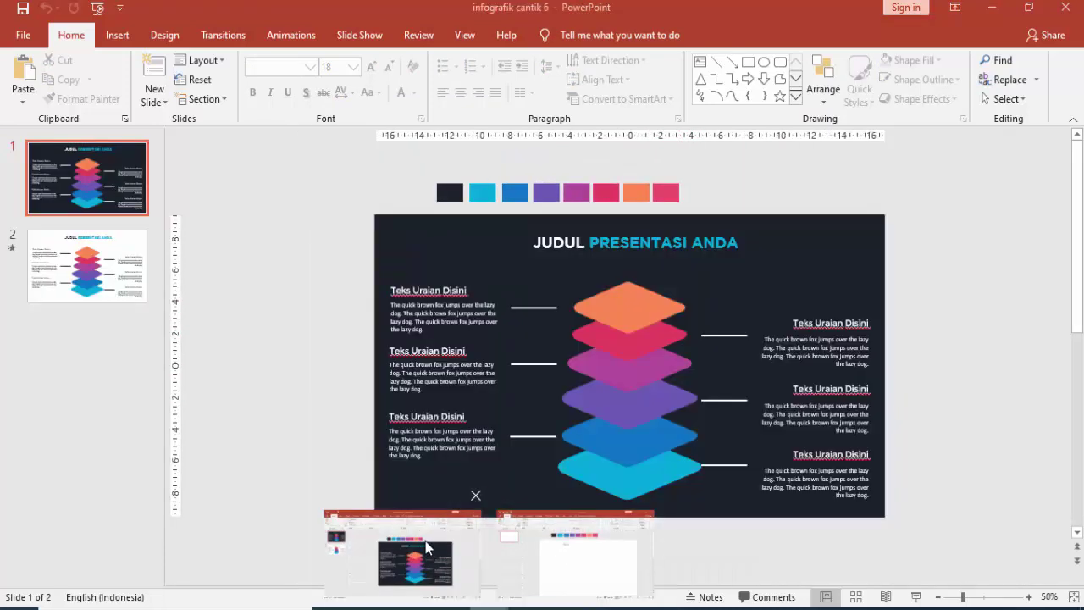
{"action": "left_click", "coordinate": [1066, 7]}
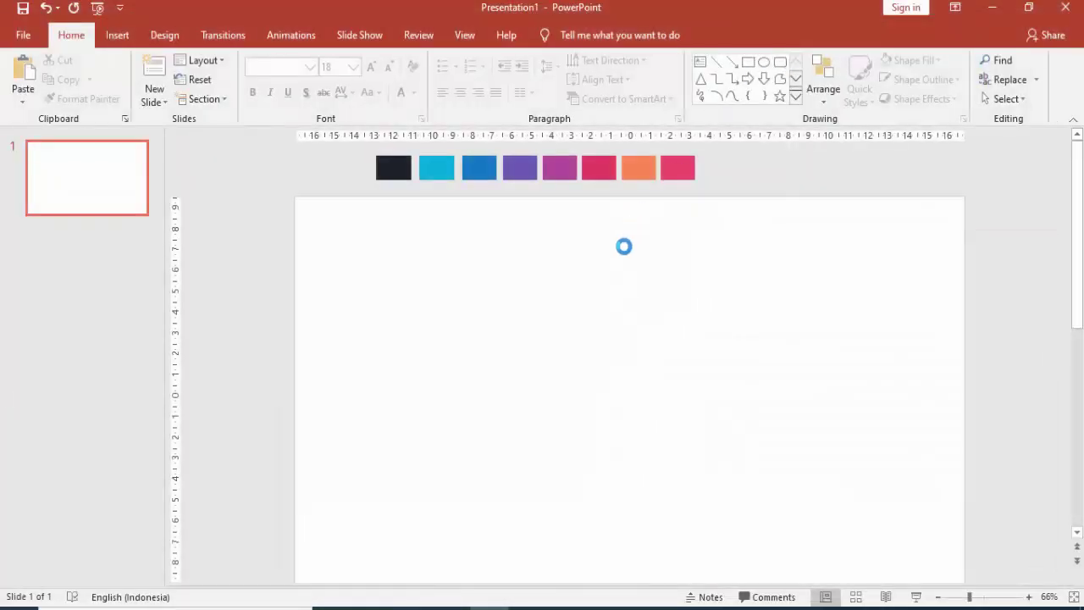
{"action": "scroll", "coordinate": [738, 278], "scroll_direction": "down", "scroll_amount": 2}
Step: Fill the slide background with the dark navy sampled from the first swatch
{"action": "right_click", "coordinate": [746, 267]}
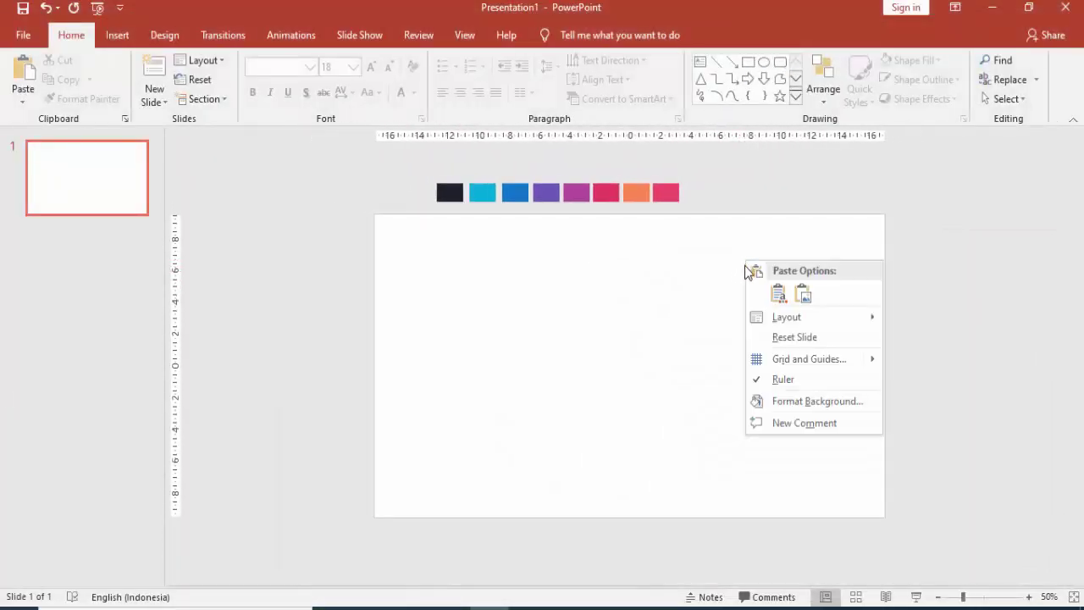
{"action": "left_click", "coordinate": [756, 399]}
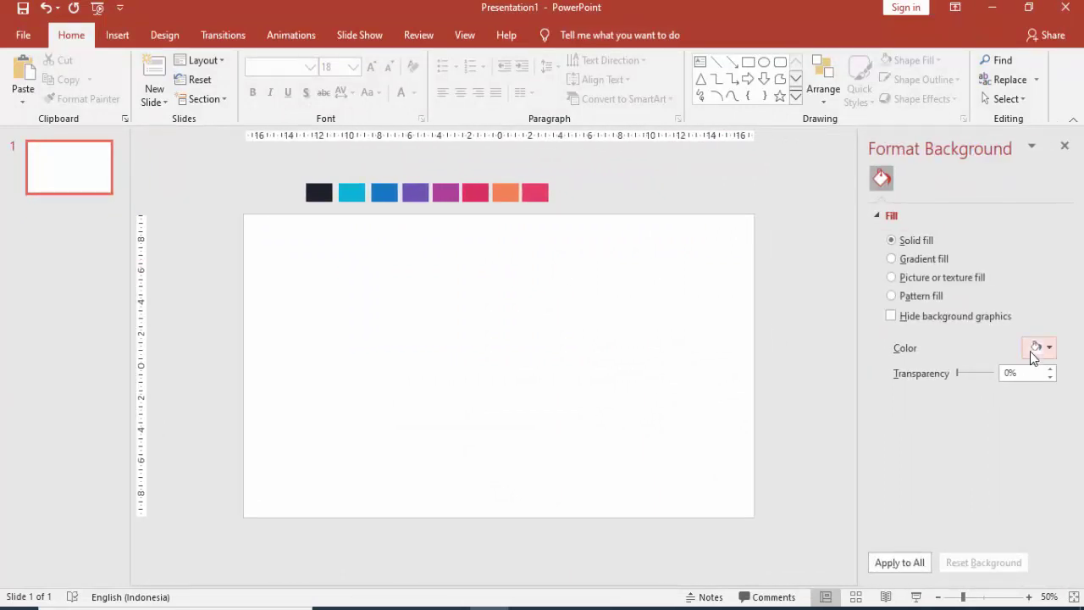
{"action": "left_click", "coordinate": [1038, 349]}
{"action": "left_click", "coordinate": [996, 522]}
{"action": "left_click", "coordinate": [319, 191]}
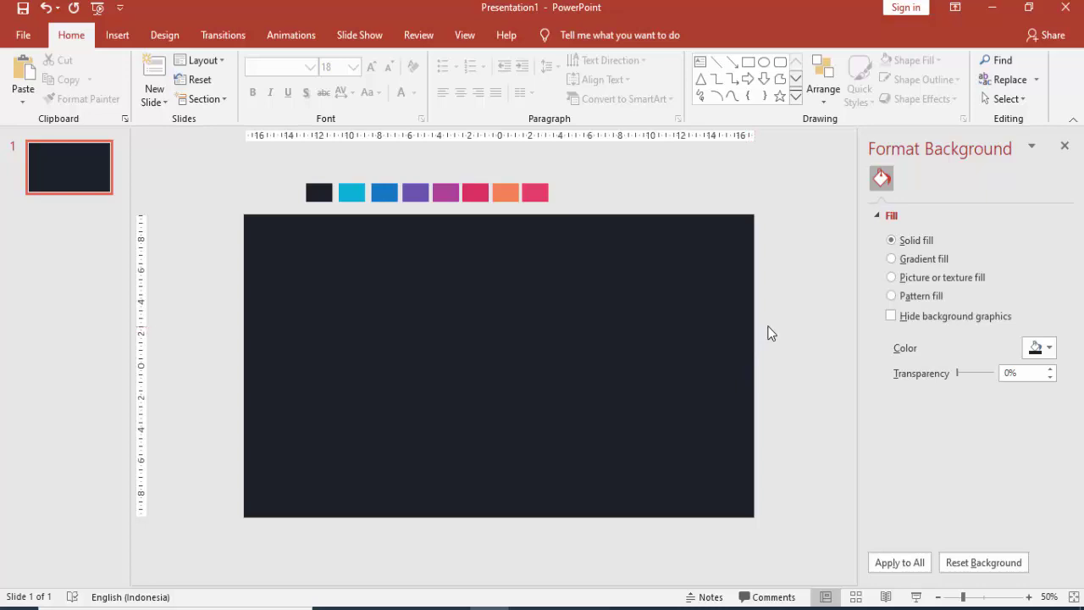
{"action": "left_click", "coordinate": [117, 35]}
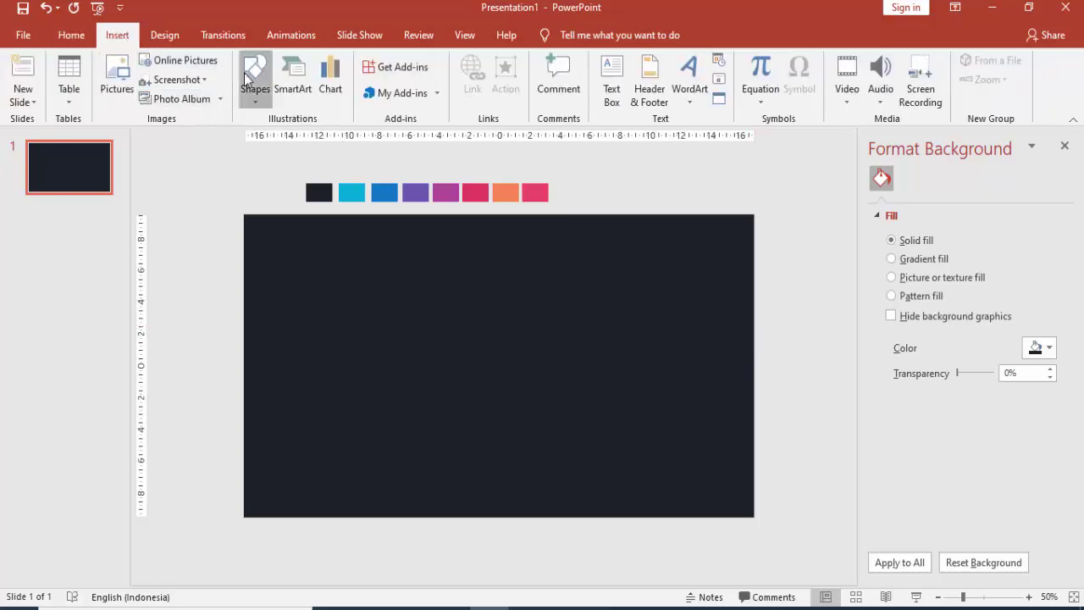
Step: Draw a blue rectangle covering the left third of the slide
{"action": "left_click", "coordinate": [255, 81]}
{"action": "left_click", "coordinate": [296, 153]}
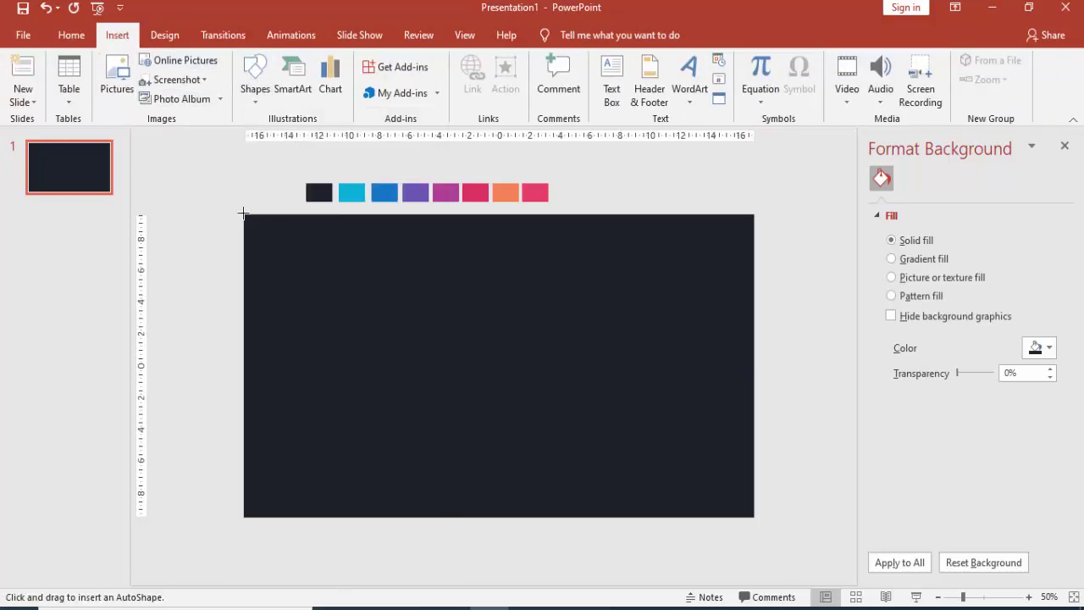
{"action": "left_click_drag", "start_coordinate": [245, 214], "coordinate": [388, 518]}
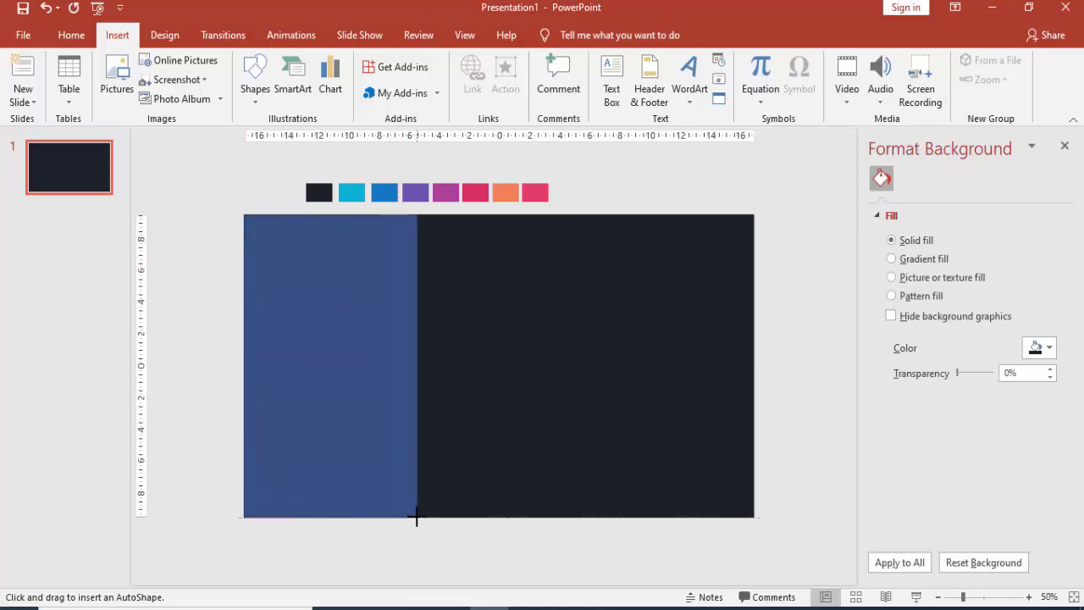
{"action": "left_click_drag", "start_coordinate": [388, 517], "coordinate": [416, 517]}
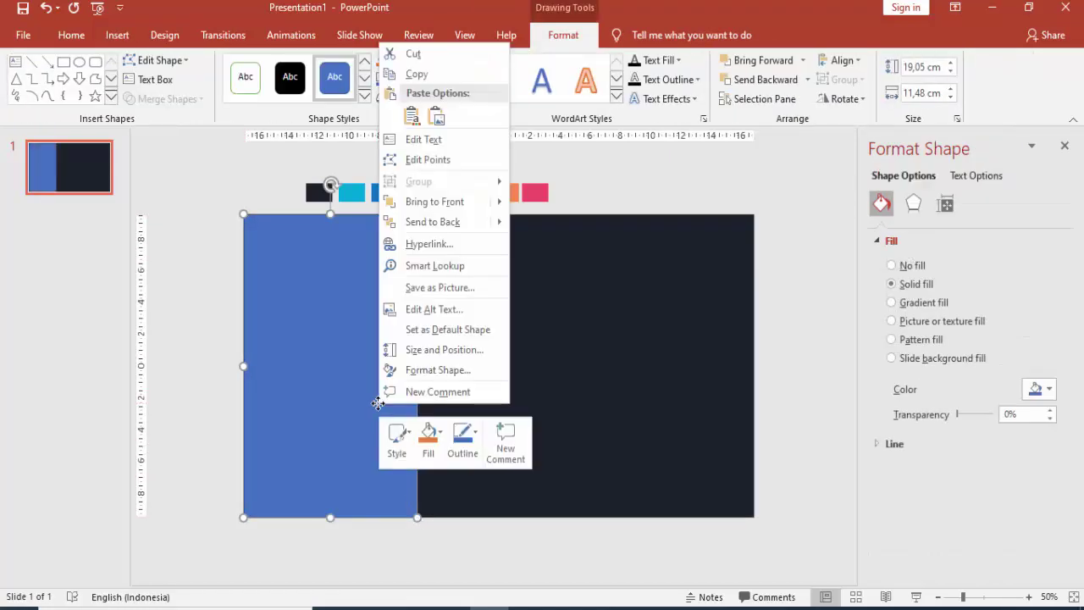
Step: Edit the rectangle's points, deleting its bottom-right corner so the right edge slants
{"action": "right_click", "coordinate": [377, 404]}
{"action": "left_click", "coordinate": [415, 159]}
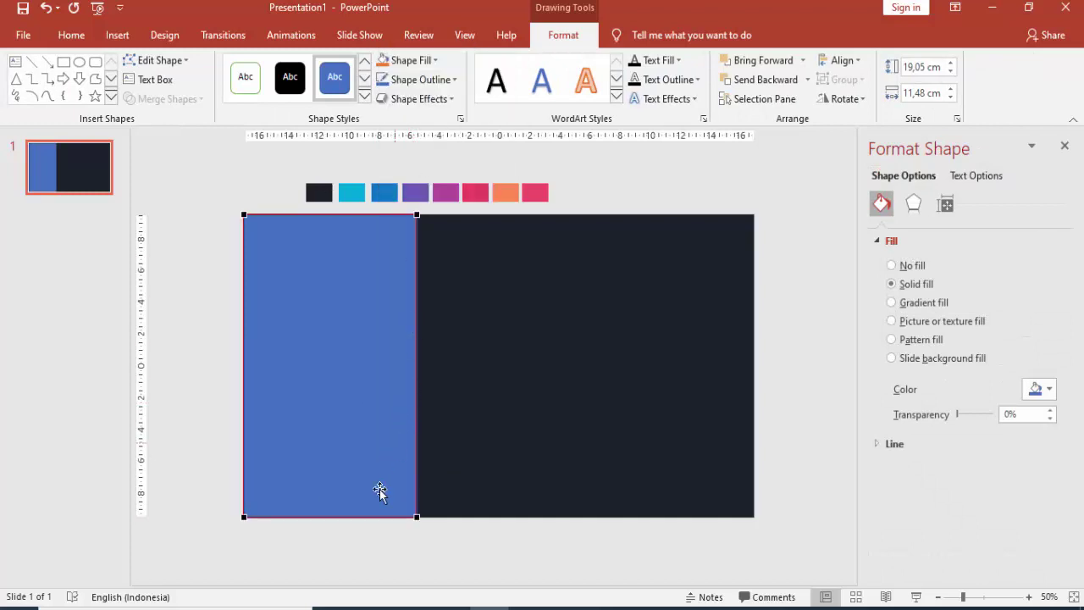
{"action": "right_click", "coordinate": [356, 517]}
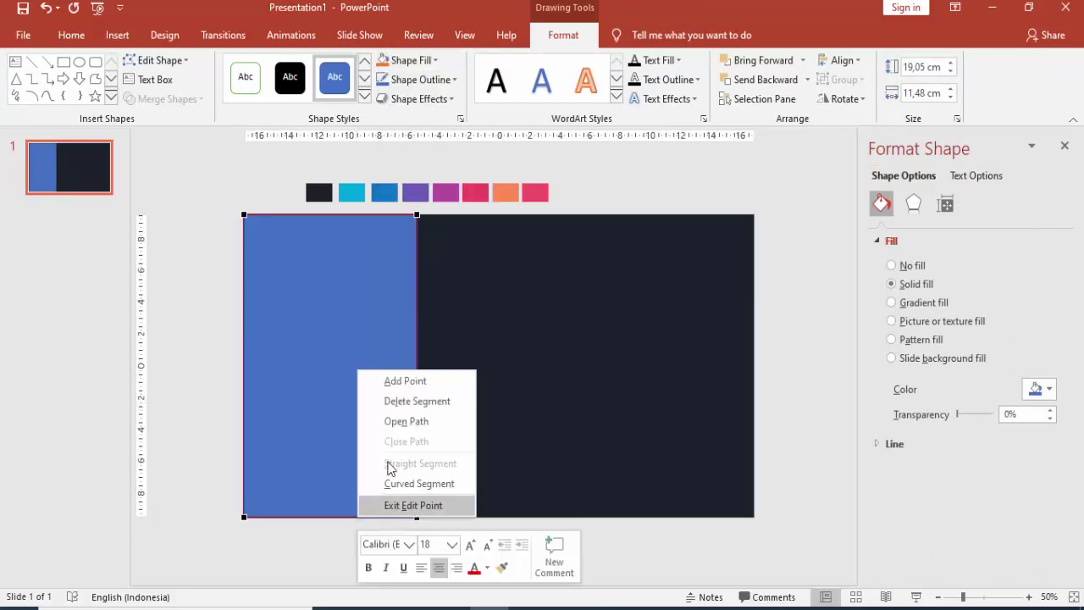
{"action": "left_click", "coordinate": [401, 382]}
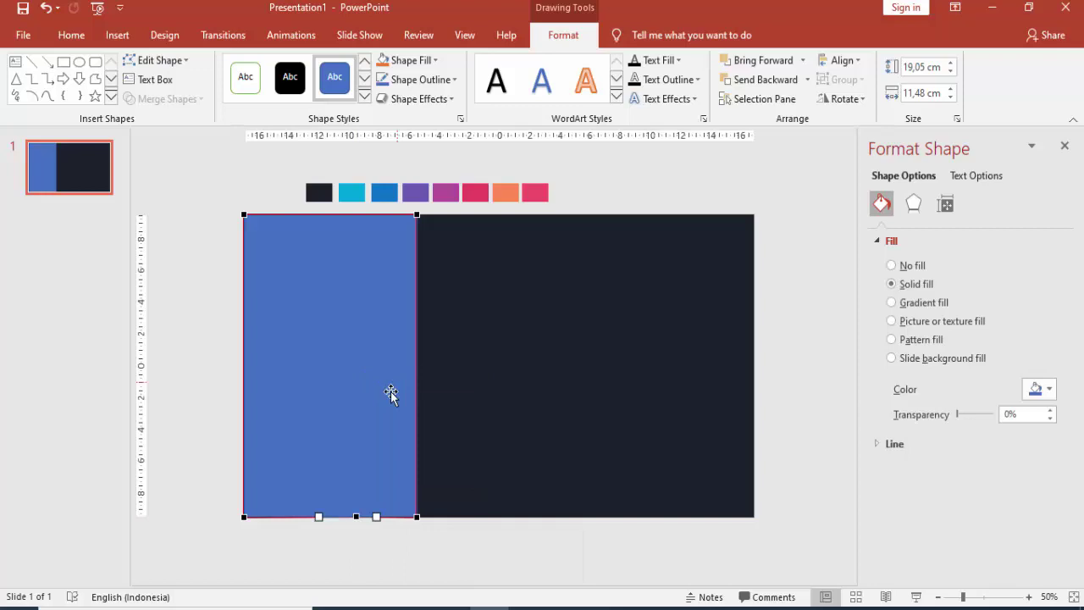
{"action": "left_click", "coordinate": [416, 517]}
{"action": "right_click", "coordinate": [416, 517]}
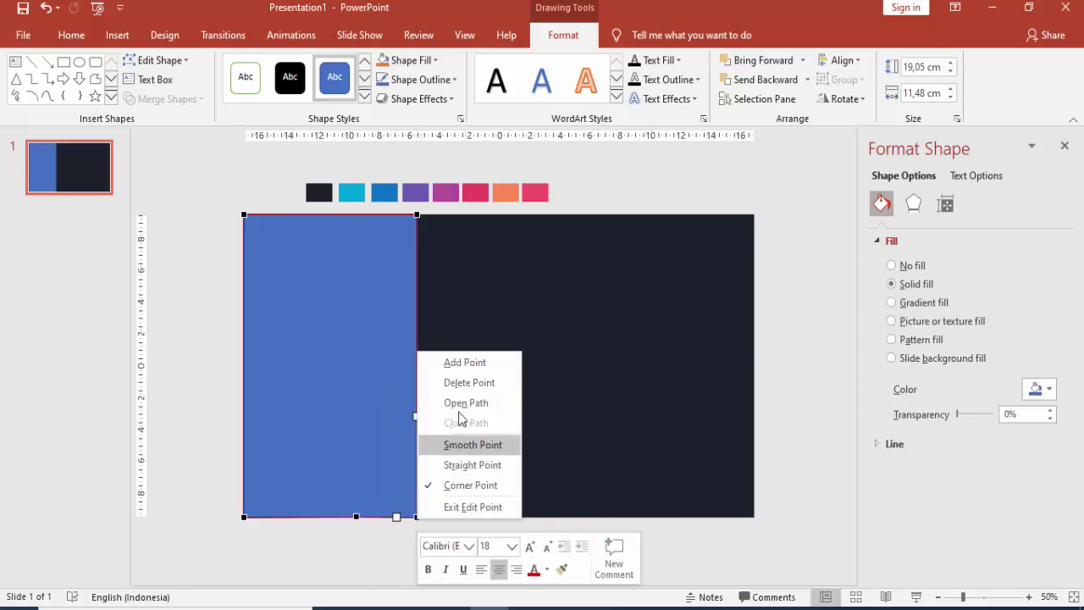
{"action": "left_click", "coordinate": [463, 383]}
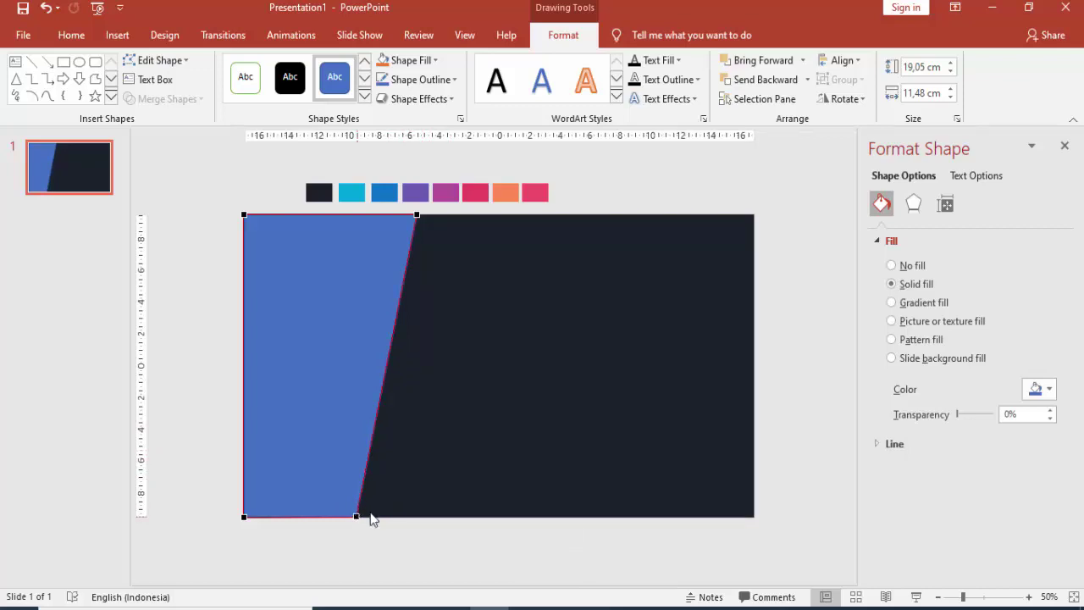
{"action": "left_click", "coordinate": [429, 404]}
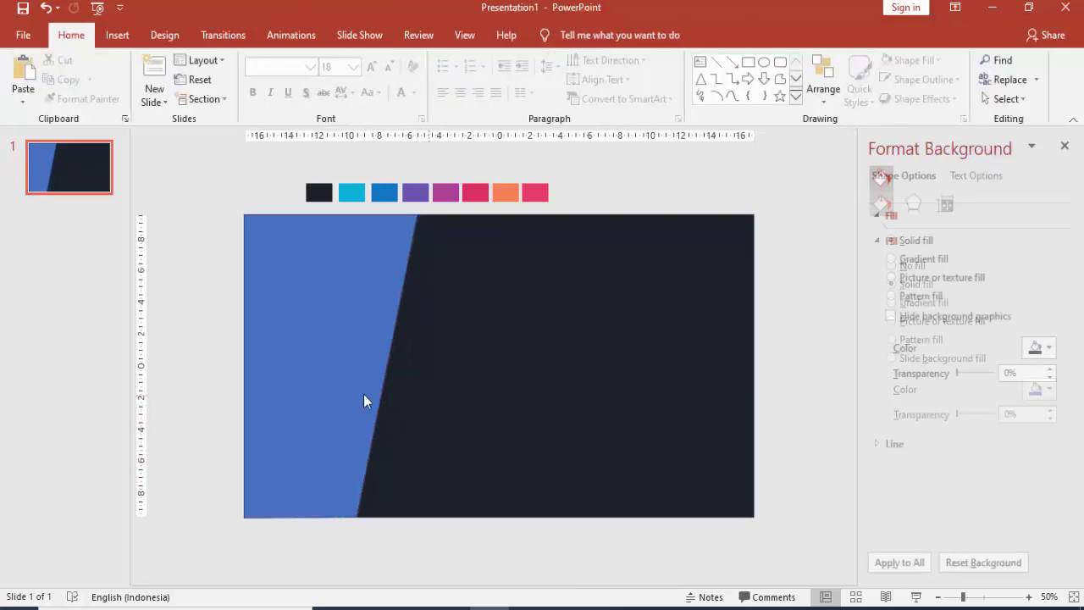
Step: Remove the outline from the slanted blue panel
{"action": "left_click", "coordinate": [365, 399]}
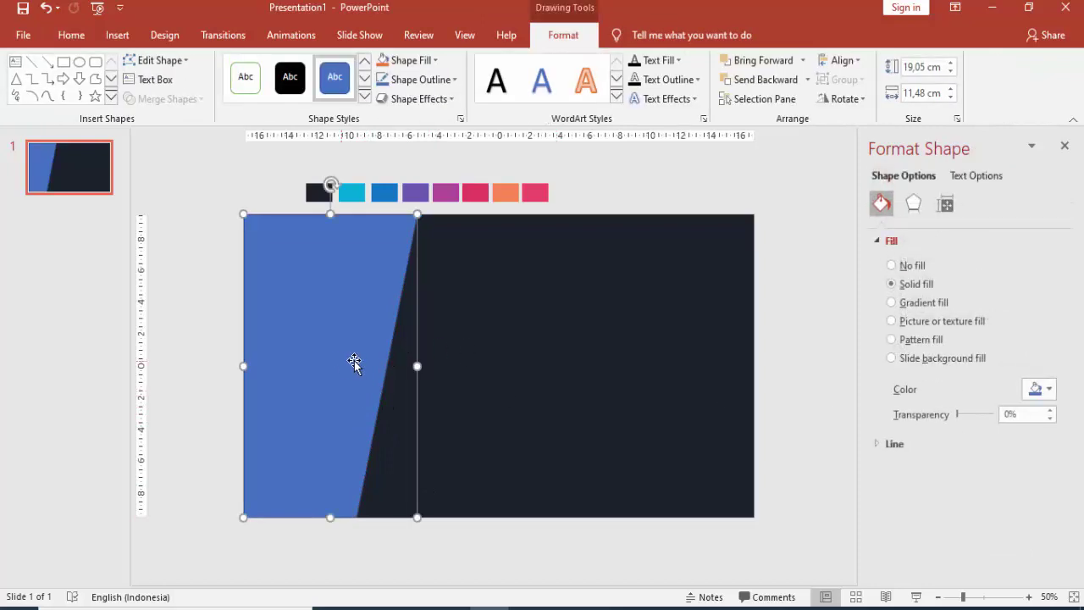
{"action": "left_click", "coordinate": [881, 444]}
{"action": "left_click", "coordinate": [906, 471]}
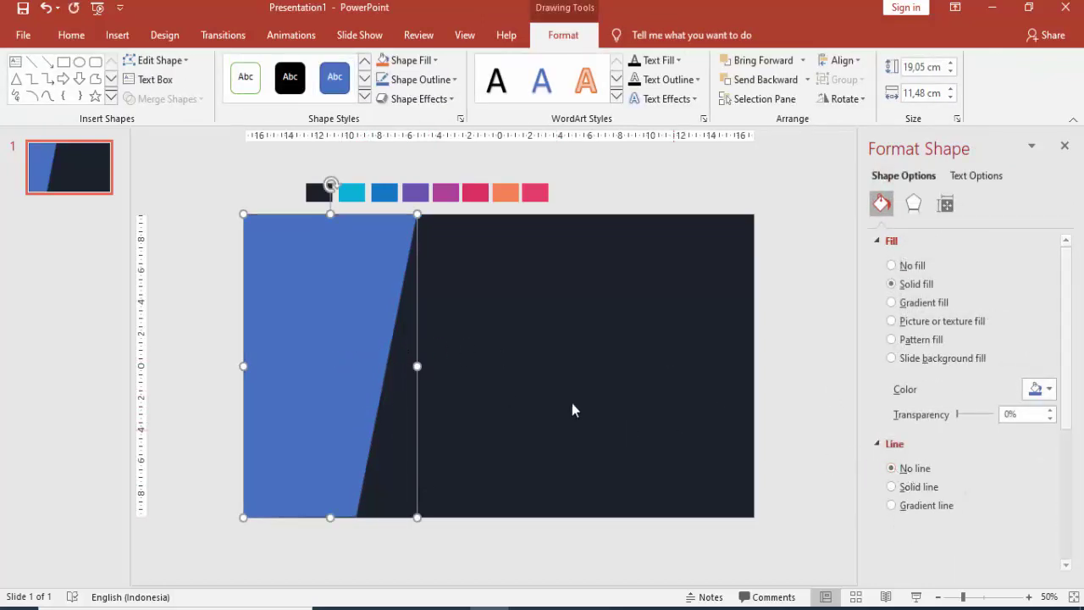
{"action": "left_click", "coordinate": [497, 364]}
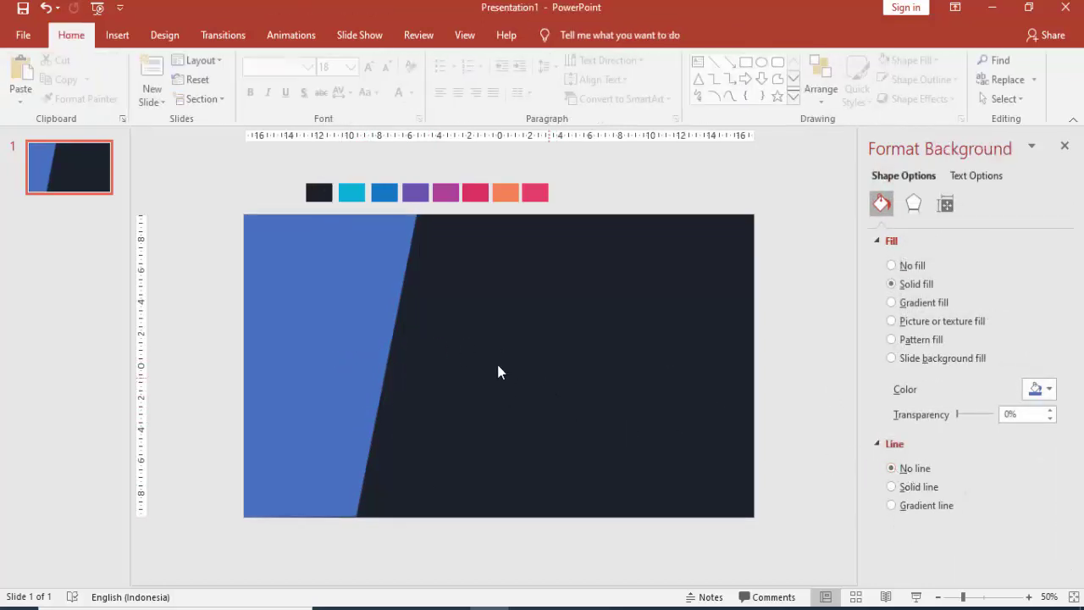
{"action": "left_click", "coordinate": [363, 312]}
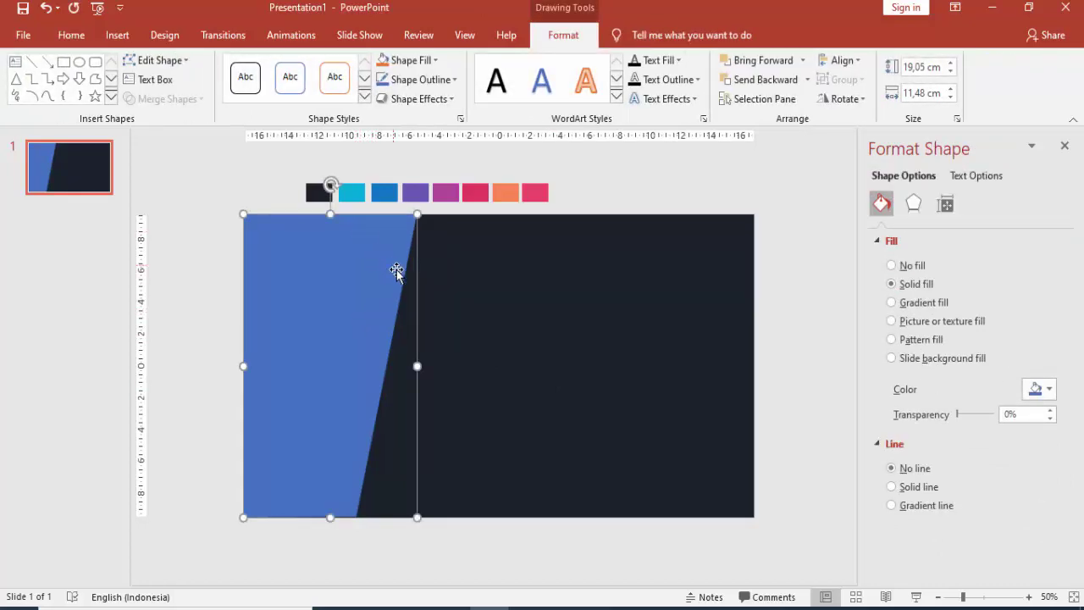
{"action": "left_click", "coordinate": [117, 35]}
Step: Draw a rectangle and an isosceles triangle beside it on the slide
{"action": "left_click", "coordinate": [254, 77]}
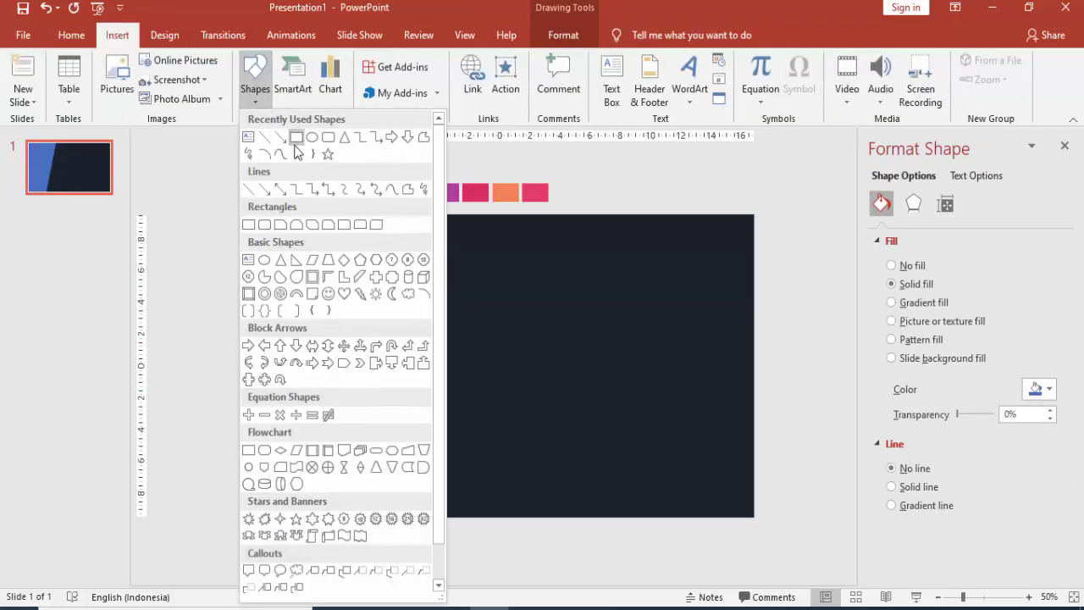
{"action": "left_click", "coordinate": [295, 138]}
{"action": "left_click_drag", "start_coordinate": [444, 256], "coordinate": [555, 303]}
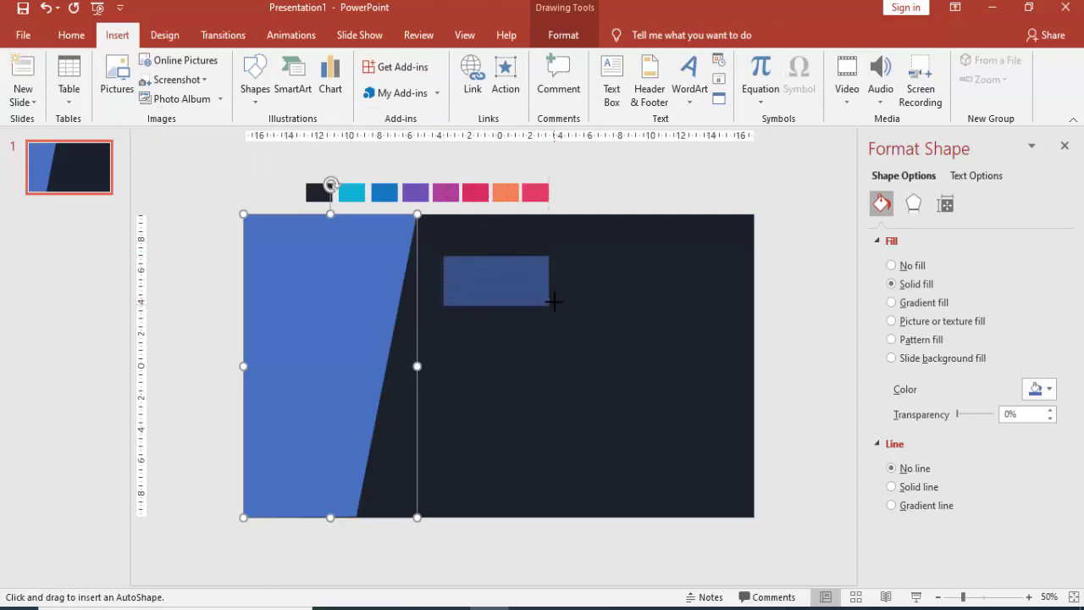
{"action": "left_click", "coordinate": [117, 35]}
{"action": "left_click", "coordinate": [252, 84]}
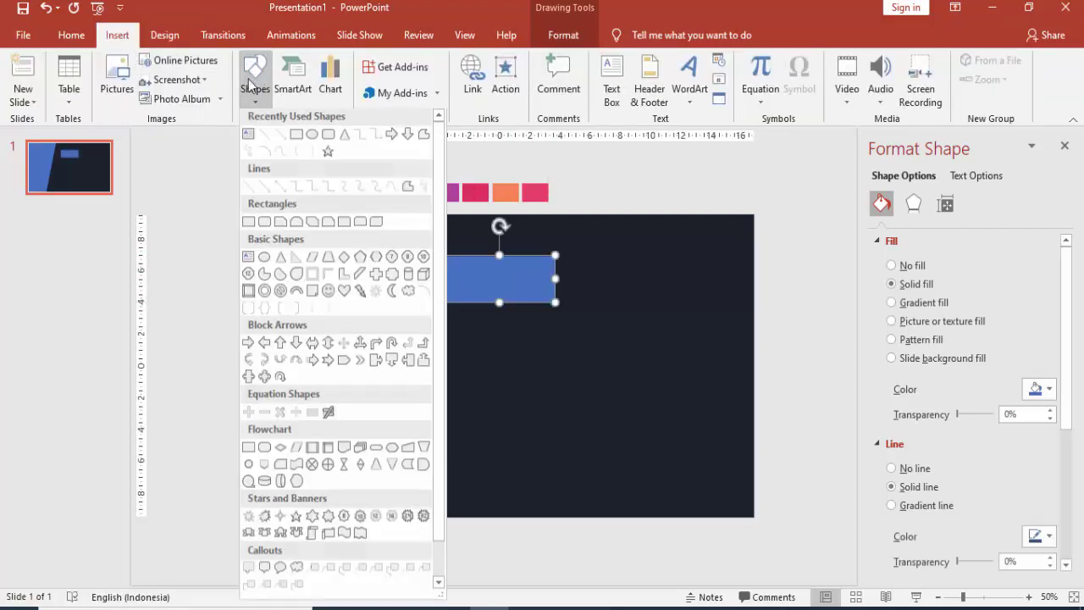
{"action": "left_click", "coordinate": [329, 136]}
{"action": "left_click_drag", "start_coordinate": [566, 255], "coordinate": [616, 303]}
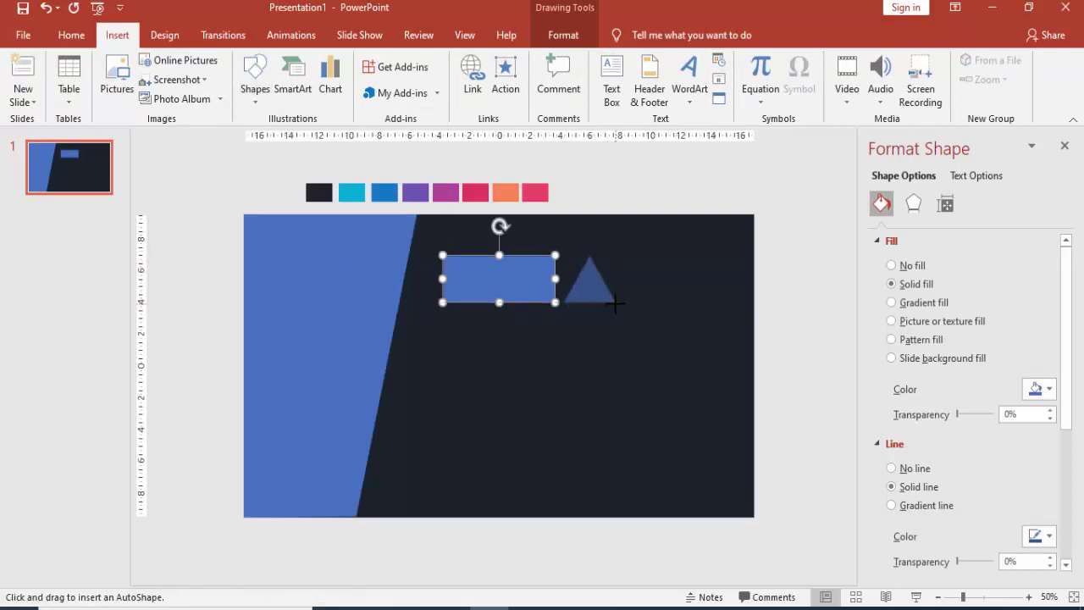
Step: Rotate the triangle 90° right, shrink it, flip it horizontally, and attach it to the rectangle's left end
{"action": "left_click", "coordinate": [843, 99]}
{"action": "left_click", "coordinate": [873, 117]}
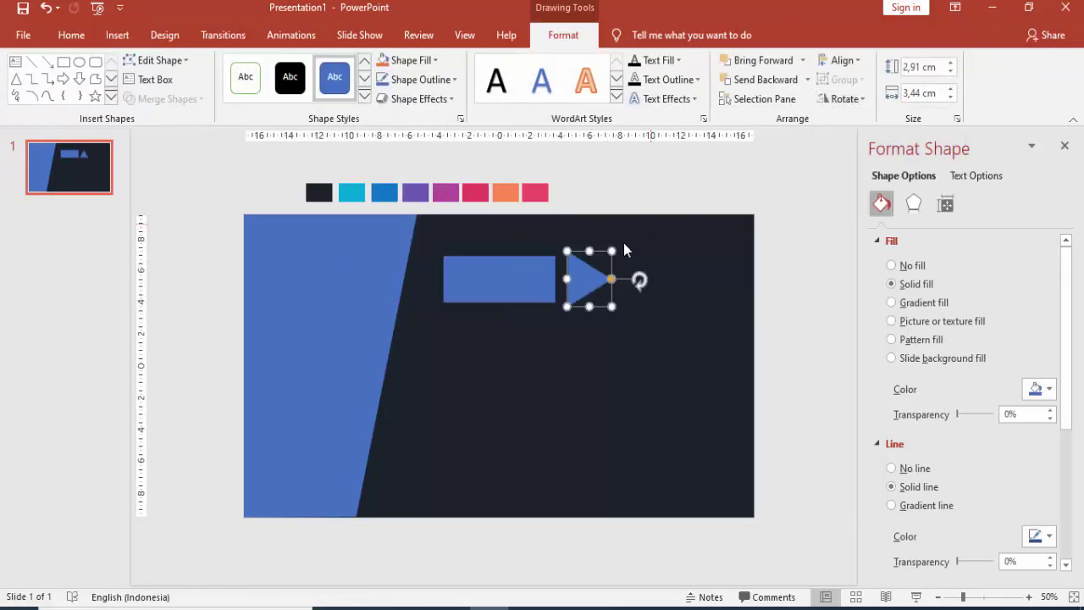
{"action": "left_click_drag", "start_coordinate": [587, 276], "coordinate": [578, 276]}
{"action": "scroll", "coordinate": [580, 275], "scroll_direction": "up", "scroll_amount": 3, "text": "ctrl"}
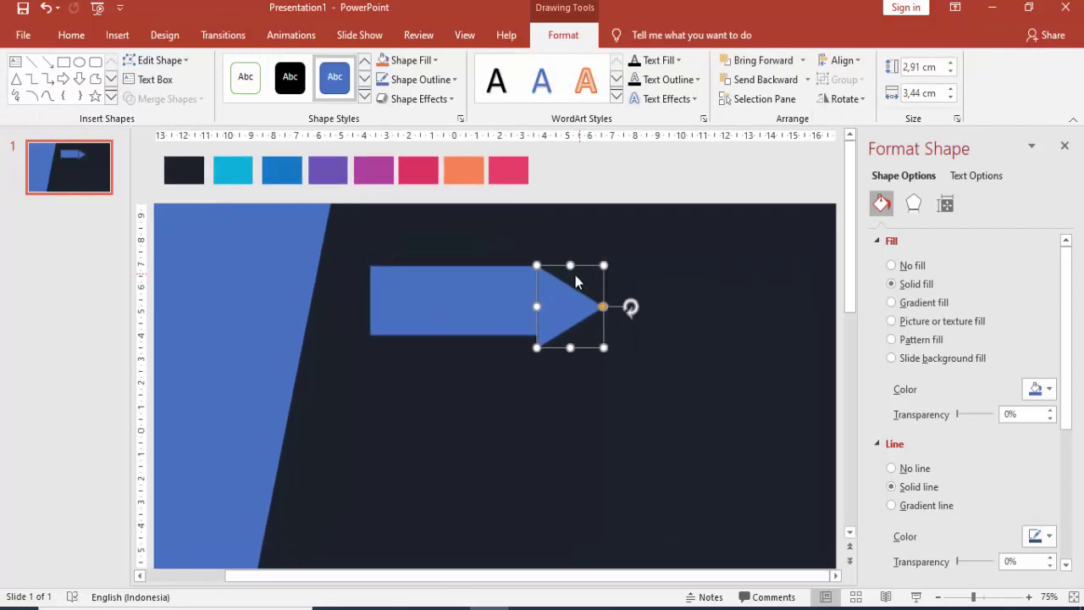
{"action": "left_click_drag", "start_coordinate": [570, 349], "coordinate": [570, 336]}
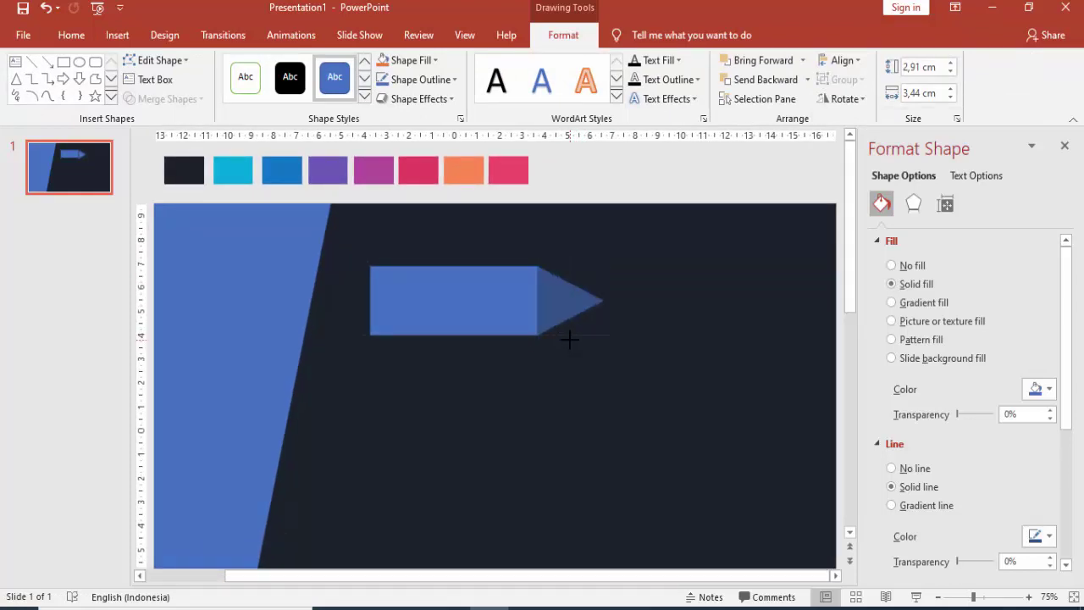
{"action": "left_click_drag", "start_coordinate": [604, 336], "coordinate": [565, 335]}
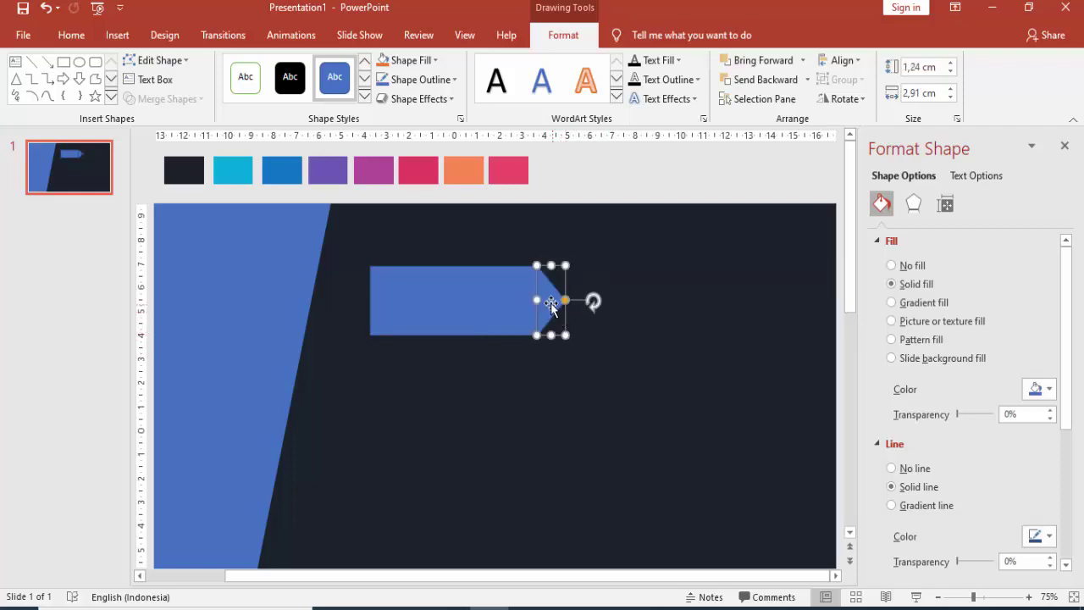
{"action": "left_click", "coordinate": [848, 100]}
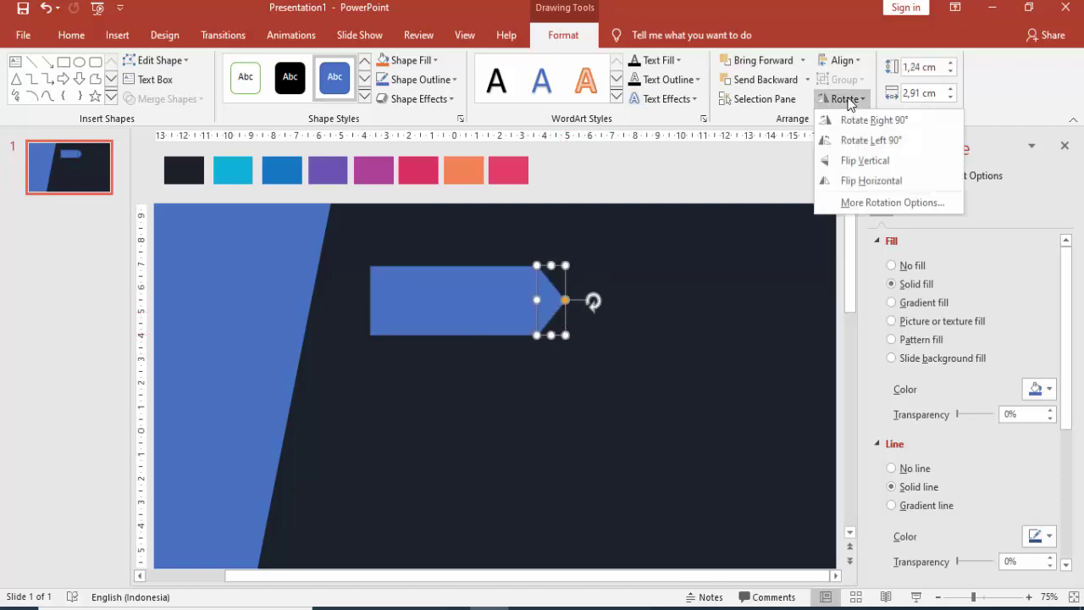
{"action": "left_click", "coordinate": [826, 181]}
{"action": "left_click_drag", "start_coordinate": [548, 298], "coordinate": [353, 302]}
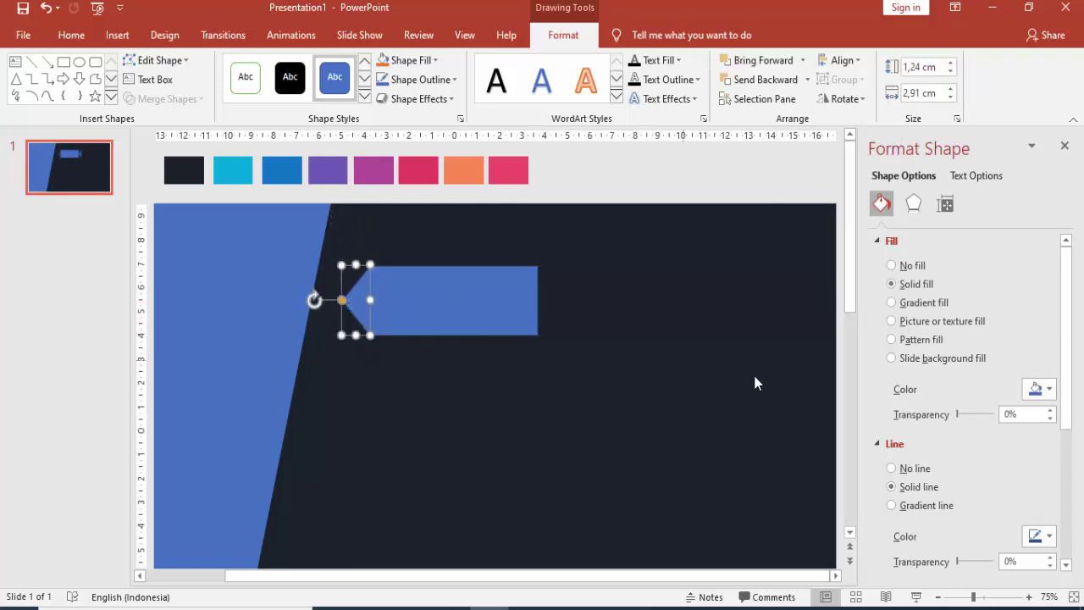
{"action": "left_click", "coordinate": [471, 307]}
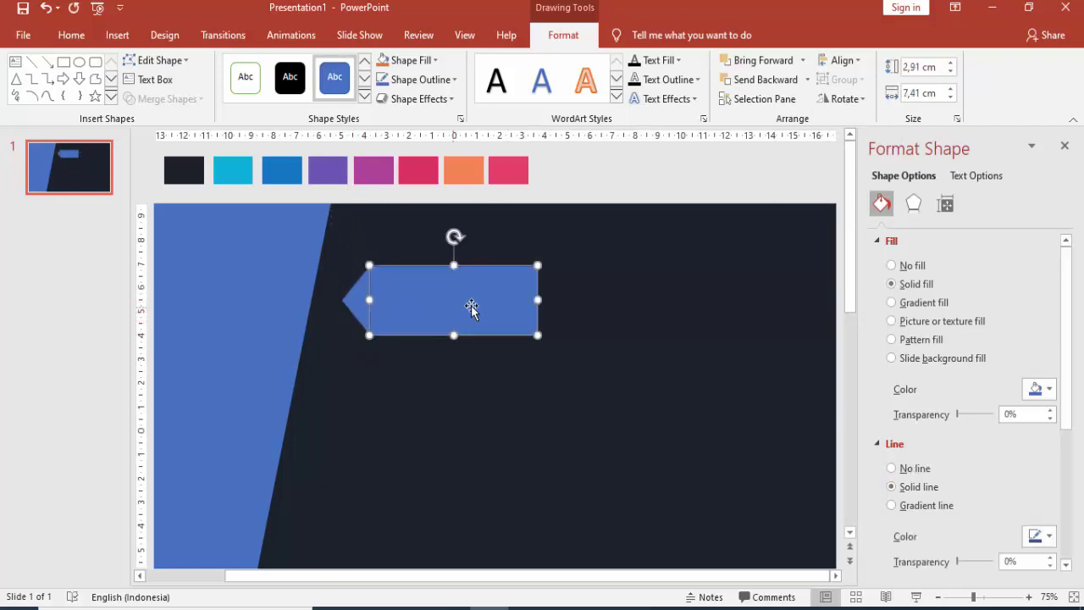
Step: Union the triangle and rectangle into one arrow tab and move it onto the blue panel
{"action": "left_click", "coordinate": [566, 290]}
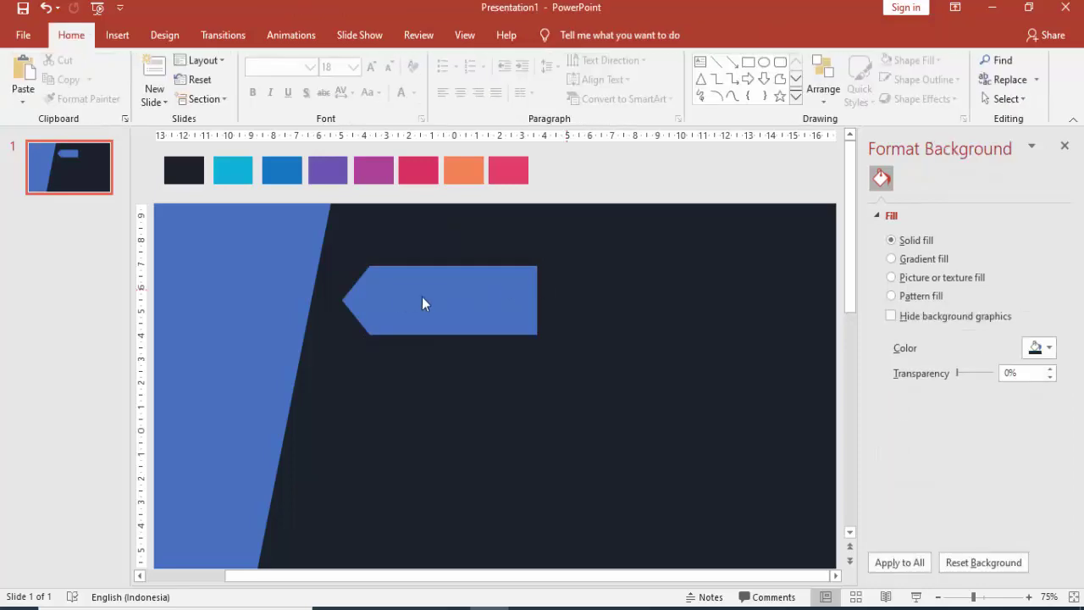
{"action": "left_click", "coordinate": [361, 300]}
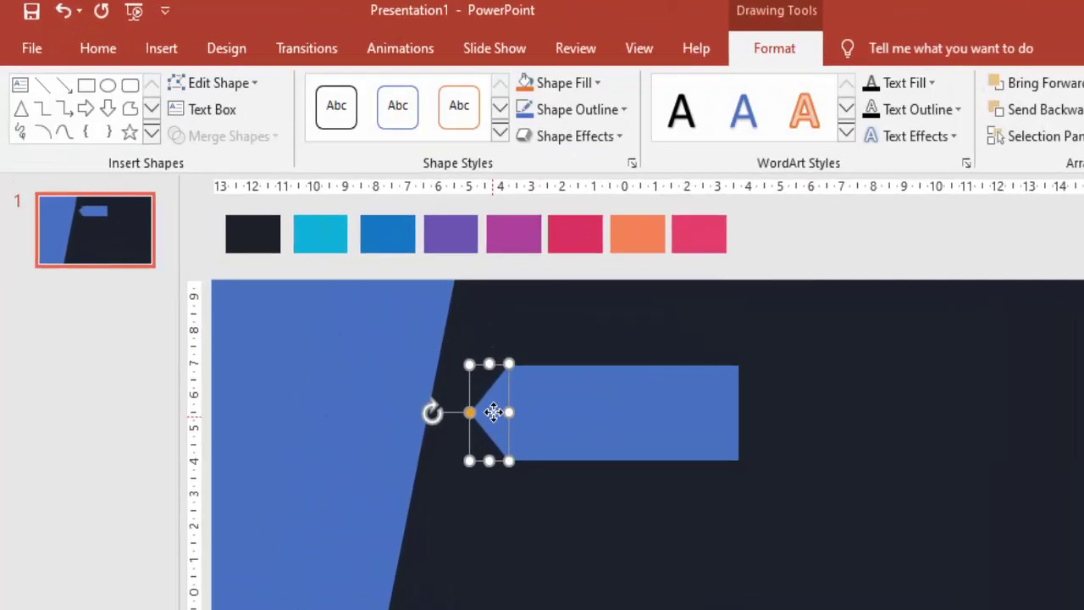
{"action": "left_click", "coordinate": [605, 405], "text": "shift"}
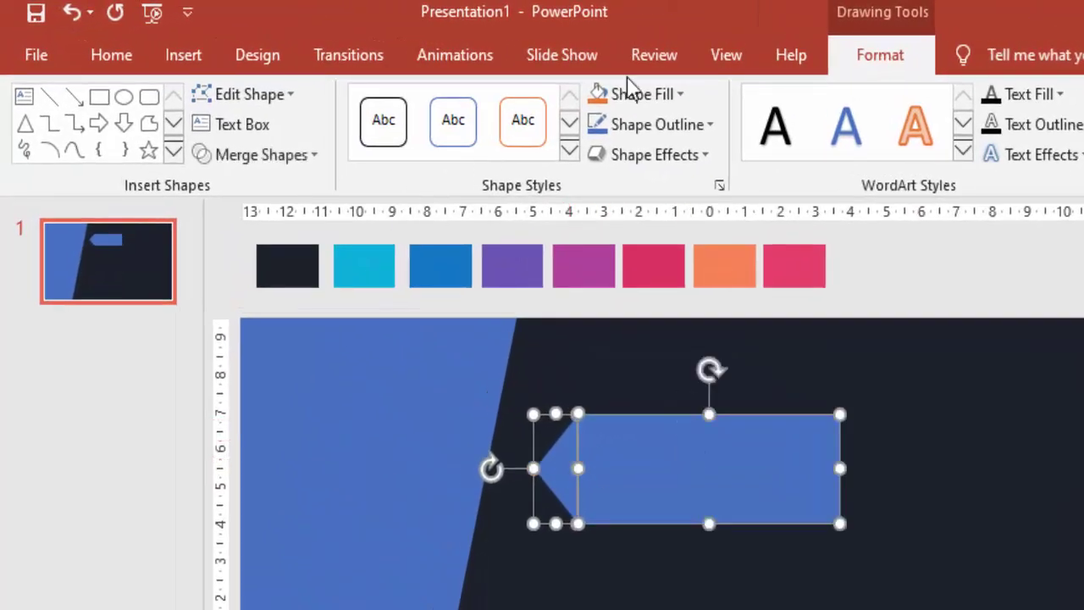
{"action": "left_click", "coordinate": [250, 157]}
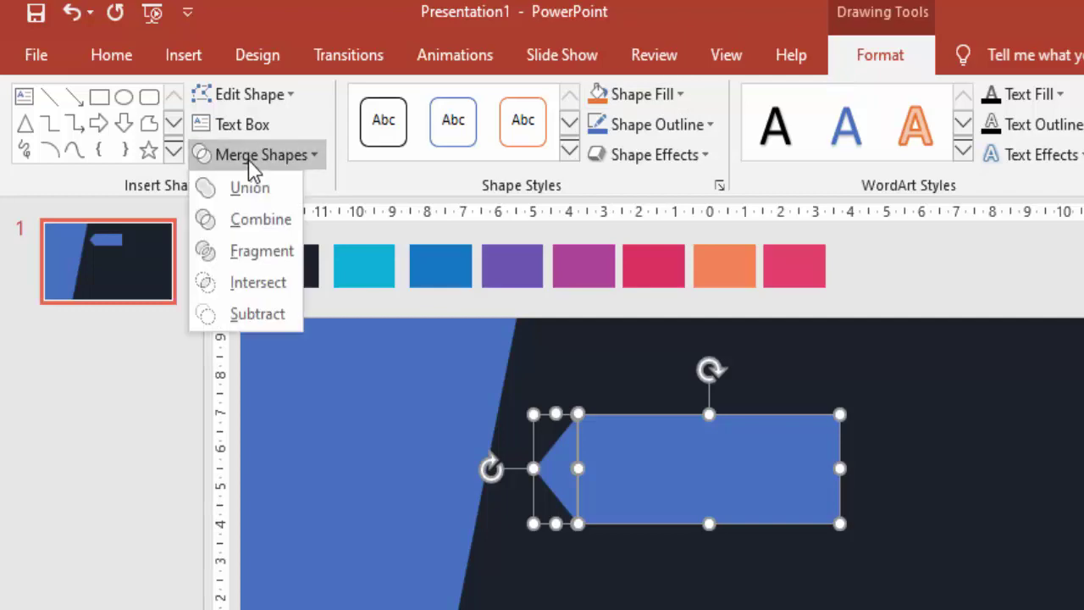
{"action": "left_click", "coordinate": [247, 186]}
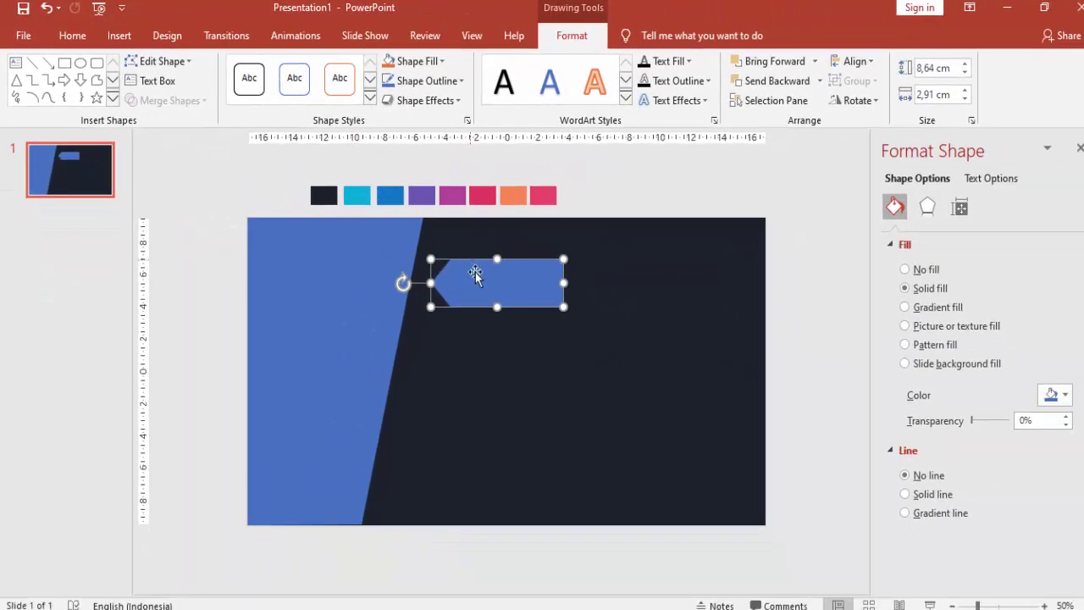
{"action": "left_click_drag", "start_coordinate": [680, 392], "coordinate": [485, 434]}
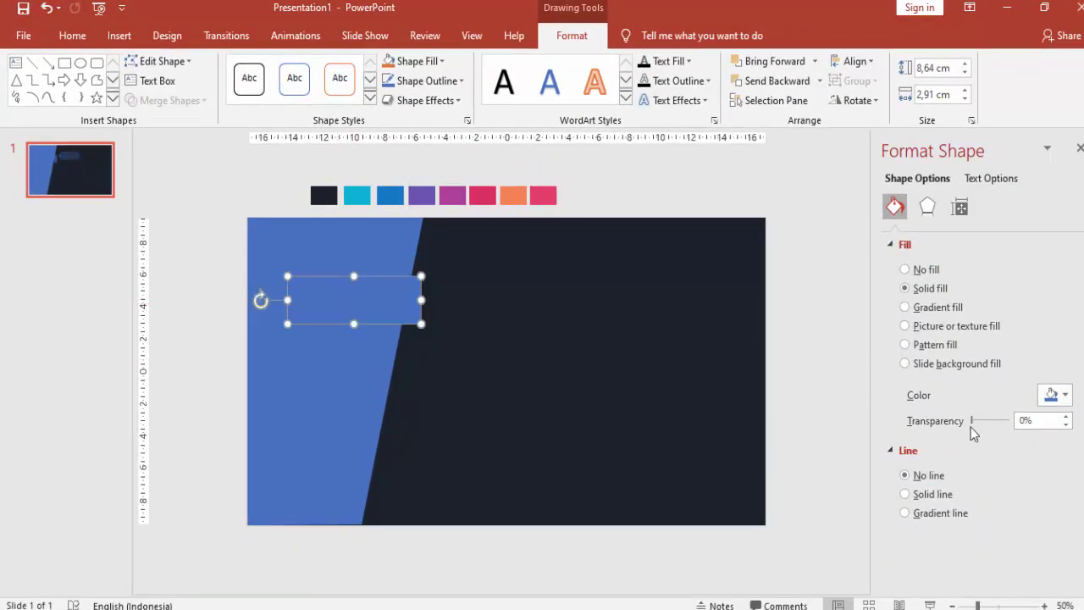
{"action": "left_click", "coordinate": [1060, 396]}
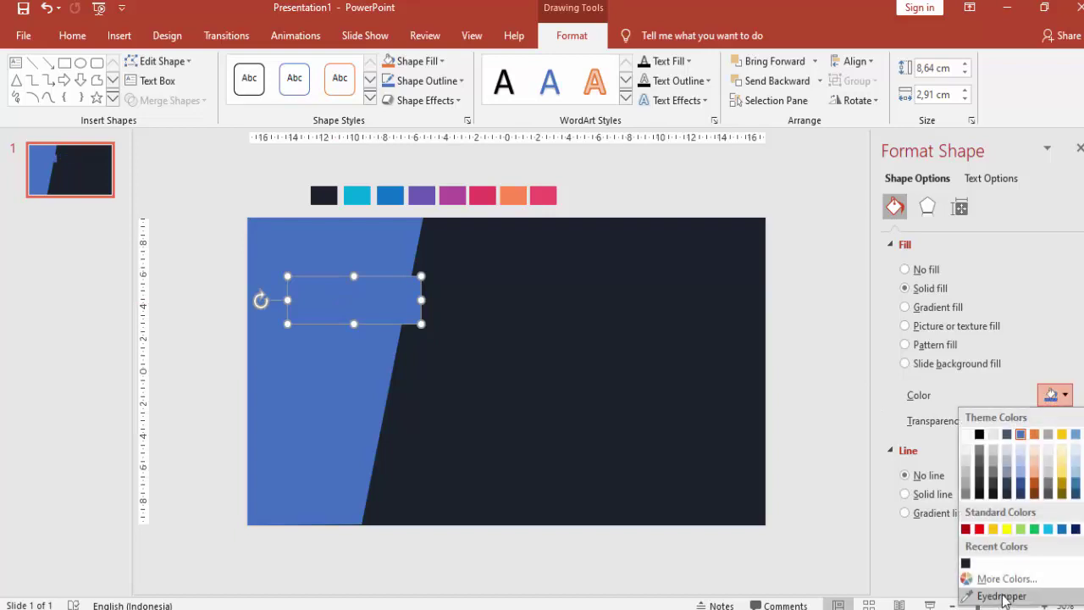
Step: Fill the arrow tab cyan and a copy below it blue, sampling both swatches
{"action": "left_click", "coordinate": [1004, 597]}
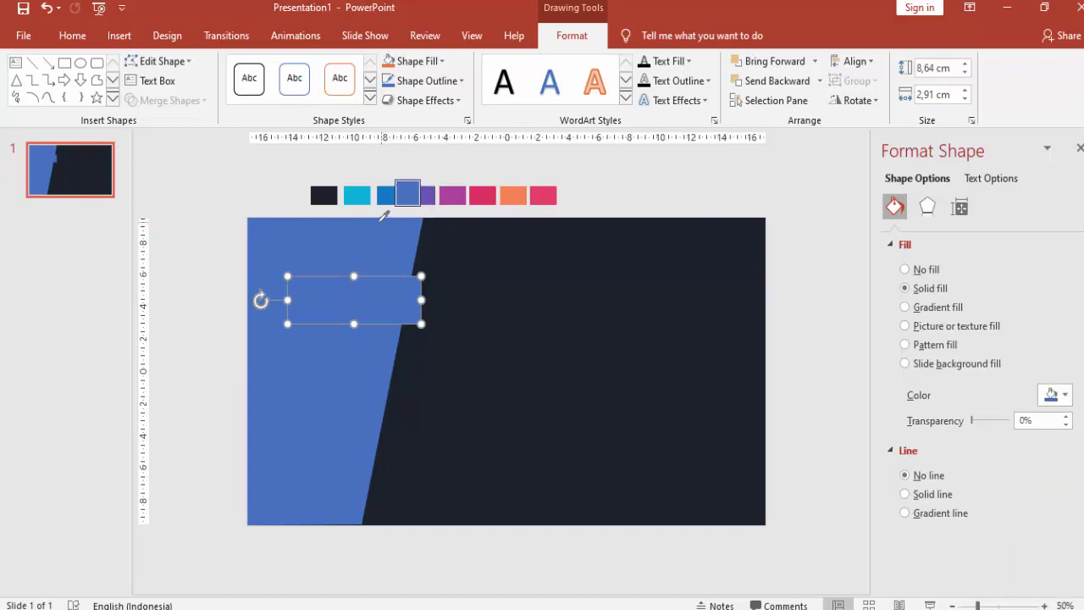
{"action": "left_click", "coordinate": [361, 202]}
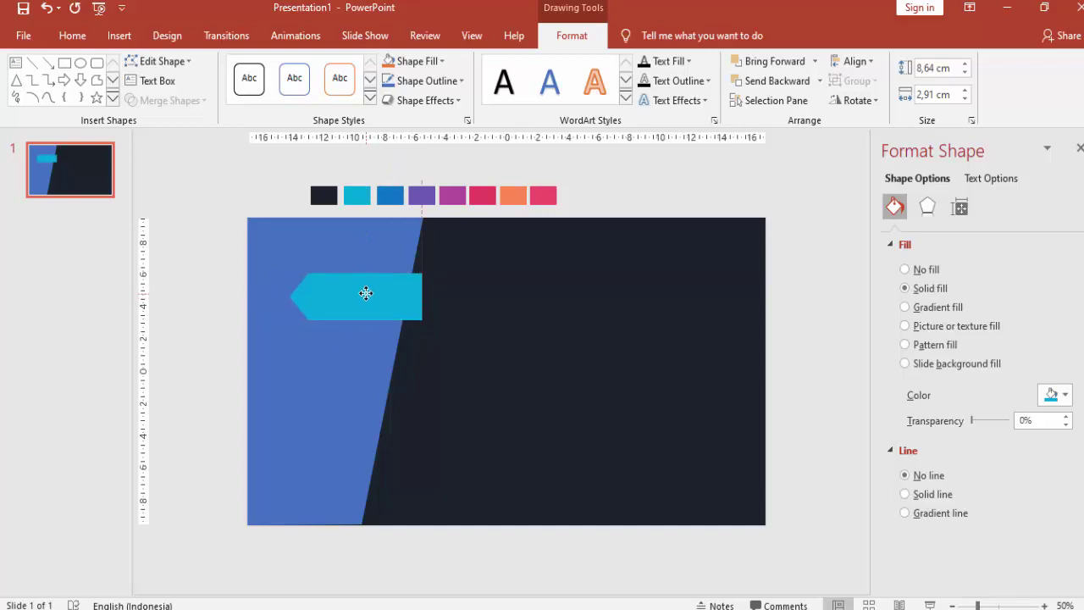
{"action": "mouse_move", "coordinate": [366, 294]}
{"action": "left_mouse_down"}
{"action": "mouse_move", "coordinate": [392, 294]}
{"action": "mouse_move", "coordinate": [394, 336]}
{"action": "left_mouse_up"}
{"action": "scroll", "coordinate": [394, 337], "scroll_direction": "up", "scroll_amount": 2}
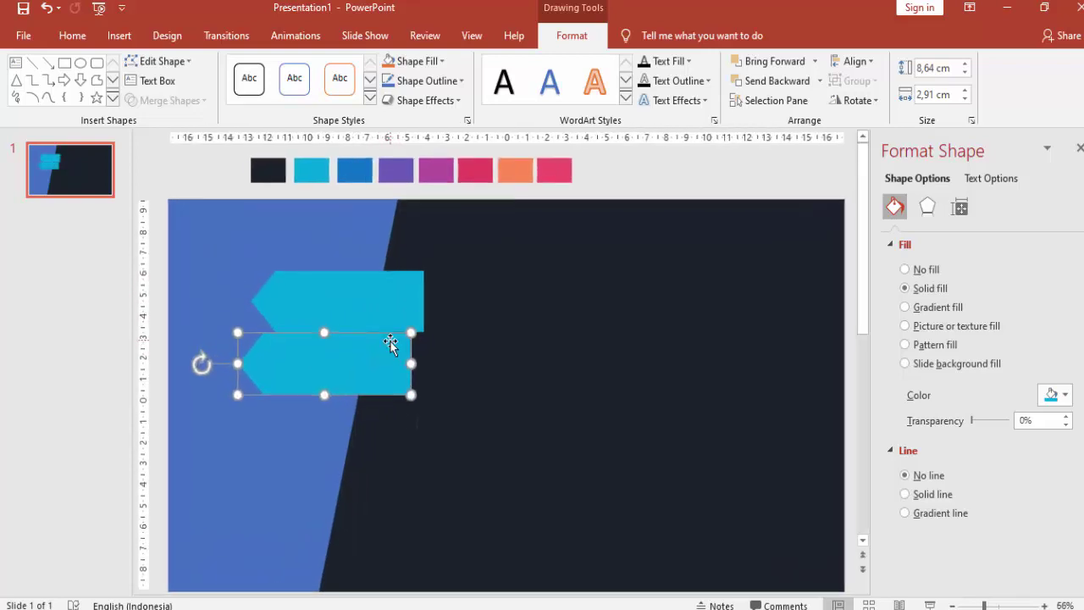
{"action": "left_click", "coordinate": [1052, 395]}
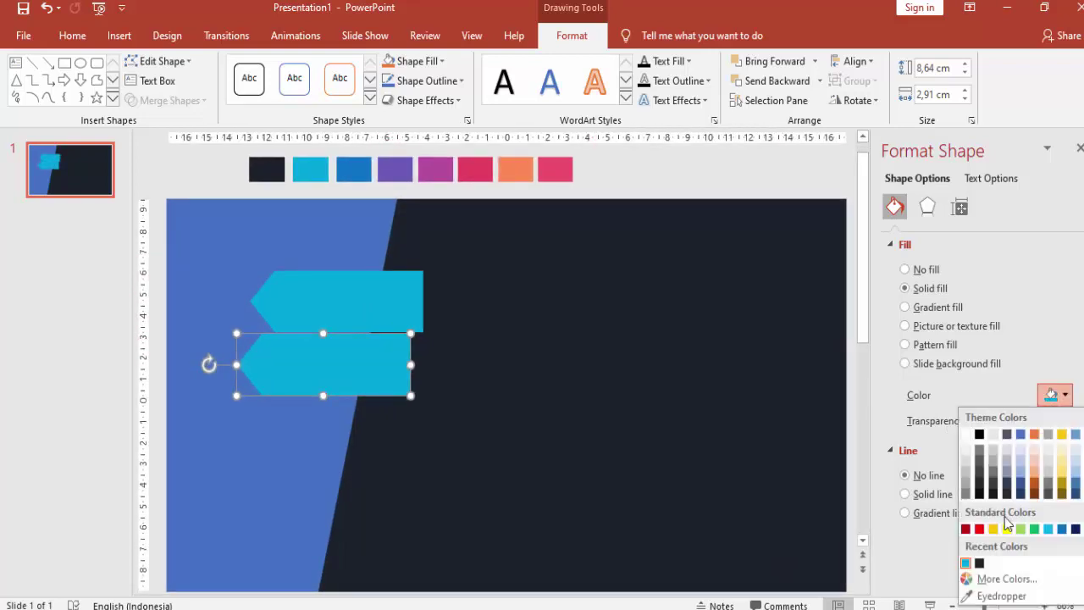
{"action": "left_click", "coordinate": [1004, 594]}
{"action": "left_click", "coordinate": [353, 170]}
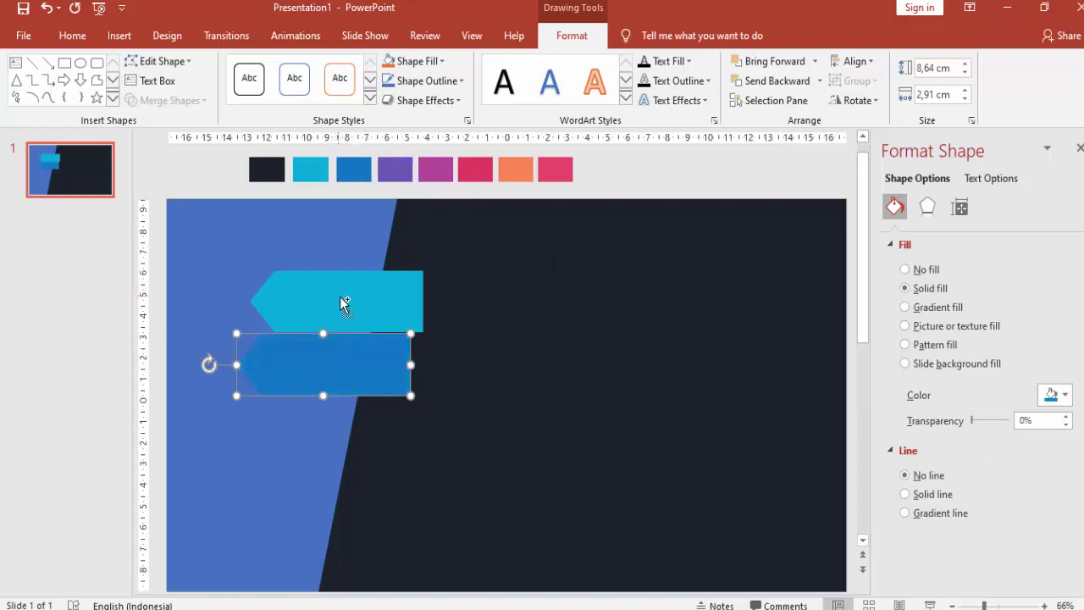
Step: Duplicate the arrow twice with Ctrl+D, recolouring the copies purple and magenta from the swatches
{"action": "key", "text": "ctrl+d"}
{"action": "left_click", "coordinate": [1052, 394]}
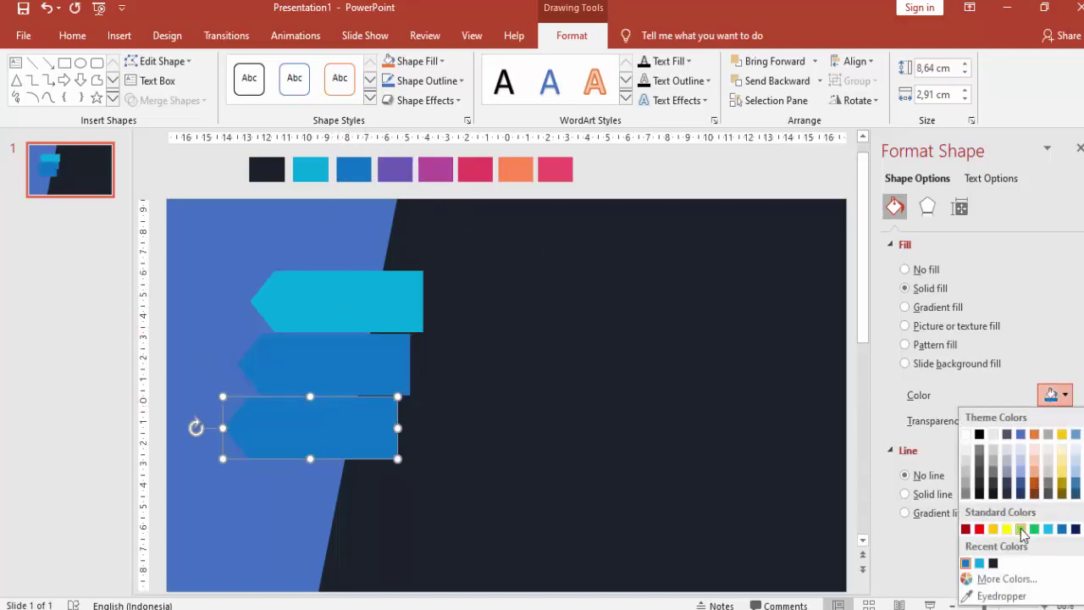
{"action": "left_click", "coordinate": [1004, 593]}
{"action": "left_click", "coordinate": [395, 169]}
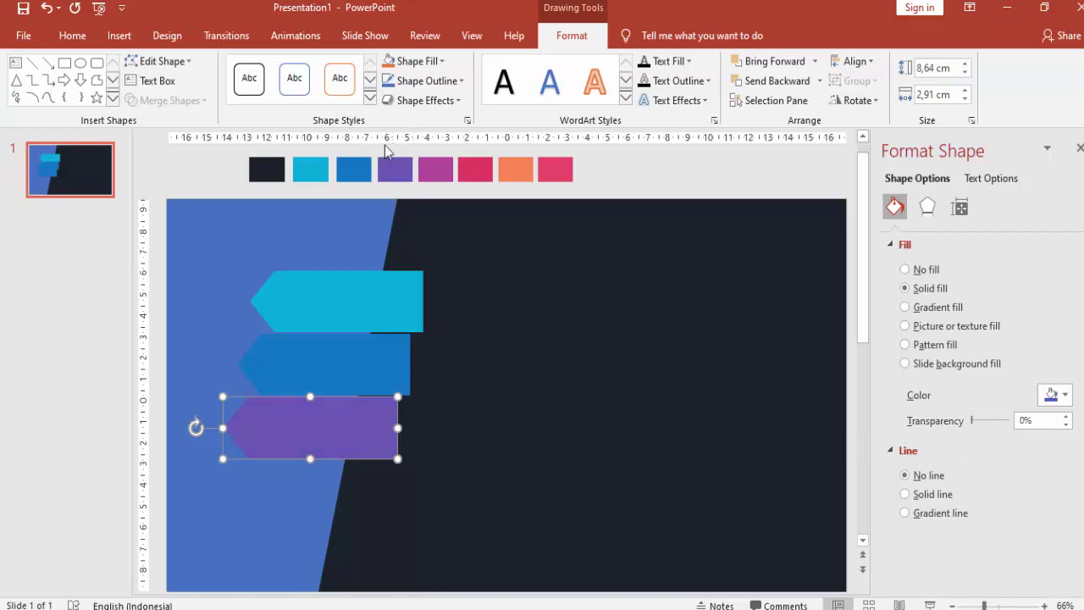
{"action": "key", "text": "ctrl+d"}
{"action": "left_click", "coordinate": [1065, 395]}
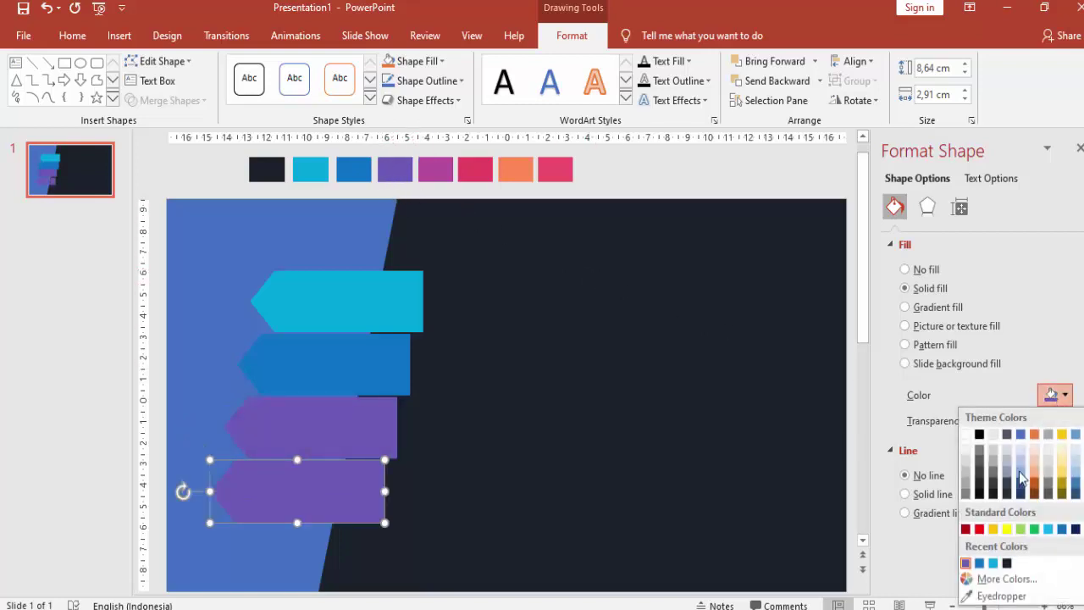
{"action": "left_click", "coordinate": [1004, 593]}
{"action": "left_click", "coordinate": [433, 170]}
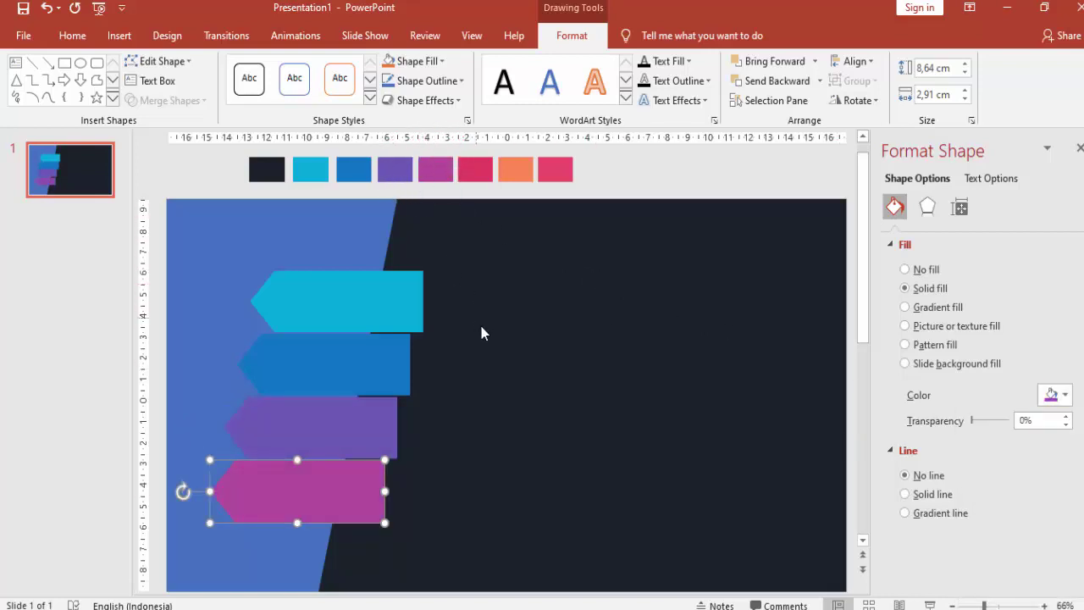
{"action": "scroll", "coordinate": [487, 327], "scroll_direction": "down", "scroll_amount": 2}
Step: Drag the purple and magenta arrows up until they sit flush under the arrows above
{"action": "scroll", "coordinate": [390, 305], "scroll_direction": "up", "scroll_amount": 5}
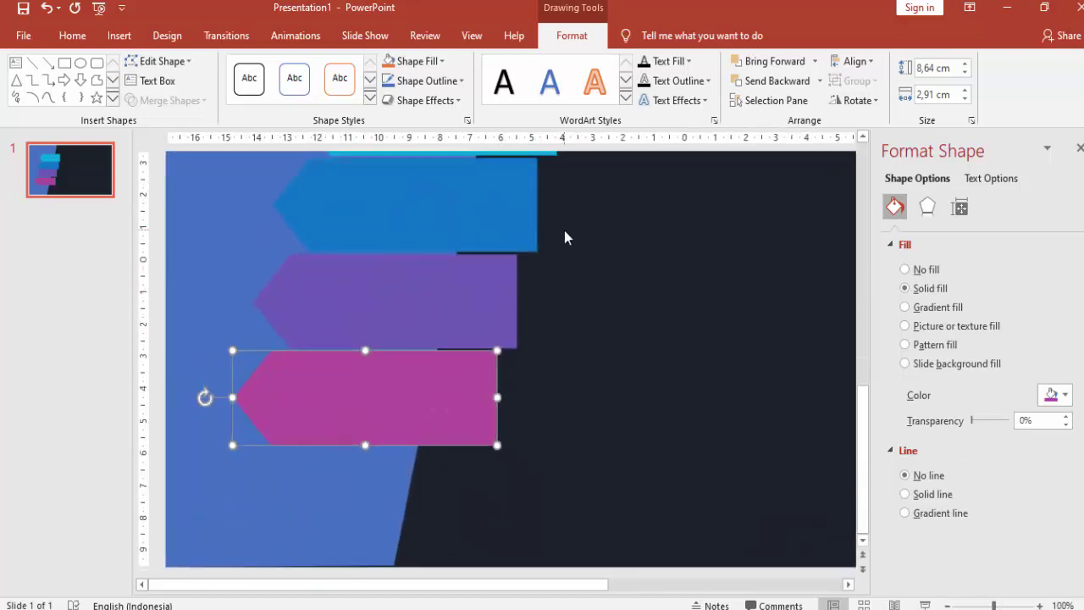
{"action": "scroll", "coordinate": [561, 228], "scroll_direction": "up", "scroll_amount": 2}
{"action": "scroll", "coordinate": [558, 231], "scroll_direction": "up", "scroll_amount": 2}
{"action": "left_click_drag", "start_coordinate": [482, 343], "coordinate": [474, 341]}
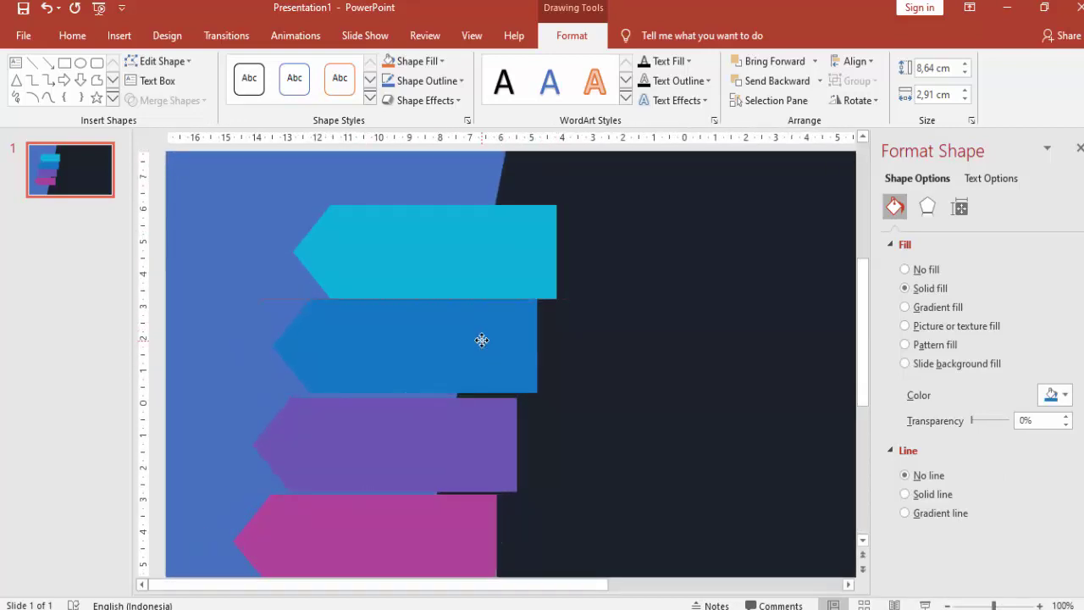
{"action": "left_click_drag", "start_coordinate": [452, 419], "coordinate": [456, 414]}
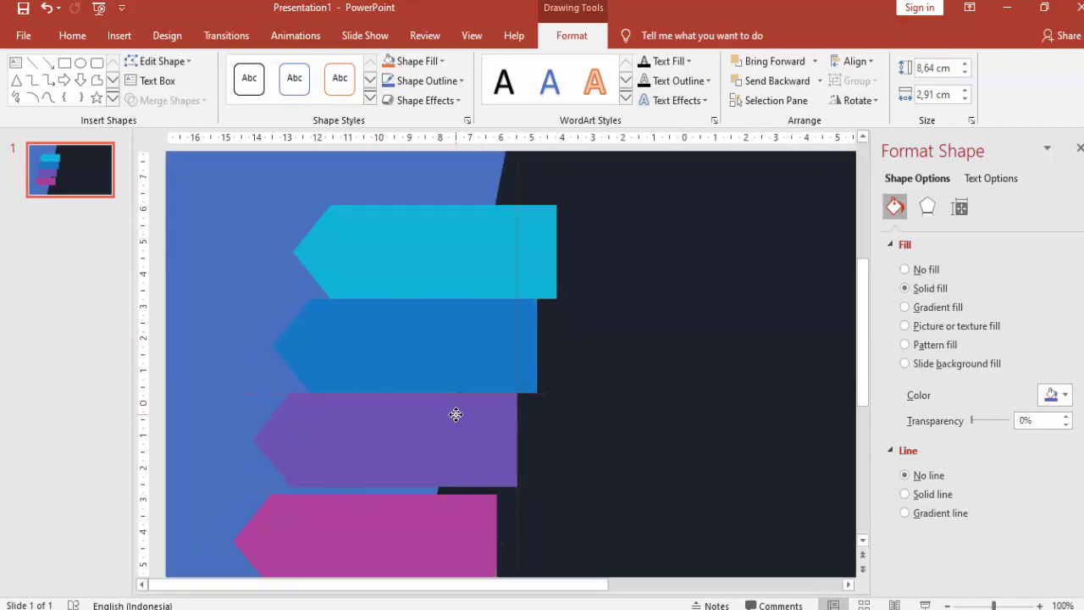
{"action": "scroll", "coordinate": [472, 468], "scroll_direction": "down", "scroll_amount": 1}
{"action": "left_click_drag", "start_coordinate": [472, 467], "coordinate": [463, 461]}
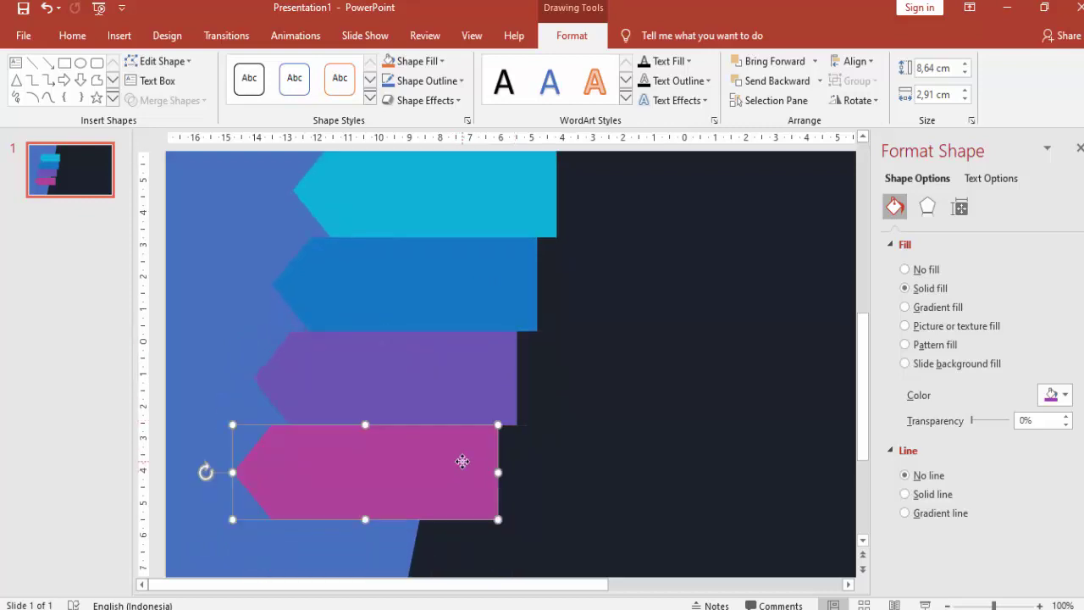
{"action": "scroll", "coordinate": [502, 440], "scroll_direction": "down", "scroll_amount": 4}
{"action": "scroll", "coordinate": [502, 440], "scroll_direction": "down", "scroll_amount": 1}
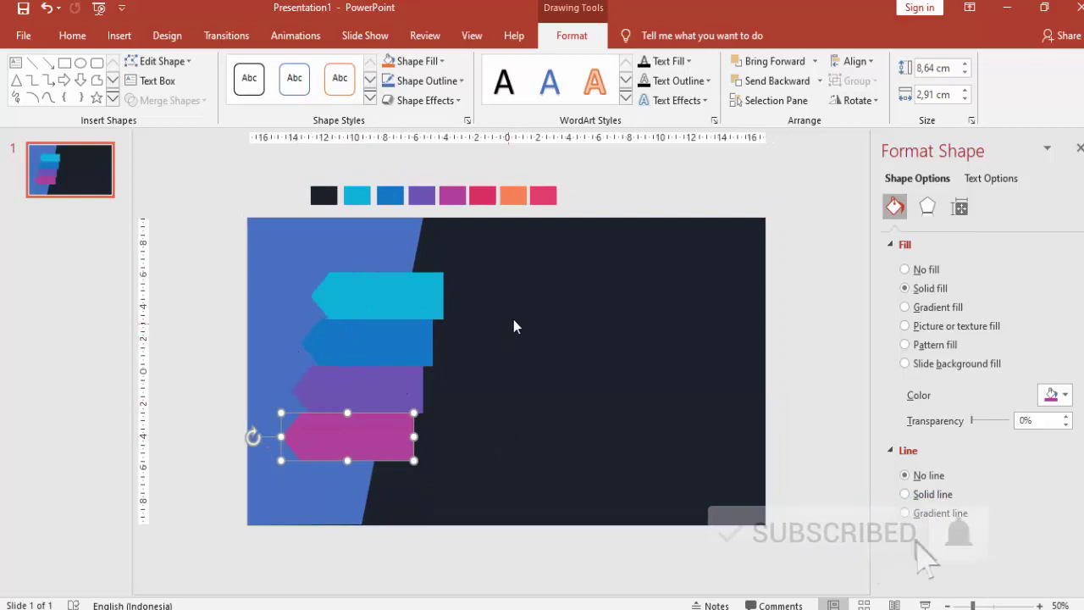
{"action": "left_click", "coordinate": [729, 285]}
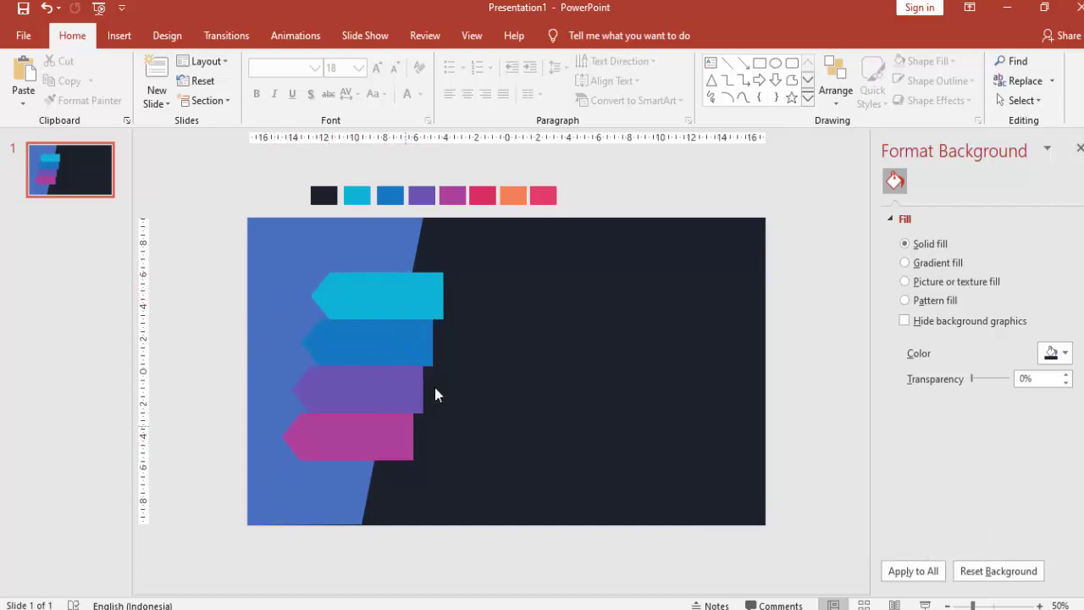
Step: Duplicate the blue panel, flip it horizontally and vertically, and place it beside the original
{"action": "left_click", "coordinate": [271, 419]}
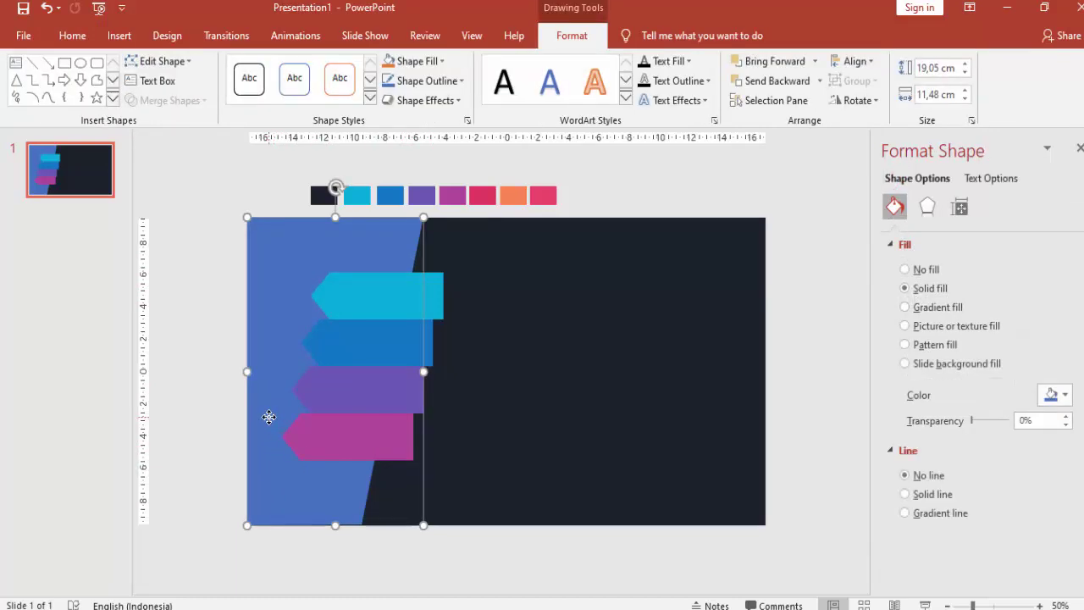
{"action": "key", "text": "ctrl+c"}
{"action": "key", "text": "ctrl+v"}
{"action": "left_click_drag", "start_coordinate": [317, 378], "coordinate": [488, 382]}
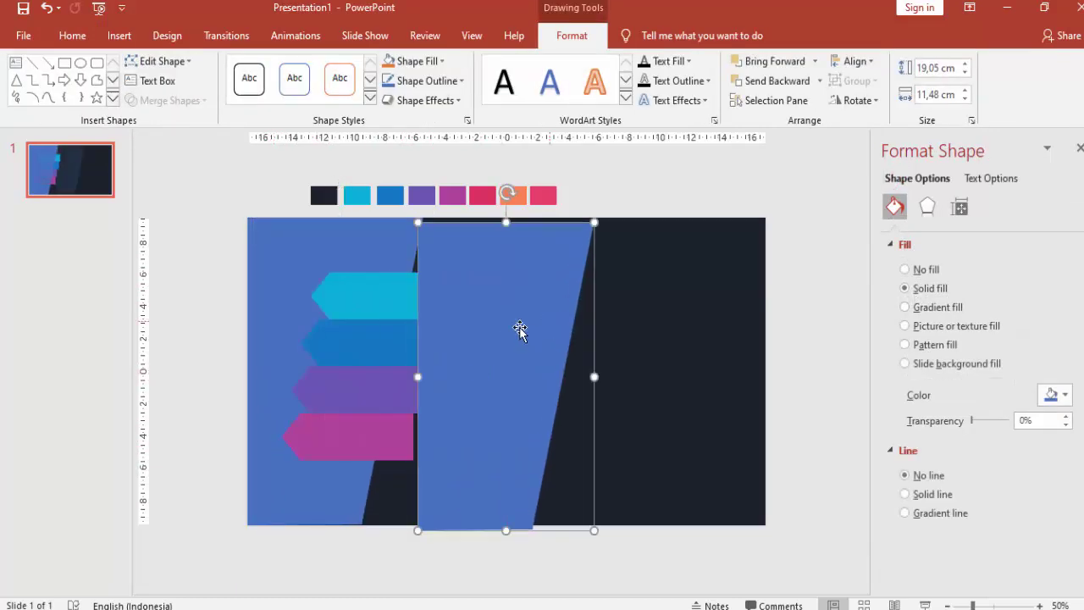
{"action": "left_click", "coordinate": [857, 100]}
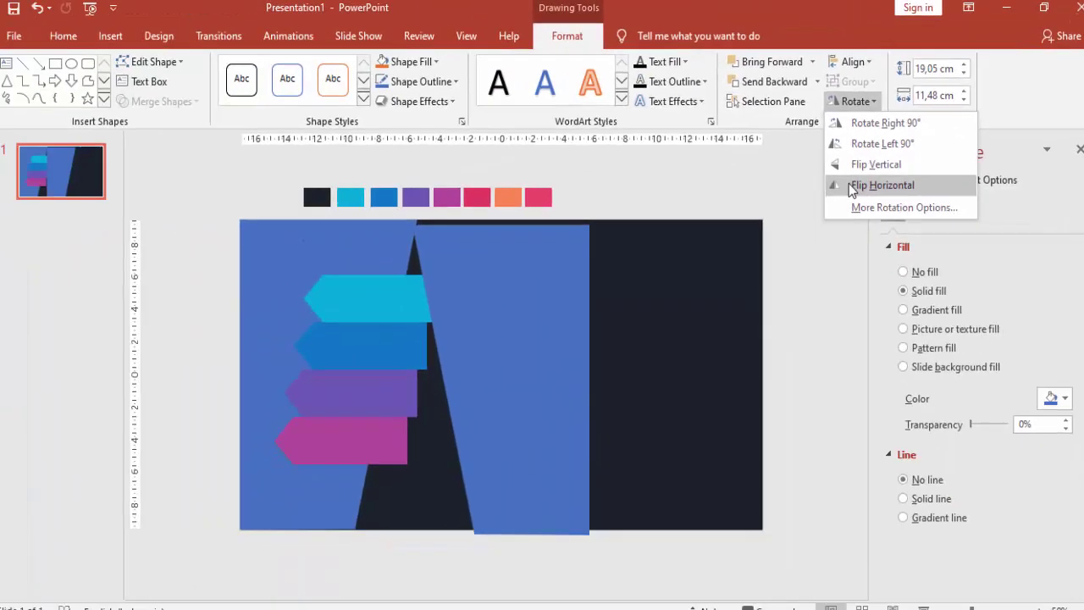
{"action": "left_click", "coordinate": [851, 185]}
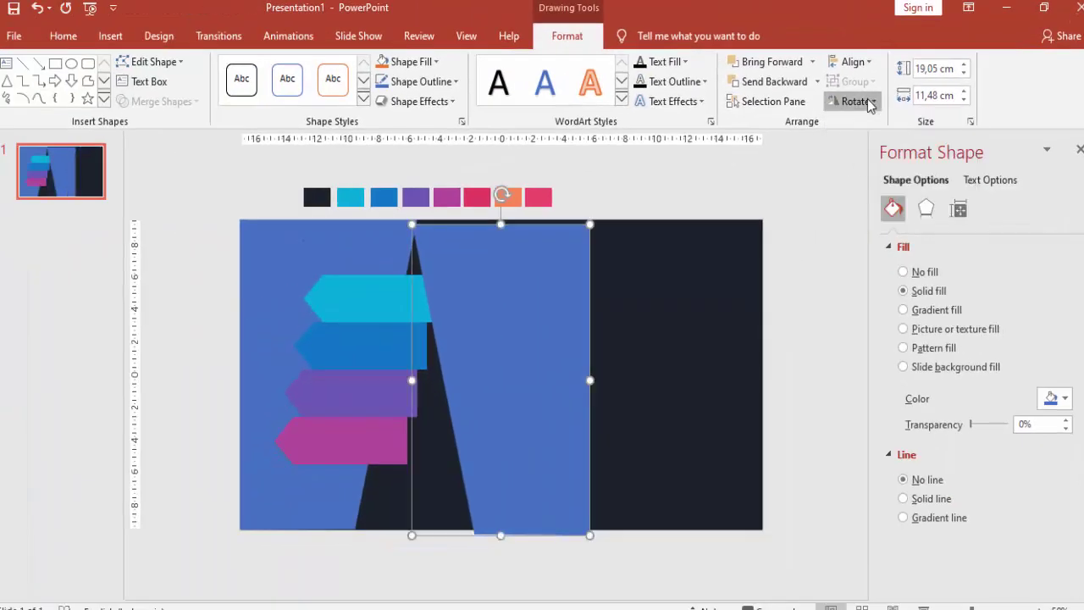
{"action": "left_click", "coordinate": [854, 100]}
{"action": "left_click", "coordinate": [860, 170]}
{"action": "left_click_drag", "start_coordinate": [527, 262], "coordinate": [492, 262]}
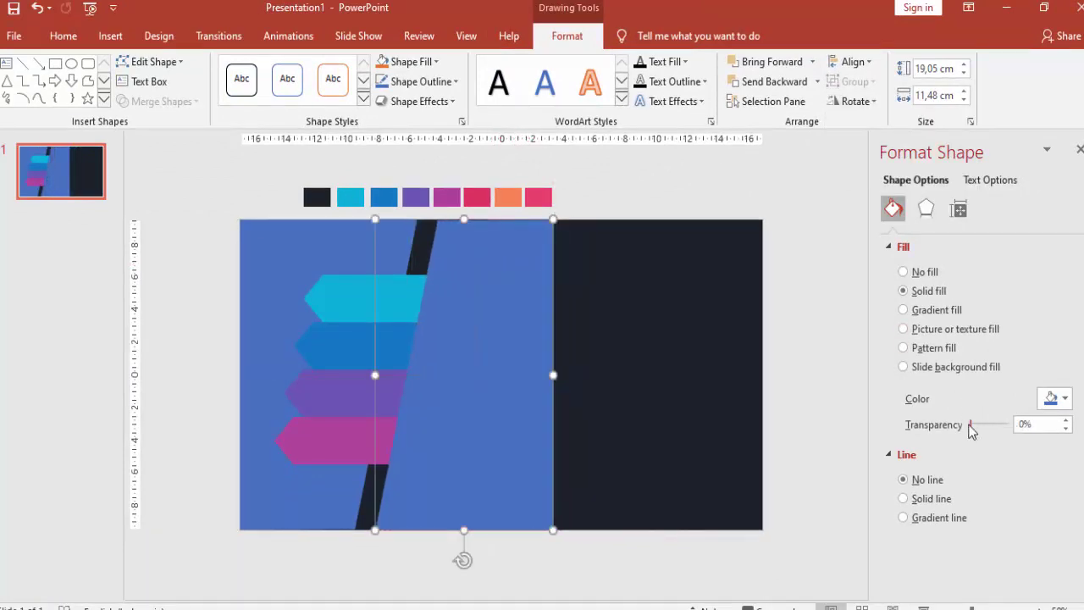
Step: Give the flipped panel a gold fill at 26% transparency
{"action": "left_click_drag", "start_coordinate": [972, 426], "coordinate": [981, 426]}
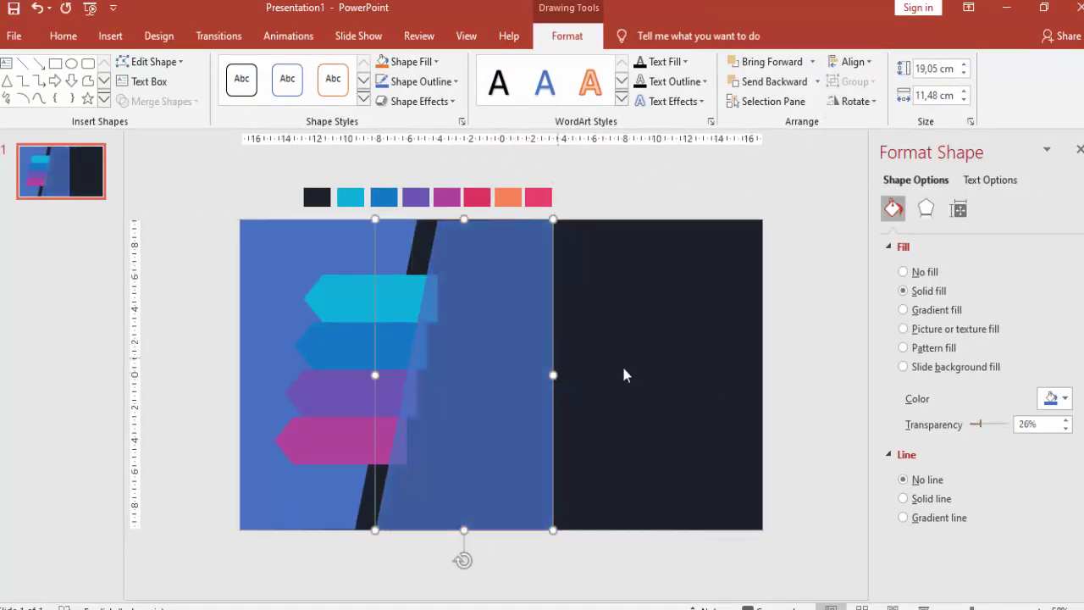
{"action": "left_click", "coordinate": [1053, 398]}
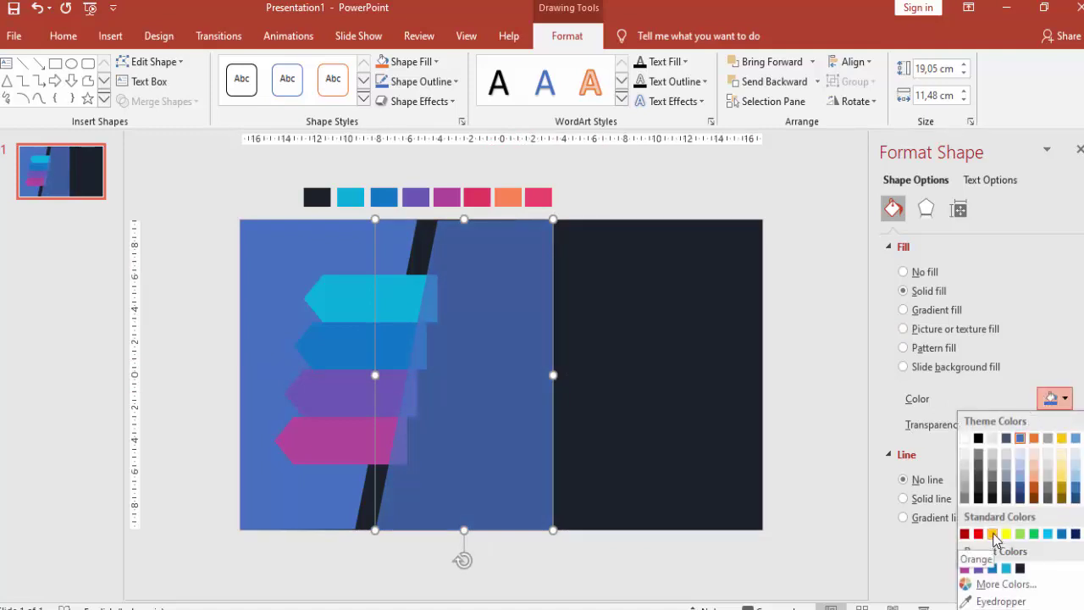
{"action": "left_click", "coordinate": [993, 534]}
Step: Drag the gold panel left toward the blue panel's slanted edge
{"action": "left_click_drag", "start_coordinate": [506, 340], "coordinate": [482, 339]}
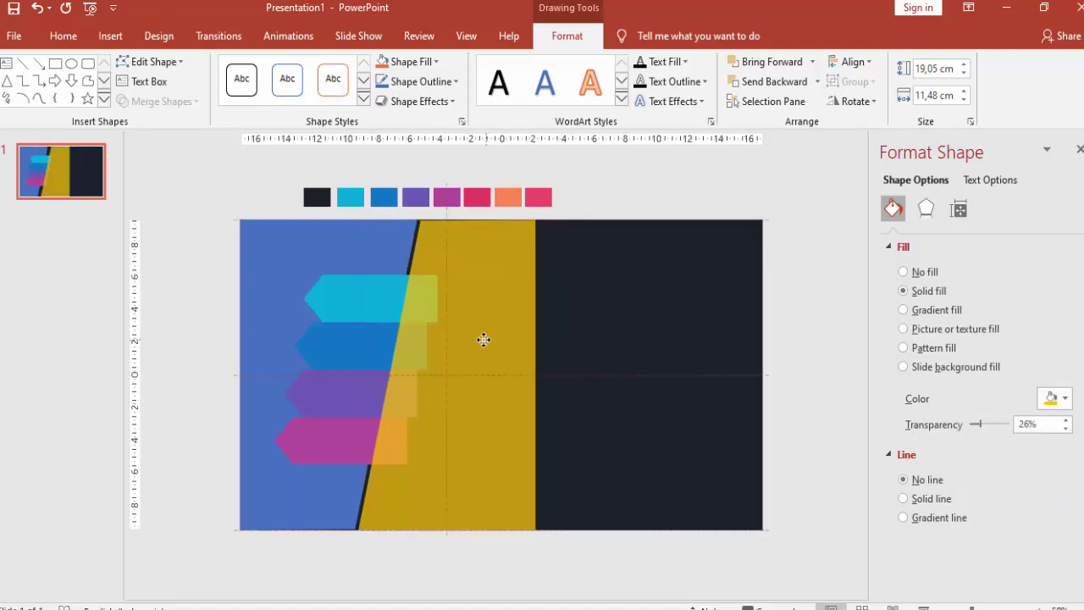
{"action": "scroll", "coordinate": [445, 306], "scroll_direction": "up", "scroll_amount": 5}
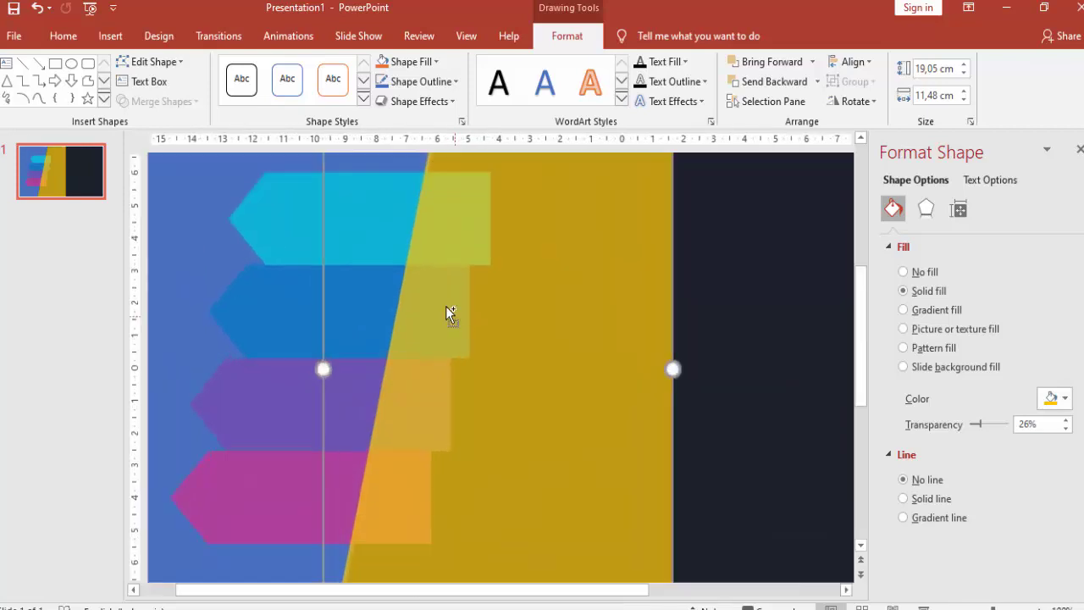
{"action": "scroll", "coordinate": [441, 298], "scroll_direction": "down", "scroll_amount": 2}
{"action": "scroll", "coordinate": [438, 289], "scroll_direction": "down", "scroll_amount": 2}
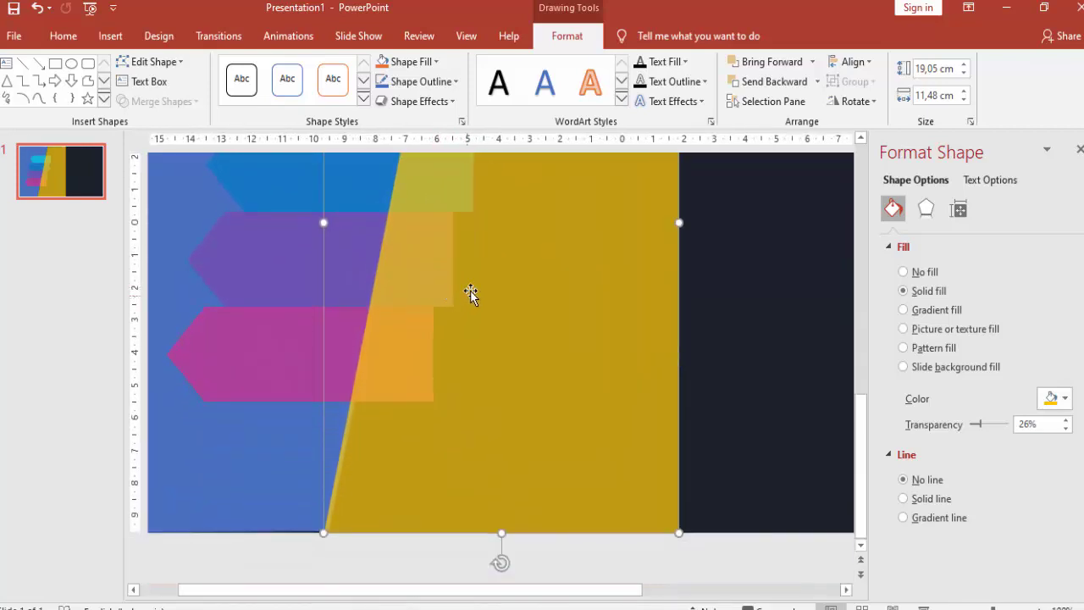
{"action": "scroll", "coordinate": [478, 277], "scroll_direction": "up", "scroll_amount": 2}
{"action": "scroll", "coordinate": [481, 269], "scroll_direction": "up", "scroll_amount": 5}
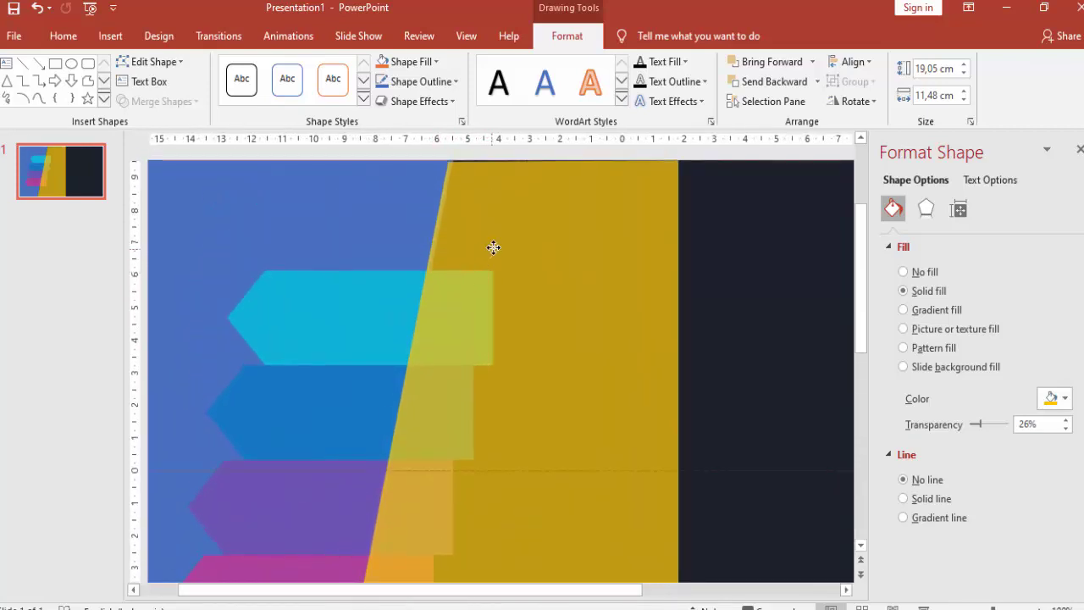
Step: Nudge the gold panel with Ctrl+arrow keys until its edge sits flush with the blue panel
{"action": "left_click", "coordinate": [493, 248]}
{"action": "key", "text": "ctrl+Up"}
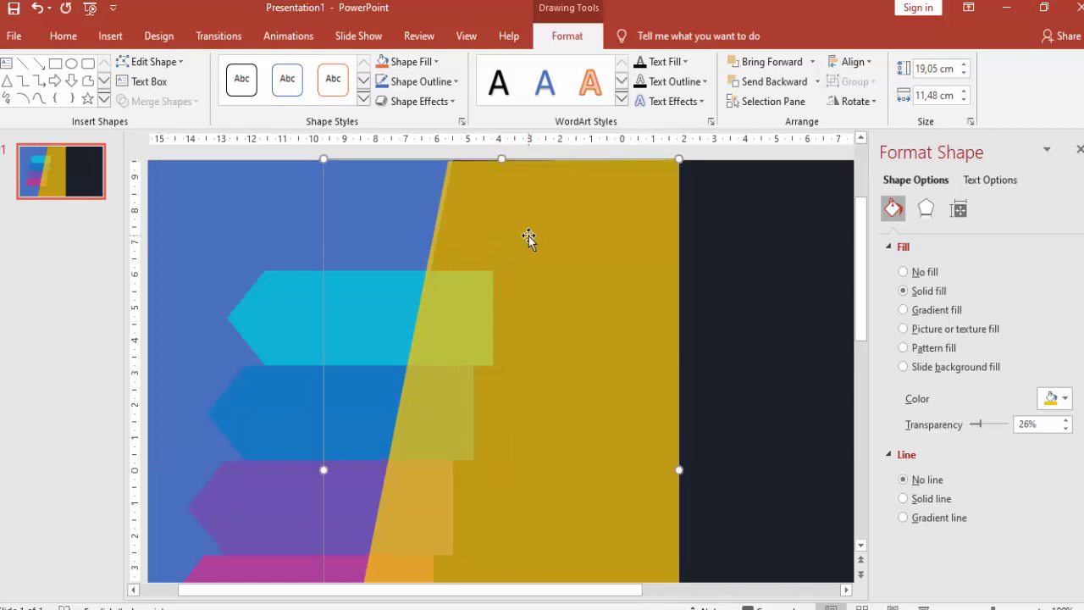
{"action": "key", "text": "ctrl+Up"}
{"action": "key", "text": "ctrl+Right"}
{"action": "key", "text": "ctrl+Right"}
{"action": "key", "text": "ctrl+Right"}
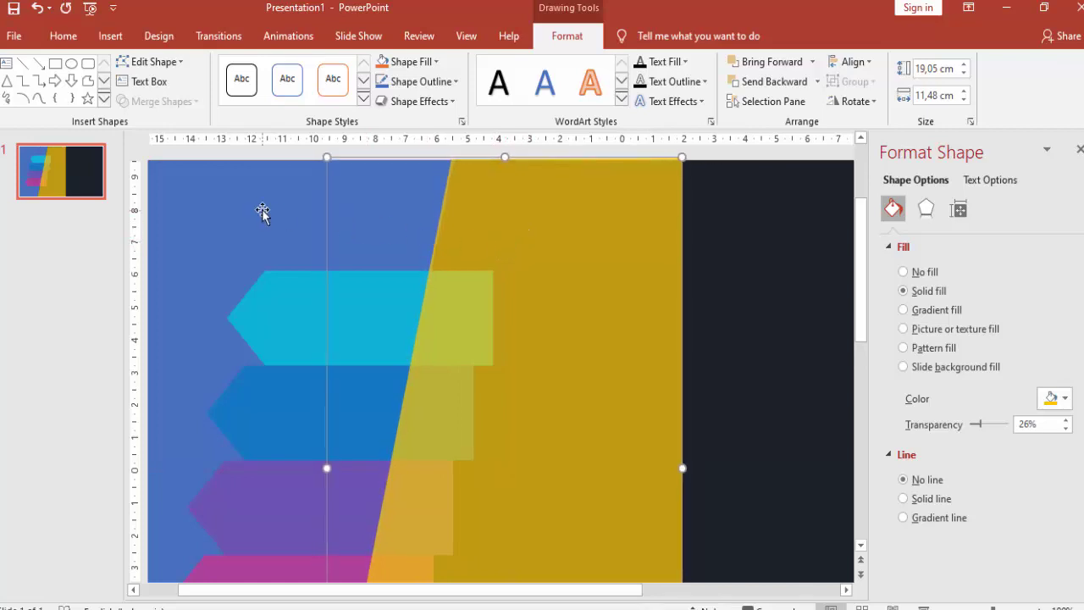
{"action": "left_click", "coordinate": [261, 211]}
{"action": "left_click", "coordinate": [535, 224]}
{"action": "key", "text": "ctrl+Right"}
{"action": "key", "text": "ctrl+Right"}
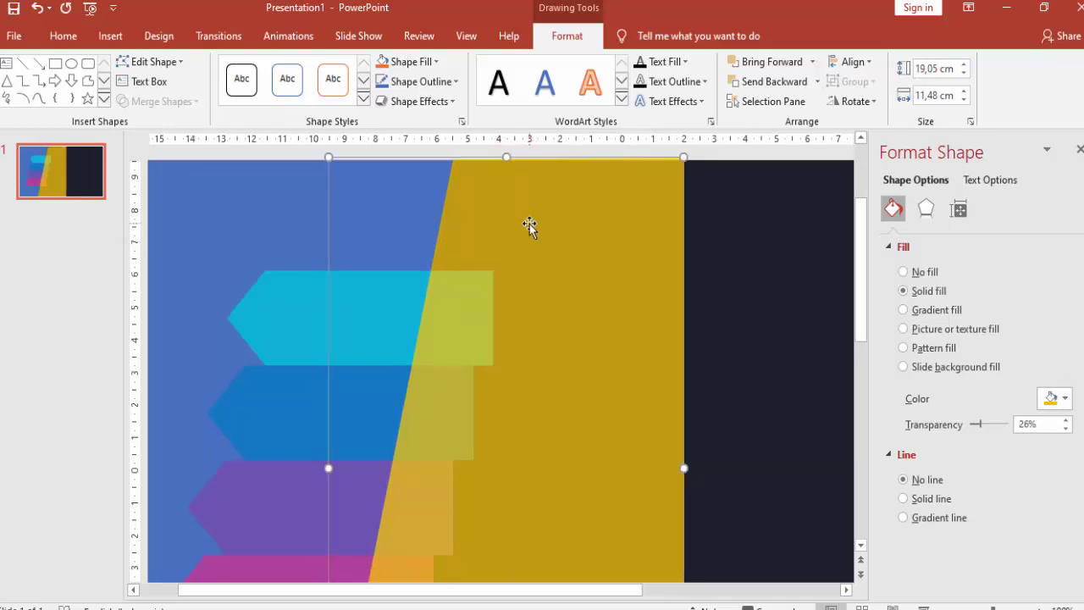
{"action": "scroll", "coordinate": [544, 242], "scroll_direction": "down", "scroll_amount": 1}
{"action": "scroll", "coordinate": [542, 246], "scroll_direction": "down", "scroll_amount": 1}
{"action": "scroll", "coordinate": [535, 254], "scroll_direction": "down", "scroll_amount": 2}
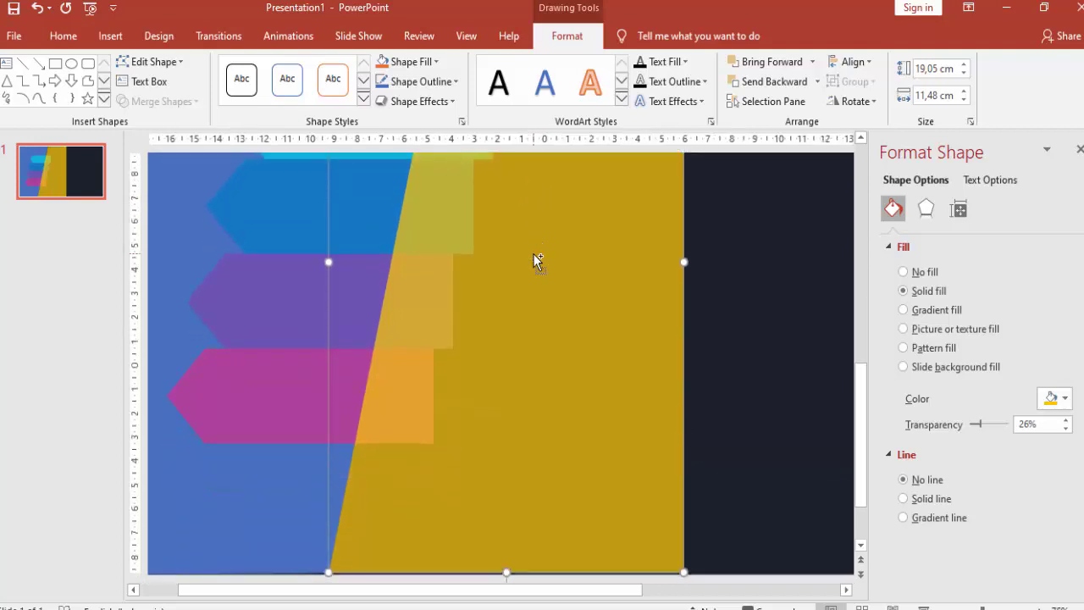
{"action": "scroll", "coordinate": [534, 254], "scroll_direction": "down", "scroll_amount": 2}
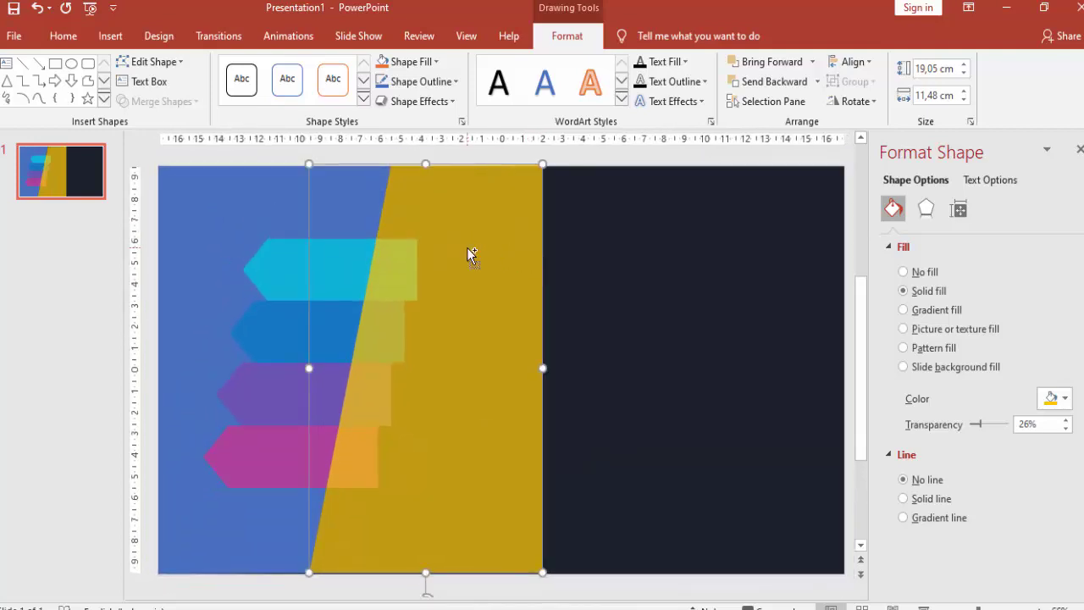
{"action": "left_click", "coordinate": [286, 264]}
{"action": "scroll", "coordinate": [286, 261], "scroll_direction": "up", "scroll_amount": 1}
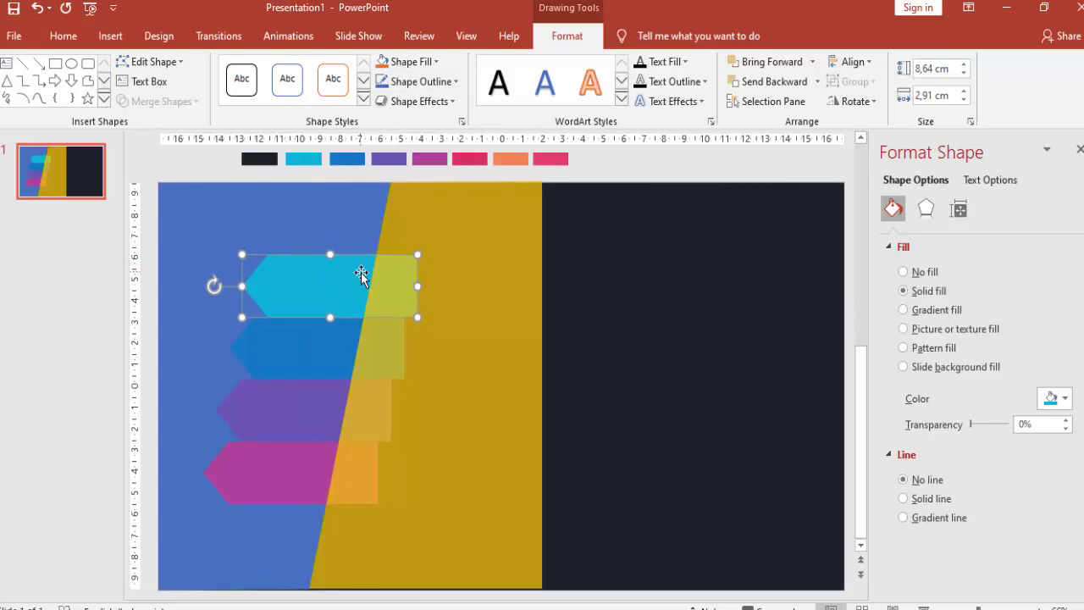
Step: Subtract the gold panel from the cyan arrow, then undo to bring the panel back
{"action": "left_click", "coordinate": [476, 264], "text": "shift"}
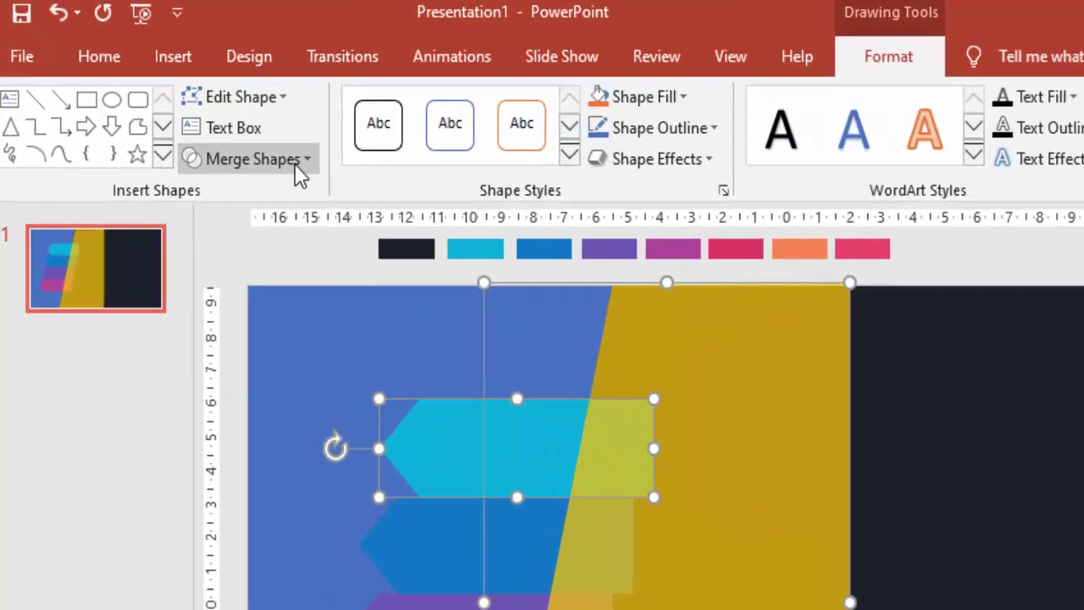
{"action": "left_click", "coordinate": [192, 102]}
{"action": "left_click", "coordinate": [278, 358]}
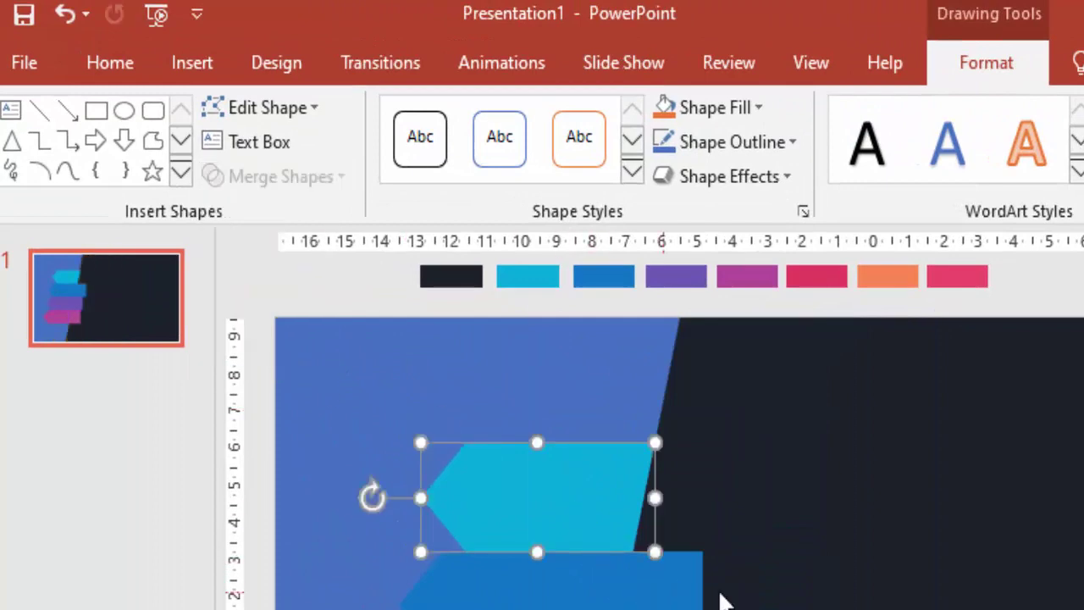
{"action": "key", "text": "ctrl+z"}
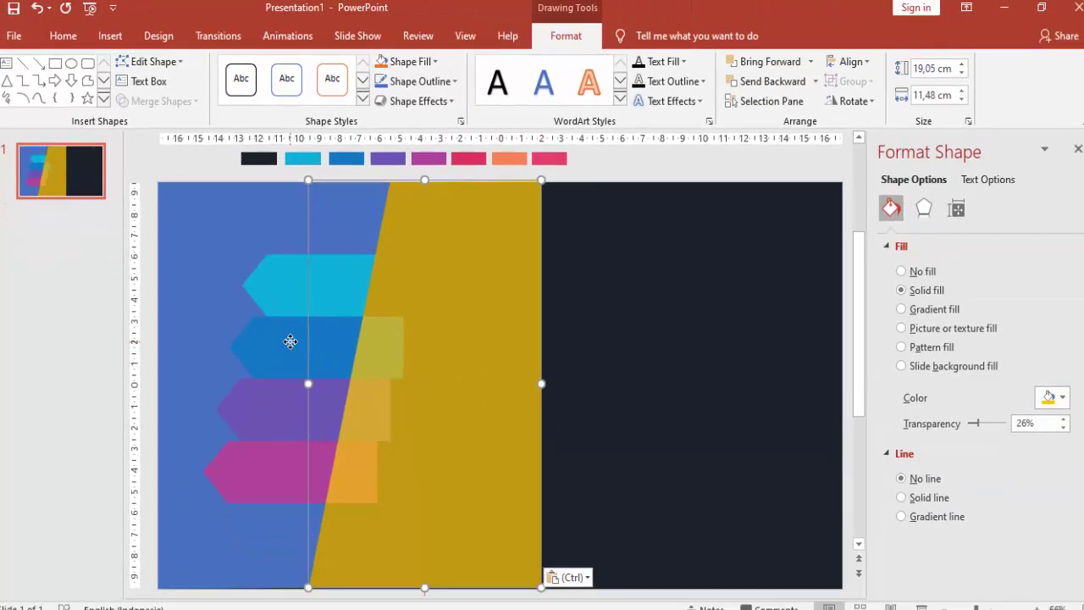
Step: Trim the blue and purple arrows with Merge Shapes > Subtract, pasting the gold panel back each time
{"action": "left_click", "coordinate": [306, 340]}
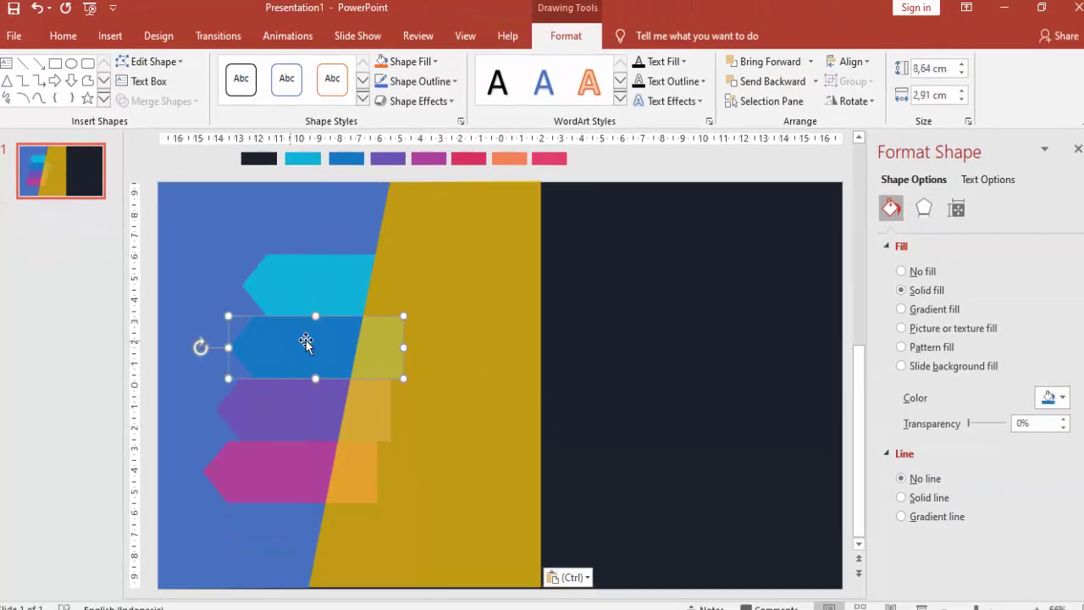
{"action": "left_click", "coordinate": [446, 316], "text": "shift"}
{"action": "left_click", "coordinate": [155, 101]}
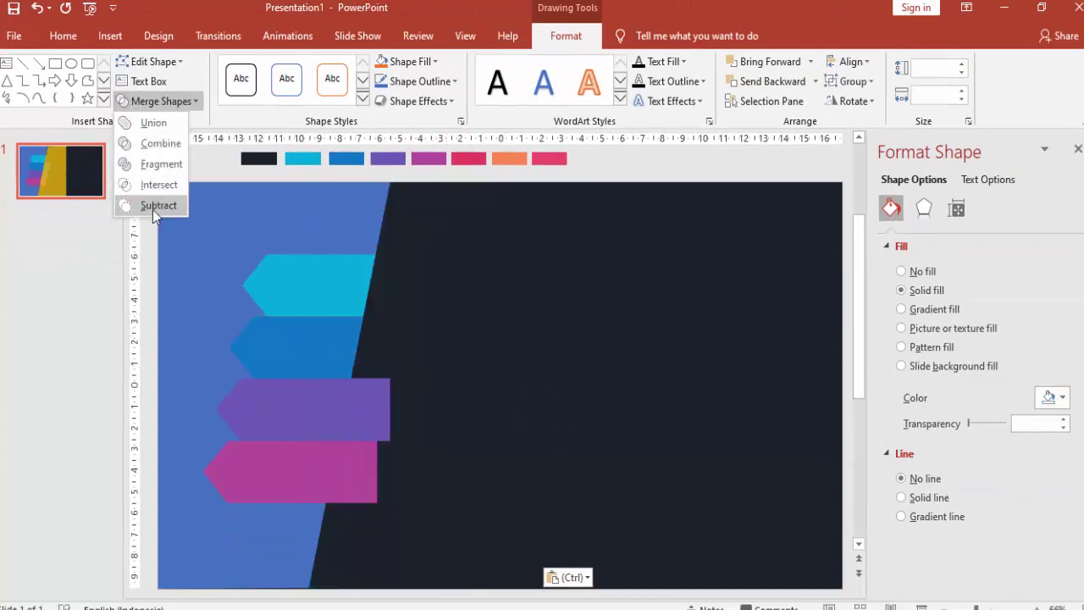
{"action": "left_click", "coordinate": [153, 206]}
{"action": "key", "text": "ctrl+v"}
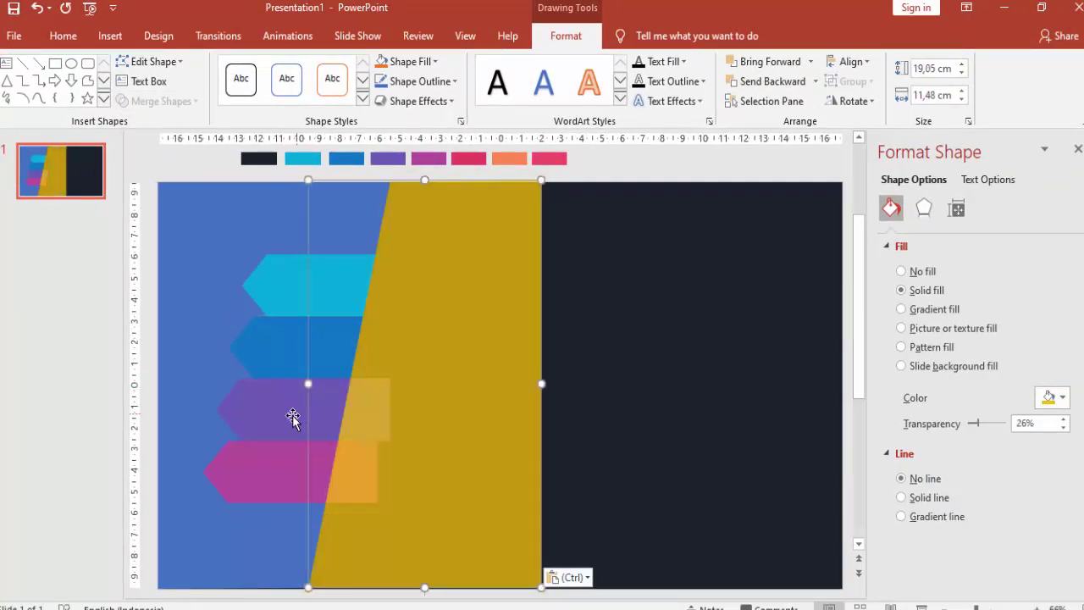
{"action": "left_click", "coordinate": [293, 416]}
{"action": "left_click", "coordinate": [415, 389], "text": "shift"}
{"action": "left_click", "coordinate": [155, 101]}
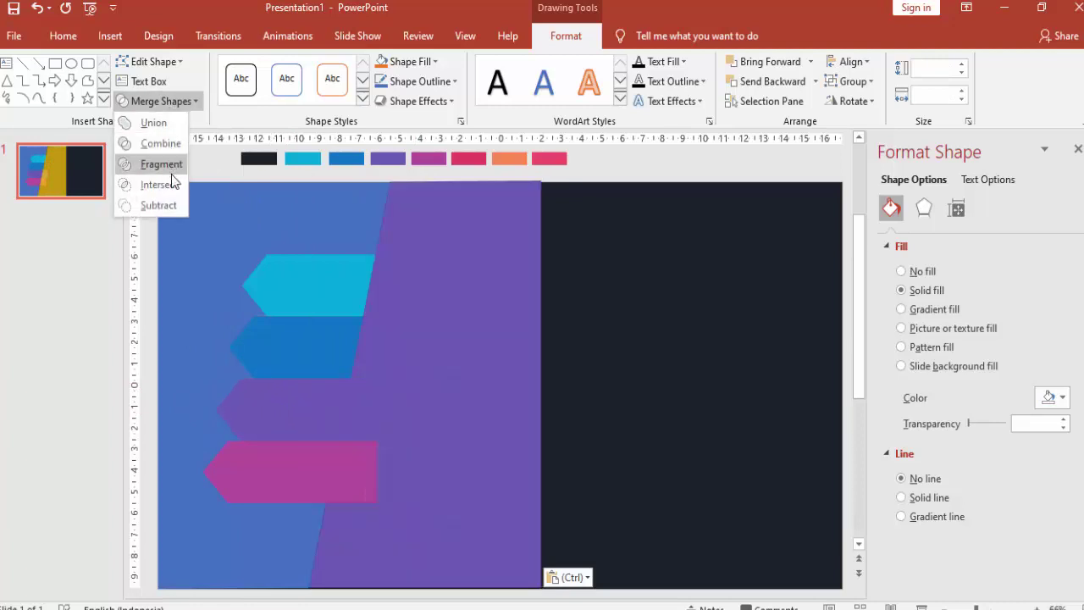
{"action": "left_click", "coordinate": [164, 207]}
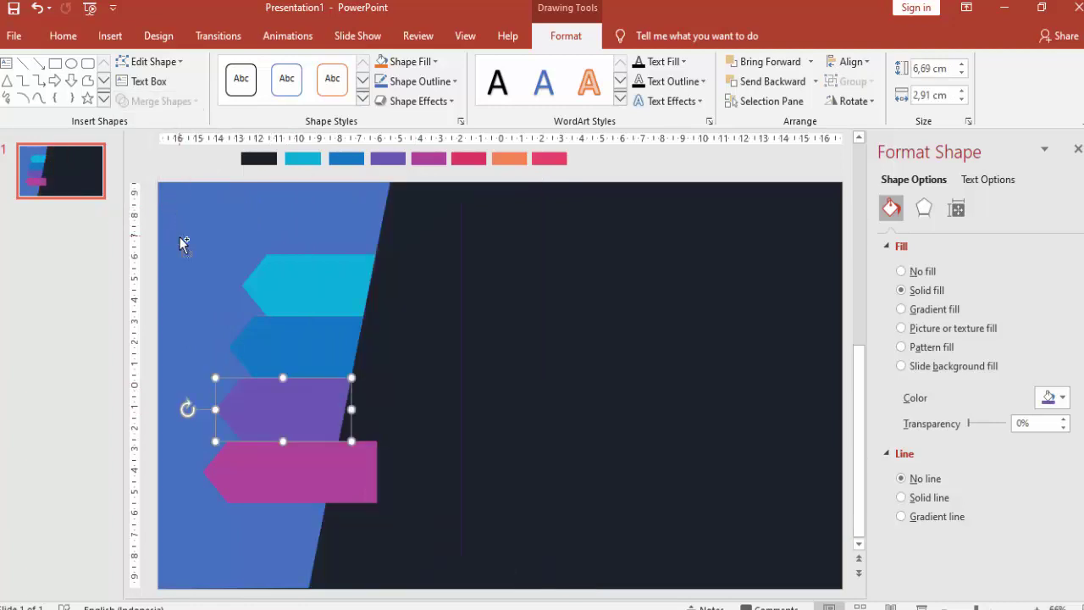
{"action": "key", "text": "ctrl+v"}
Step: Subtract the gold shape from the pink arrow, then select the blue left panel
{"action": "left_click", "coordinate": [271, 463]}
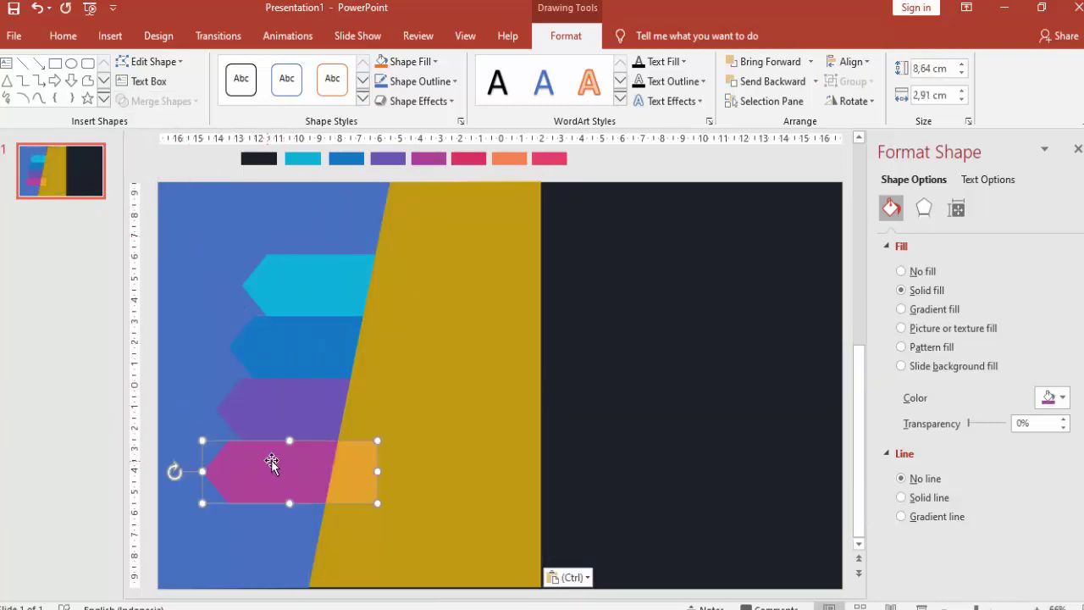
{"action": "left_click", "coordinate": [422, 421], "text": "shift"}
{"action": "left_click", "coordinate": [155, 101]}
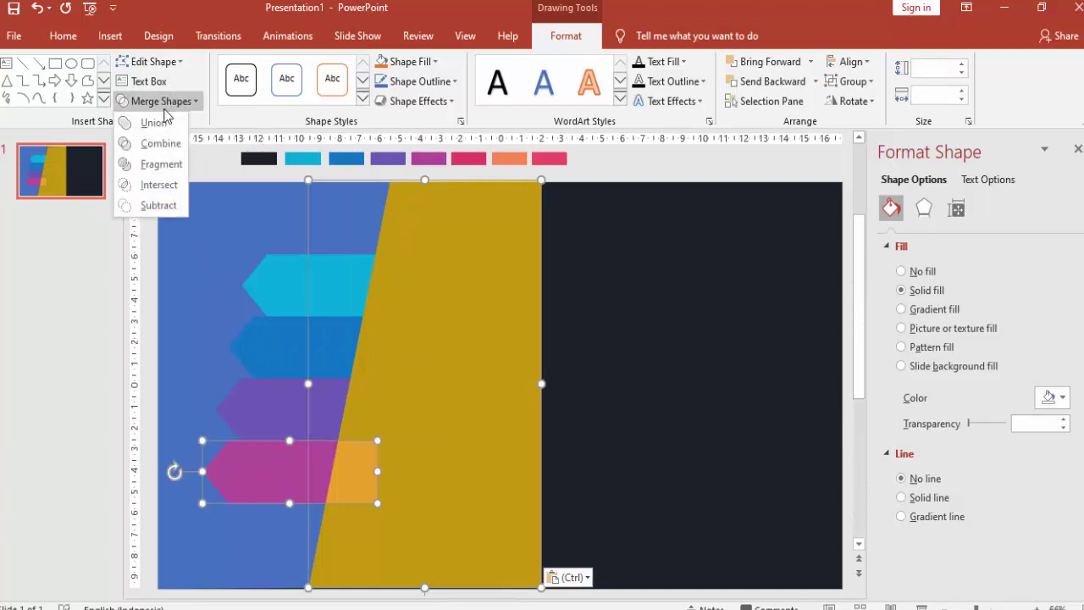
{"action": "left_click", "coordinate": [164, 207]}
{"action": "left_click", "coordinate": [539, 316]}
{"action": "scroll", "coordinate": [534, 318], "scroll_direction": "down", "scroll_amount": 1}
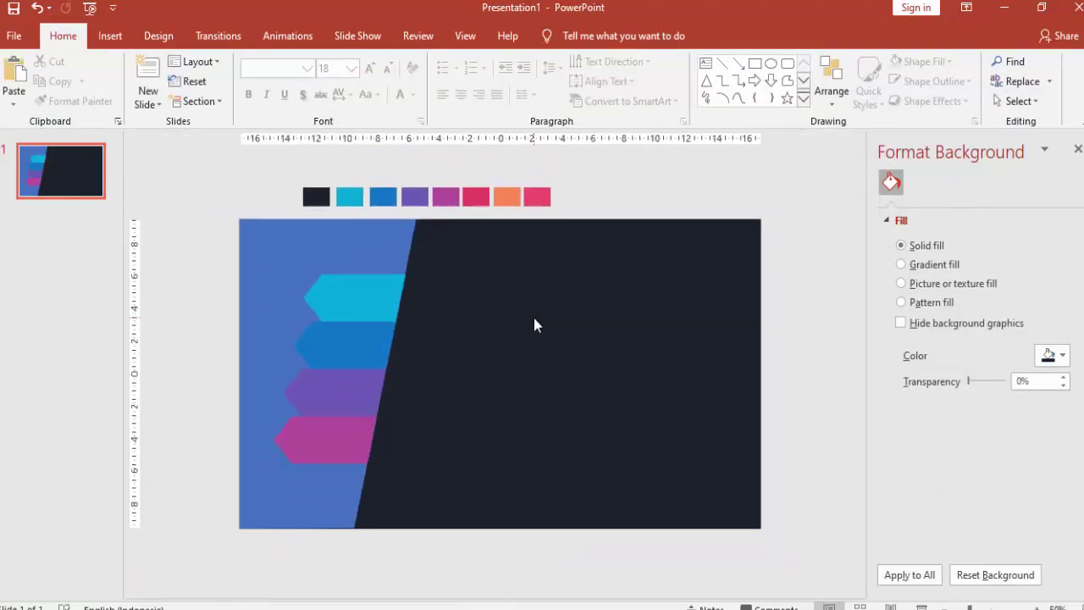
{"action": "scroll", "coordinate": [534, 319], "scroll_direction": "down", "scroll_amount": 1}
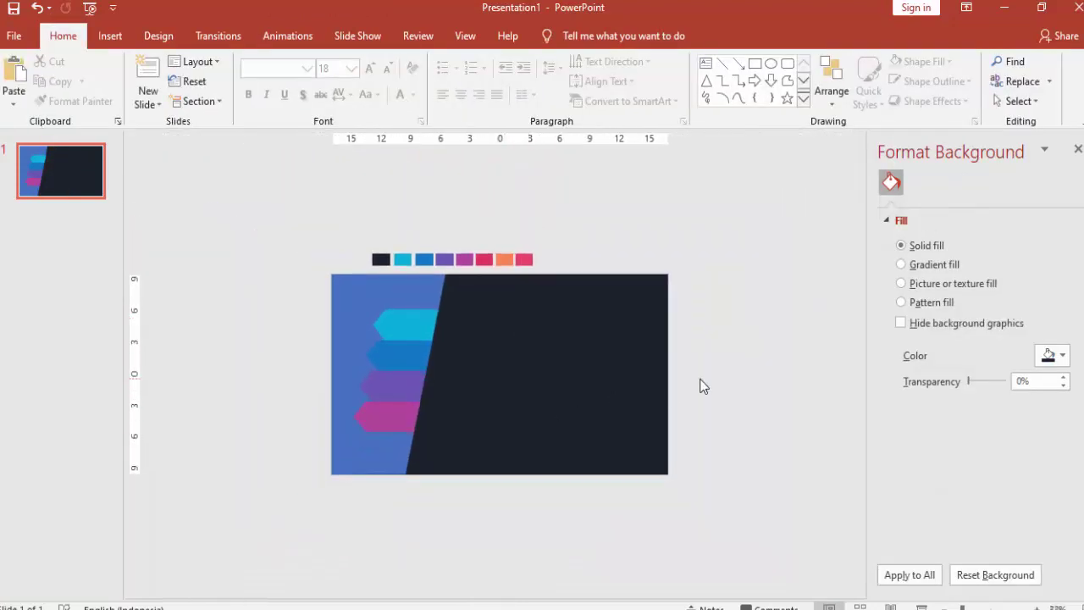
{"action": "scroll", "coordinate": [675, 402], "scroll_direction": "up", "scroll_amount": 2}
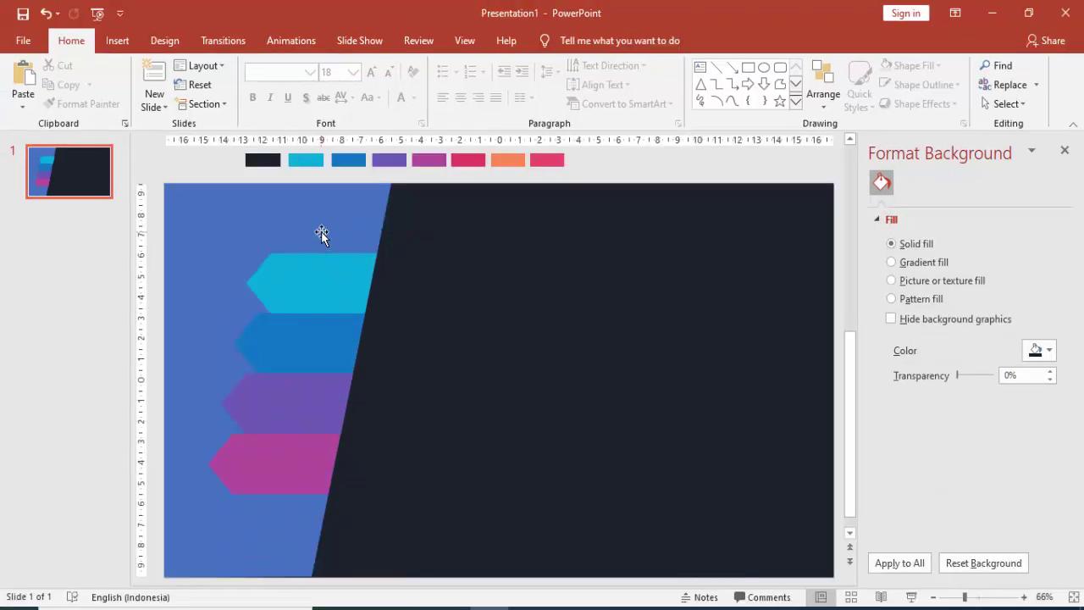
{"action": "left_click", "coordinate": [327, 238]}
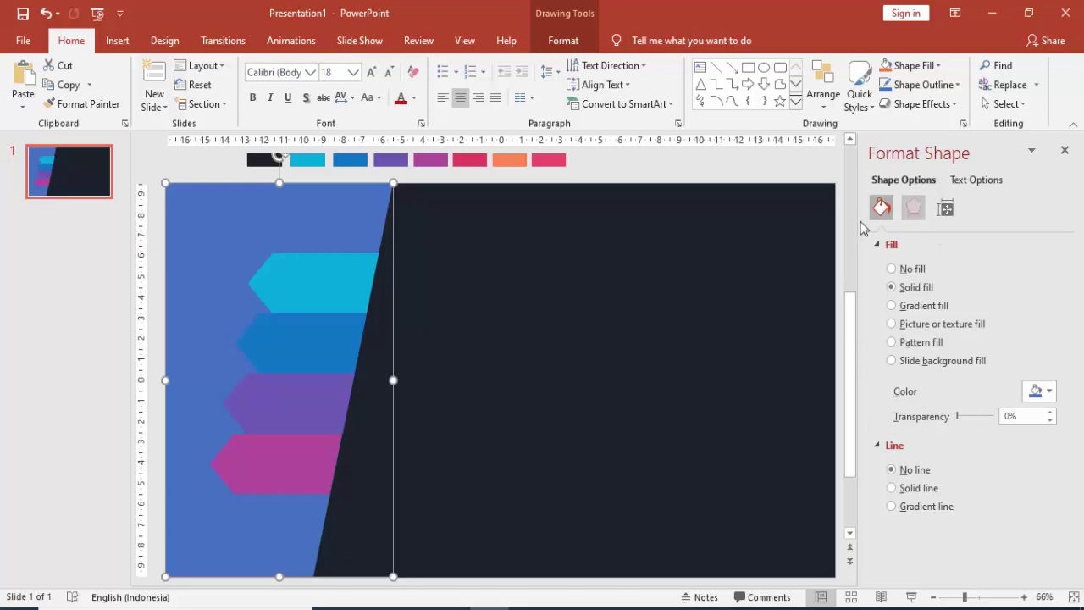
Step: Give the blue panel an Offset: Bottom Right shadow with 7 pt distance
{"action": "left_click", "coordinate": [915, 209]}
{"action": "left_click", "coordinate": [920, 245]}
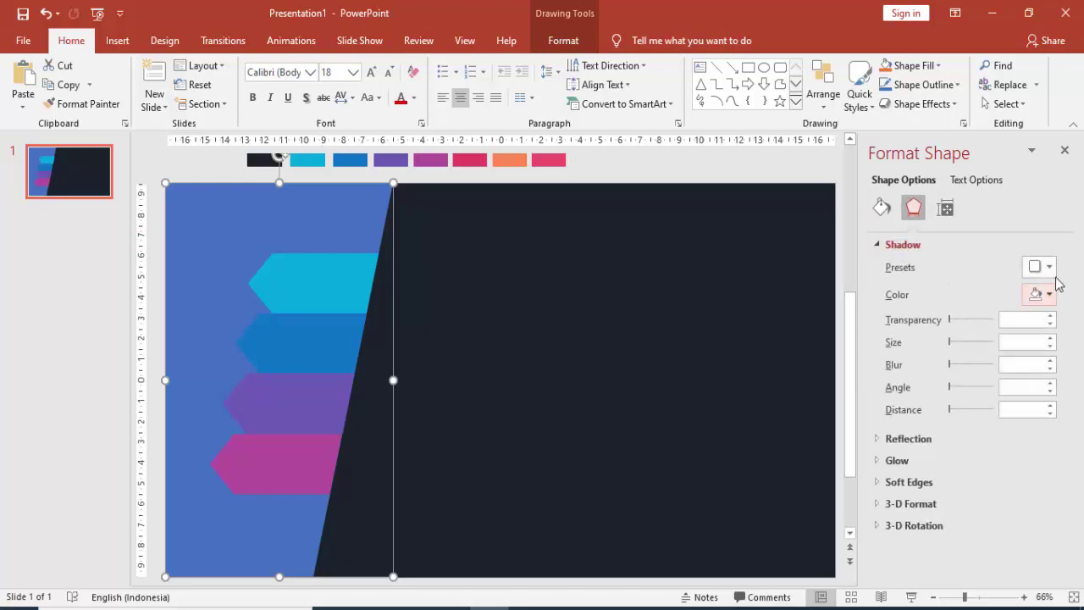
{"action": "left_click", "coordinate": [1047, 267]}
{"action": "left_click", "coordinate": [954, 386]}
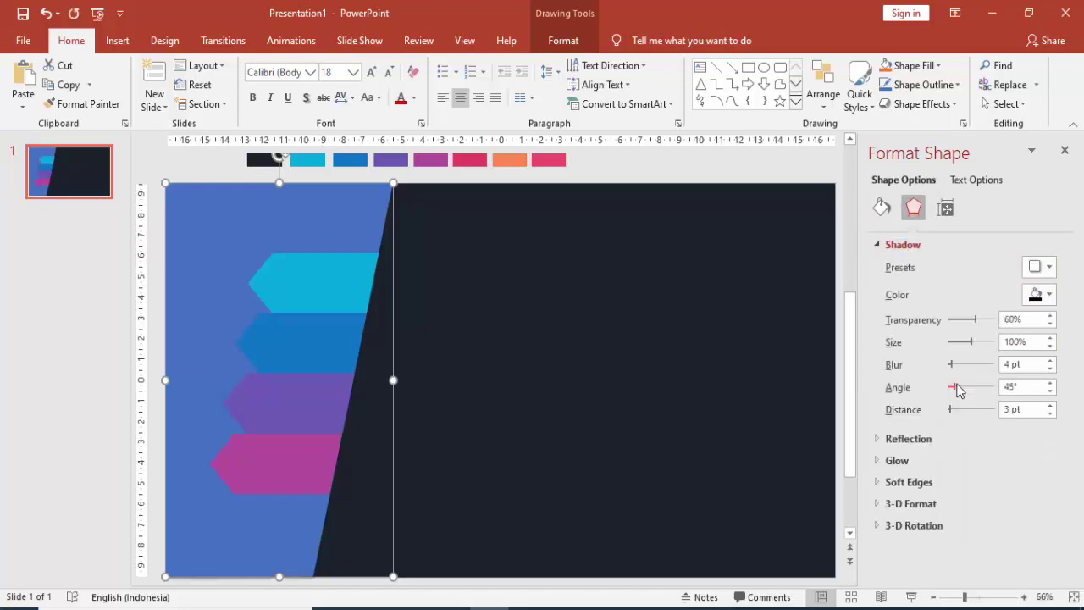
{"action": "left_click", "coordinate": [1051, 405]}
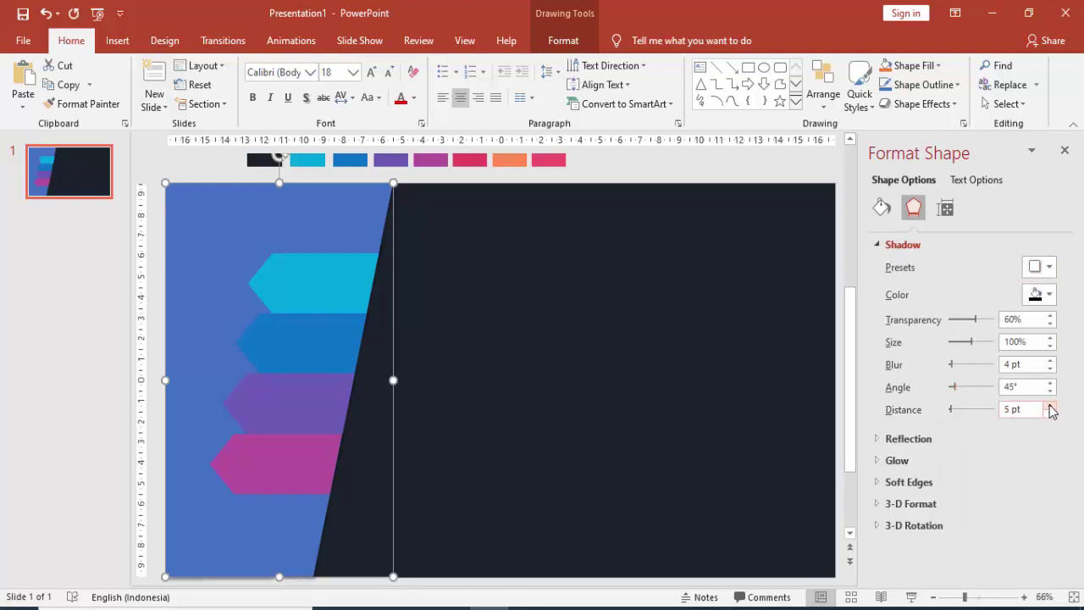
{"action": "left_click", "coordinate": [1051, 406]}
{"action": "left_click", "coordinate": [1051, 406]}
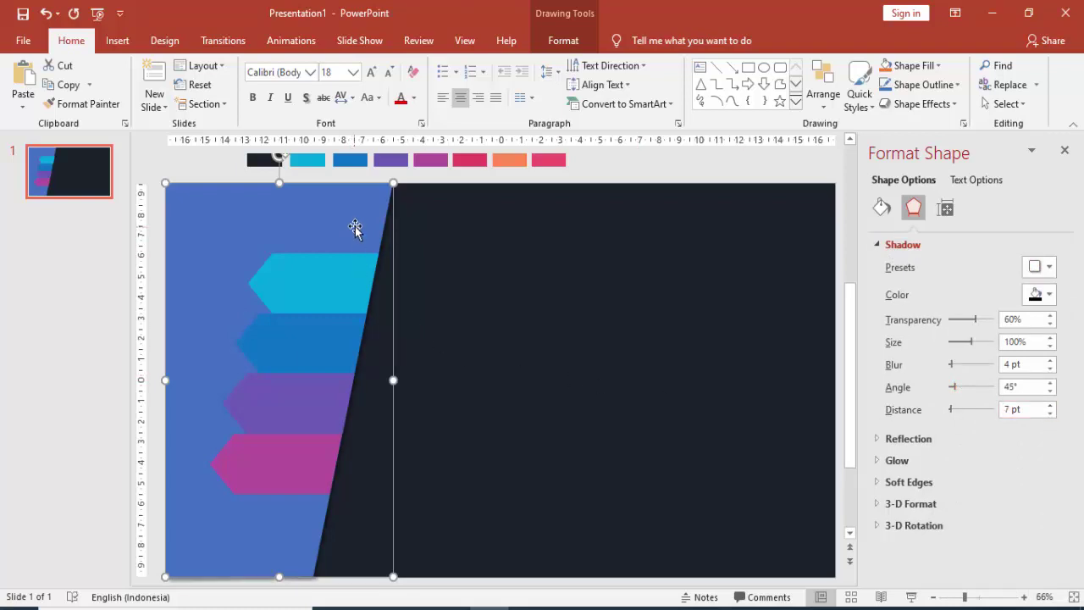
Step: Fill the panel with dark navy and deselect it
{"action": "left_click", "coordinate": [881, 209]}
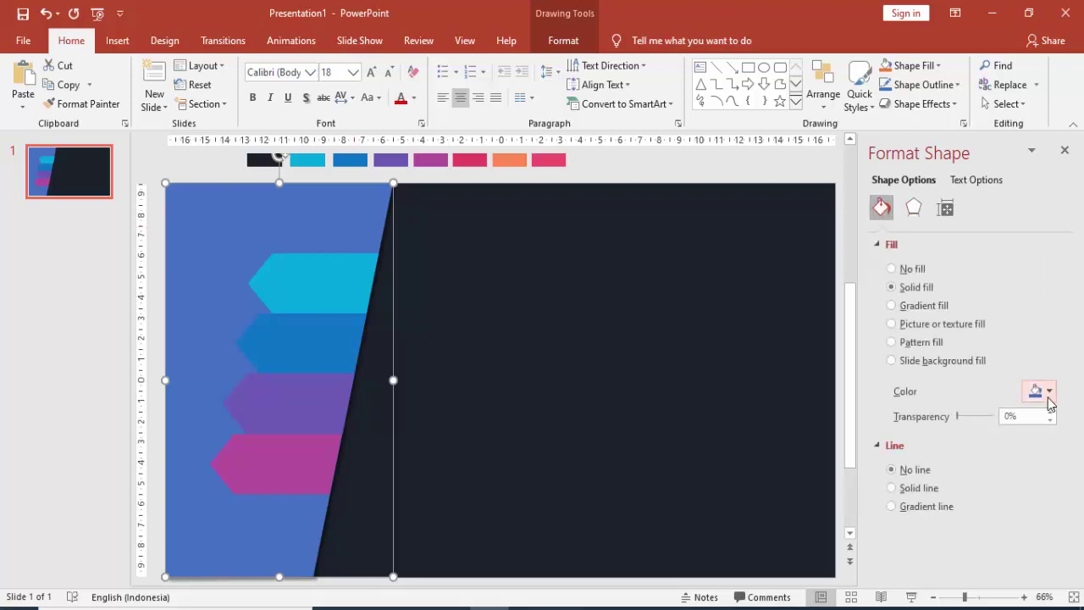
{"action": "left_click", "coordinate": [1048, 391]}
{"action": "left_click", "coordinate": [1006, 556]}
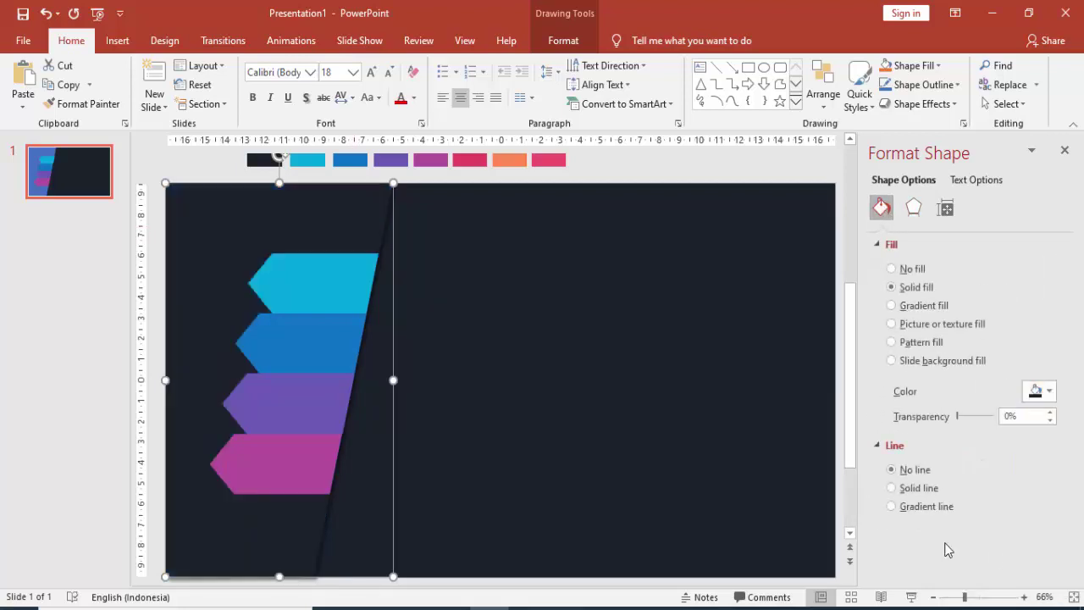
{"action": "scroll", "coordinate": [580, 408], "scroll_direction": "down", "scroll_amount": 2}
{"action": "left_click", "coordinate": [574, 389]}
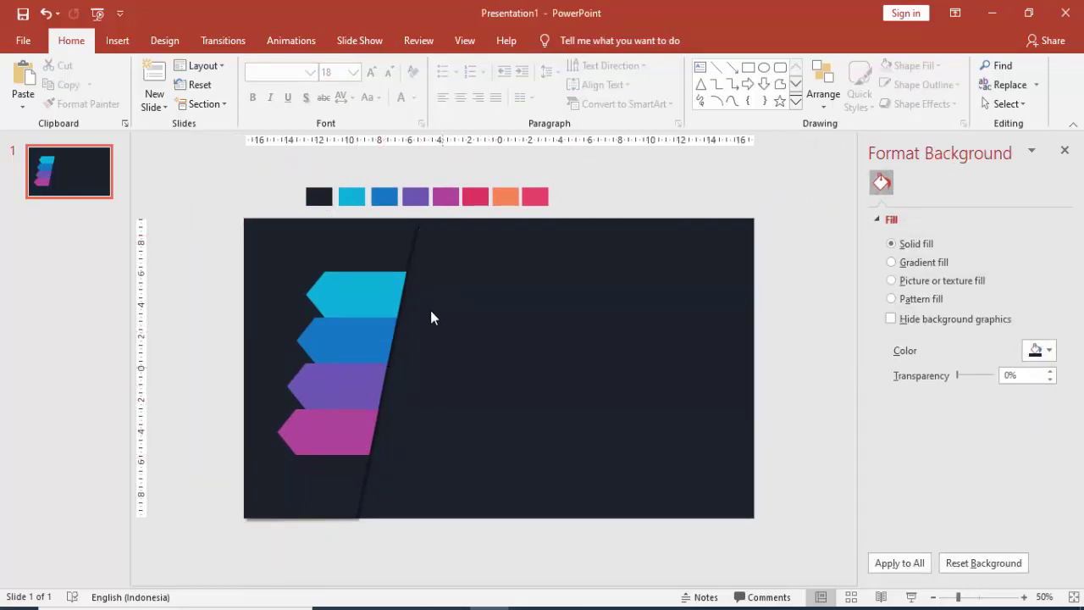
Step: Draw a rectangle from the cyan arrow's tip and set its line to No line
{"action": "left_click", "coordinate": [116, 41]}
{"action": "left_click", "coordinate": [254, 85]}
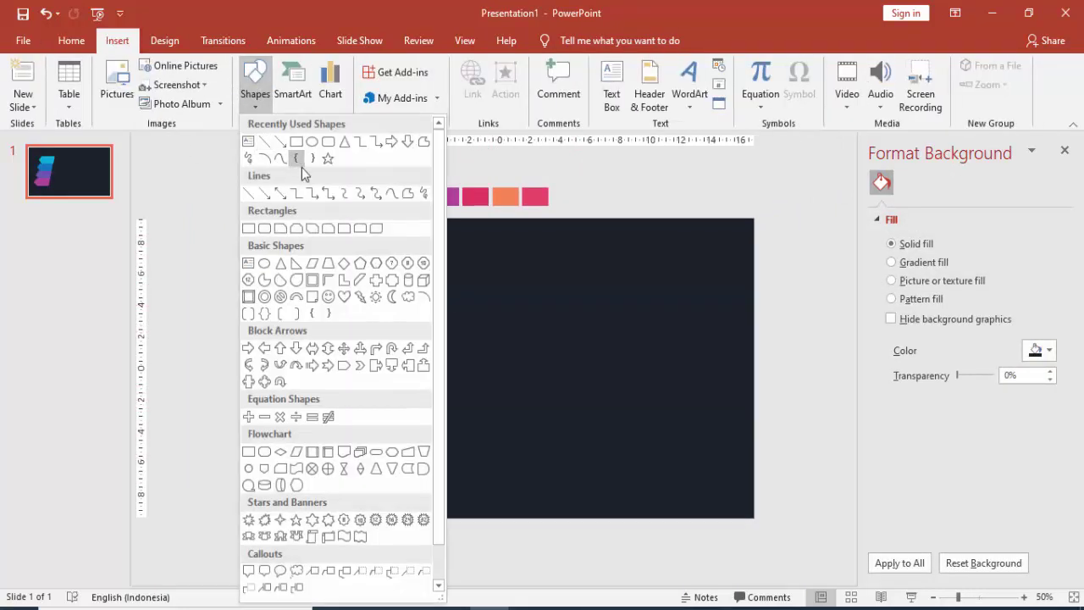
{"action": "left_click", "coordinate": [301, 164]}
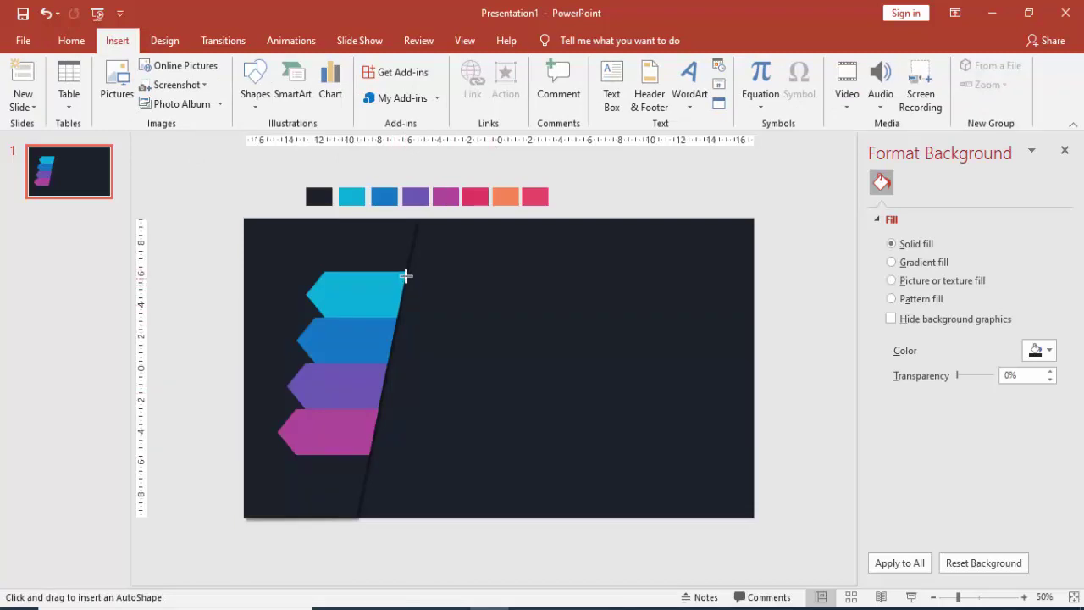
{"action": "left_click_drag", "start_coordinate": [405, 272], "coordinate": [657, 319]}
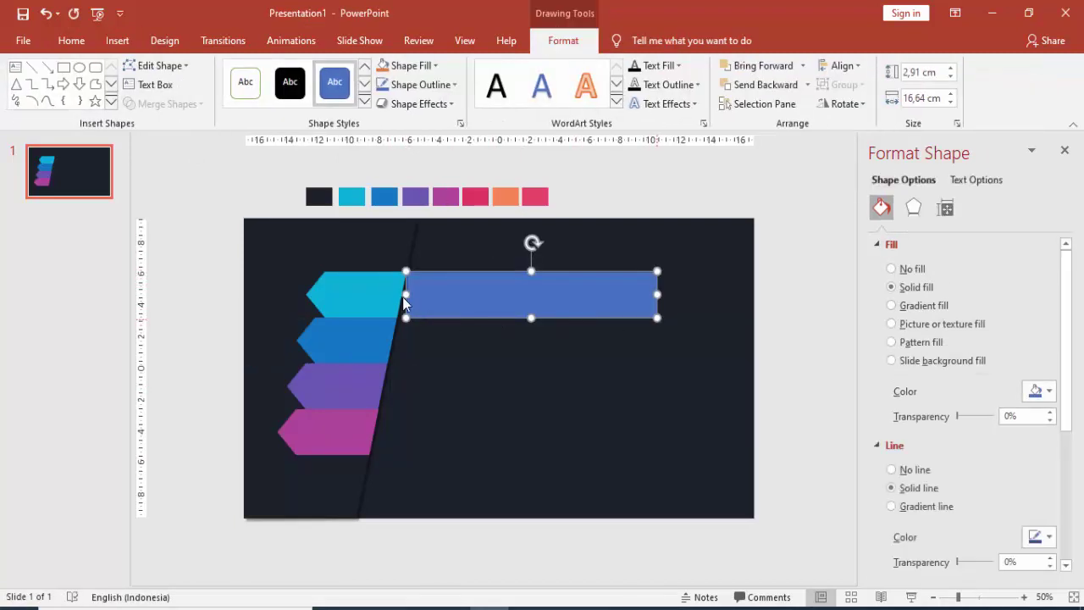
{"action": "mouse_move", "coordinate": [405, 295]}
{"action": "left_mouse_down"}
{"action": "mouse_move", "coordinate": [392, 292]}
{"action": "mouse_move", "coordinate": [401, 284]}
{"action": "left_mouse_up"}
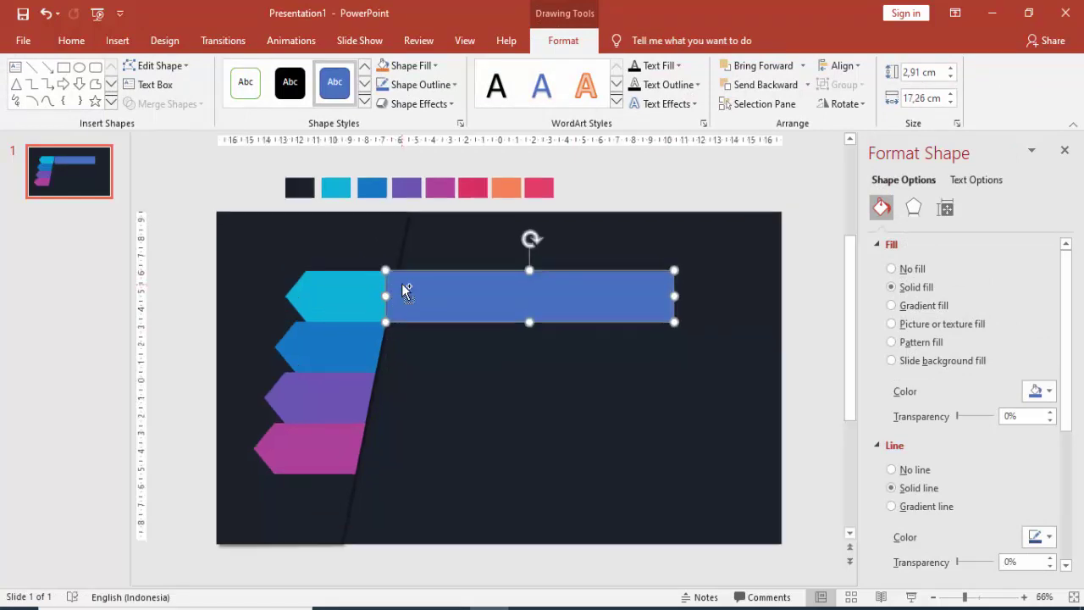
{"action": "scroll", "coordinate": [402, 283], "scroll_direction": "up", "scroll_amount": 5}
{"action": "left_click", "coordinate": [913, 473]}
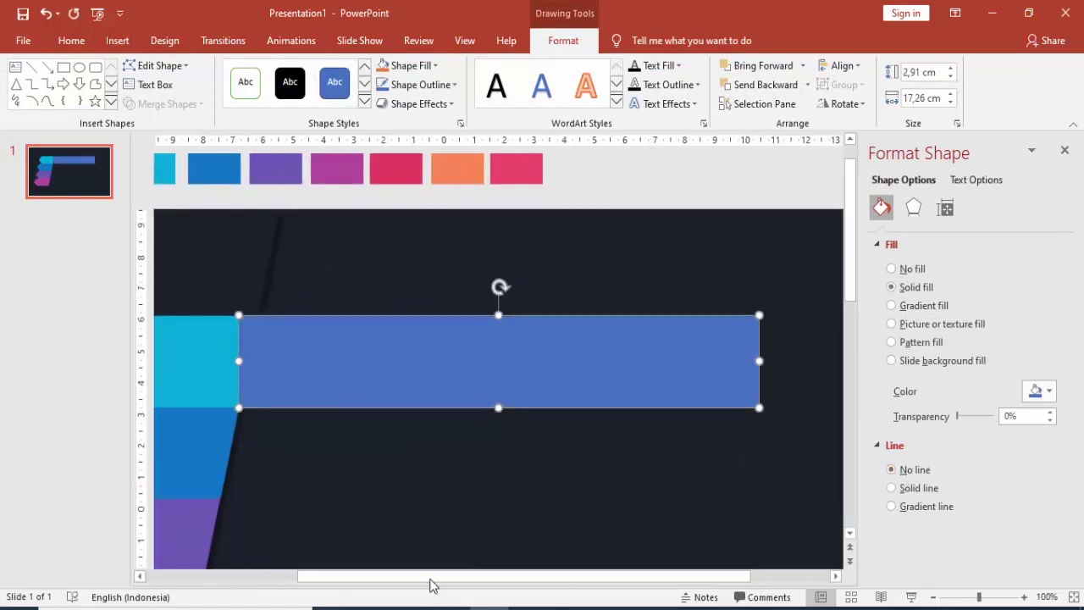
{"action": "left_click_drag", "start_coordinate": [430, 578], "coordinate": [395, 576]}
Step: Size the bar to 2,91 cm tall, extend its left edge to 18,49 cm wide, and nudge it down
{"action": "left_click", "coordinate": [261, 381]}
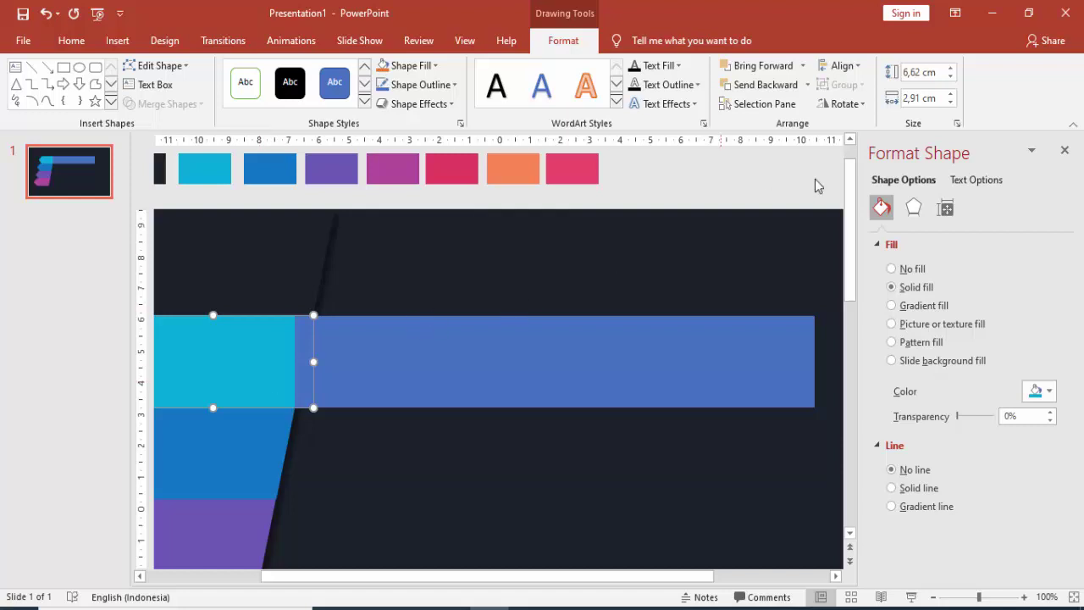
{"action": "left_click", "coordinate": [514, 356]}
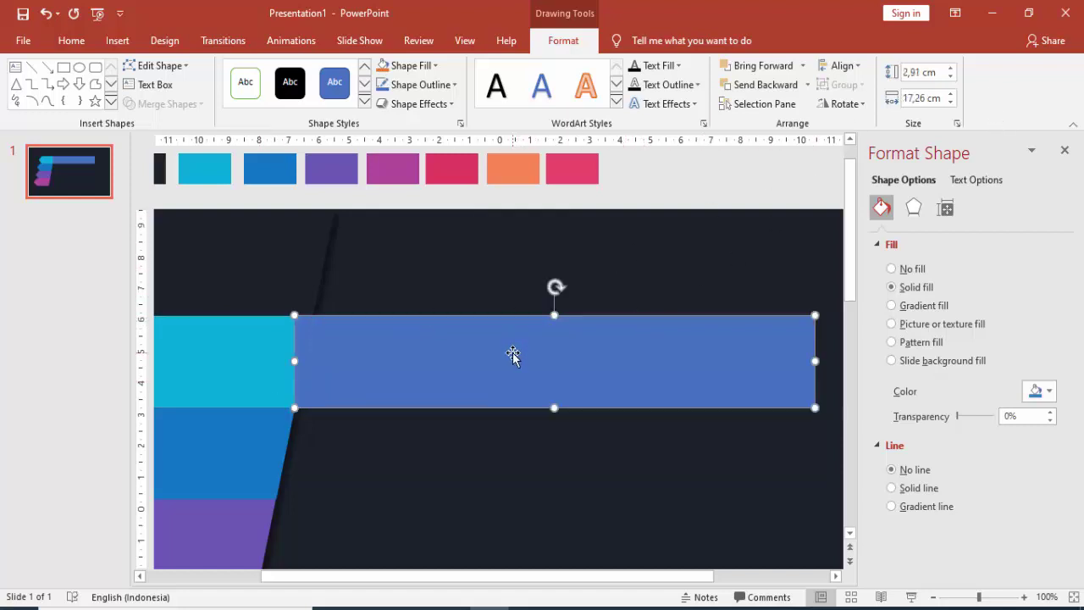
{"action": "left_click", "coordinate": [271, 354]}
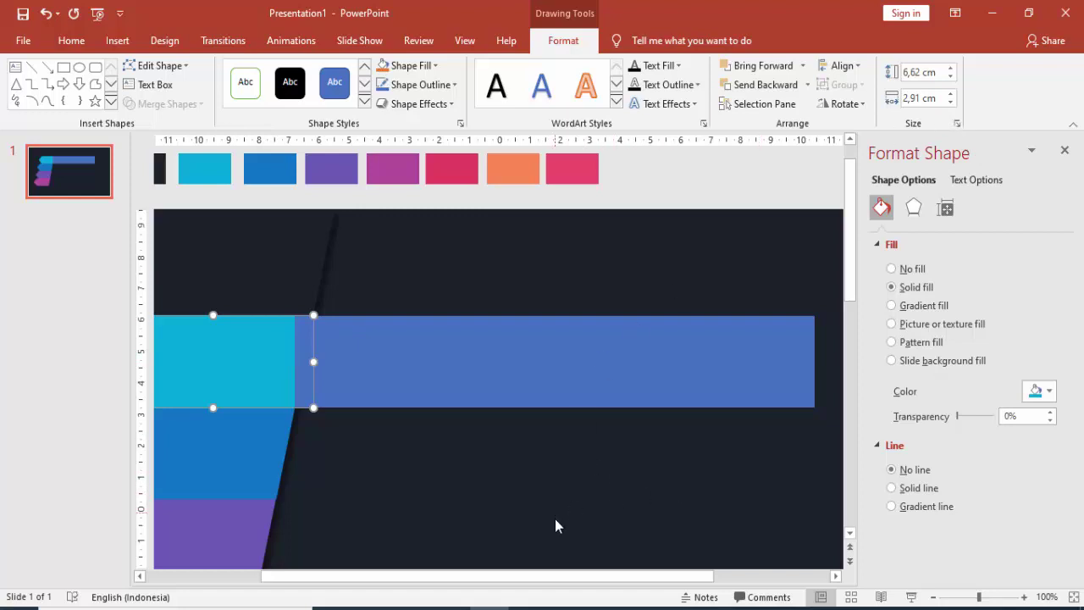
{"action": "left_click", "coordinate": [545, 336]}
{"action": "scroll", "coordinate": [550, 382], "scroll_direction": "down", "scroll_amount": 2, "text": "ctrl"}
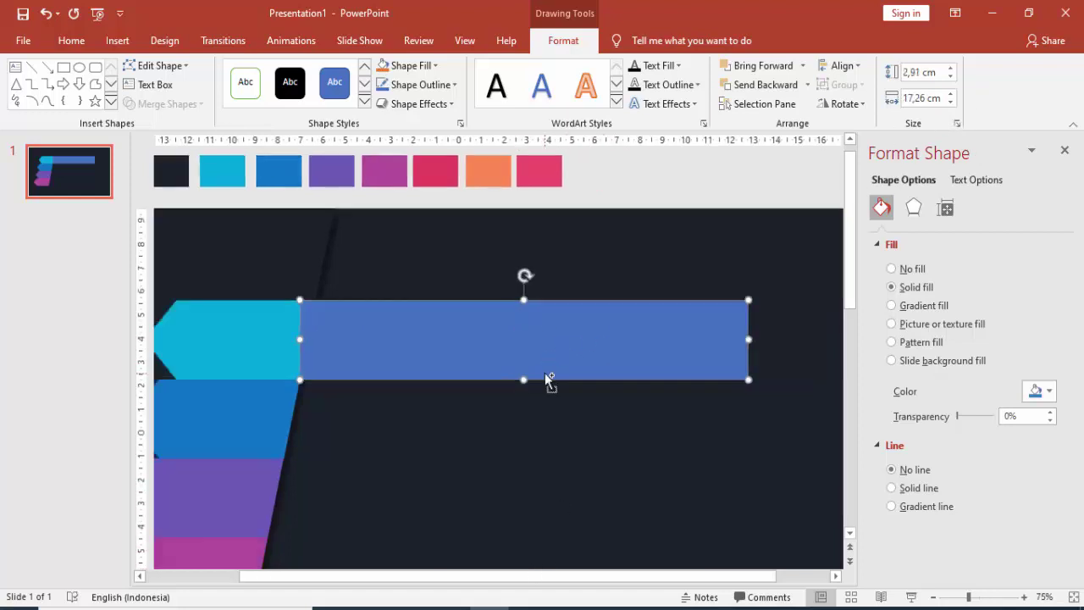
{"action": "scroll", "coordinate": [504, 372], "scroll_direction": "down", "scroll_amount": 2, "text": "ctrl"}
{"action": "left_click", "coordinate": [910, 72]}
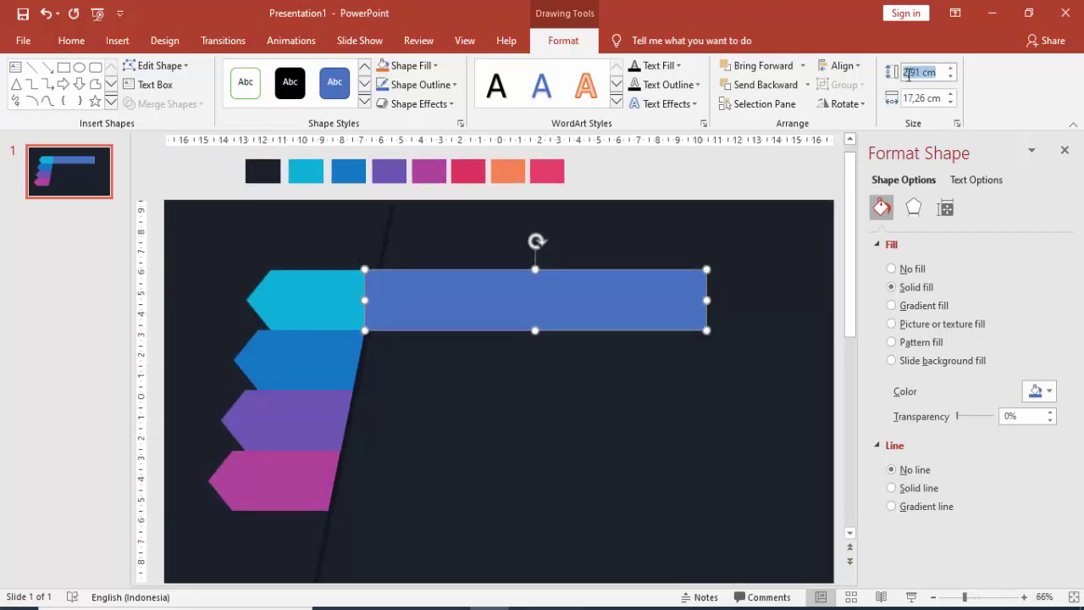
{"action": "left_click", "coordinate": [467, 348]}
{"action": "left_click", "coordinate": [392, 300]}
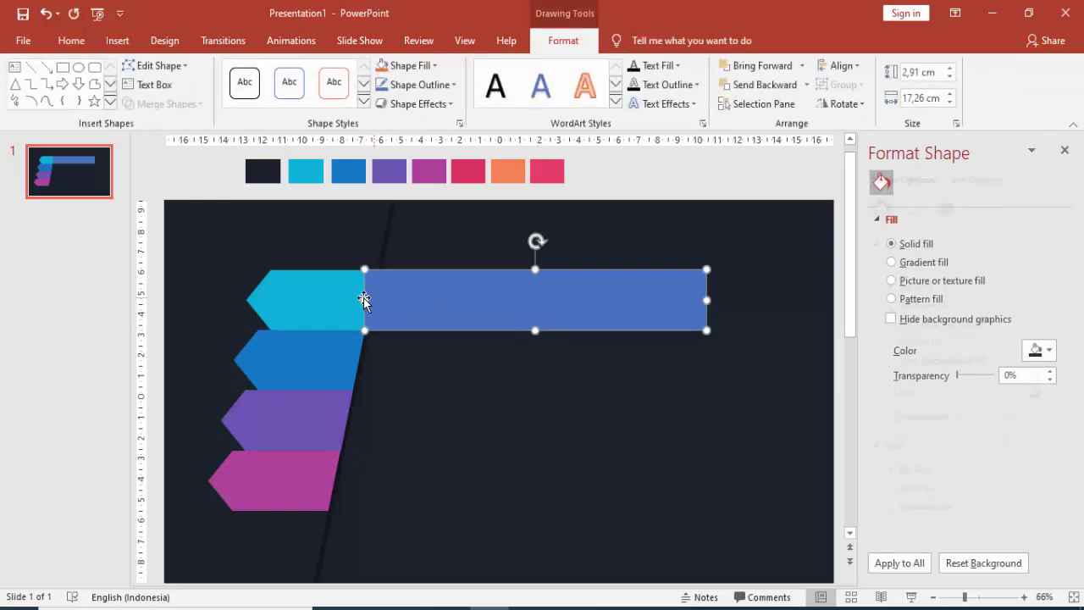
{"action": "left_click_drag", "start_coordinate": [365, 302], "coordinate": [341, 299]}
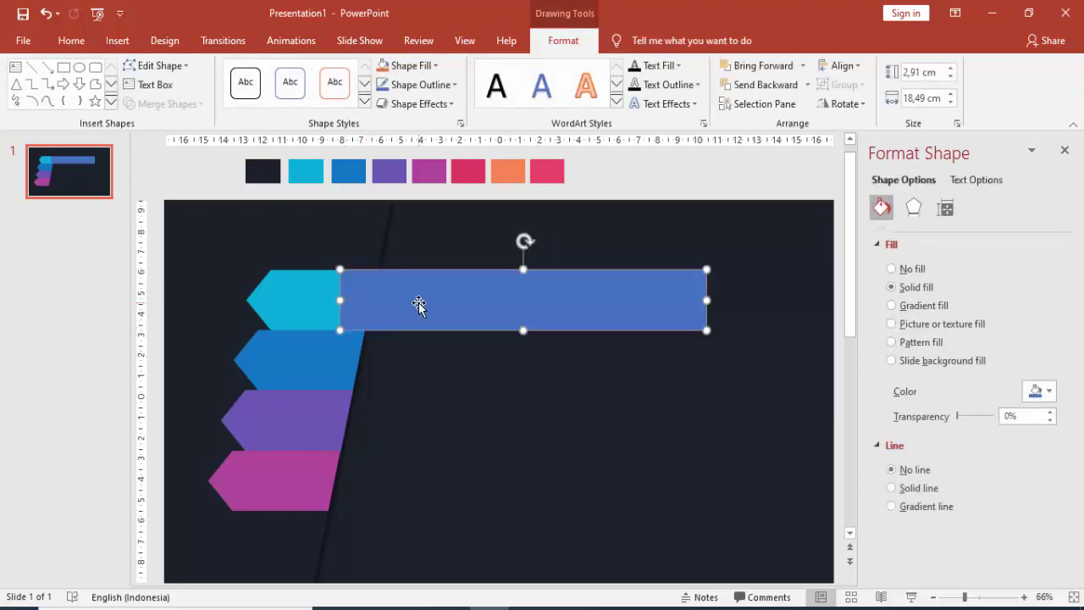
{"action": "left_click_drag", "start_coordinate": [416, 302], "coordinate": [418, 314]}
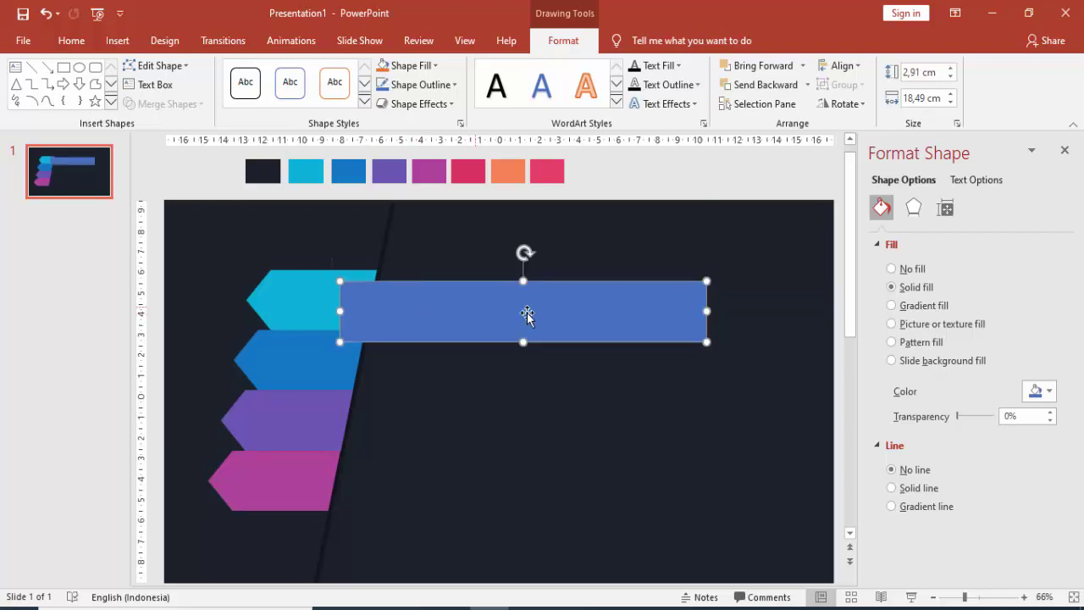
Step: Send the first bar behind the cyan arrow, fill it cyan and move it into place
{"action": "right_click", "coordinate": [561, 315]}
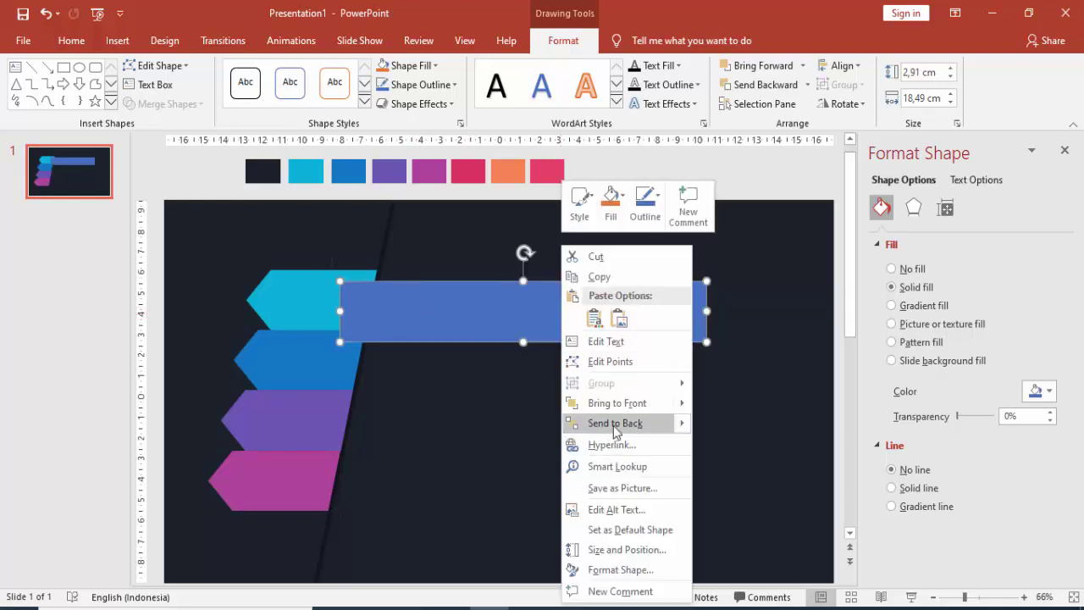
{"action": "left_click", "coordinate": [613, 426]}
{"action": "left_click", "coordinate": [1041, 391]}
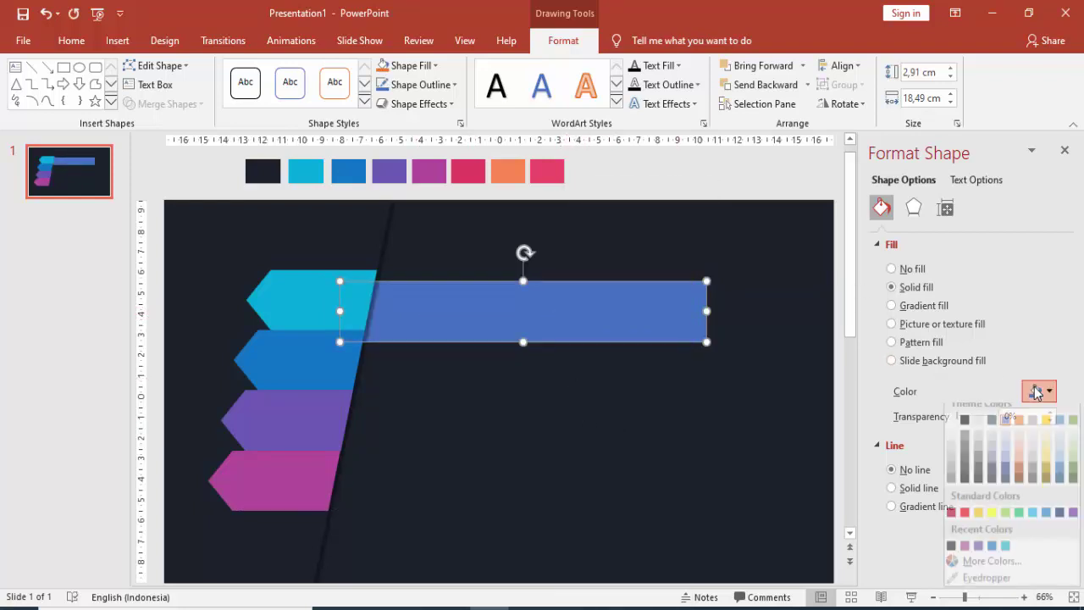
{"action": "left_click", "coordinate": [1007, 556]}
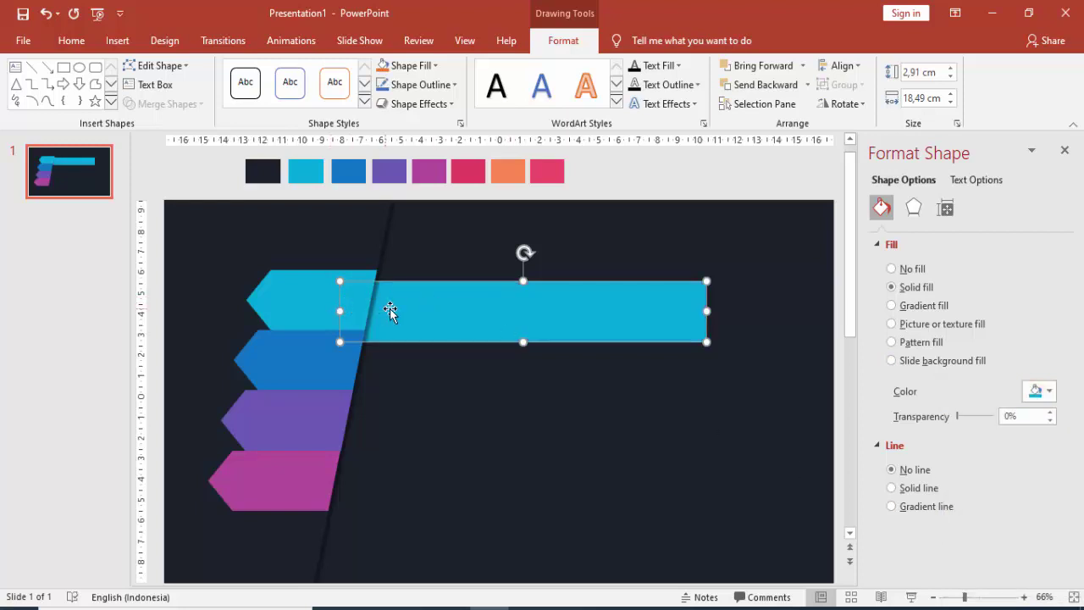
{"action": "left_click_drag", "start_coordinate": [438, 308], "coordinate": [454, 372]}
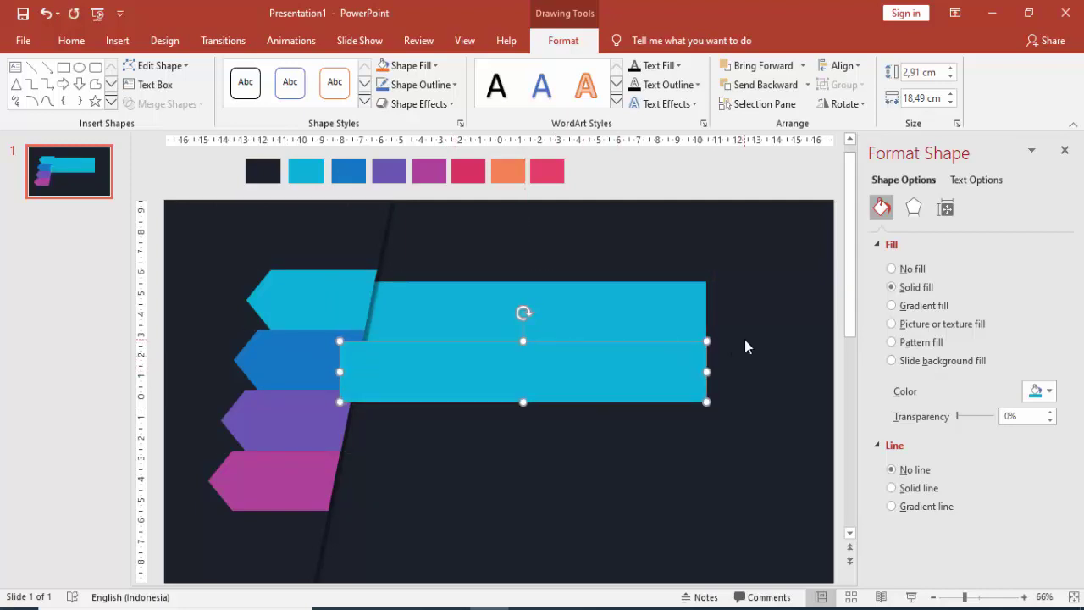
Step: Recolour the second bar blue and send it behind the diagonal stripe
{"action": "left_click", "coordinate": [1042, 392]}
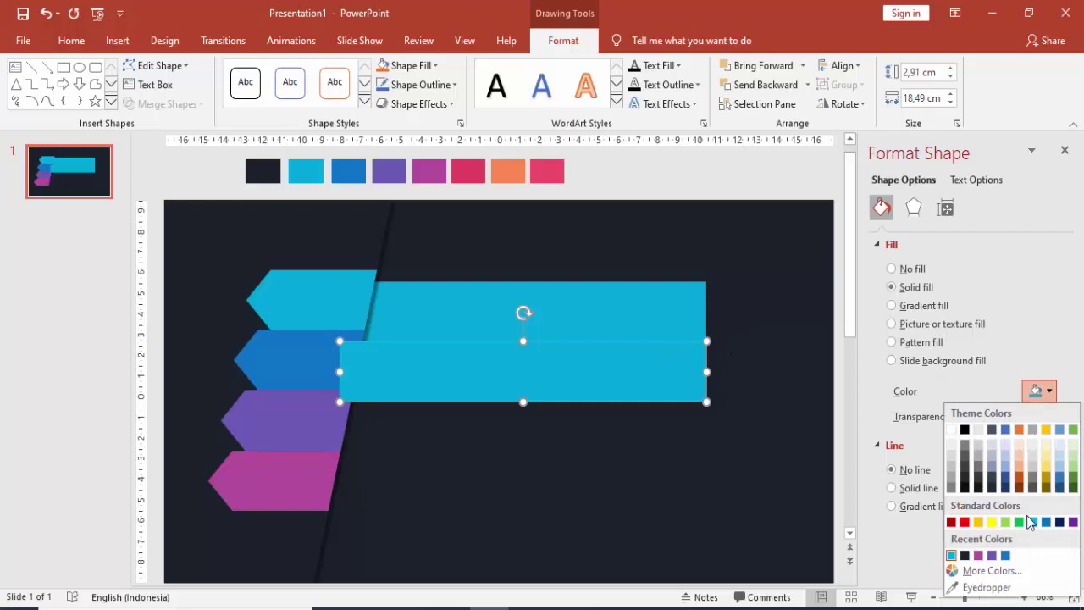
{"action": "left_click", "coordinate": [1005, 555]}
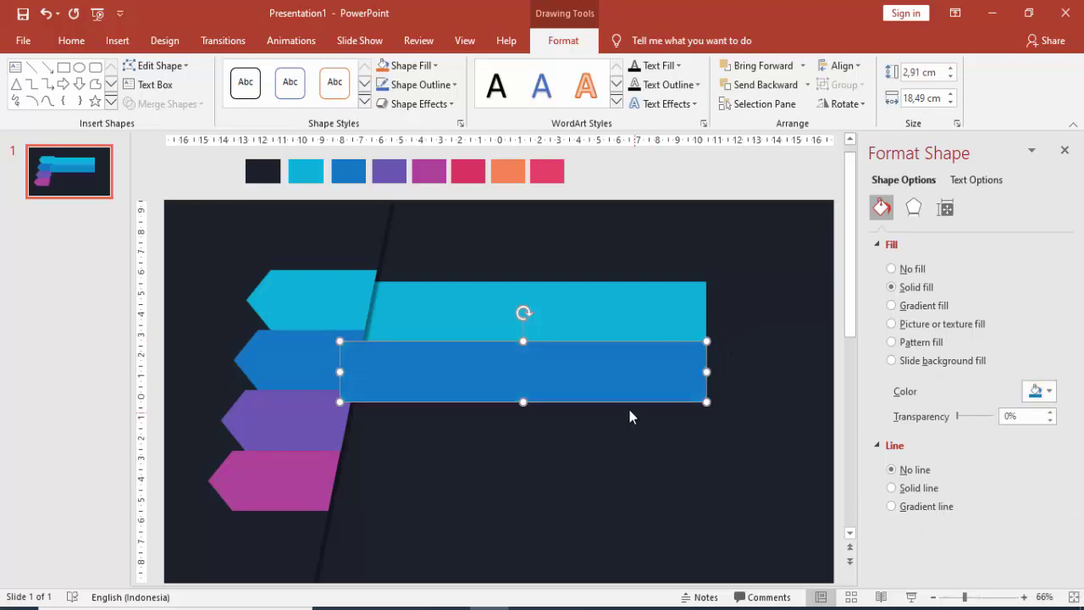
{"action": "right_click", "coordinate": [607, 380]}
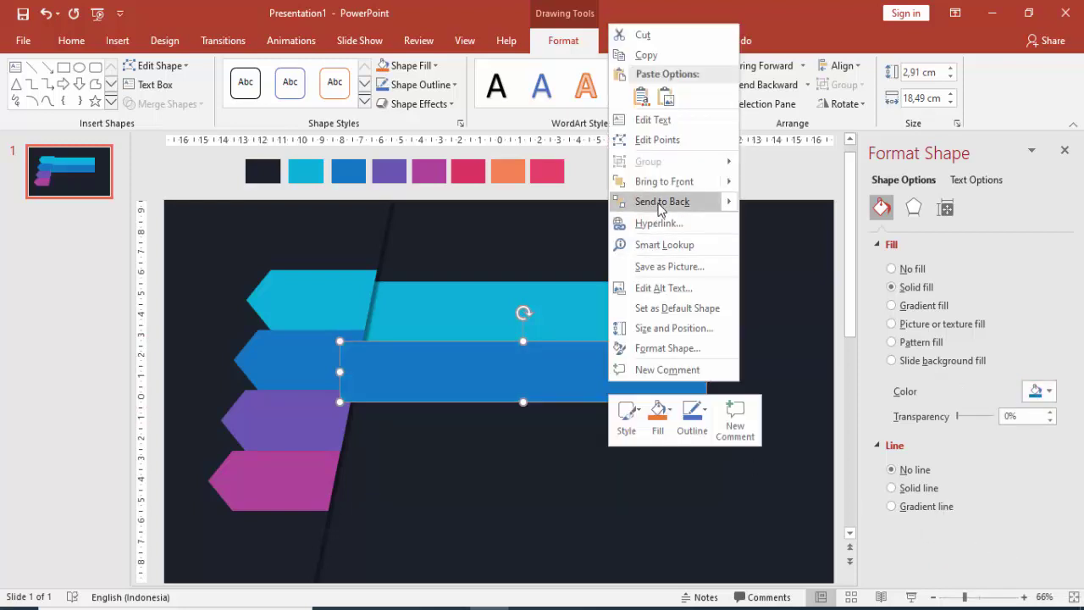
{"action": "left_click", "coordinate": [644, 268]}
Step: Duplicate the blue bar as a purple third bar behind the stripe, stretched toward its arrow
{"action": "key", "text": "ctrl+d"}
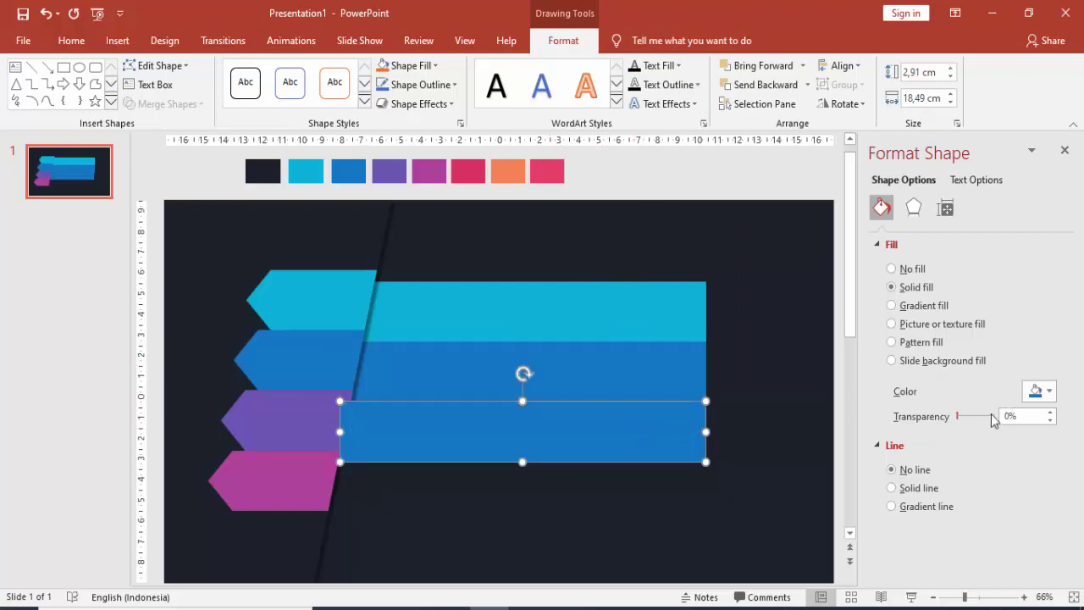
{"action": "left_click", "coordinate": [1040, 391]}
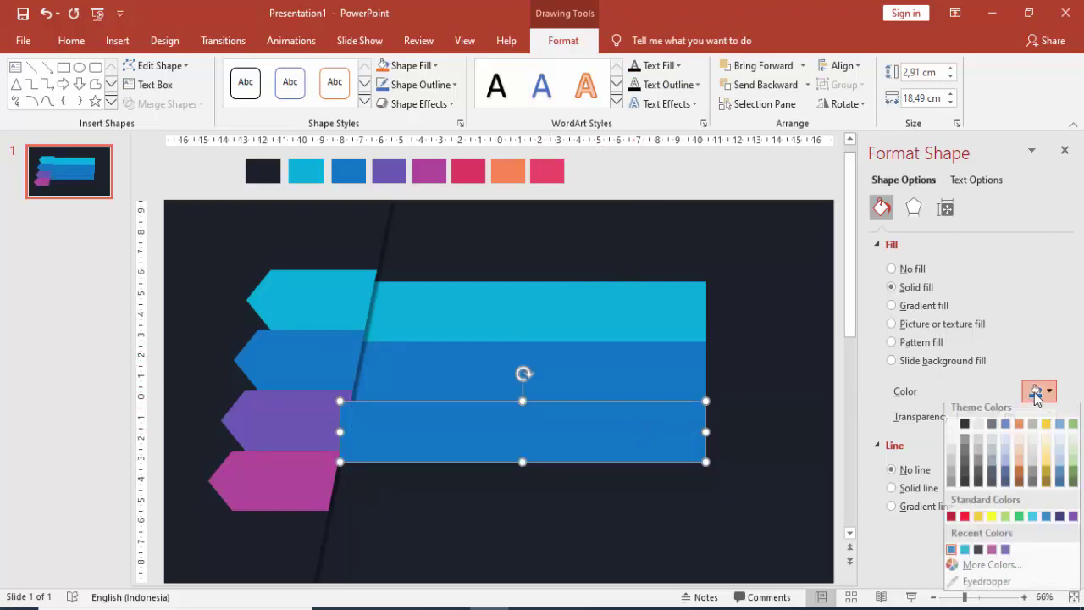
{"action": "left_click", "coordinate": [1005, 556]}
{"action": "right_click", "coordinate": [668, 440]}
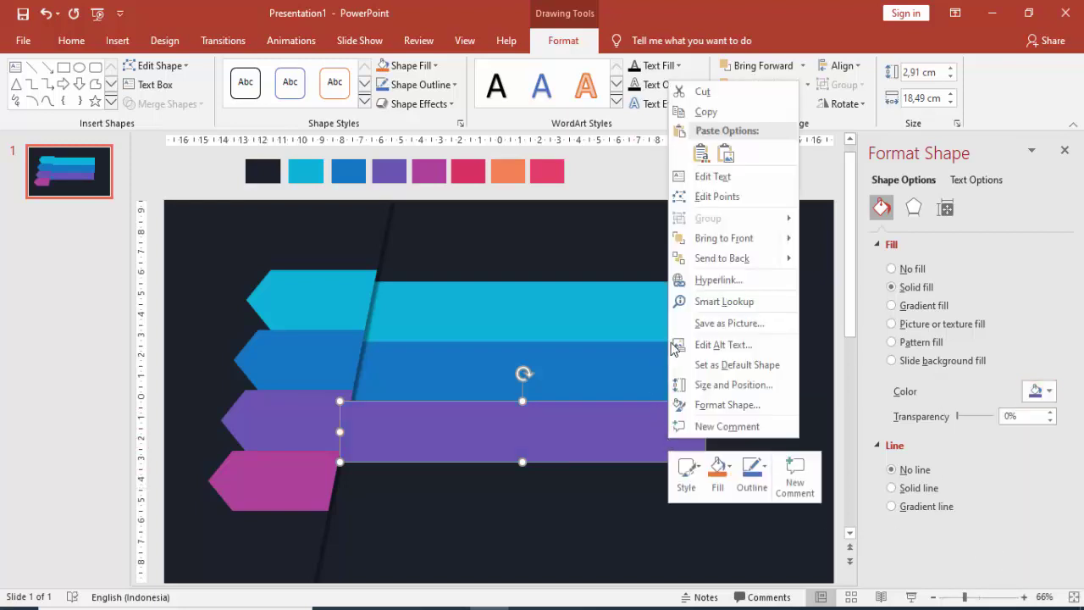
{"action": "left_click", "coordinate": [726, 257]}
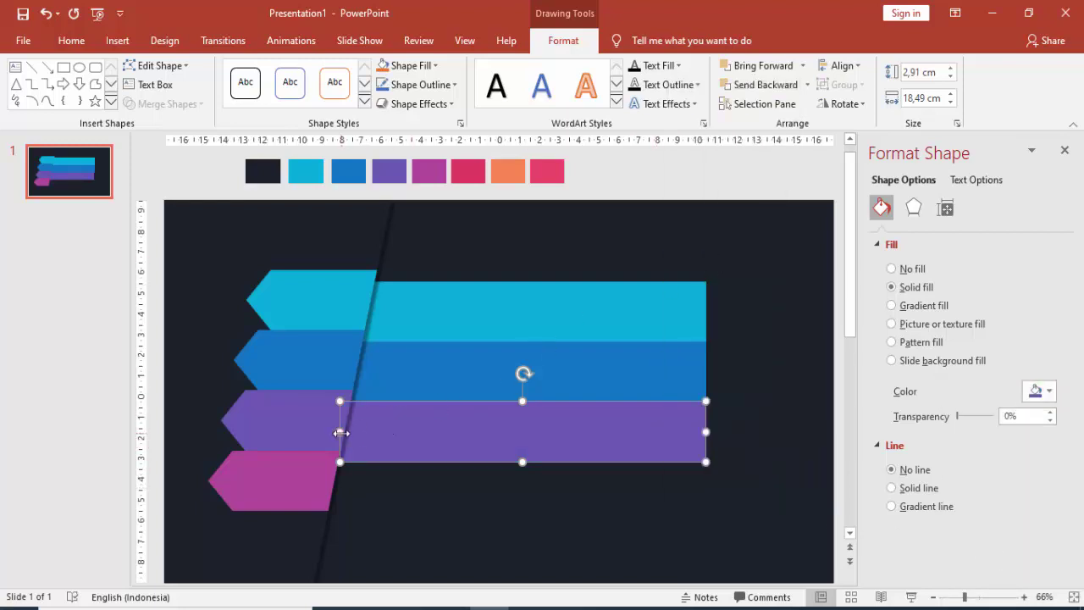
{"action": "left_click_drag", "start_coordinate": [341, 433], "coordinate": [317, 433]}
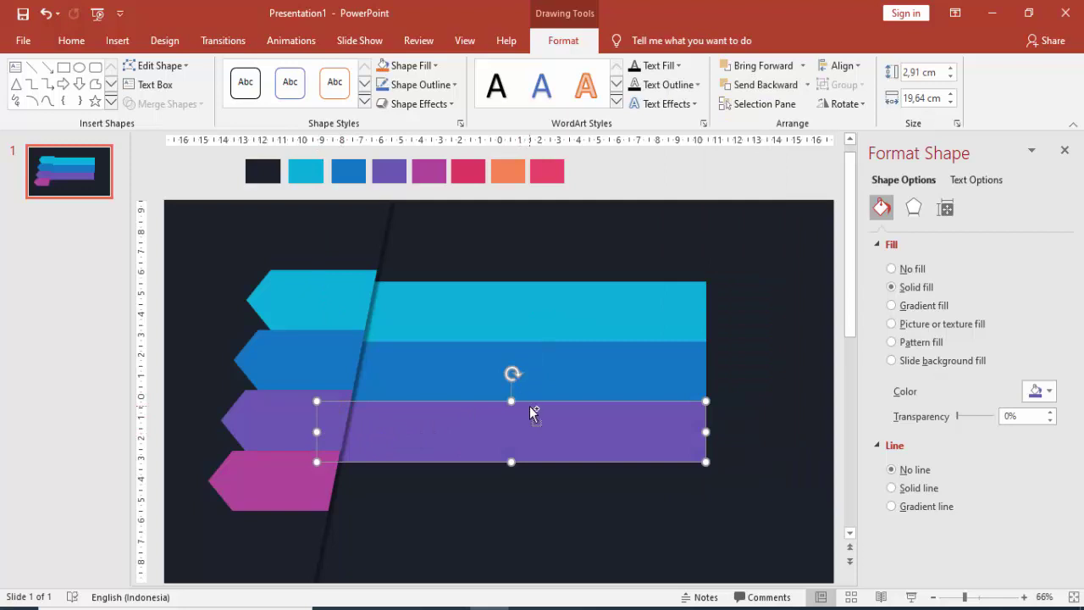
Step: Duplicate it into a magenta fourth bar behind the stripe, extended and snugged under the purple bar
{"action": "key", "text": "ctrl+d"}
{"action": "left_click_drag", "start_coordinate": [561, 490], "coordinate": [581, 492]}
{"action": "left_click", "coordinate": [1040, 390]}
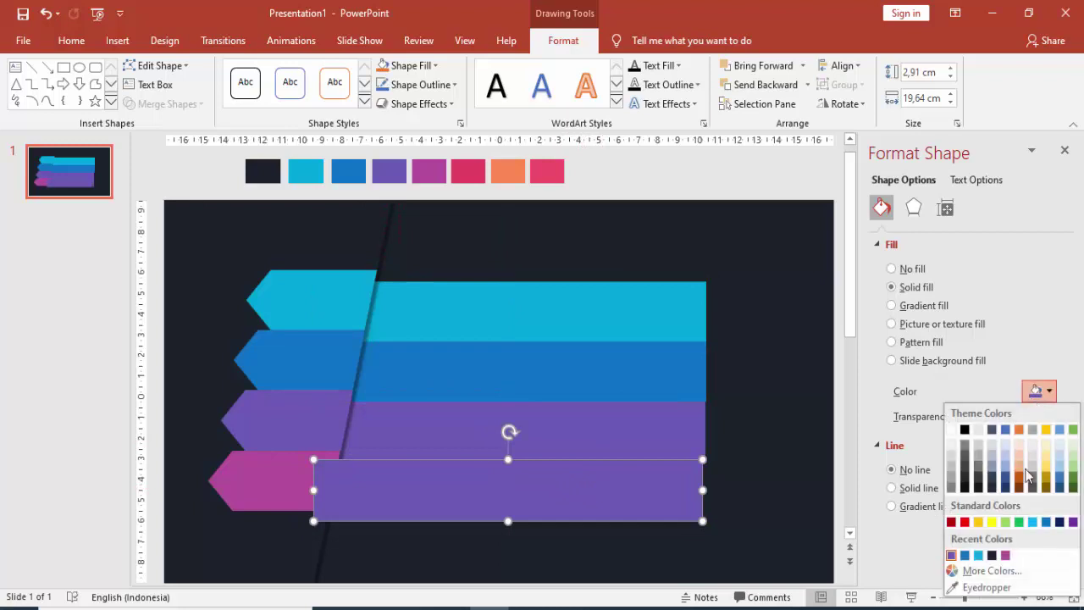
{"action": "left_click", "coordinate": [1005, 555]}
{"action": "right_click", "coordinate": [613, 477]}
{"action": "left_click", "coordinate": [679, 315]}
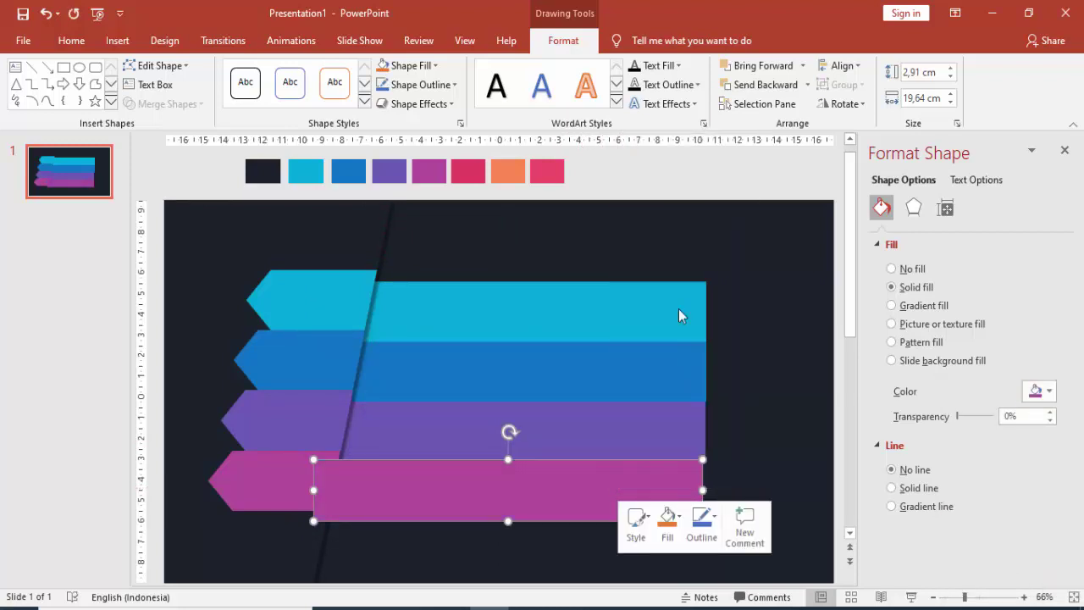
{"action": "left_click_drag", "start_coordinate": [314, 489], "coordinate": [301, 490]}
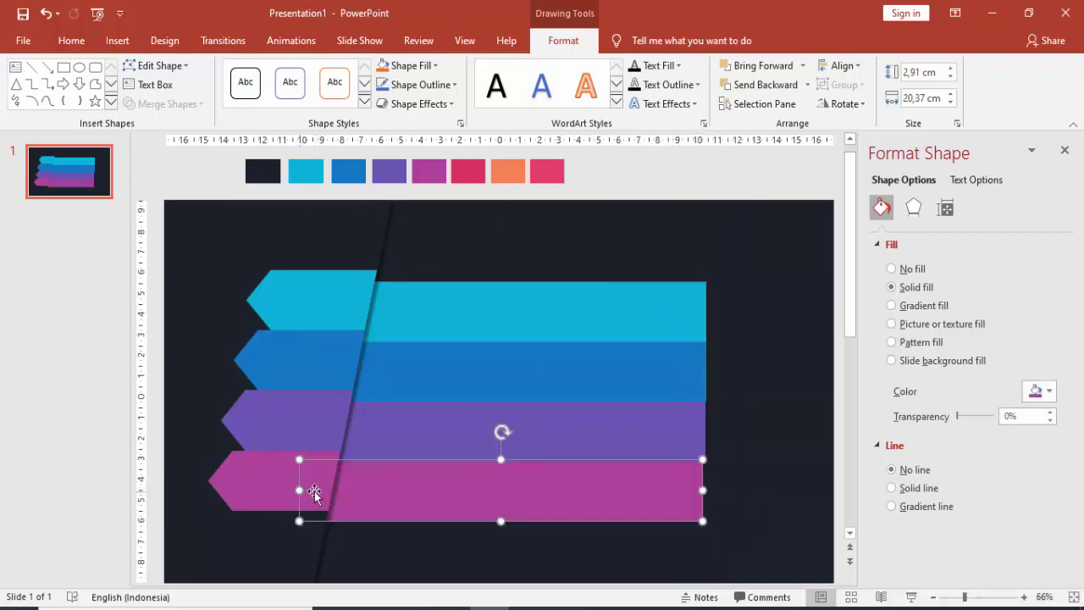
{"action": "left_click_drag", "start_coordinate": [496, 489], "coordinate": [499, 487]}
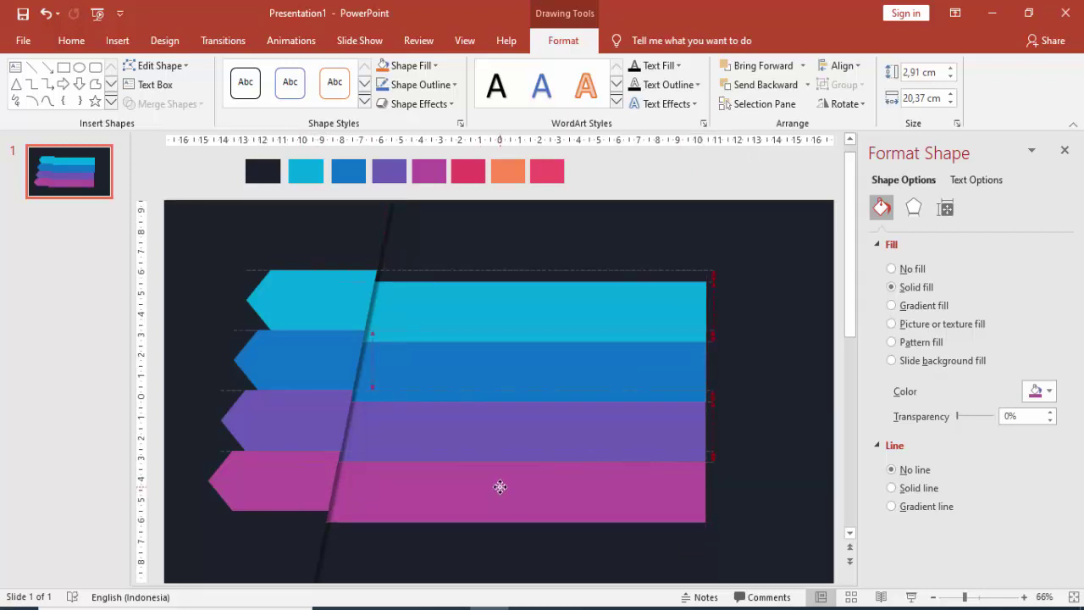
{"action": "left_click", "coordinate": [554, 436], "text": "shift"}
Step: Align the four bars' right edges with Align Right
{"action": "left_click", "coordinate": [581, 367], "text": "shift"}
{"action": "left_click", "coordinate": [597, 321], "text": "shift"}
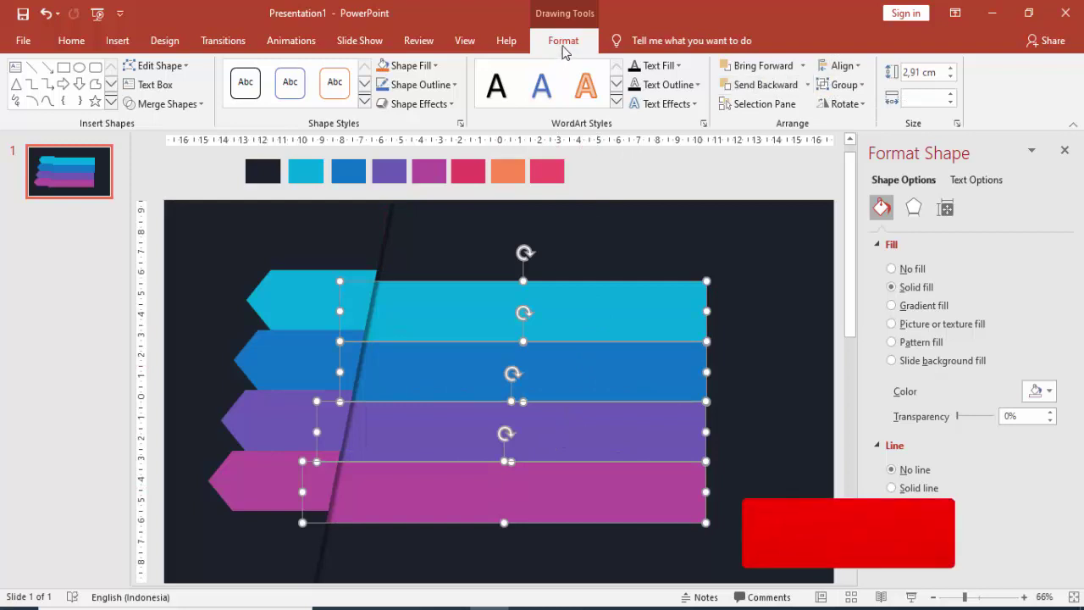
{"action": "left_click", "coordinate": [835, 66]}
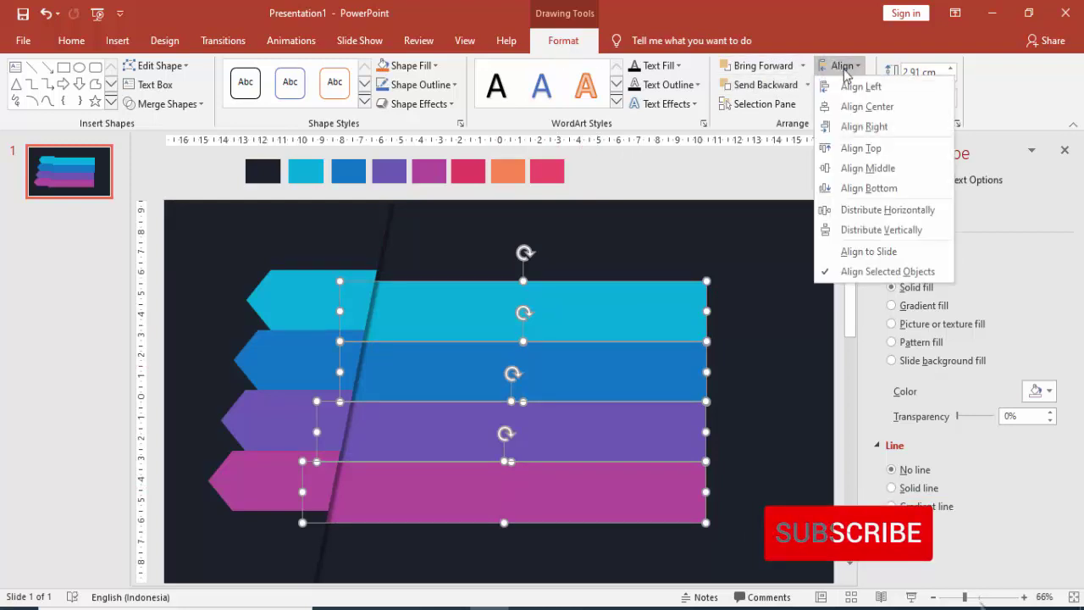
{"action": "left_click", "coordinate": [858, 124]}
{"action": "left_click", "coordinate": [718, 313]}
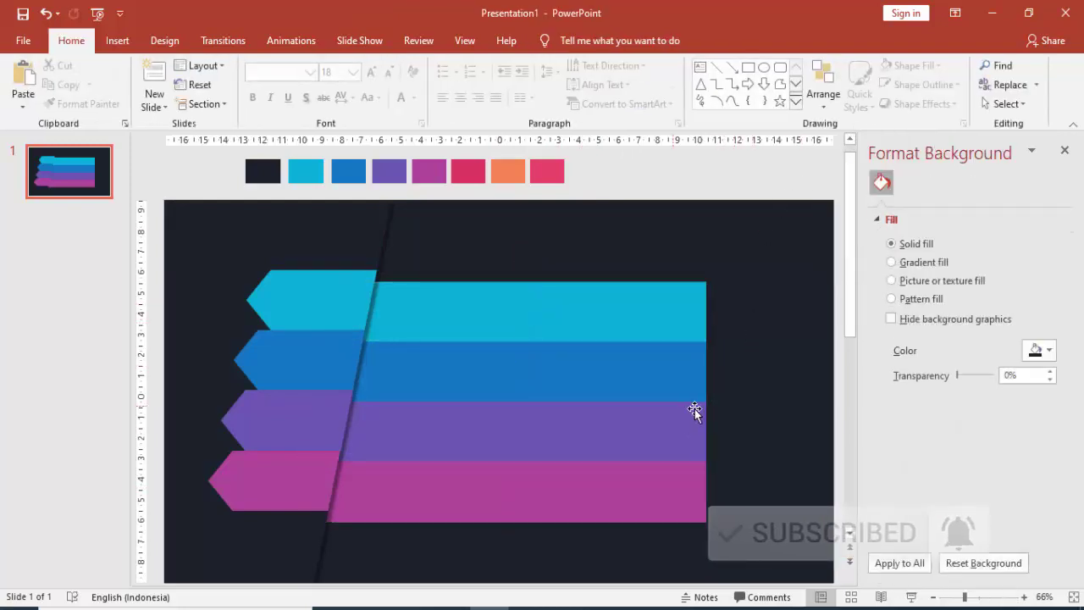
{"action": "scroll", "coordinate": [701, 404], "scroll_direction": "down", "scroll_amount": 3}
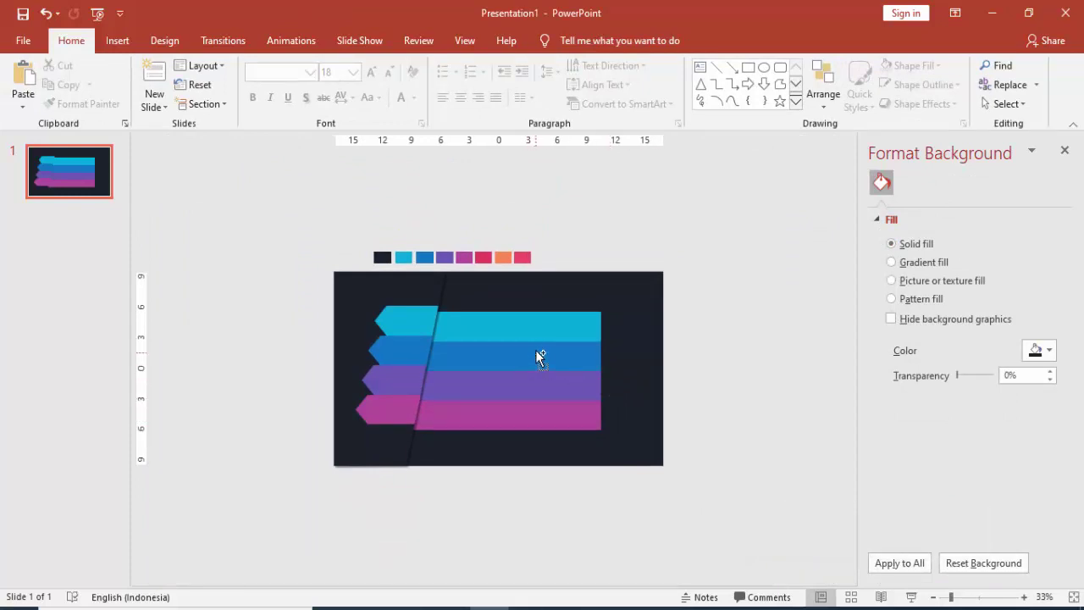
{"action": "scroll", "coordinate": [520, 328], "scroll_direction": "up", "scroll_amount": 2}
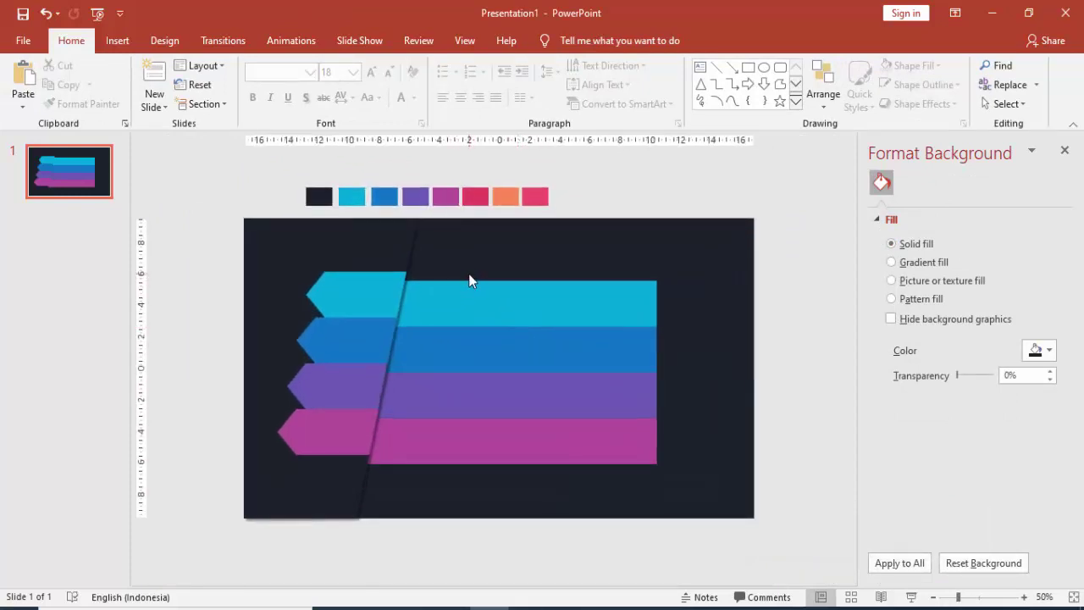
{"action": "scroll", "coordinate": [468, 274], "scroll_direction": "up", "scroll_amount": 2}
{"action": "scroll", "coordinate": [525, 266], "scroll_direction": "down", "scroll_amount": 2}
Step: Select all four arrows and bars and move the graphic slightly down and right
{"action": "left_click", "coordinate": [344, 453]}
{"action": "left_click", "coordinate": [339, 388], "text": "shift"}
{"action": "left_click", "coordinate": [347, 342], "text": "shift"}
{"action": "left_click", "coordinate": [364, 295], "text": "shift"}
{"action": "left_click", "coordinate": [428, 298], "text": "shift"}
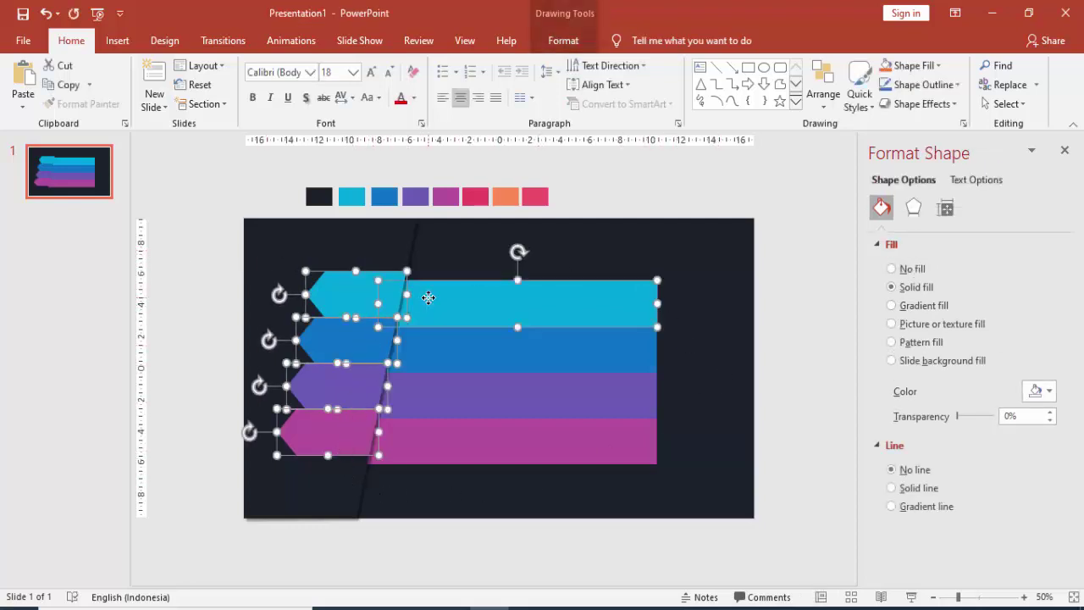
{"action": "left_click", "coordinate": [432, 348], "text": "shift"}
{"action": "left_click", "coordinate": [434, 394], "text": "shift"}
{"action": "left_click", "coordinate": [432, 444], "text": "shift"}
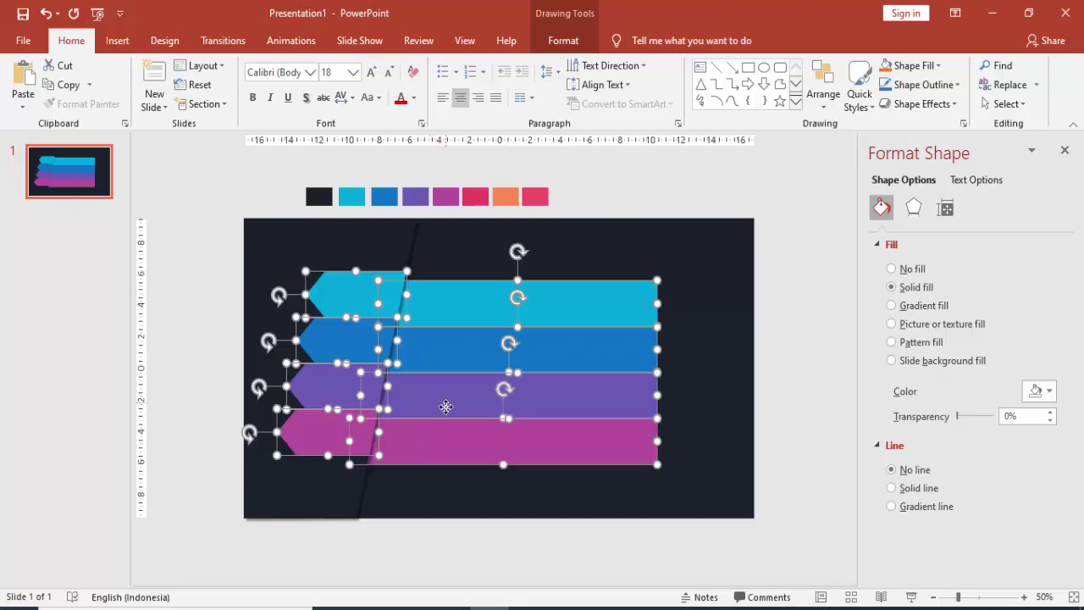
{"action": "left_click_drag", "start_coordinate": [446, 406], "coordinate": [443, 415]}
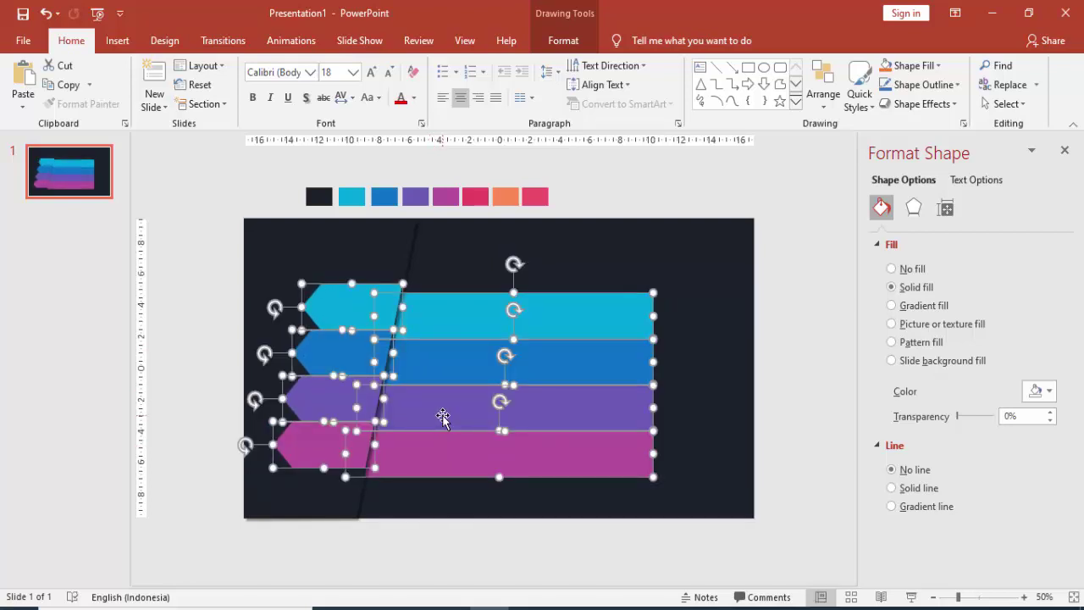
{"action": "left_click", "coordinate": [704, 370]}
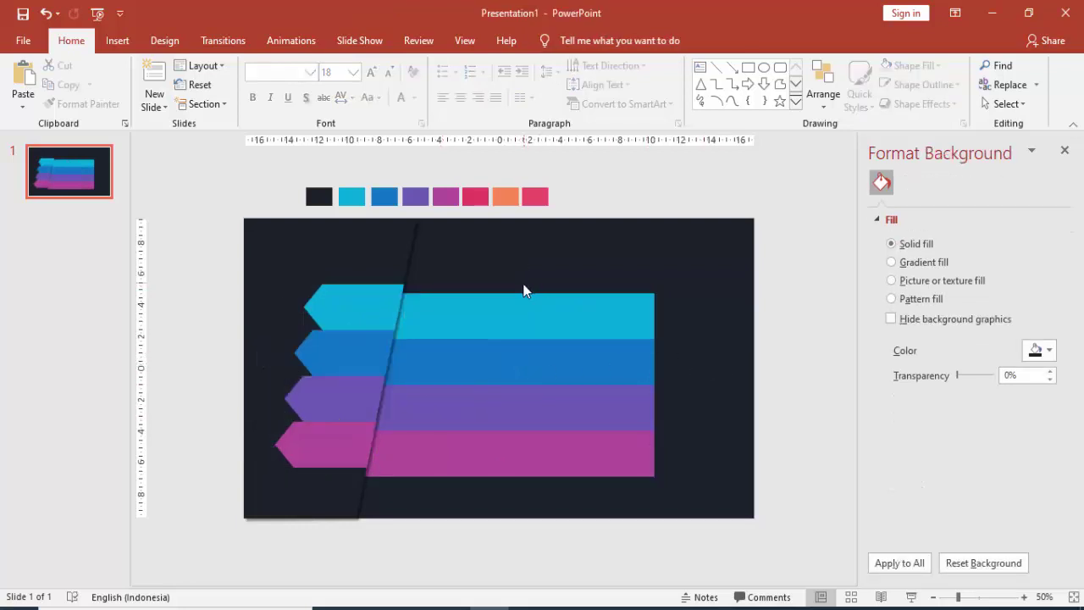
Step: Add a 'JUDUL PRESENTASI' title text box in white Gotham Bold, size 28
{"action": "left_click", "coordinate": [119, 40]}
{"action": "left_click", "coordinate": [608, 85]}
{"action": "left_click", "coordinate": [453, 253]}
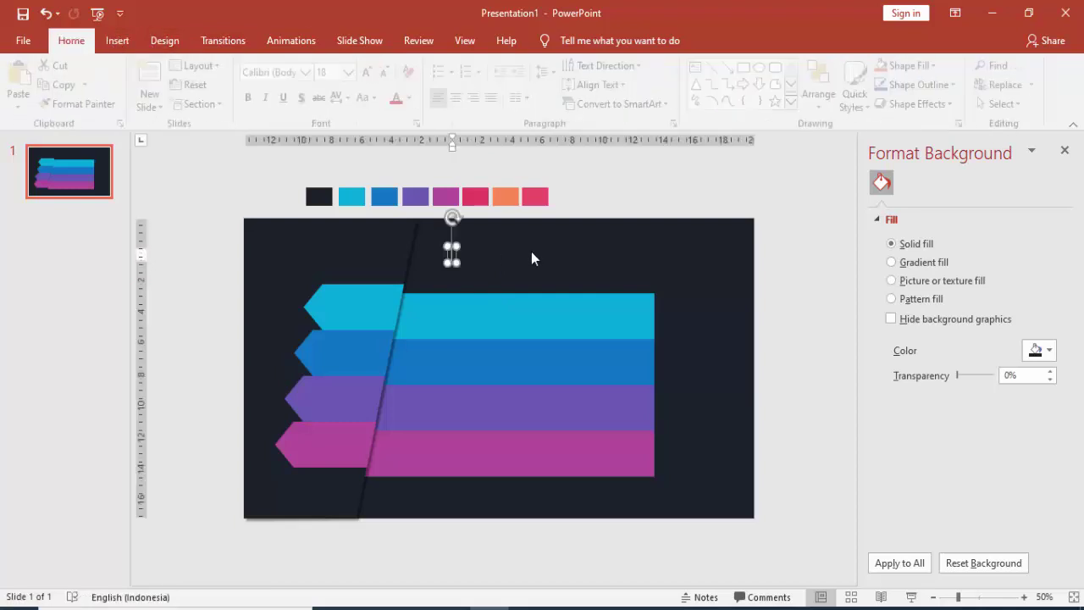
{"action": "type", "text": "JUDUL PRESEN"}
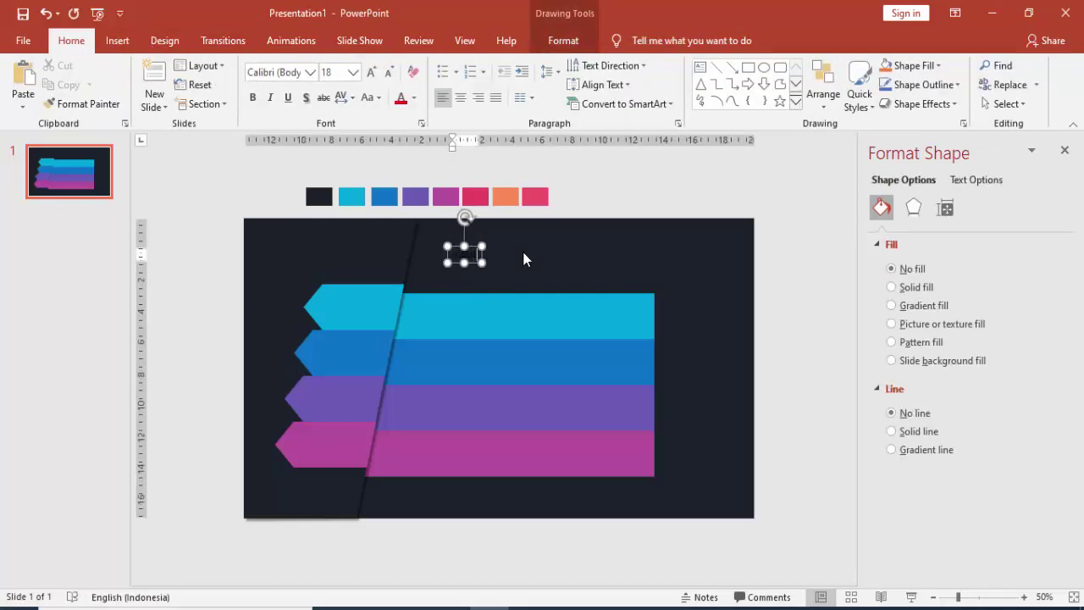
{"action": "type", "text": "TAS"}
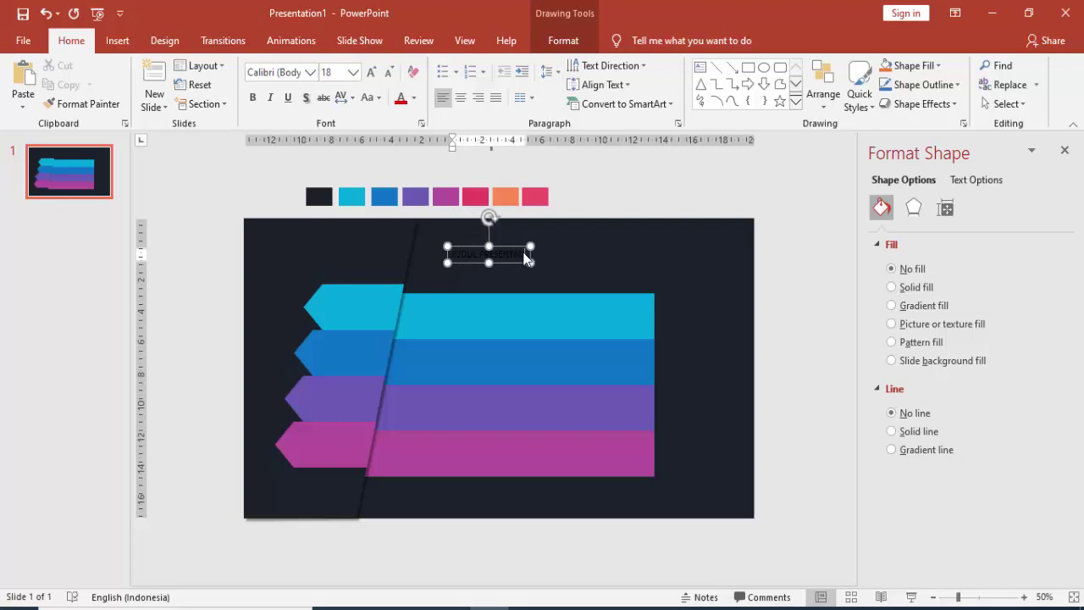
{"action": "left_click", "coordinate": [513, 248]}
{"action": "left_click", "coordinate": [295, 72]}
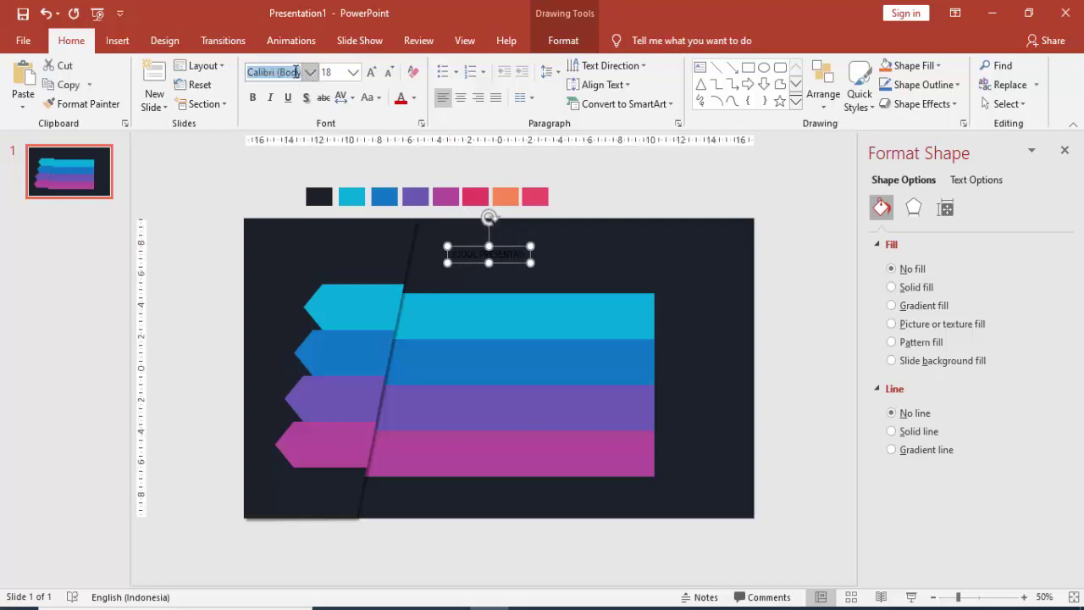
{"action": "type", "text": "Gotham Bold"}
{"action": "key", "text": "Return"}
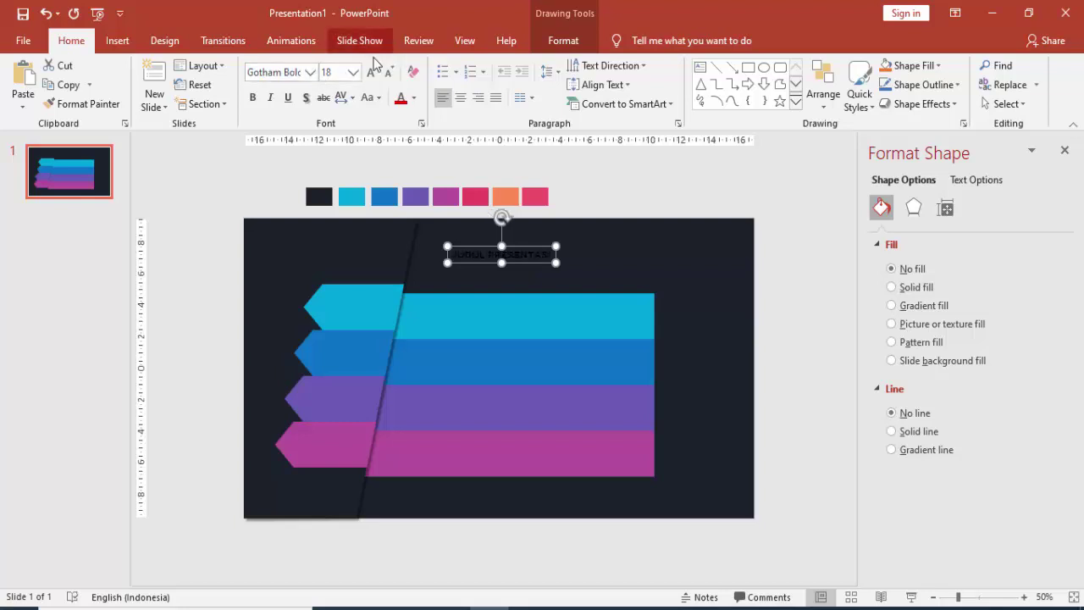
{"action": "left_click", "coordinate": [353, 72]}
{"action": "left_click", "coordinate": [334, 275]}
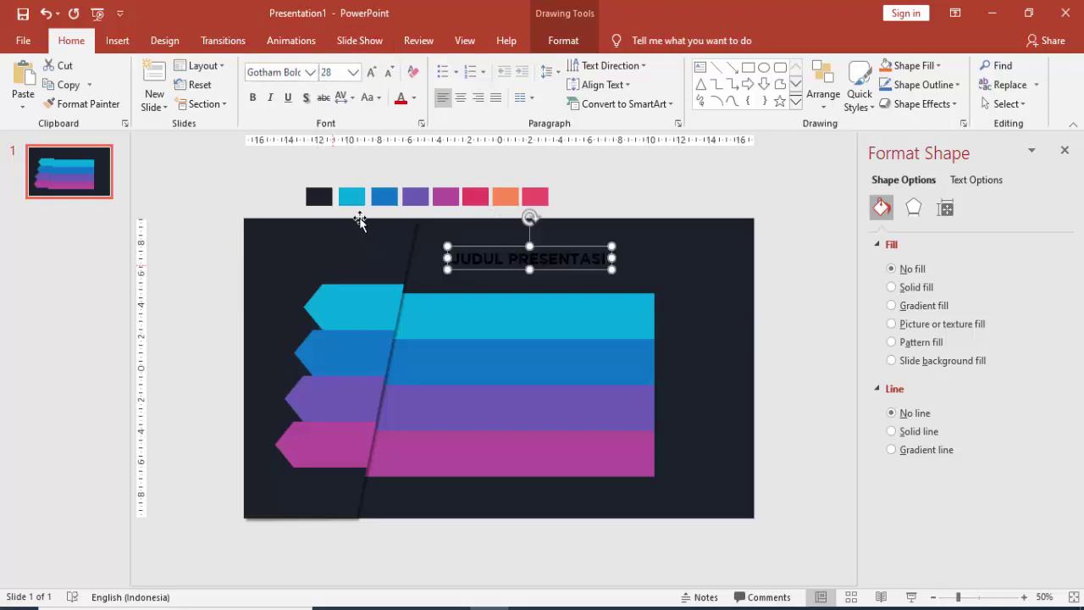
{"action": "left_click", "coordinate": [413, 99]}
{"action": "left_click", "coordinate": [406, 141]}
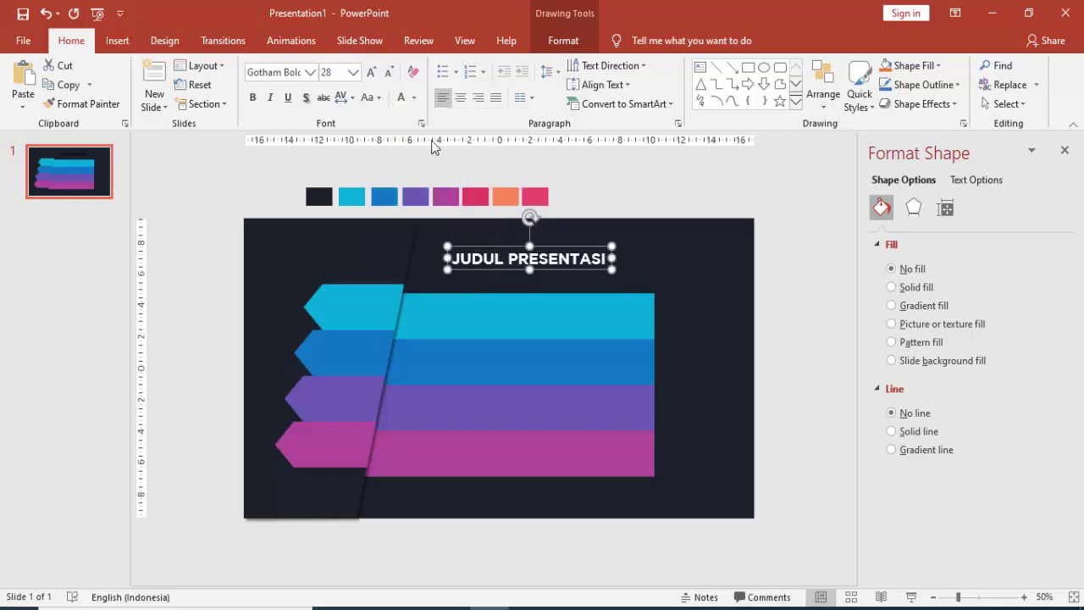
Step: Move the title slightly up-left and colour the word PRESENTASI cyan
{"action": "left_click_drag", "start_coordinate": [496, 245], "coordinate": [482, 231]}
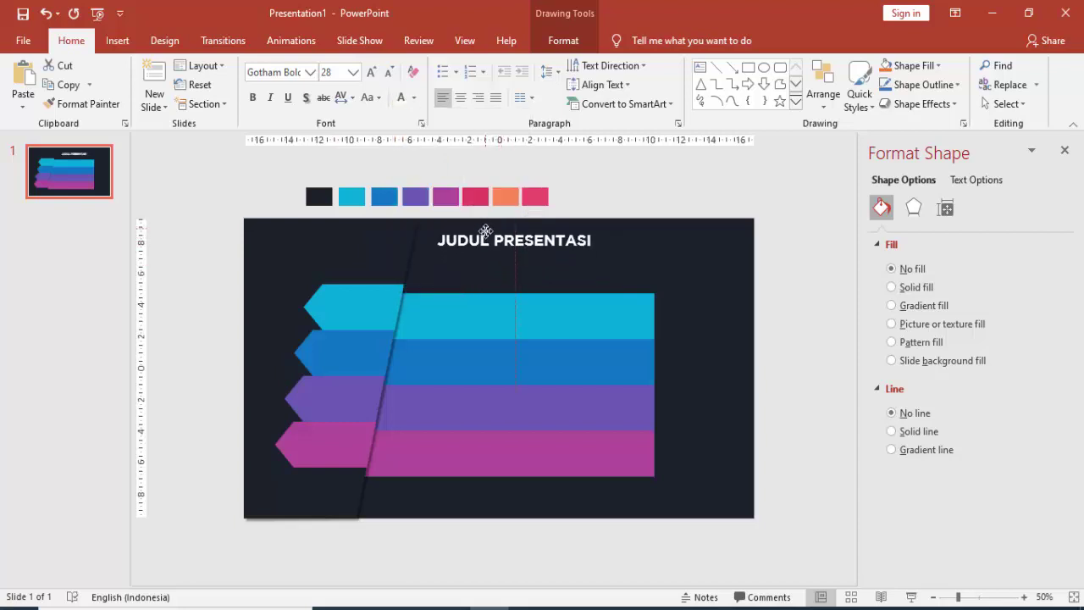
{"action": "double_click", "coordinate": [593, 244]}
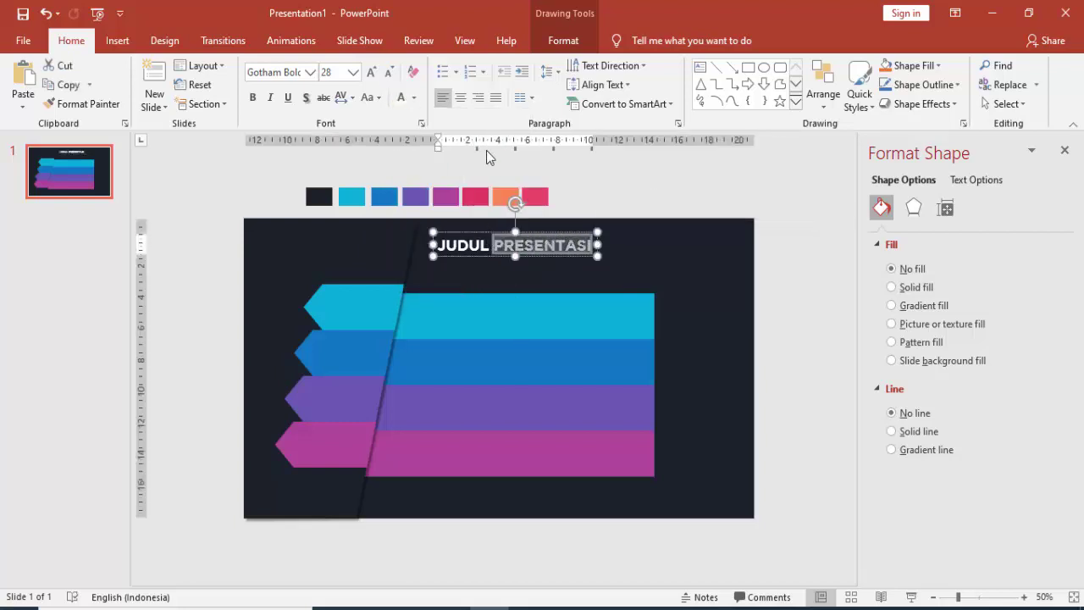
{"action": "left_click", "coordinate": [415, 99]}
{"action": "left_click", "coordinate": [445, 260]}
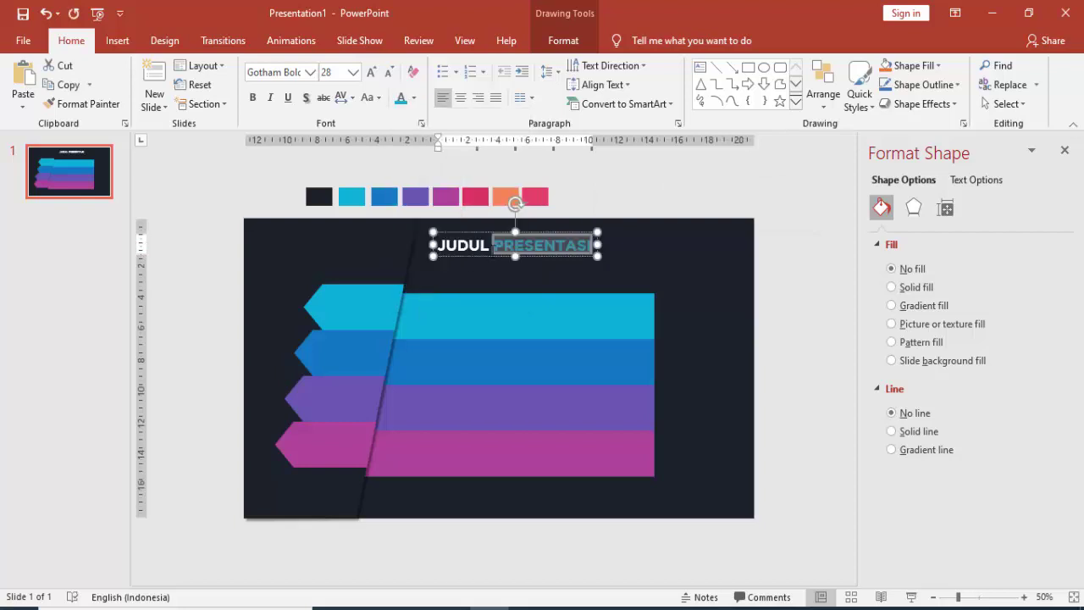
{"action": "left_click", "coordinate": [638, 243]}
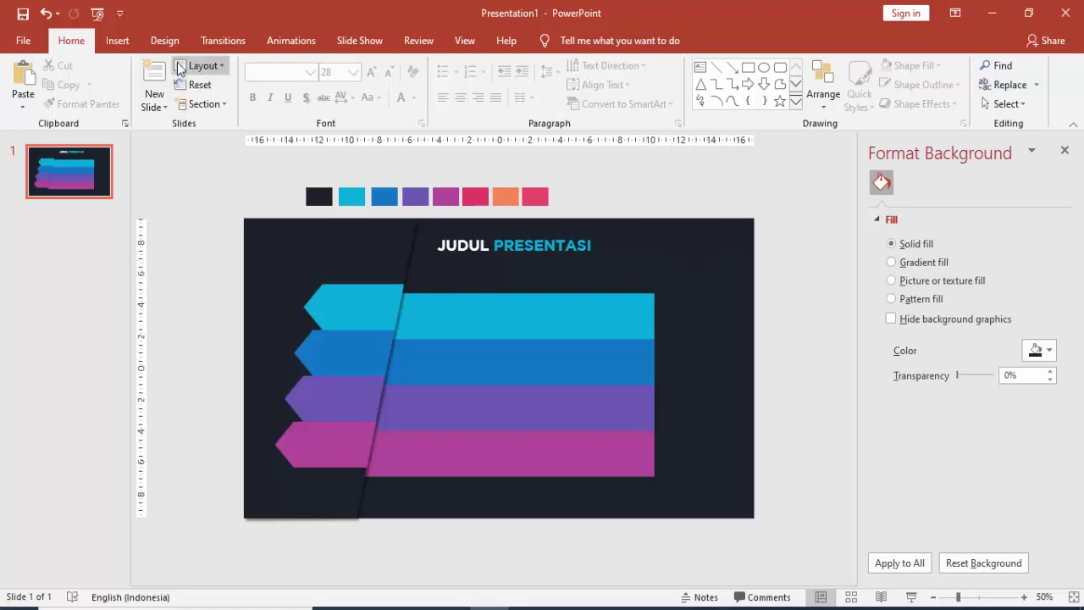
Step: Create a 01 number text box in white Gotham Bold, size 32
{"action": "left_click", "coordinate": [117, 41]}
{"action": "left_click", "coordinate": [614, 84]}
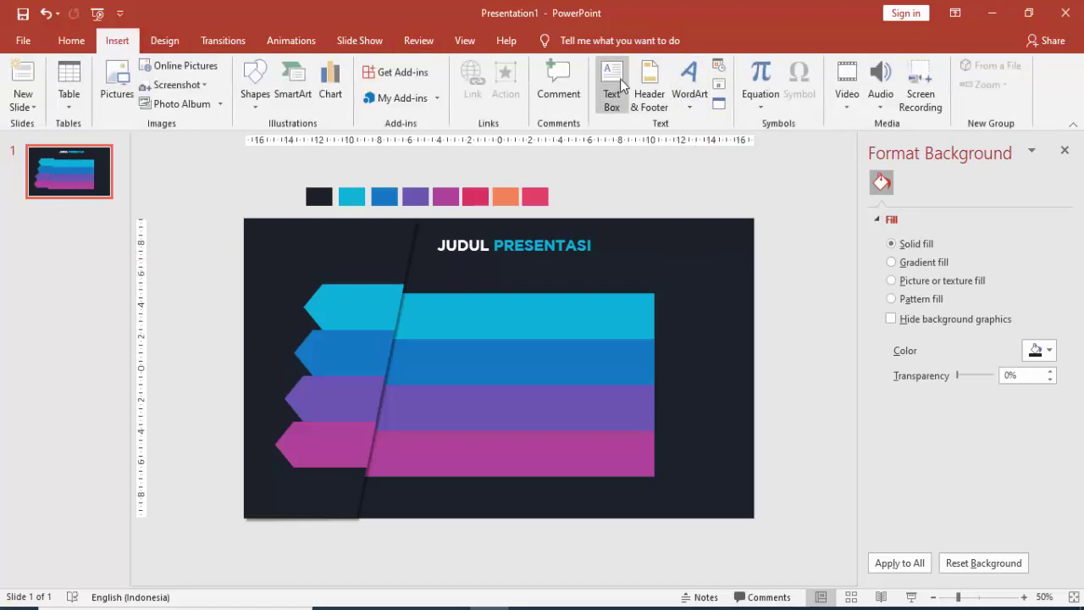
{"action": "left_click", "coordinate": [670, 246]}
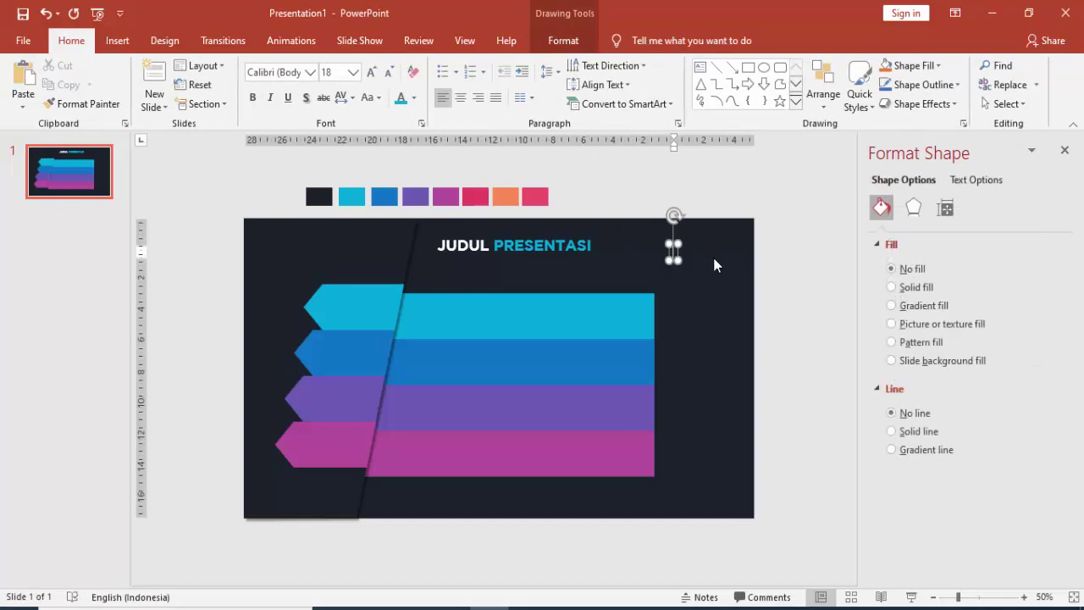
{"action": "left_click", "coordinate": [679, 260]}
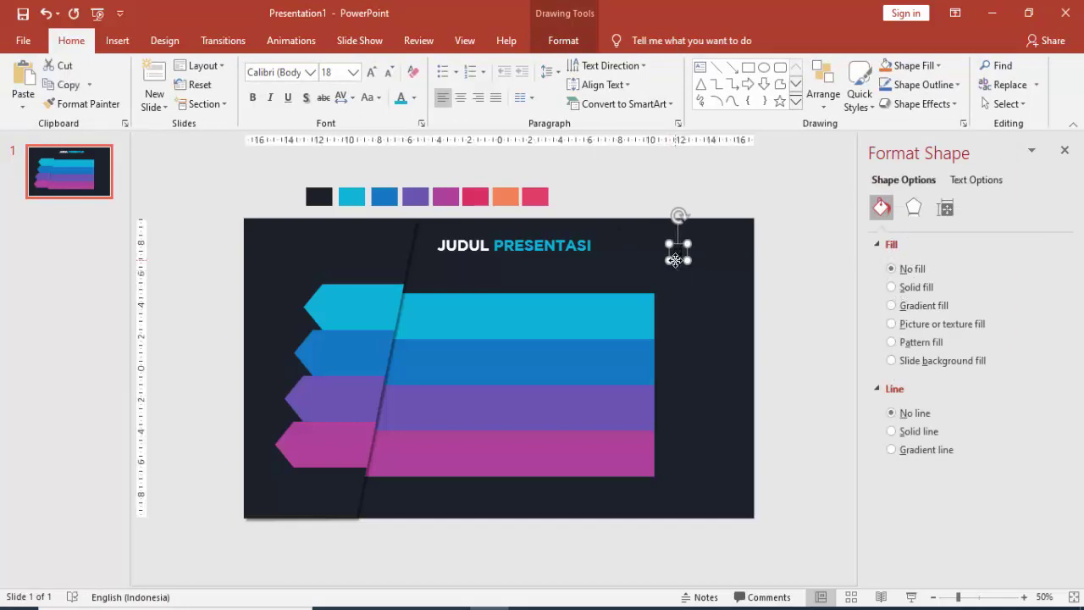
{"action": "left_click", "coordinate": [310, 72]}
{"action": "left_click", "coordinate": [310, 173]}
{"action": "left_click", "coordinate": [352, 72]}
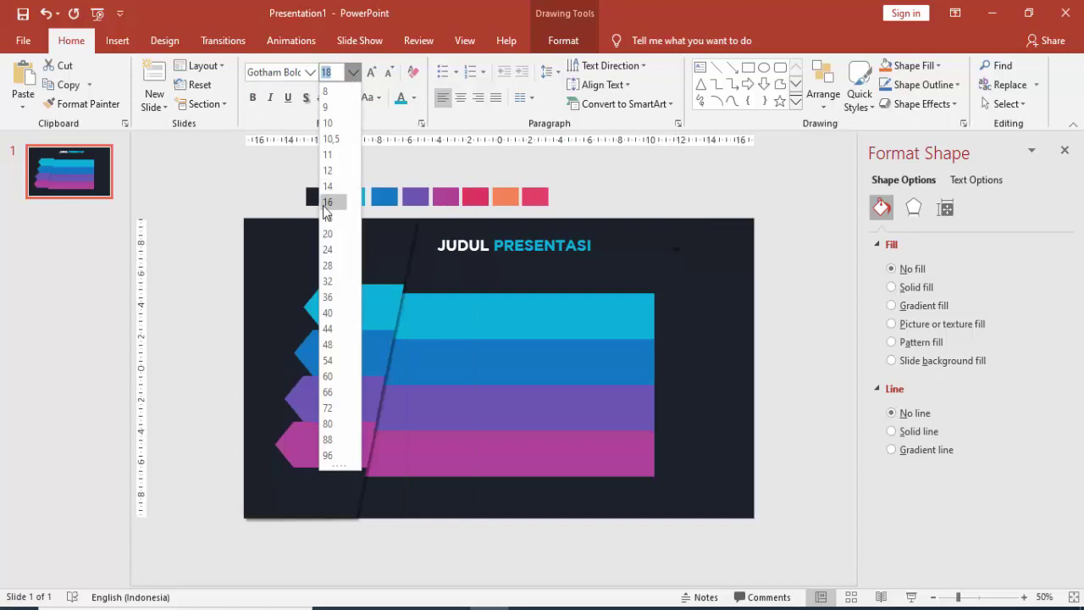
{"action": "left_click", "coordinate": [328, 282]}
{"action": "left_click", "coordinate": [414, 97]}
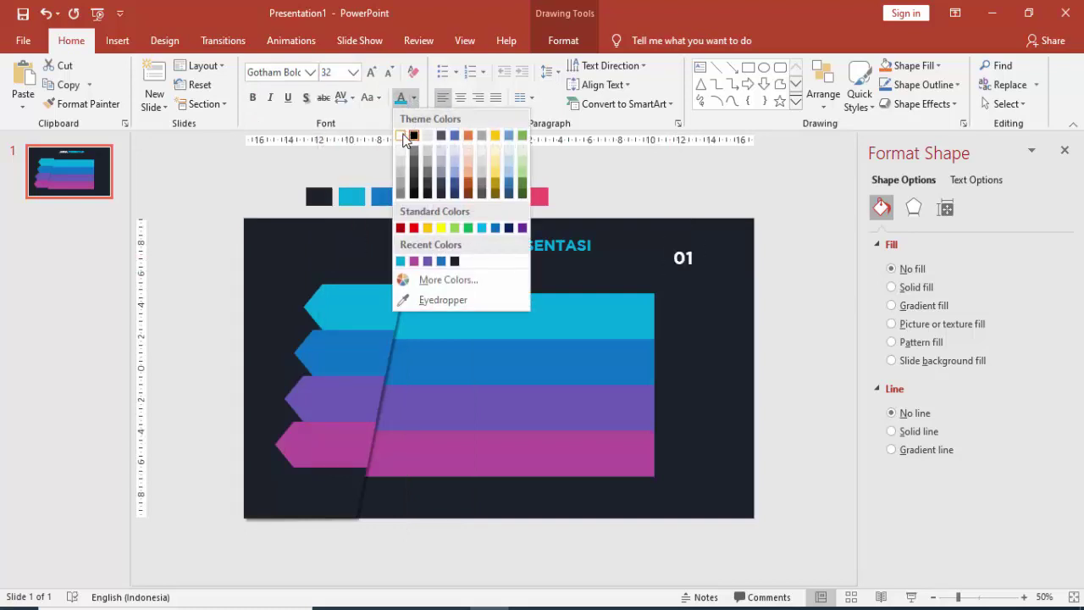
{"action": "left_click", "coordinate": [401, 135]}
Step: Place the 01 number on the cyan arrow tab and enlarge it to size 40
{"action": "left_click_drag", "start_coordinate": [676, 270], "coordinate": [356, 317]}
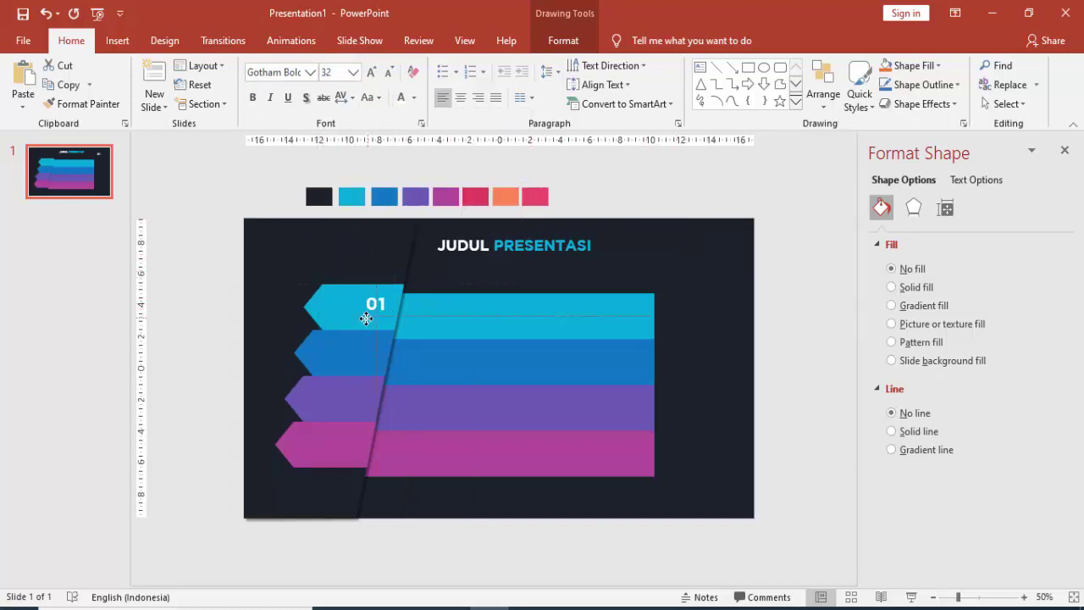
{"action": "left_click", "coordinate": [353, 72]}
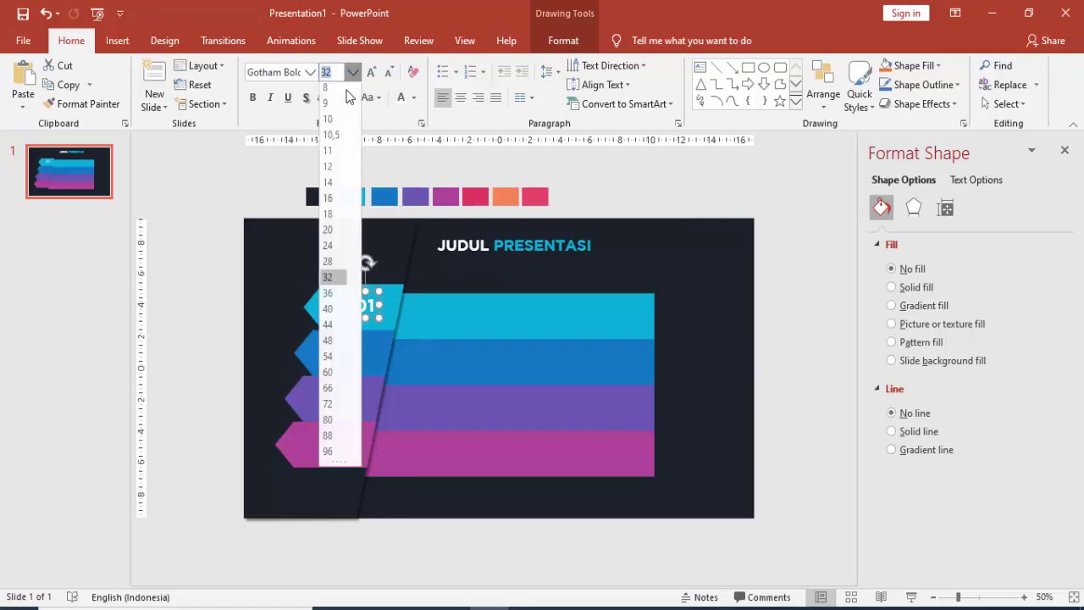
{"action": "left_click", "coordinate": [333, 308]}
{"action": "mouse_move", "coordinate": [365, 286]}
{"action": "left_mouse_down"}
{"action": "mouse_move", "coordinate": [356, 291]}
{"action": "mouse_move", "coordinate": [371, 339]}
{"action": "mouse_move", "coordinate": [345, 428]}
{"action": "left_mouse_up"}
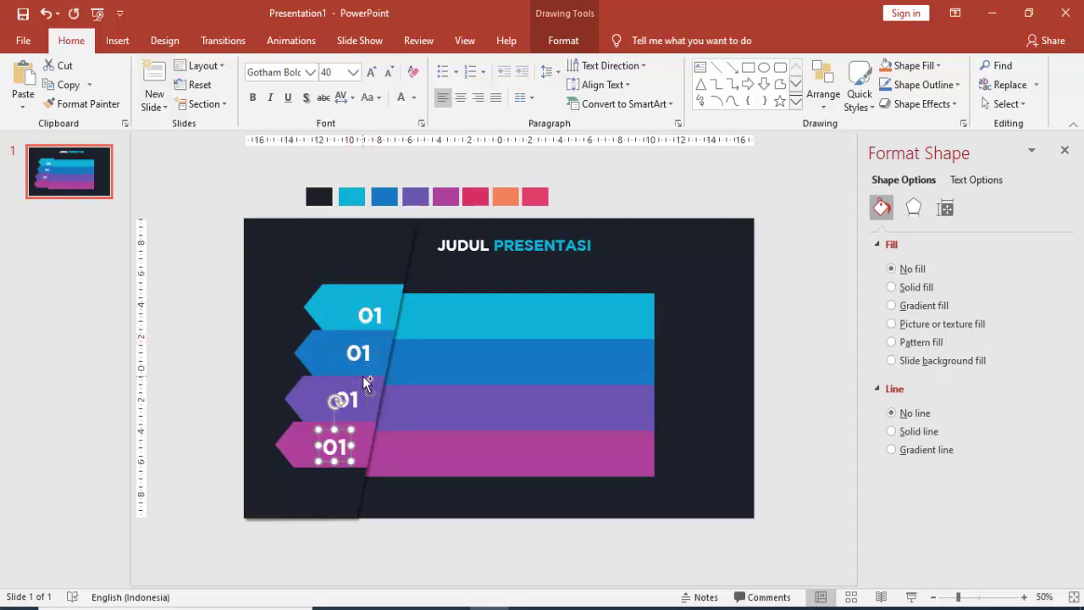
Step: Retype the copied numbers on the blue and purple arrows as 02 and 03, then select the magenta one
{"action": "left_click", "coordinate": [366, 353]}
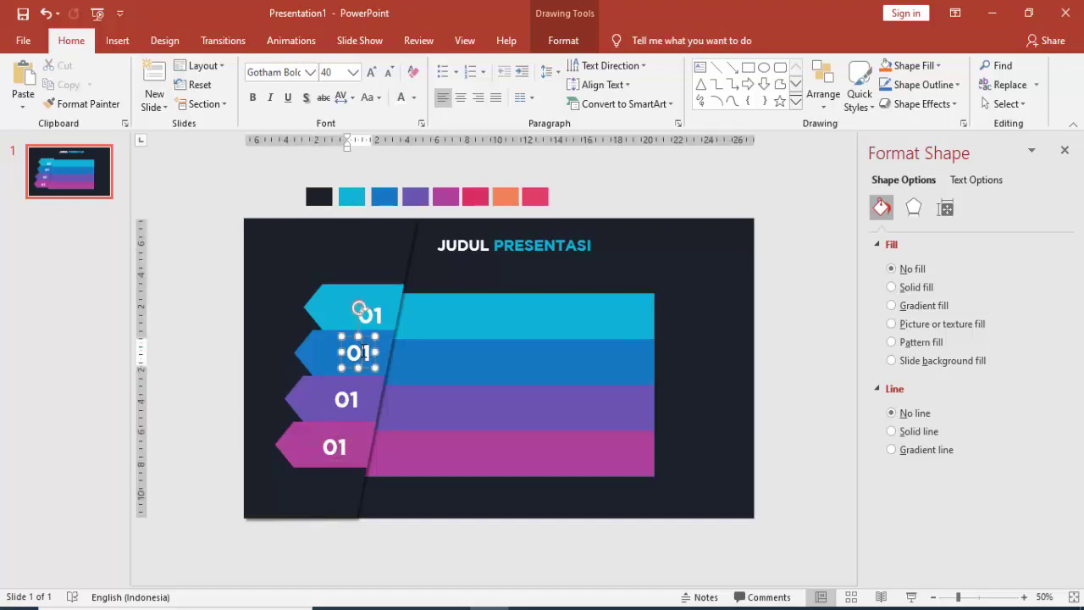
{"action": "double_click", "coordinate": [362, 354]}
{"action": "type", "text": "02"}
{"action": "left_click", "coordinate": [354, 398]}
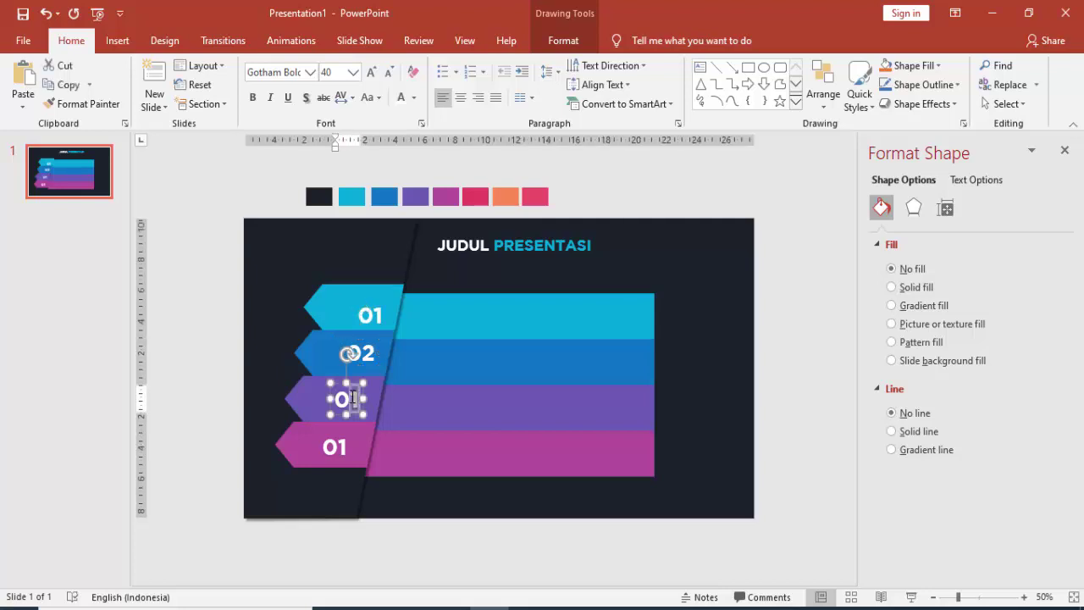
{"action": "double_click", "coordinate": [356, 398]}
{"action": "type", "text": "03"}
{"action": "left_click", "coordinate": [340, 446]}
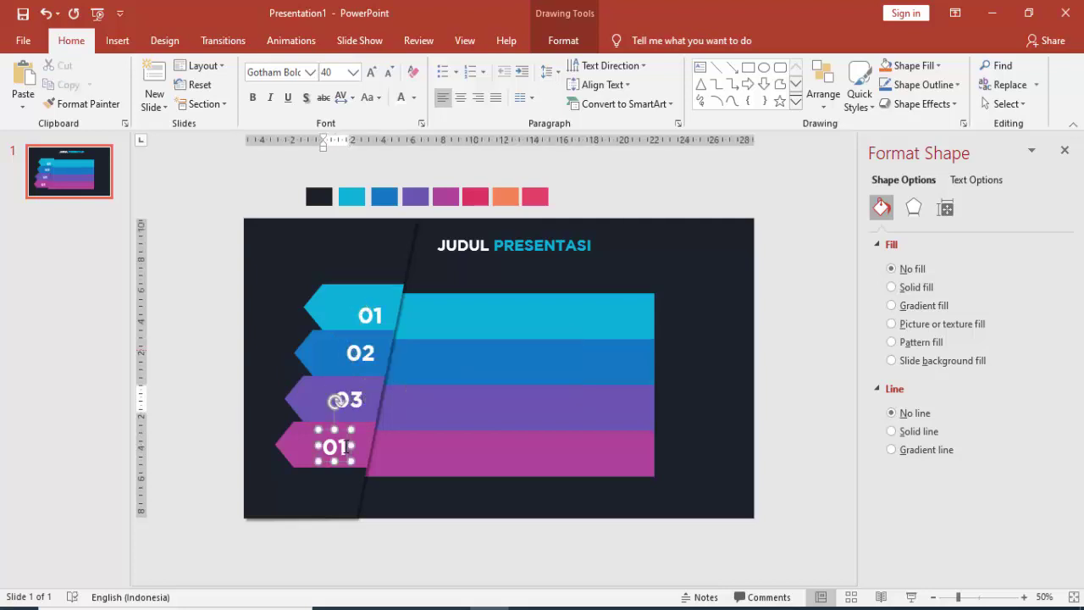
{"action": "double_click", "coordinate": [343, 447]}
Step: Finish the 04 label and nudge the 03, 04, 02 and 01 numbers into place on their tabs
{"action": "type", "text": "04"}
{"action": "left_click", "coordinate": [254, 347]}
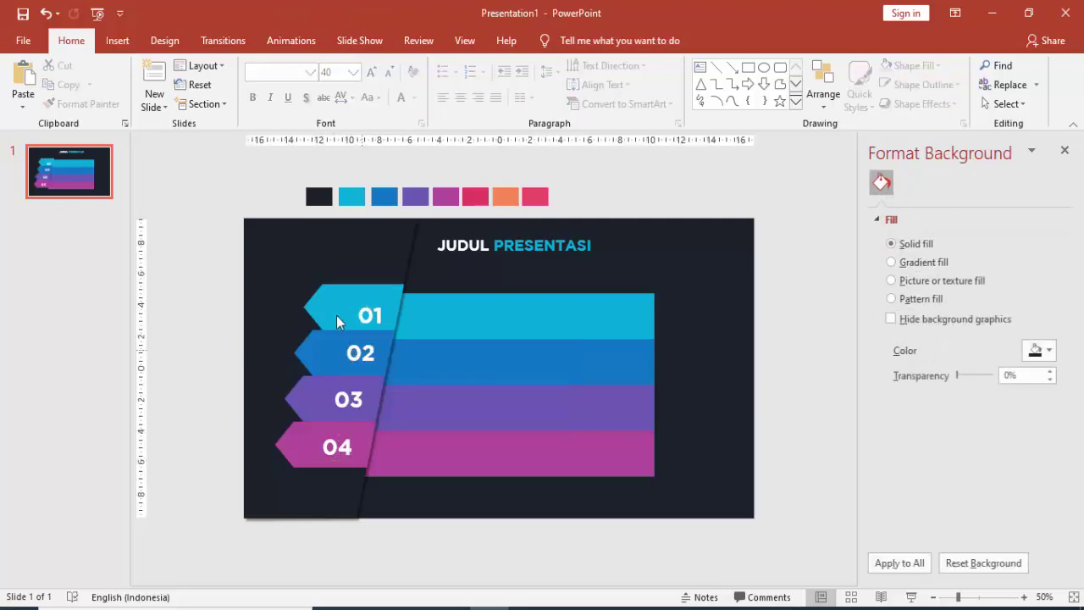
{"action": "scroll", "coordinate": [343, 346], "scroll_direction": "up", "scroll_amount": 2}
{"action": "left_click_drag", "start_coordinate": [313, 429], "coordinate": [308, 435]}
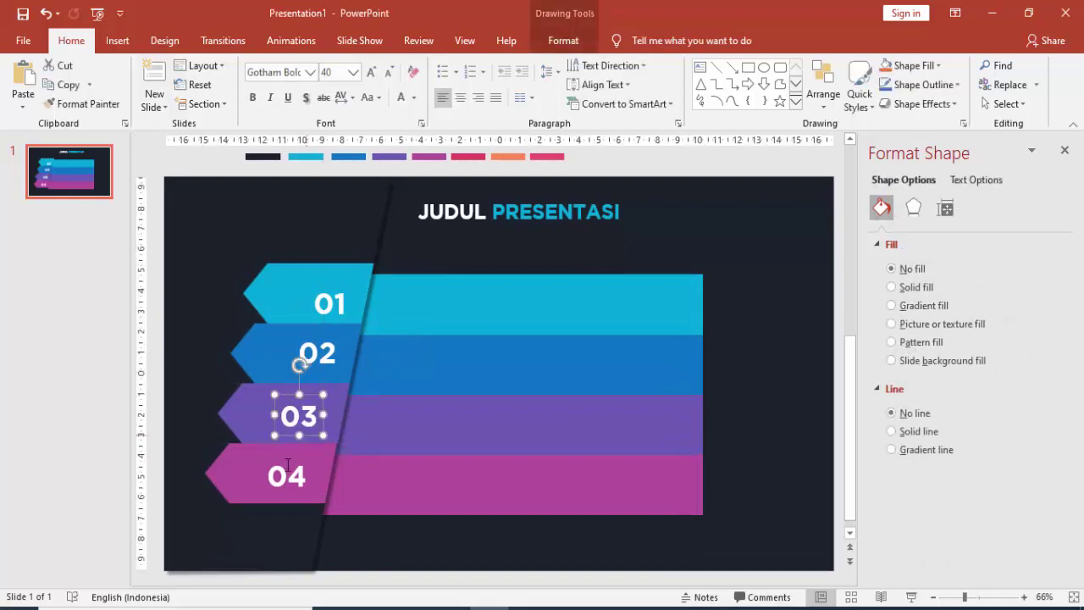
{"action": "left_click", "coordinate": [289, 465]}
{"action": "left_click_drag", "start_coordinate": [293, 458], "coordinate": [288, 452]}
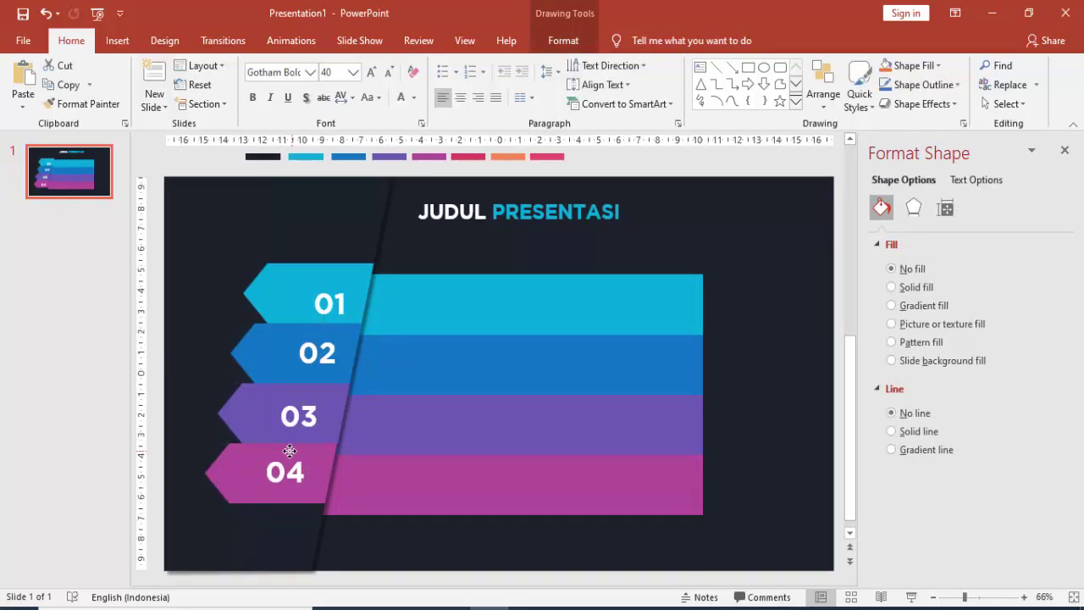
{"action": "left_click", "coordinate": [319, 353]}
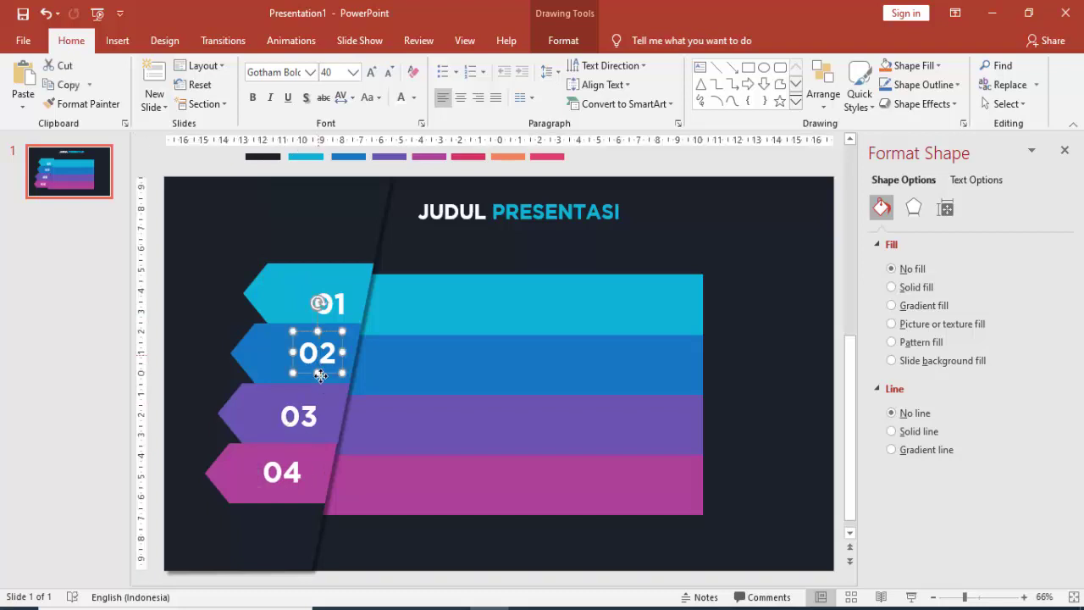
{"action": "left_click_drag", "start_coordinate": [319, 354], "coordinate": [313, 358]}
{"action": "left_click", "coordinate": [330, 289]}
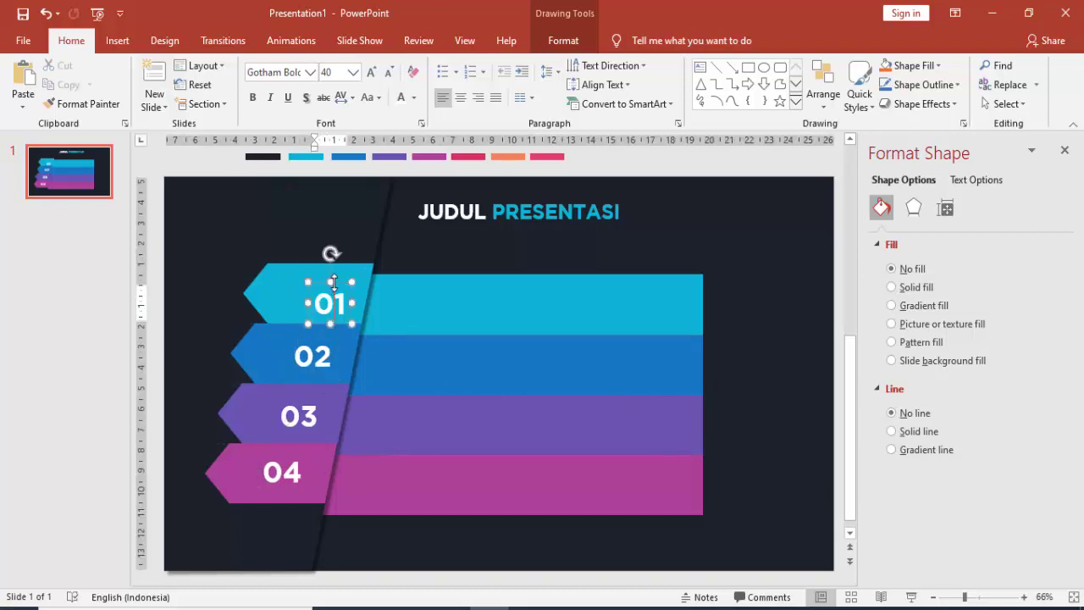
{"action": "left_click_drag", "start_coordinate": [334, 283], "coordinate": [335, 275]}
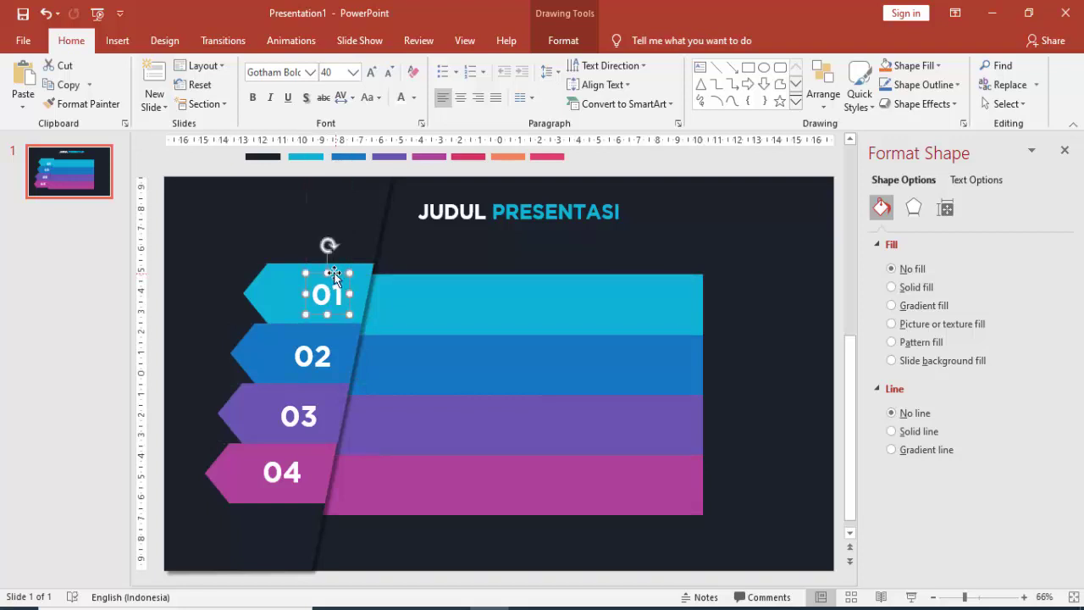
Step: Group each of the 01–04 numbers with its cyan, blue, purple or magenta arrow tab
{"action": "left_click", "coordinate": [282, 293], "text": "shift"}
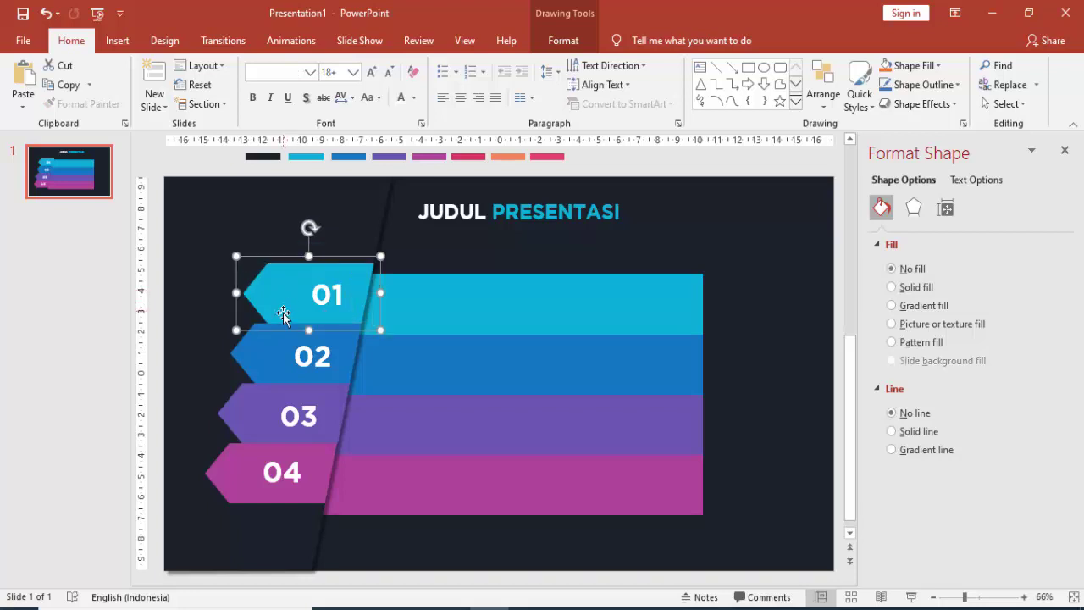
{"action": "left_click", "coordinate": [287, 358]}
{"action": "left_click", "coordinate": [265, 354], "text": "shift"}
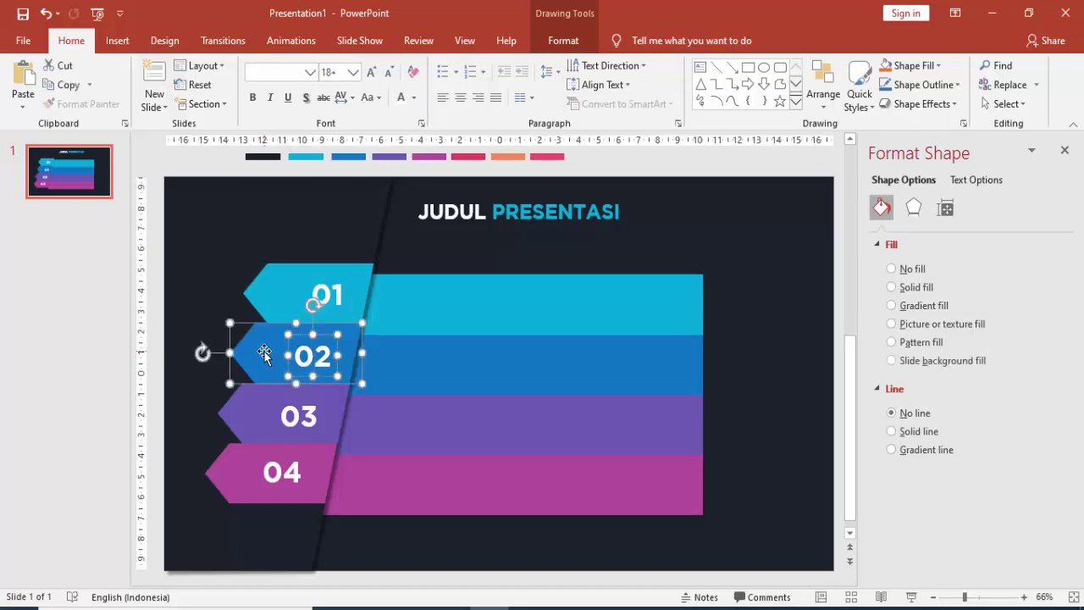
{"action": "left_click", "coordinate": [299, 414]}
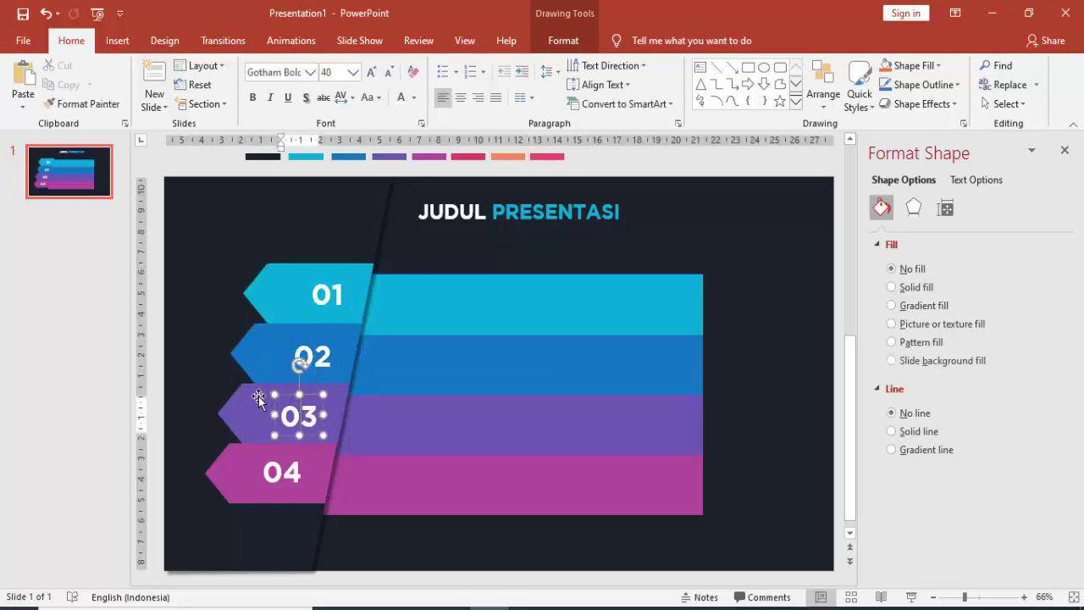
{"action": "left_click", "coordinate": [259, 395], "text": "shift"}
{"action": "right_click", "coordinate": [259, 396]}
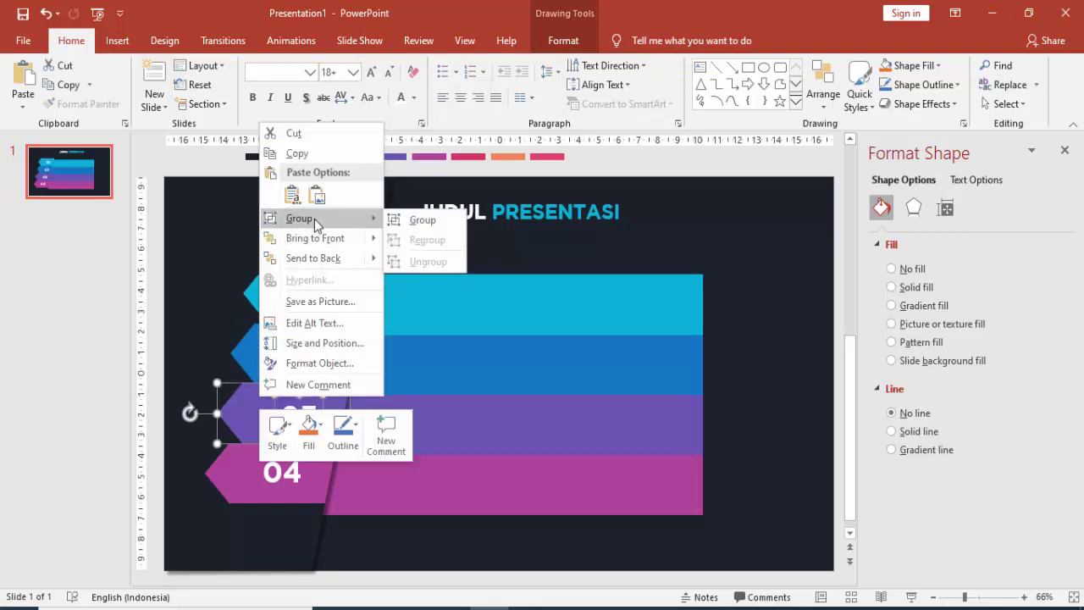
{"action": "key", "text": "Escape"}
{"action": "left_click", "coordinate": [282, 472]}
{"action": "left_click", "coordinate": [224, 474], "text": "shift"}
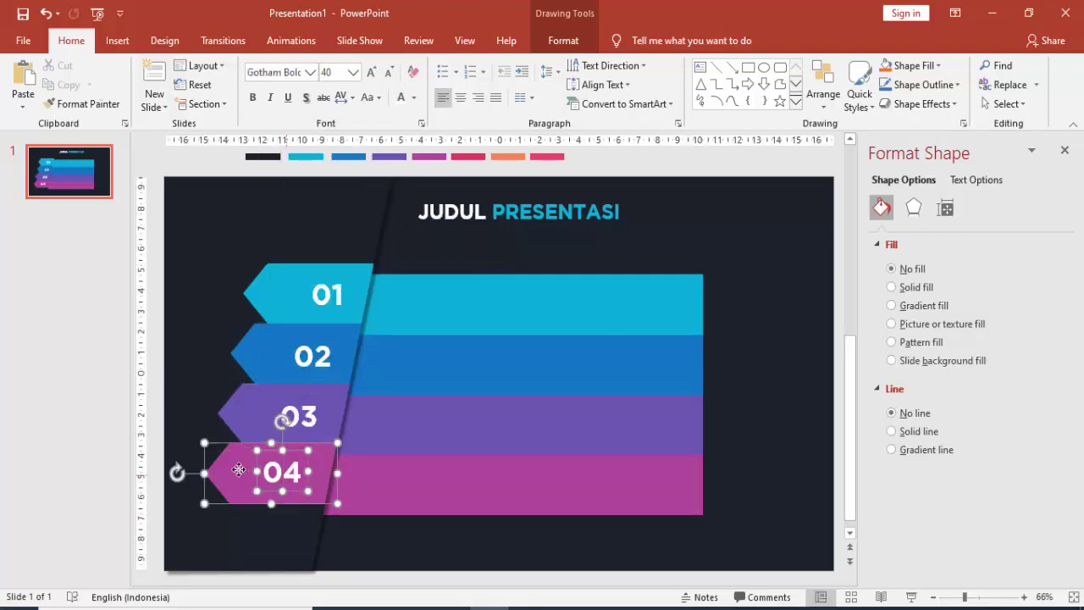
{"action": "right_click", "coordinate": [241, 476]}
{"action": "left_click", "coordinate": [383, 293]}
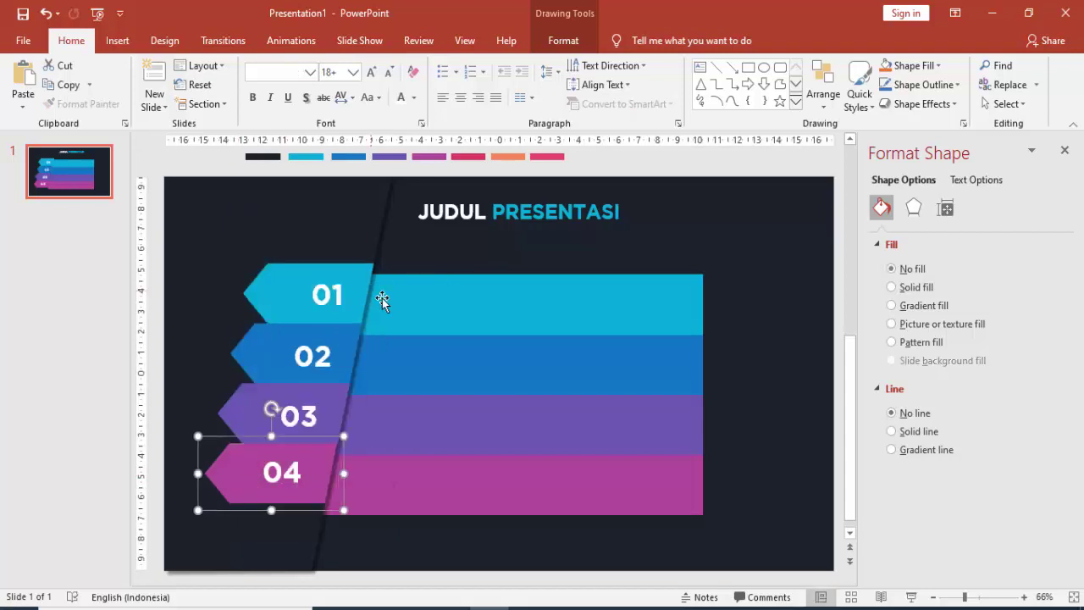
{"action": "scroll", "coordinate": [537, 340], "scroll_direction": "down", "scroll_amount": 1, "text": "ctrl"}
{"action": "left_click", "coordinate": [762, 293]}
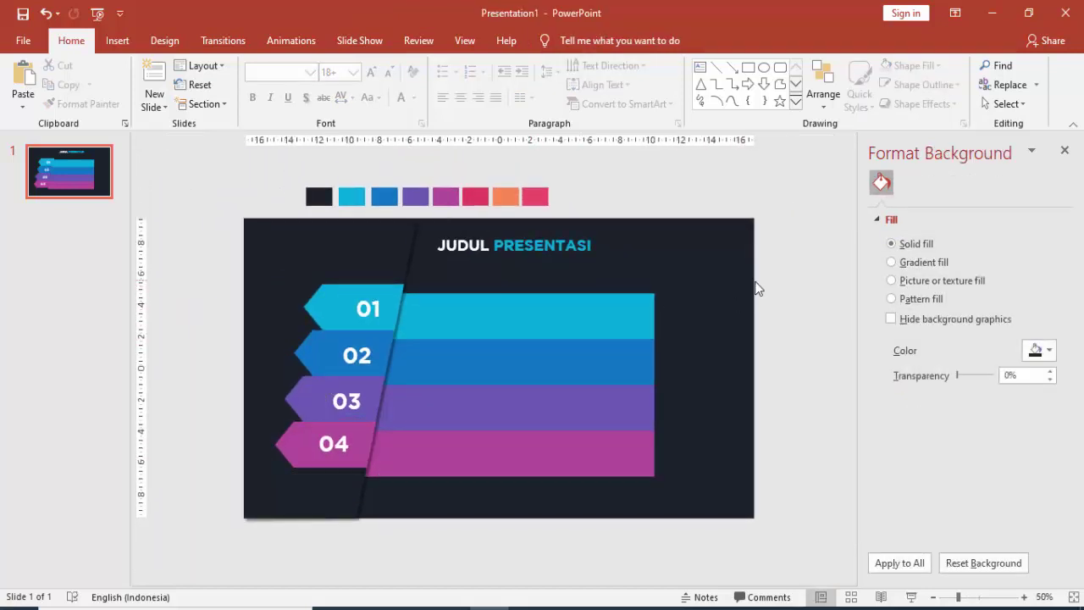
Step: Add a white Montserrat 'Uraian teks' heading on the cyan 01 bar
{"action": "left_click", "coordinate": [632, 316]}
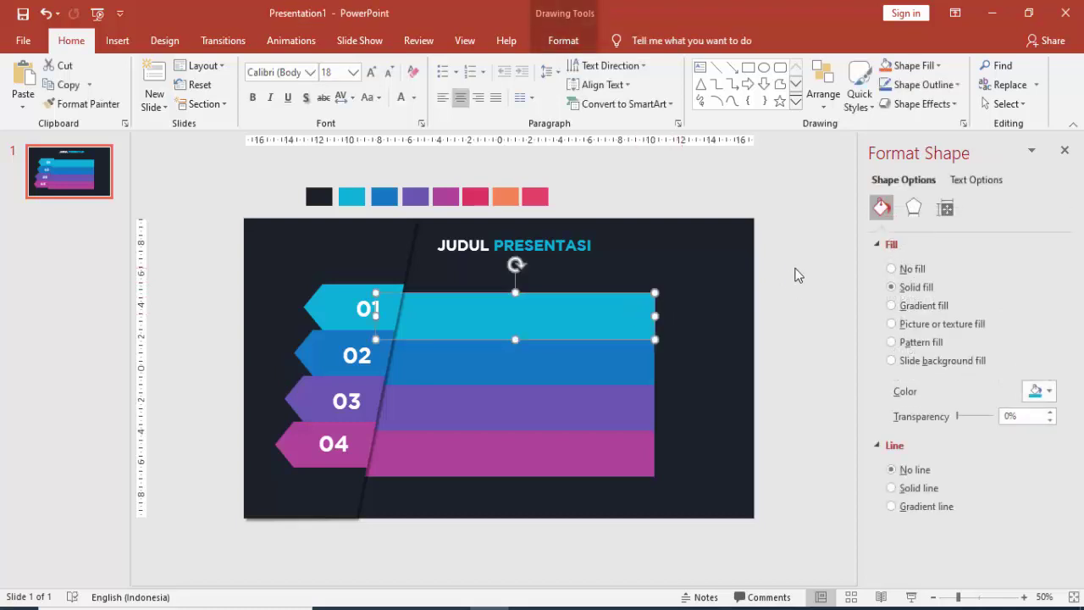
{"action": "left_click", "coordinate": [115, 41]}
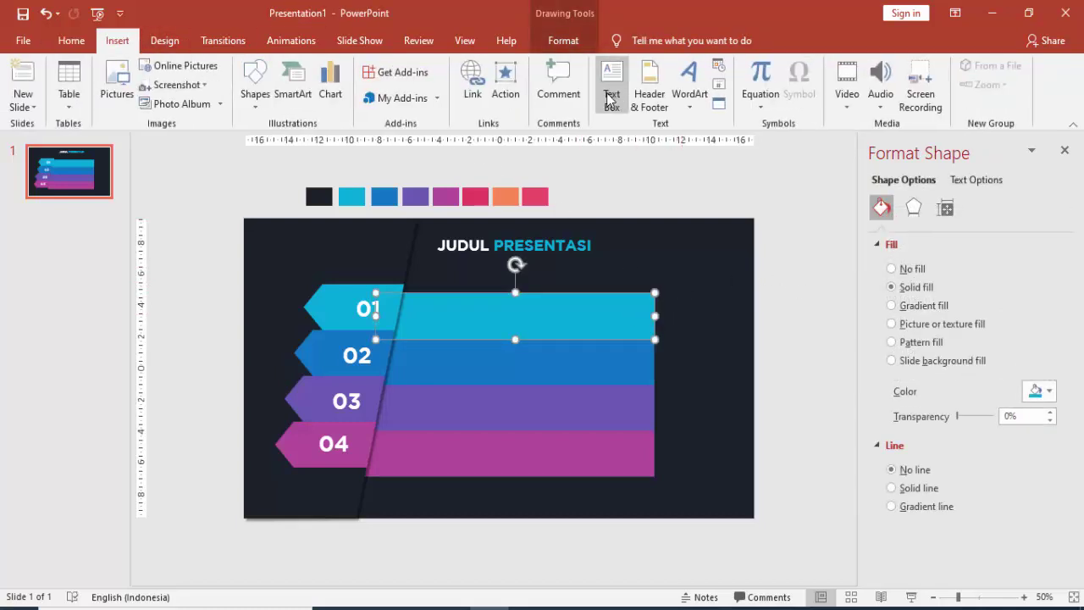
{"action": "left_click", "coordinate": [612, 89]}
{"action": "left_click", "coordinate": [792, 248]}
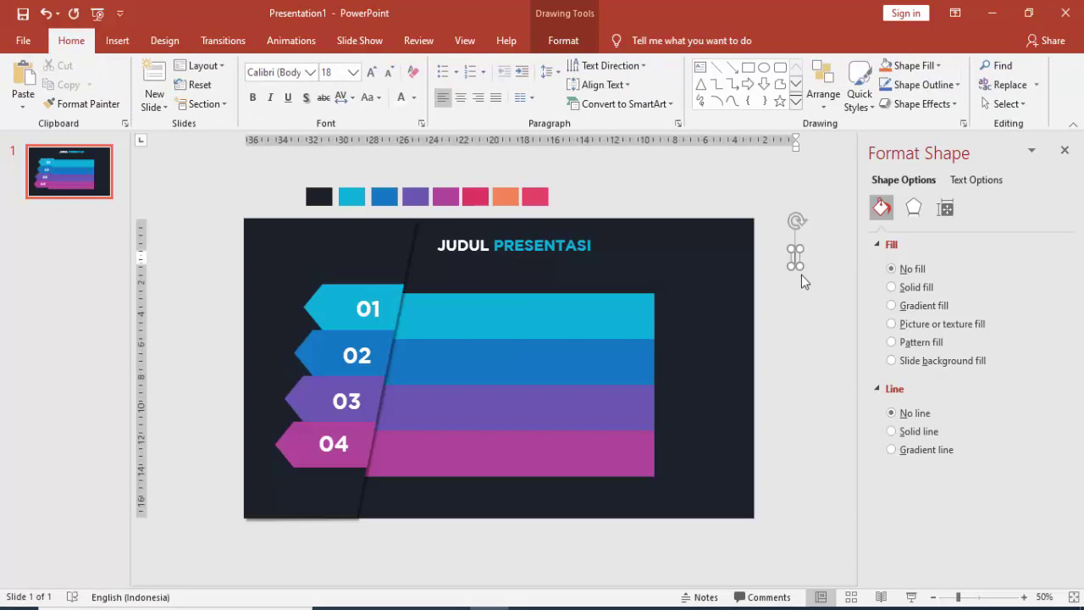
{"action": "type", "text": "s"}
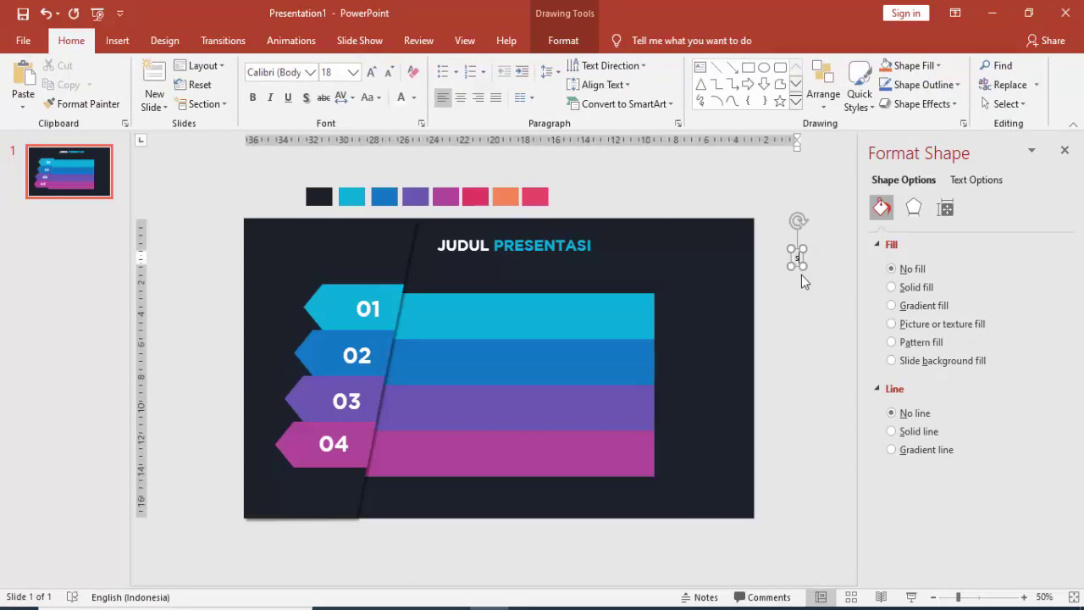
{"action": "key", "text": "BackSpace"}
{"action": "type", "text": "U"}
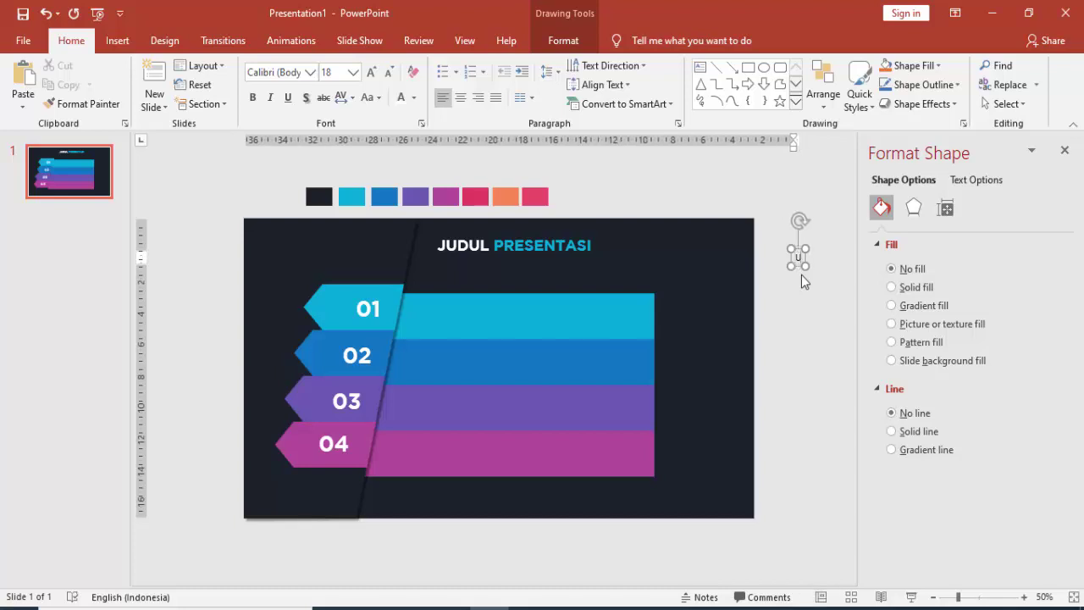
{"action": "type", "text": "rai"}
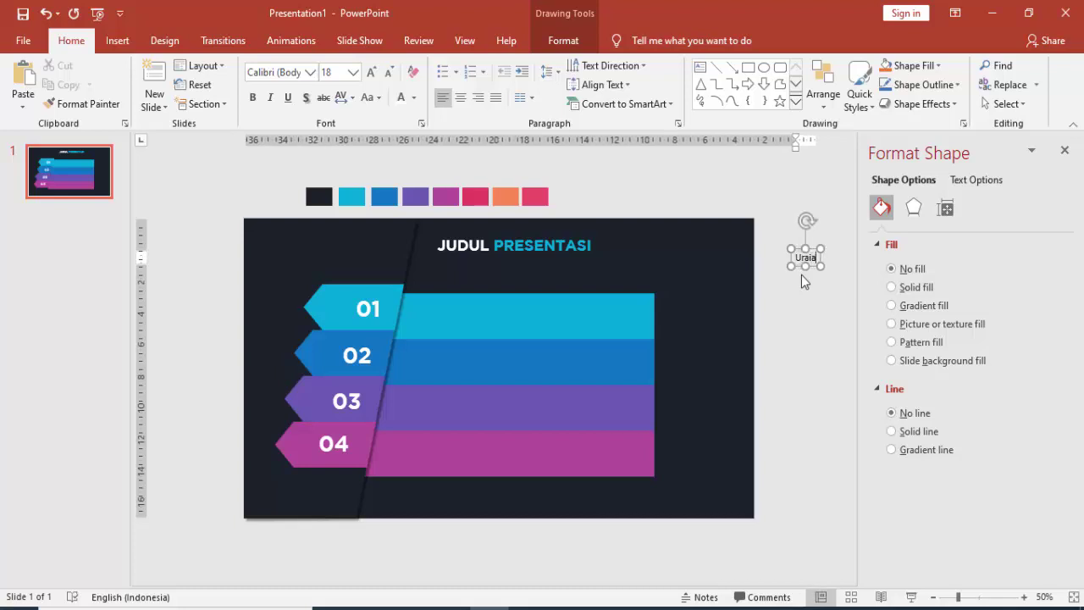
{"action": "type", "text": "an teks"}
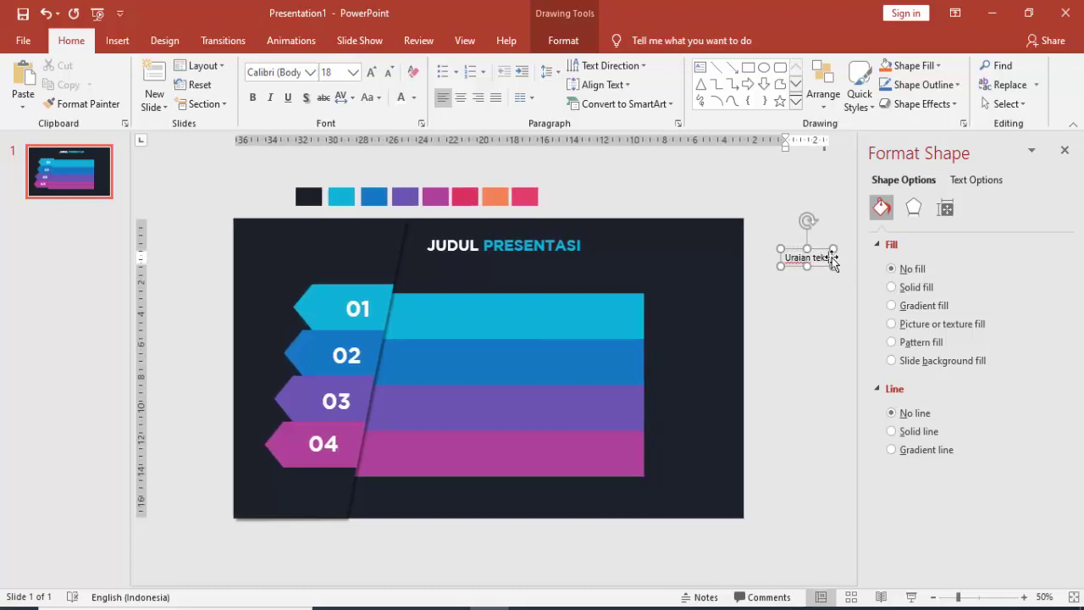
{"action": "left_click_drag", "start_coordinate": [822, 249], "coordinate": [443, 294]}
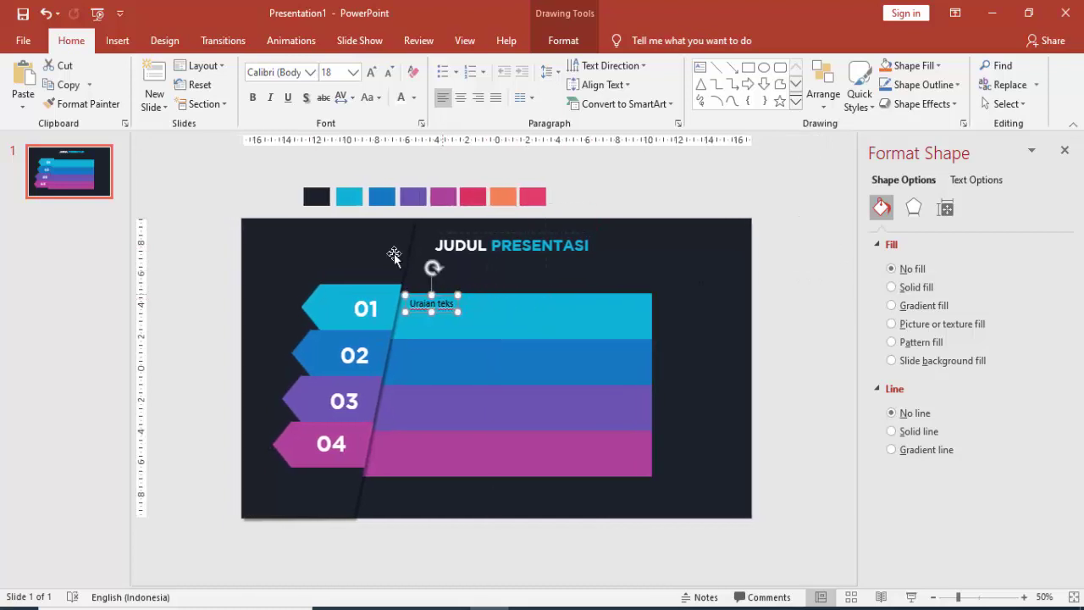
{"action": "left_click", "coordinate": [292, 73]}
{"action": "type", "text": "Montserrat"}
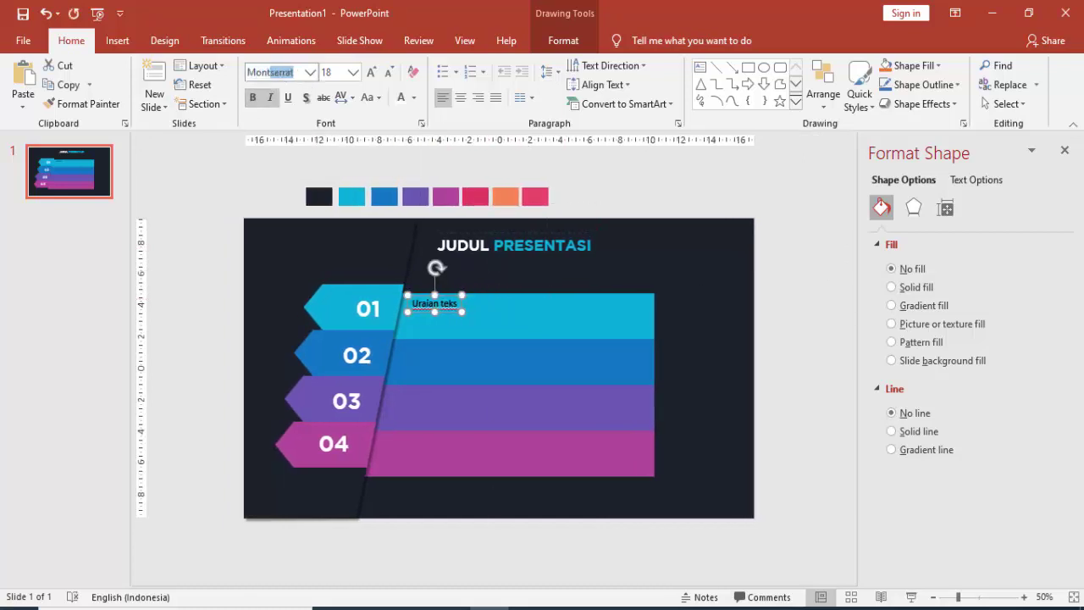
{"action": "key", "text": "Return"}
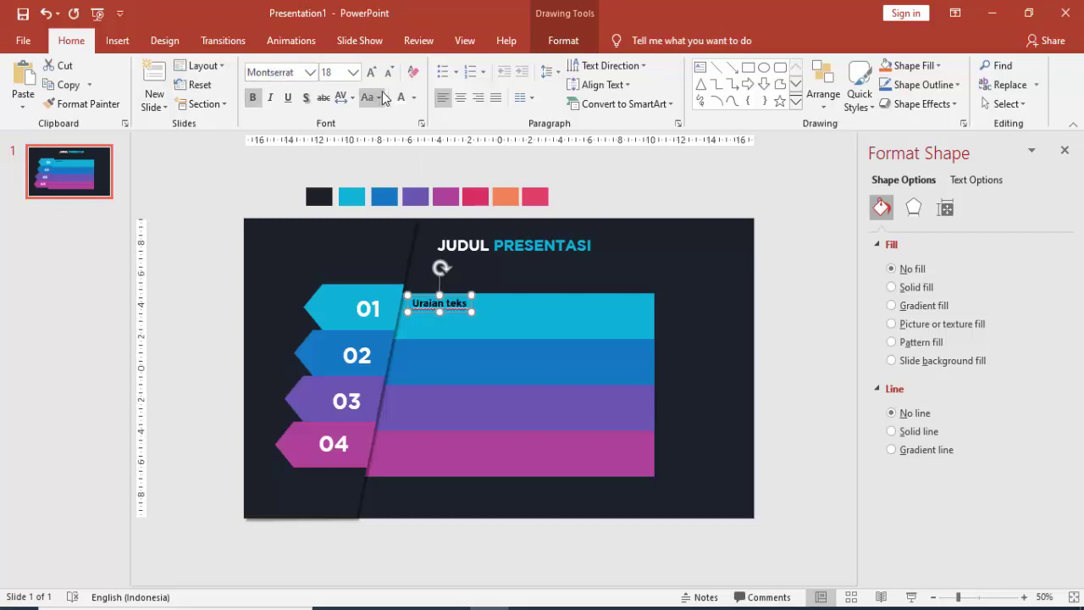
{"action": "left_click", "coordinate": [401, 98]}
Step: Add a second text box of generated sample text, trimmed to its first lines
{"action": "scroll", "coordinate": [524, 304], "scroll_direction": "up", "scroll_amount": 2}
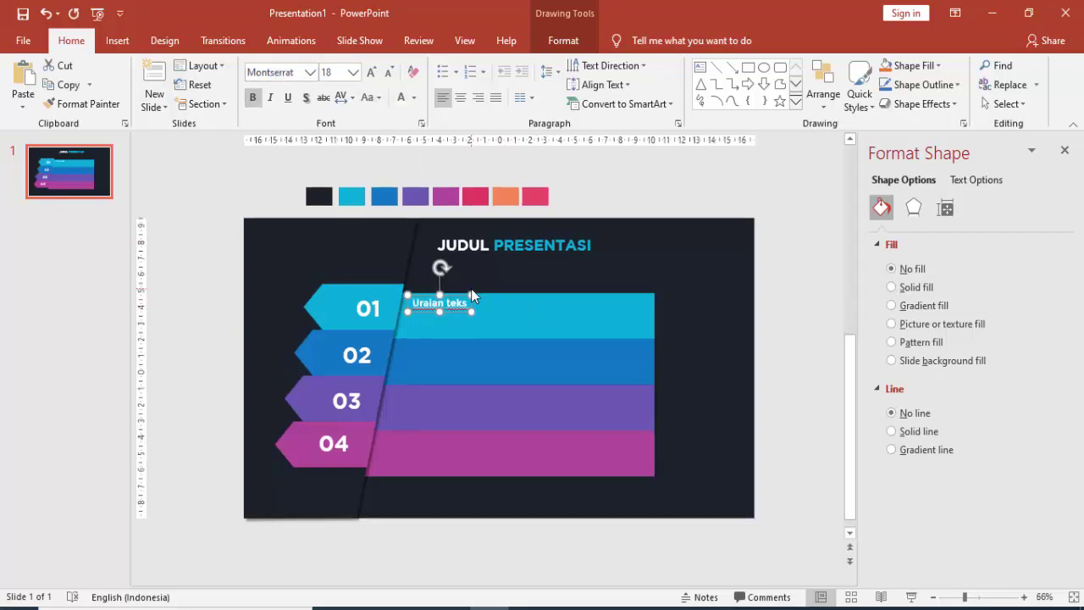
{"action": "left_click", "coordinate": [117, 40]}
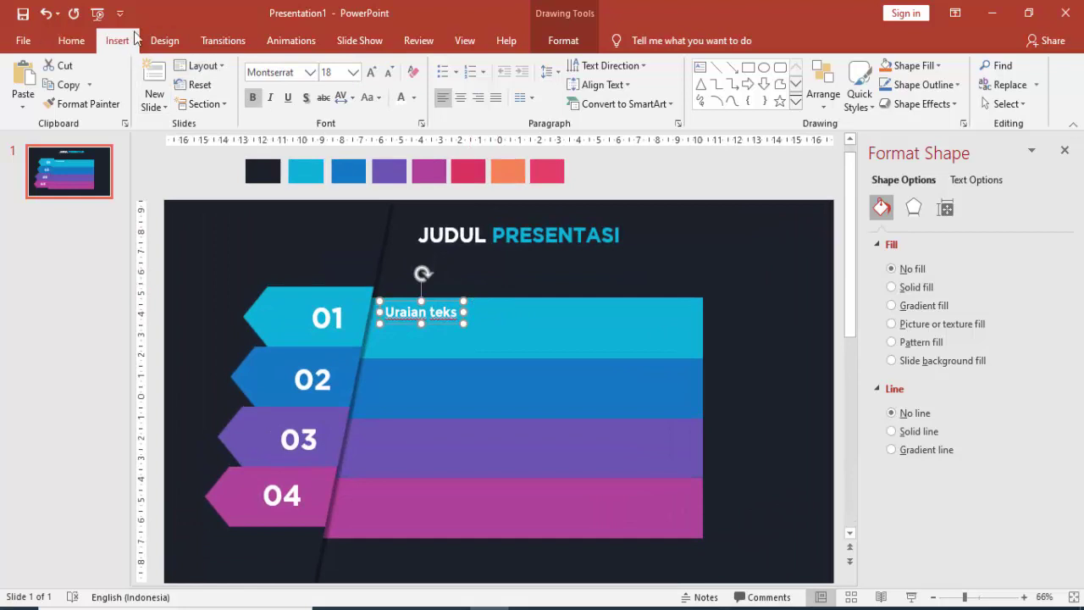
{"action": "left_click", "coordinate": [611, 94]}
{"action": "left_click_drag", "start_coordinate": [560, 256], "coordinate": [819, 288]}
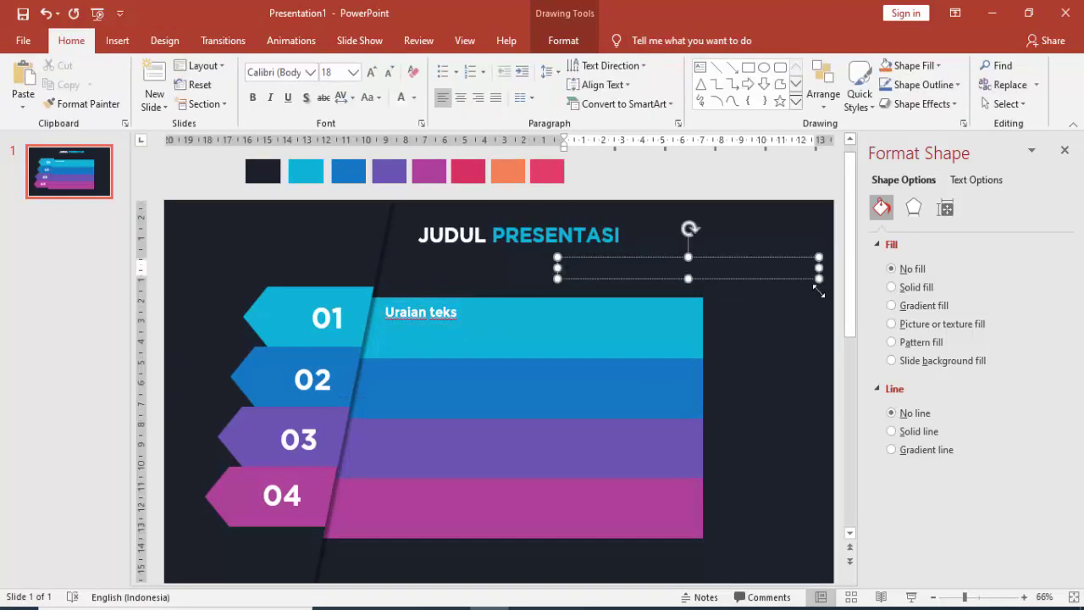
{"action": "type", "text": "()"}
{"action": "key", "text": "Return"}
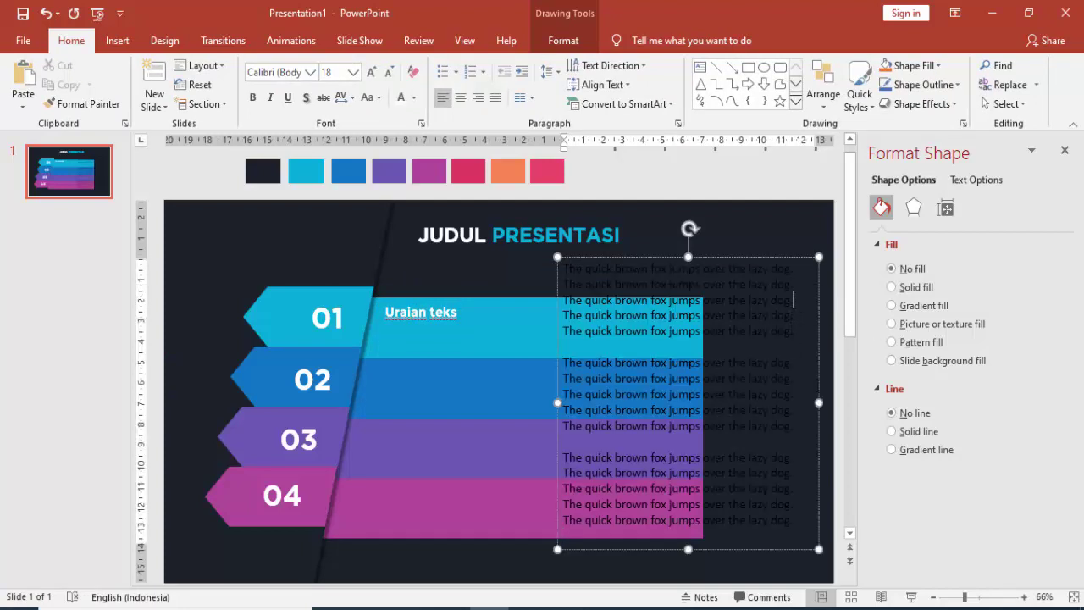
{"action": "left_click_drag", "start_coordinate": [794, 300], "coordinate": [806, 527]}
{"action": "key", "text": "Delete"}
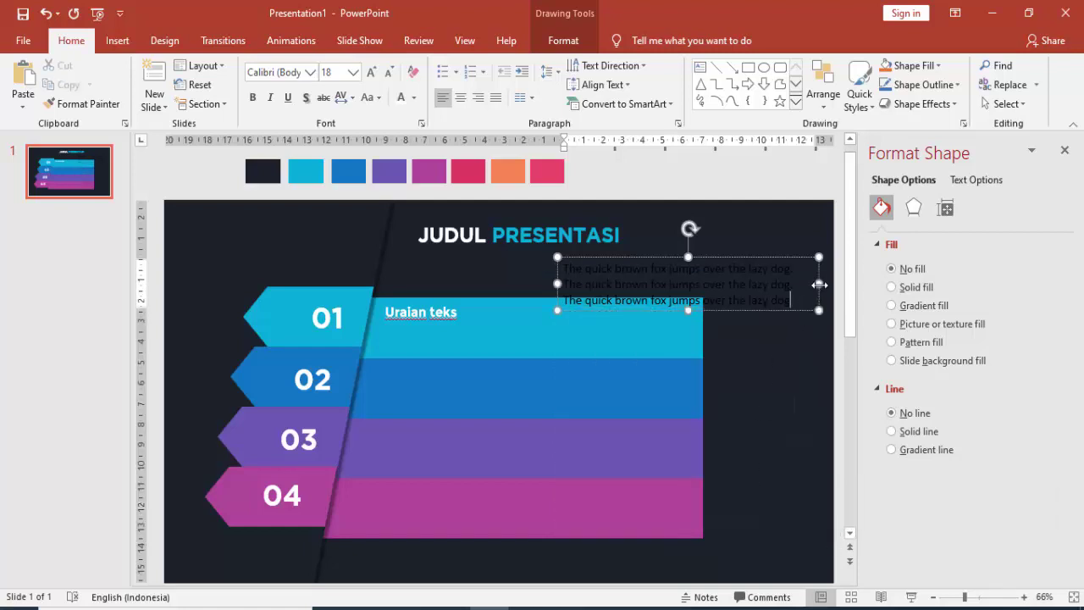
Step: Make the sample text 12 pt white and place it under the heading
{"action": "left_click", "coordinate": [820, 280]}
{"action": "left_click", "coordinate": [354, 72]}
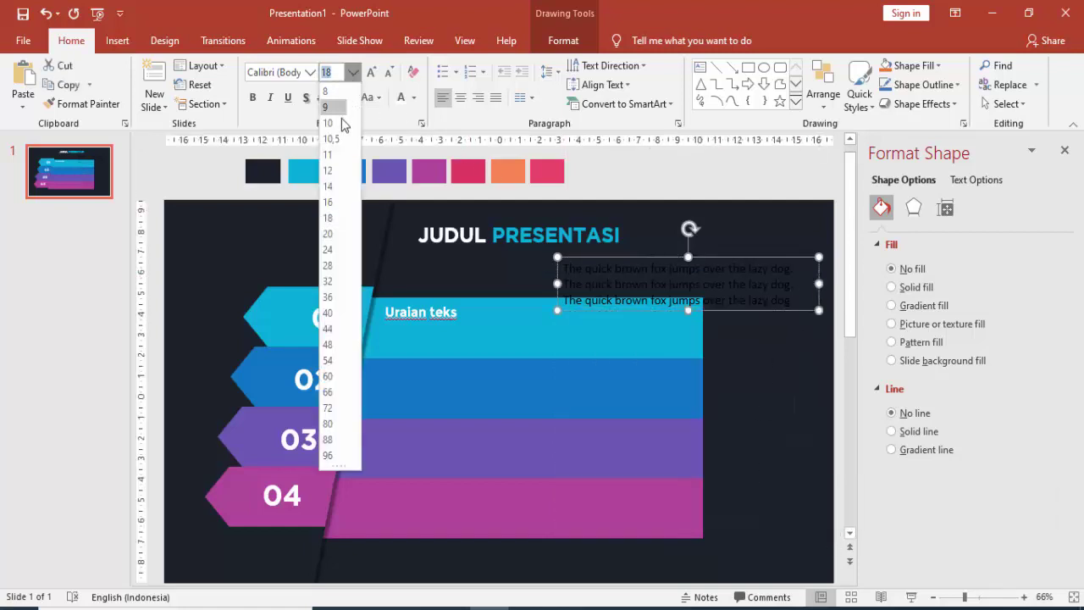
{"action": "left_click", "coordinate": [328, 171]}
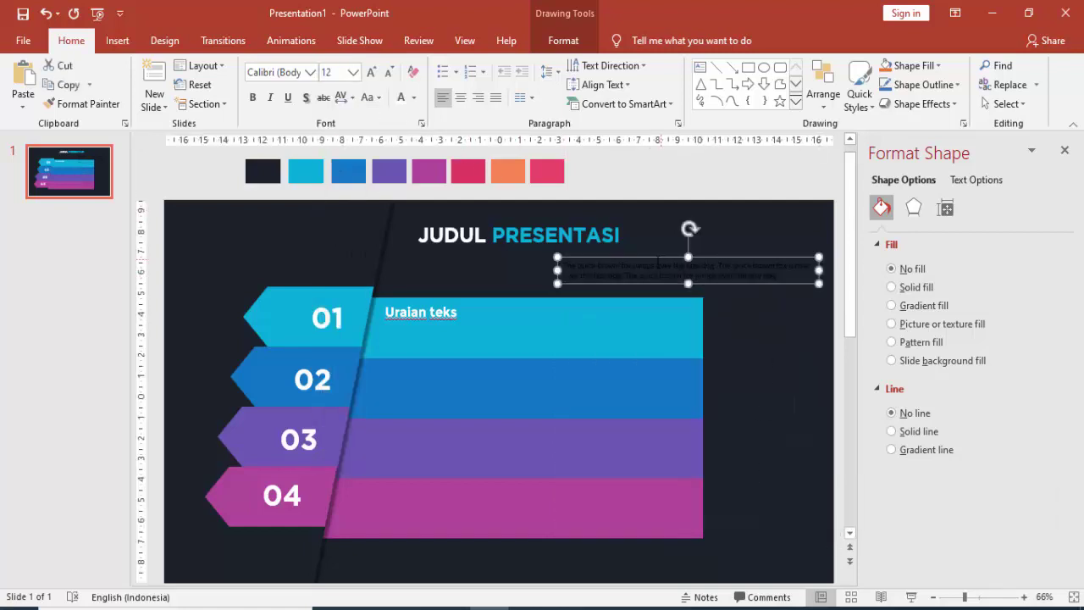
{"action": "left_click", "coordinate": [403, 97]}
{"action": "left_click_drag", "start_coordinate": [591, 257], "coordinate": [412, 320]}
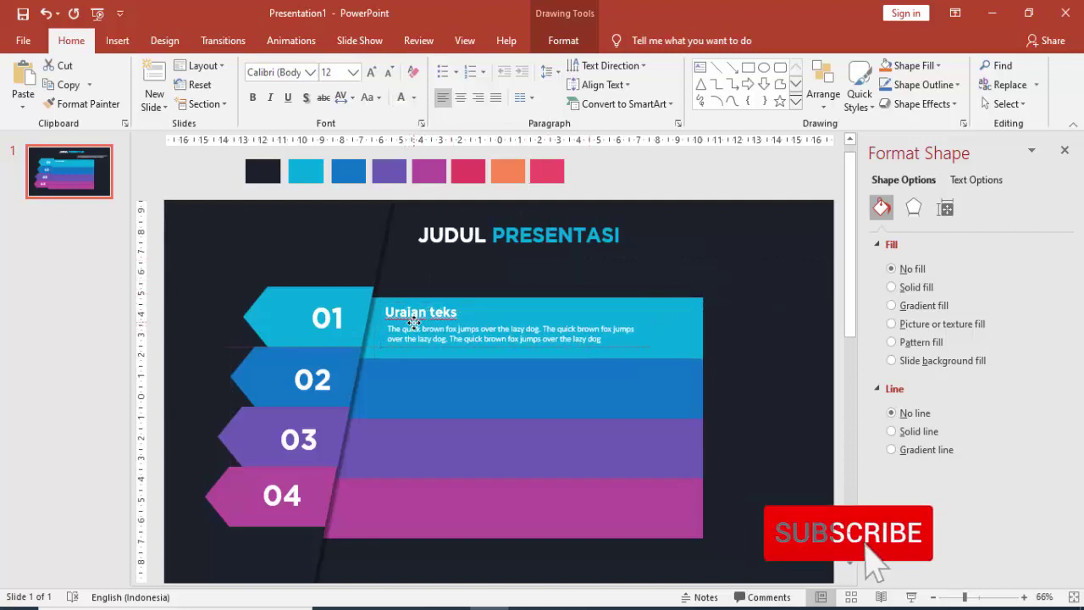
{"action": "left_click", "coordinate": [413, 315], "text": "shift"}
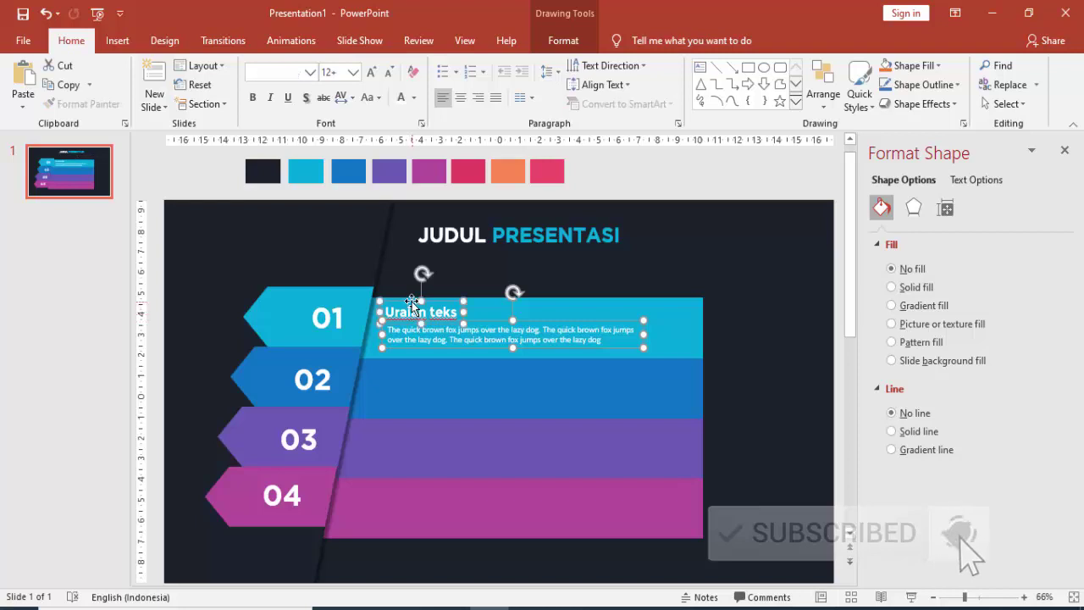
Step: Copy the heading and description onto the 02, 03 and 04 bars
{"action": "left_click", "coordinate": [412, 310], "text": "shift"}
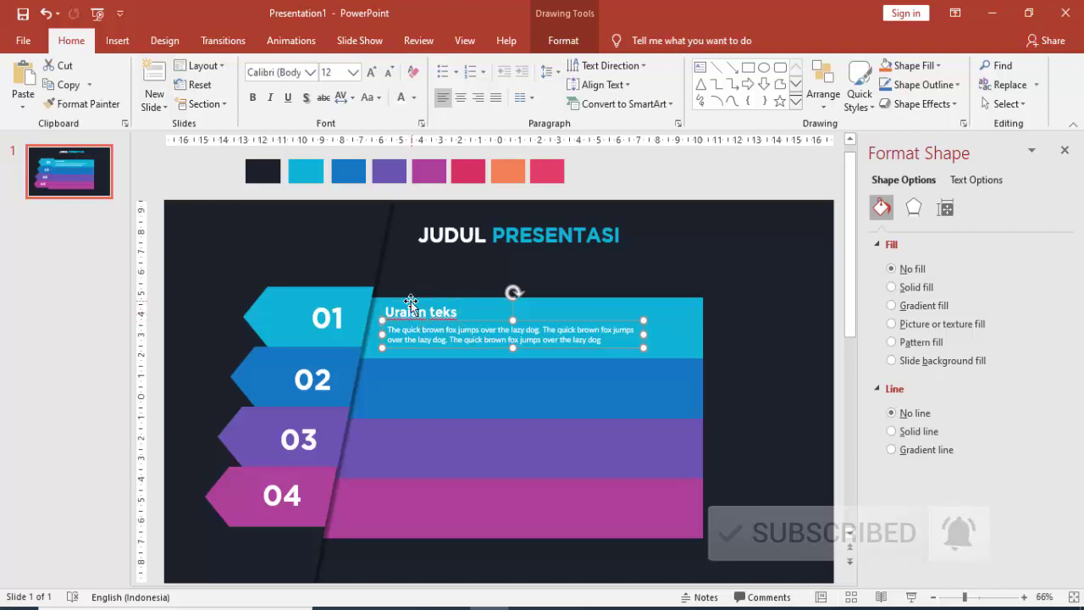
{"action": "left_click", "coordinate": [422, 308], "text": "shift"}
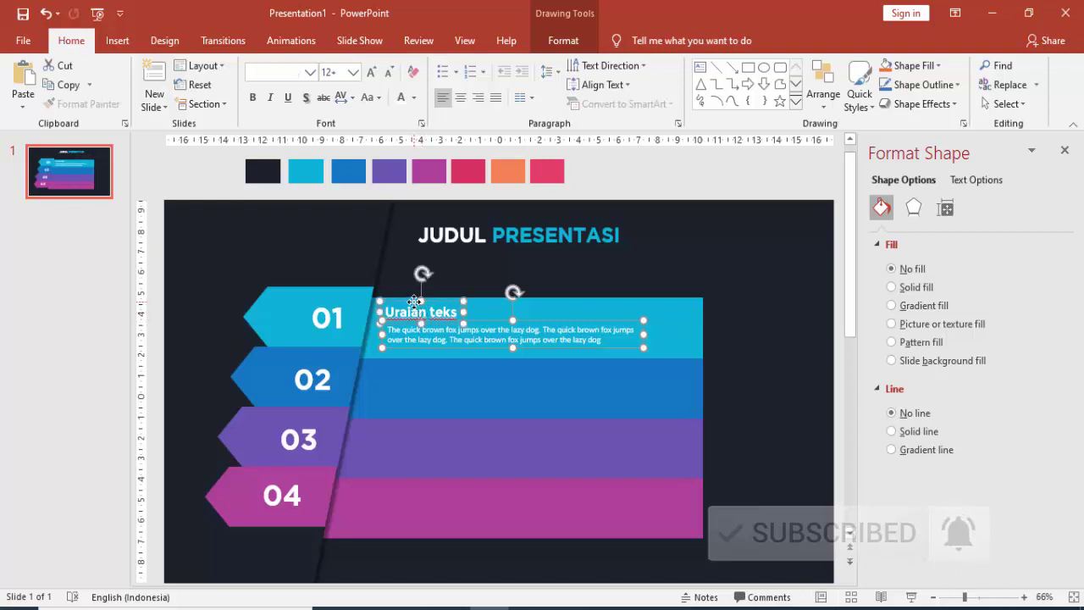
{"action": "left_click", "coordinate": [413, 310], "text": "shift"}
{"action": "left_click", "coordinate": [415, 303], "text": "shift"}
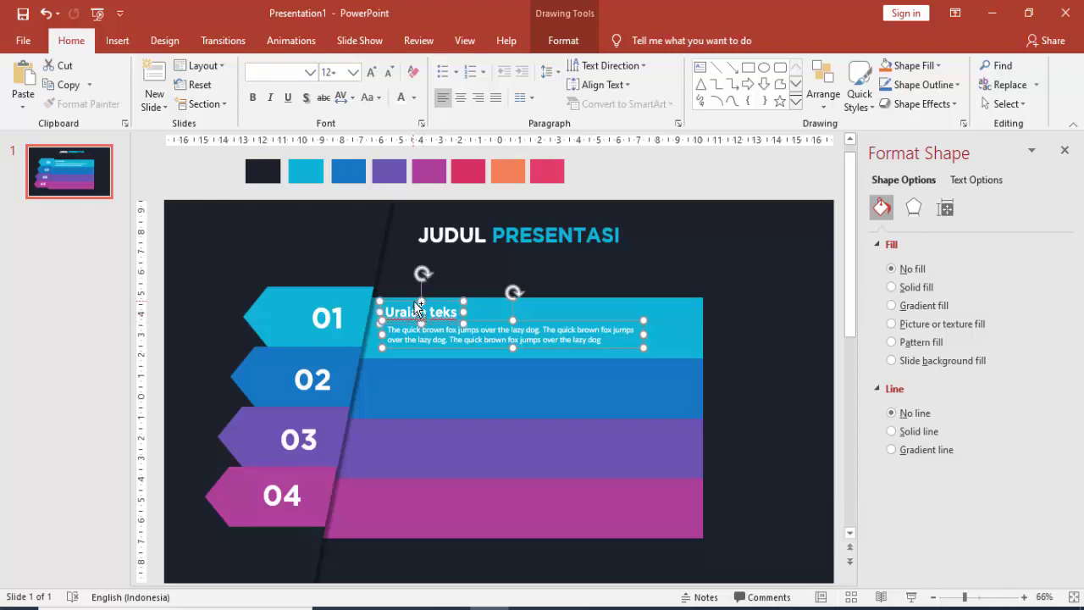
{"action": "left_click_drag", "start_coordinate": [418, 310], "coordinate": [407, 376], "text": "ctrl"}
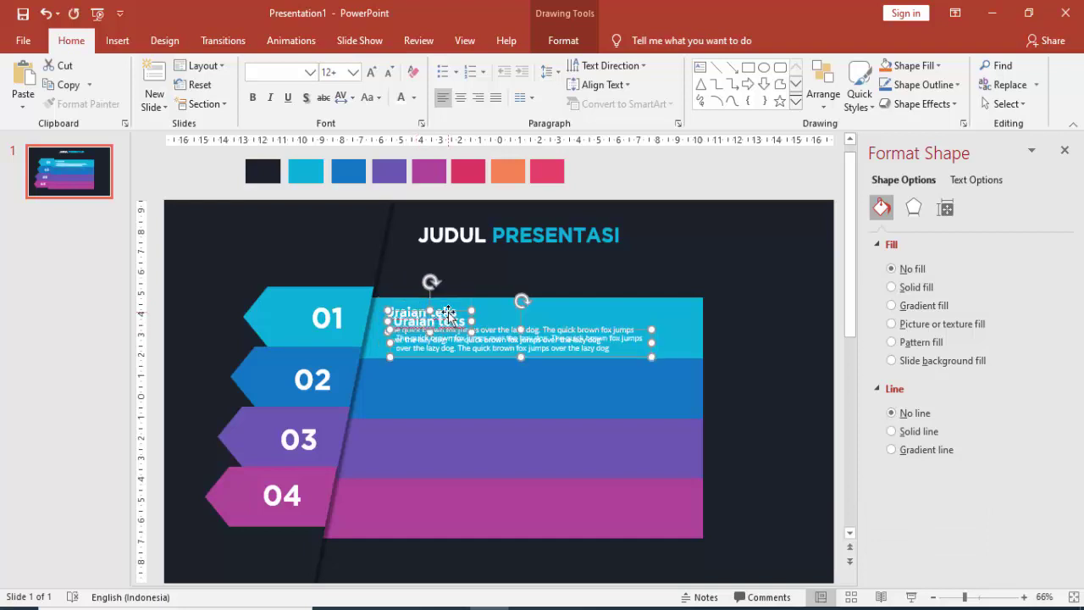
{"action": "key", "text": "Up"}
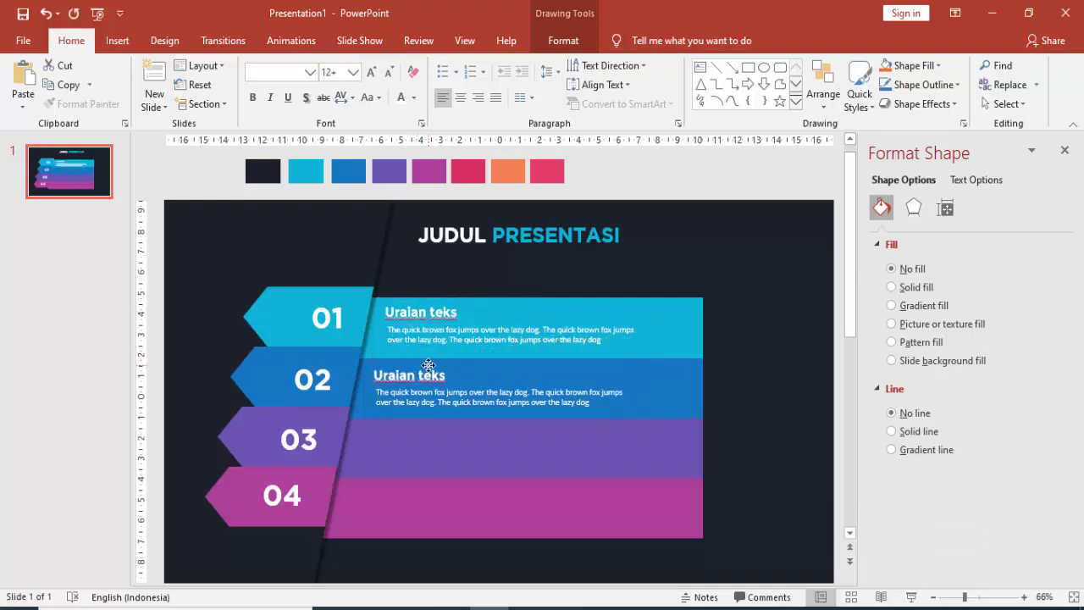
{"action": "key", "text": "ctrl+d"}
{"action": "key", "text": "ctrl+d"}
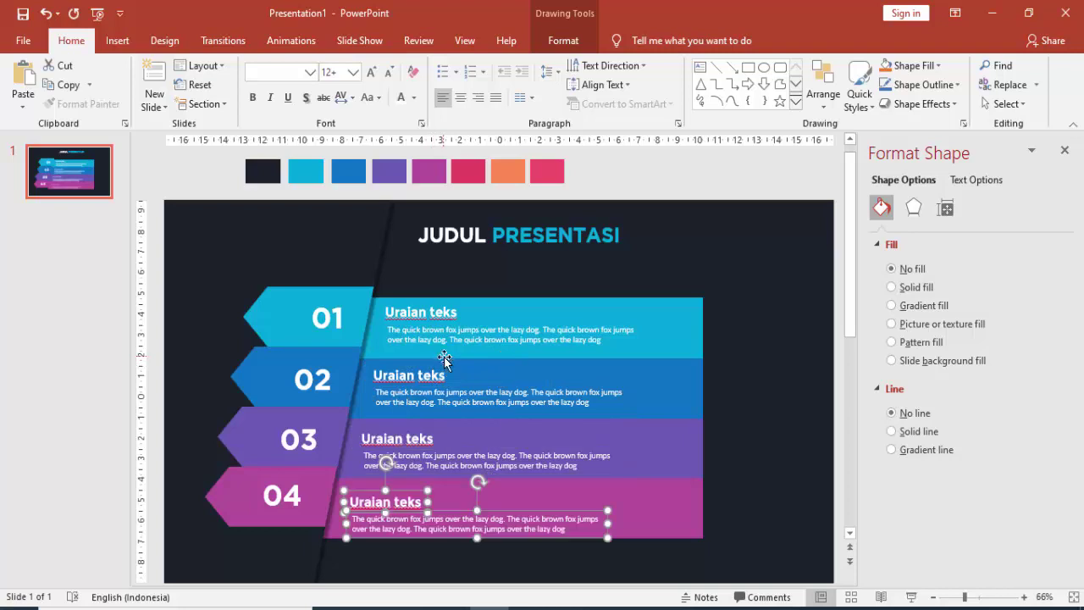
{"action": "left_click_drag", "start_coordinate": [409, 494], "coordinate": [409, 485]}
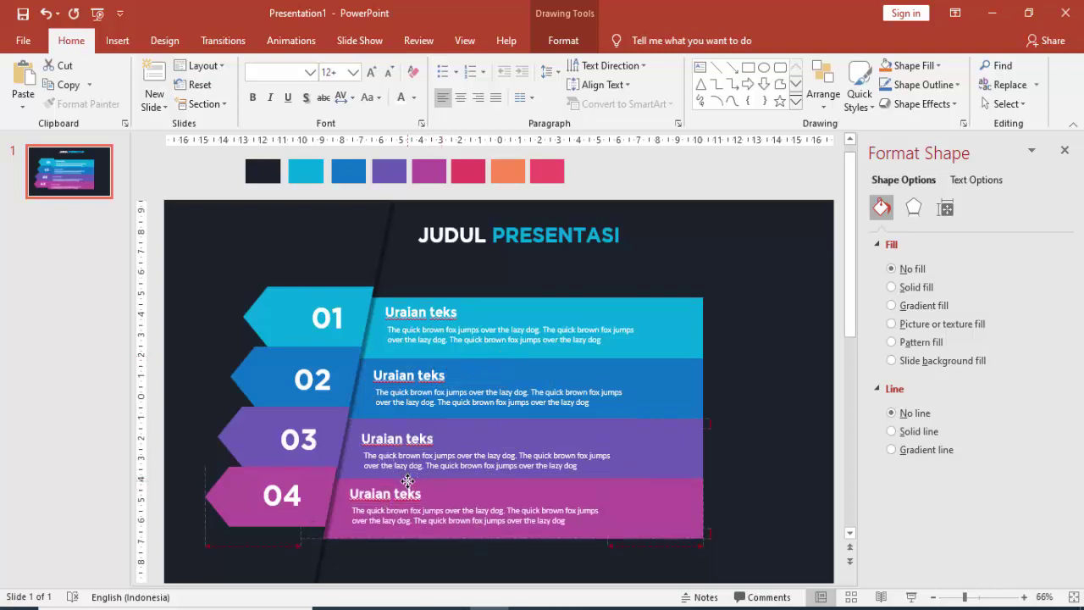
Step: Left-align the heading and description on the 04 and 03 bars
{"action": "left_click", "coordinate": [563, 41]}
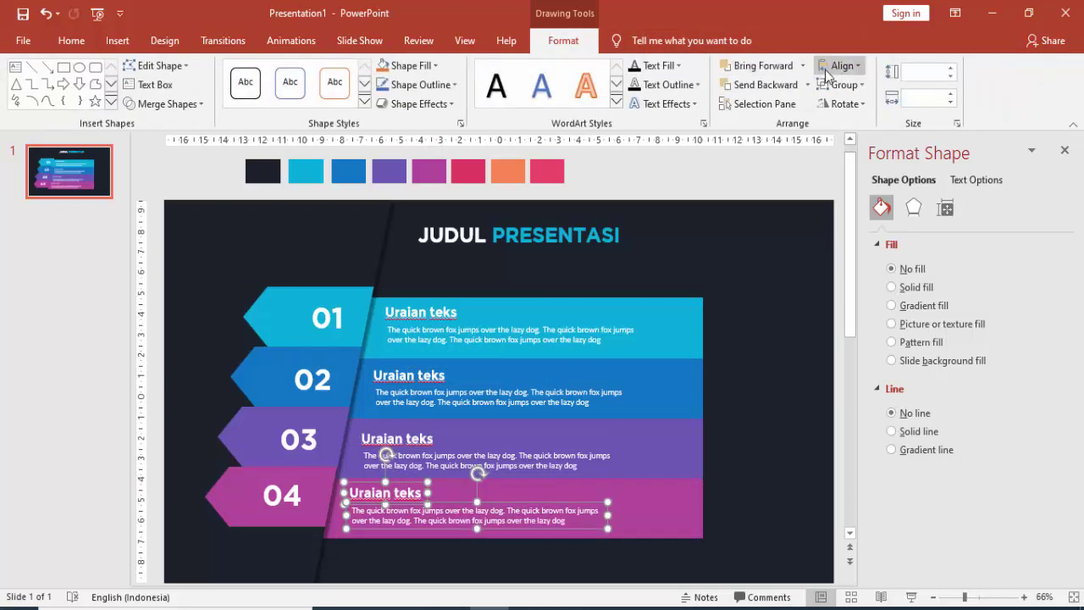
{"action": "left_click", "coordinate": [841, 66]}
{"action": "left_click", "coordinate": [852, 82]}
{"action": "left_click", "coordinate": [427, 445]}
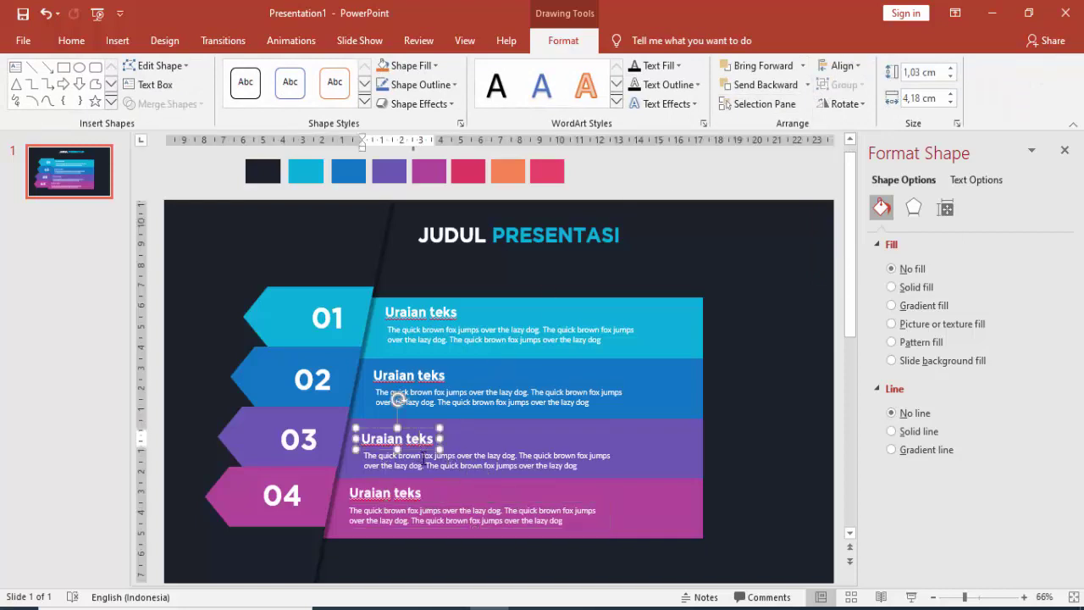
{"action": "left_click", "coordinate": [841, 66]}
{"action": "left_click", "coordinate": [857, 84]}
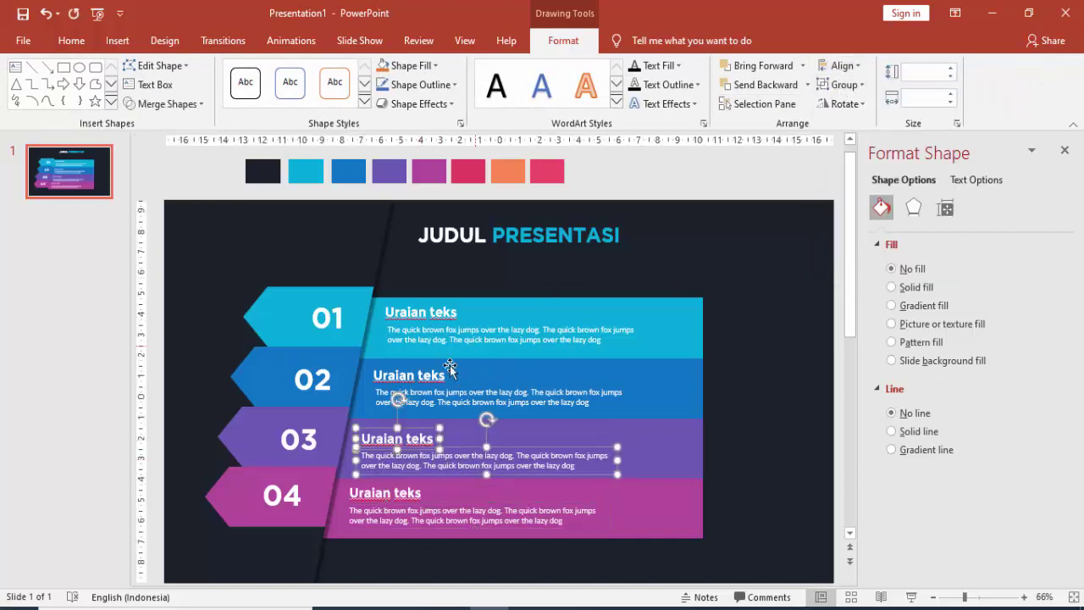
Step: Left-align the heading and description on the 02 and 01 bars
{"action": "left_click", "coordinate": [442, 395]}
{"action": "left_click", "coordinate": [841, 66]}
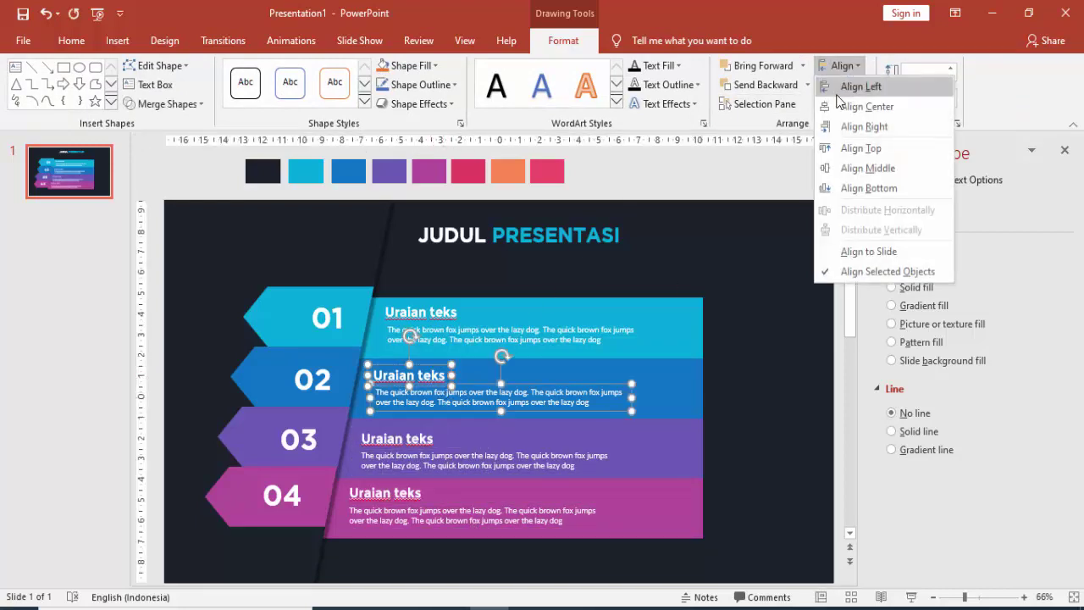
{"action": "left_click", "coordinate": [851, 84]}
{"action": "left_click", "coordinate": [450, 315]}
{"action": "left_click", "coordinate": [459, 330], "text": "shift"}
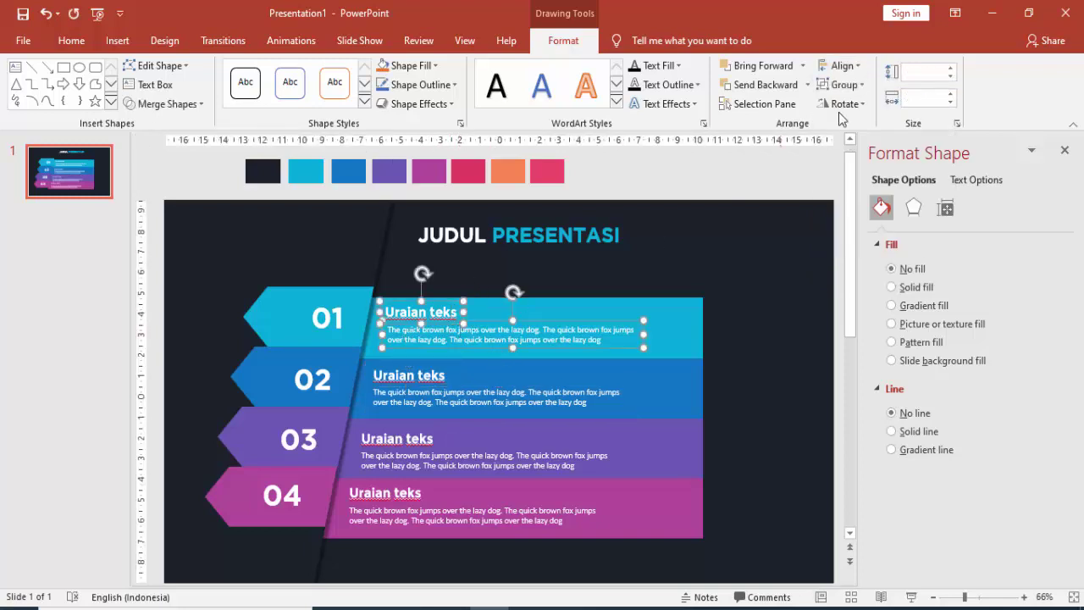
{"action": "left_click", "coordinate": [841, 66]}
{"action": "left_click", "coordinate": [844, 86]}
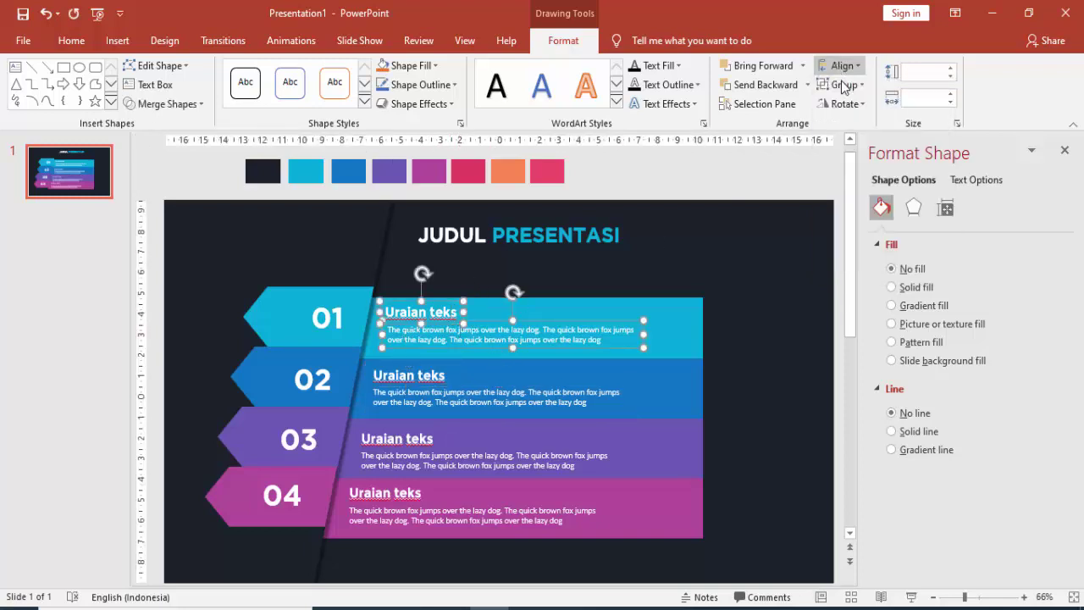
{"action": "left_click", "coordinate": [736, 268]}
{"action": "scroll", "coordinate": [745, 267], "scroll_direction": "down", "scroll_amount": 2, "text": "ctrl"}
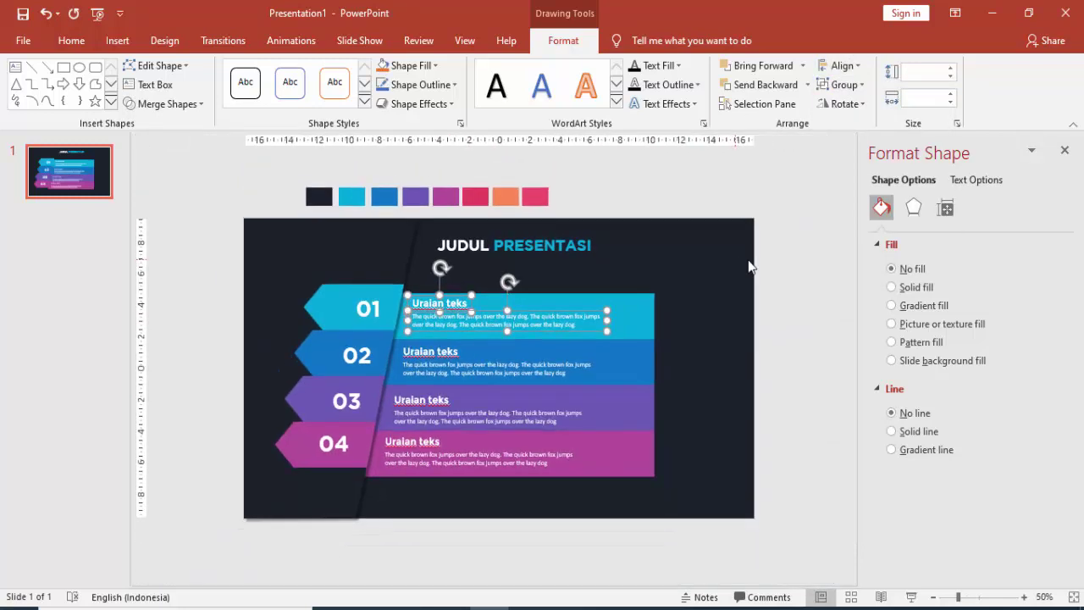
Step: Preview the slide as a slide show, then close the Format Background panel
{"action": "left_click", "coordinate": [911, 598]}
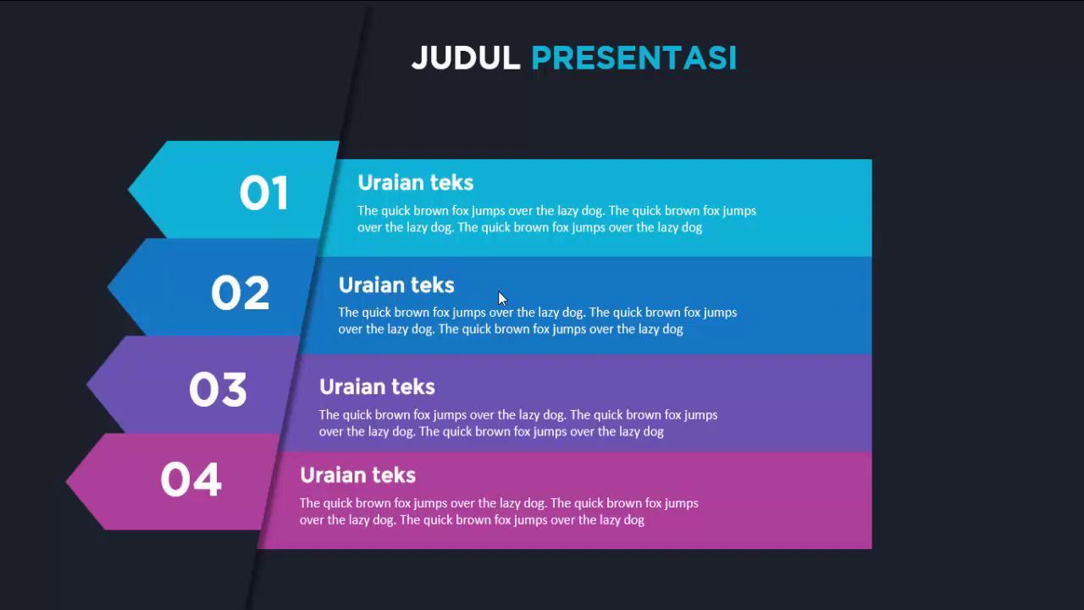
{"action": "key", "text": "Escape"}
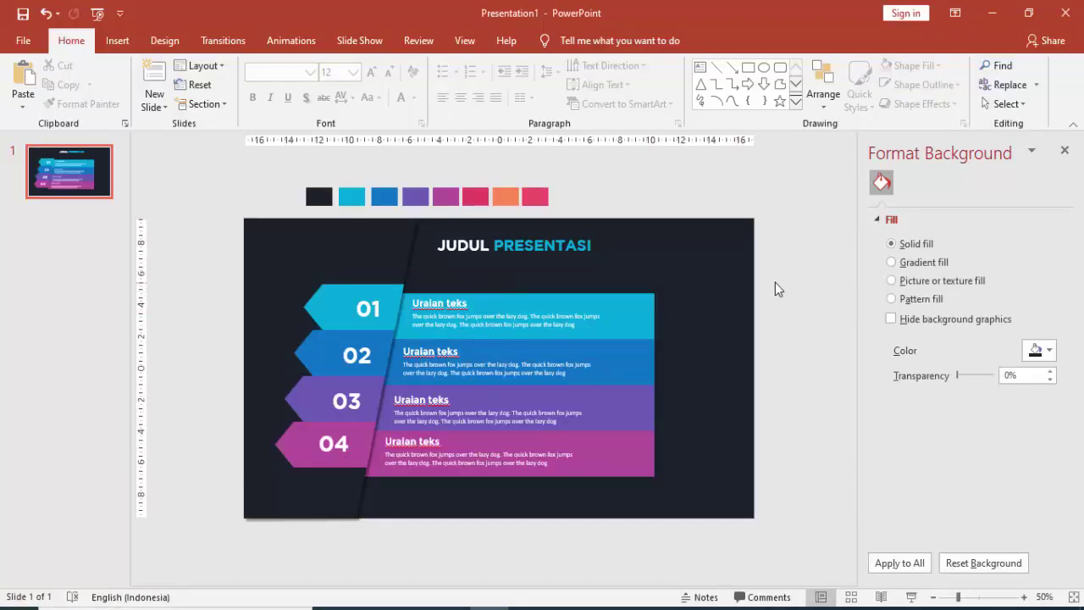
{"action": "left_click", "coordinate": [1065, 151]}
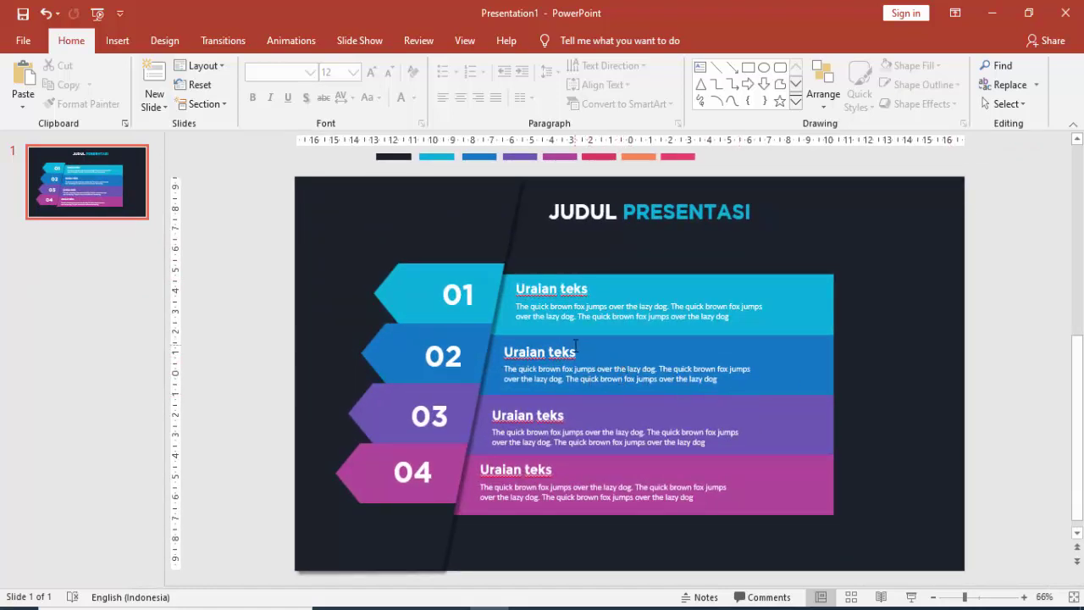
Step: Move the JUDUL PRESENTASI title slightly lower on the slide
{"action": "left_click", "coordinate": [464, 304]}
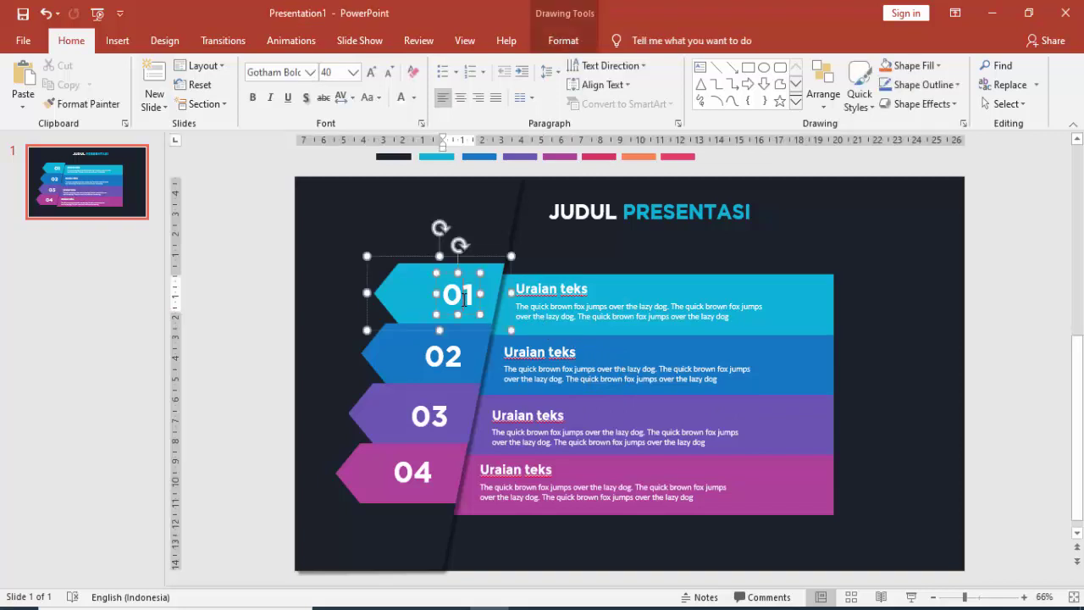
{"action": "left_click", "coordinate": [593, 214]}
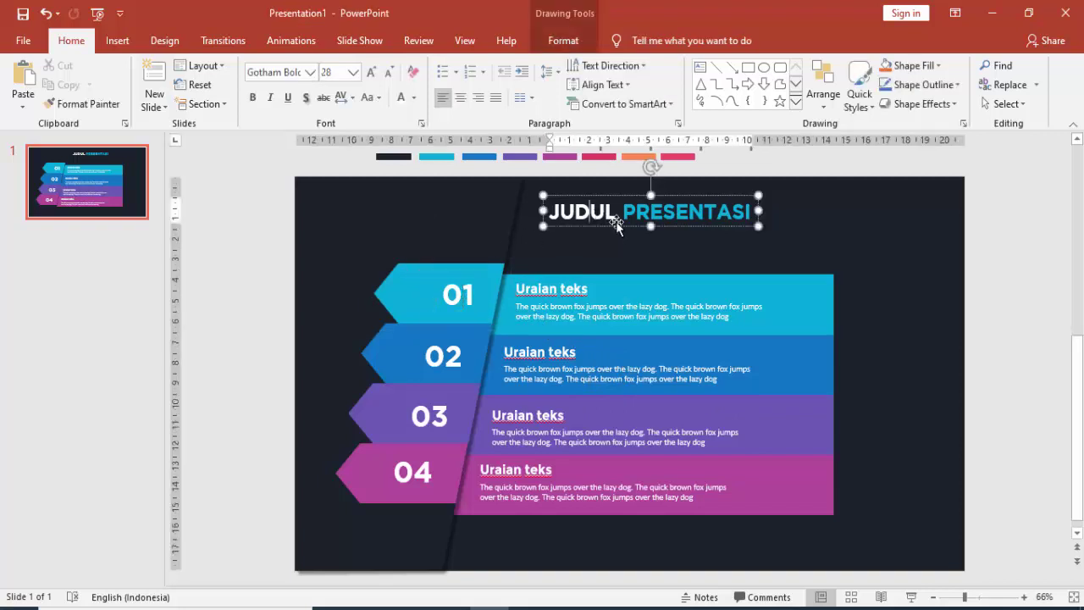
{"action": "left_click_drag", "start_coordinate": [614, 227], "coordinate": [608, 237]}
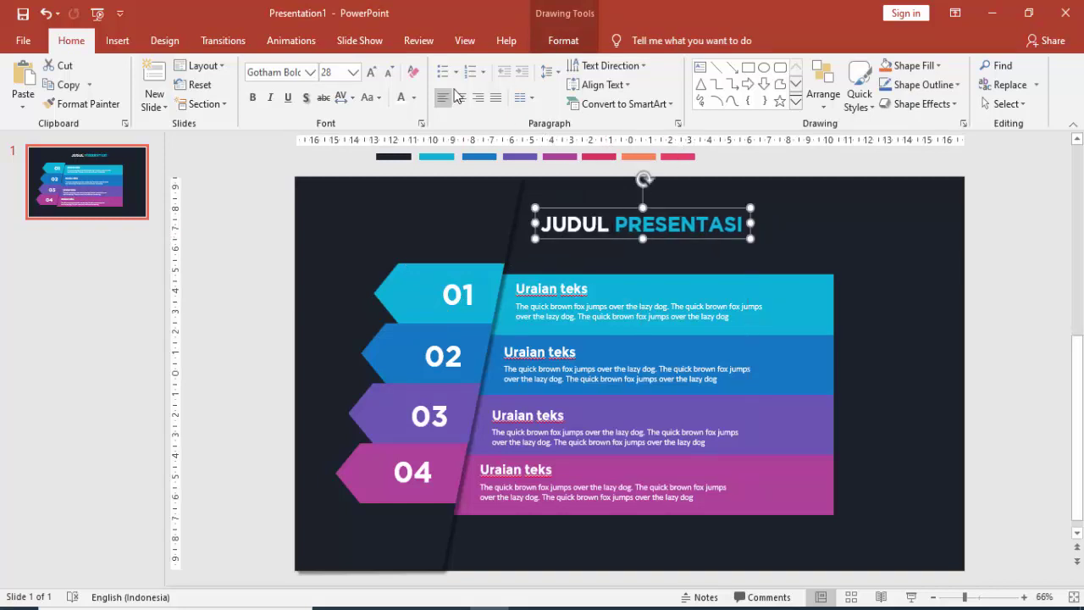
{"action": "left_click", "coordinate": [297, 42]}
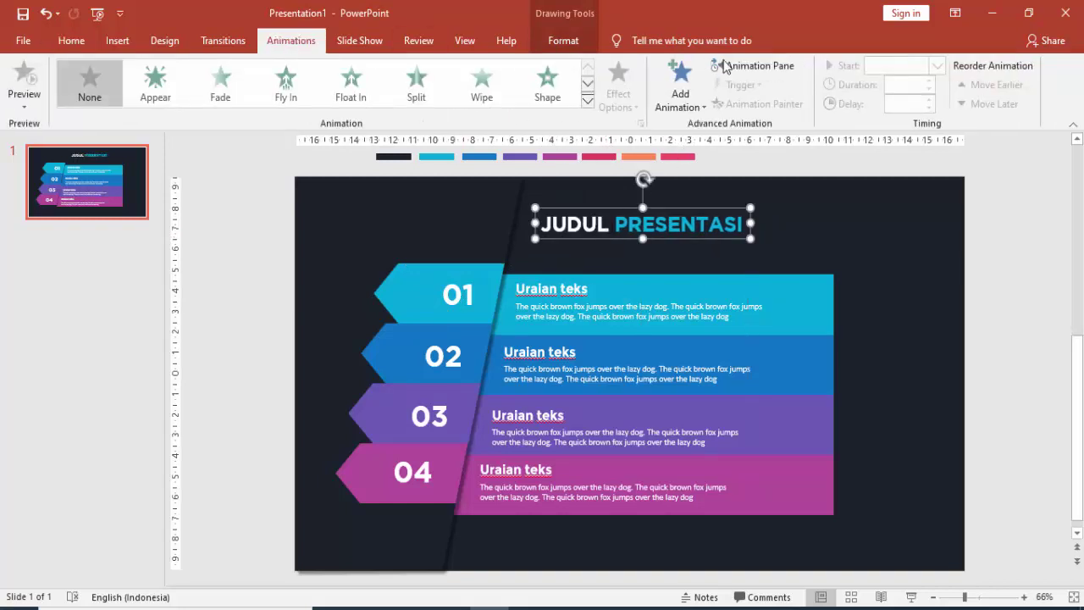
Step: Give the title a Fly In entrance from the top, starting on click
{"action": "left_click", "coordinate": [728, 66]}
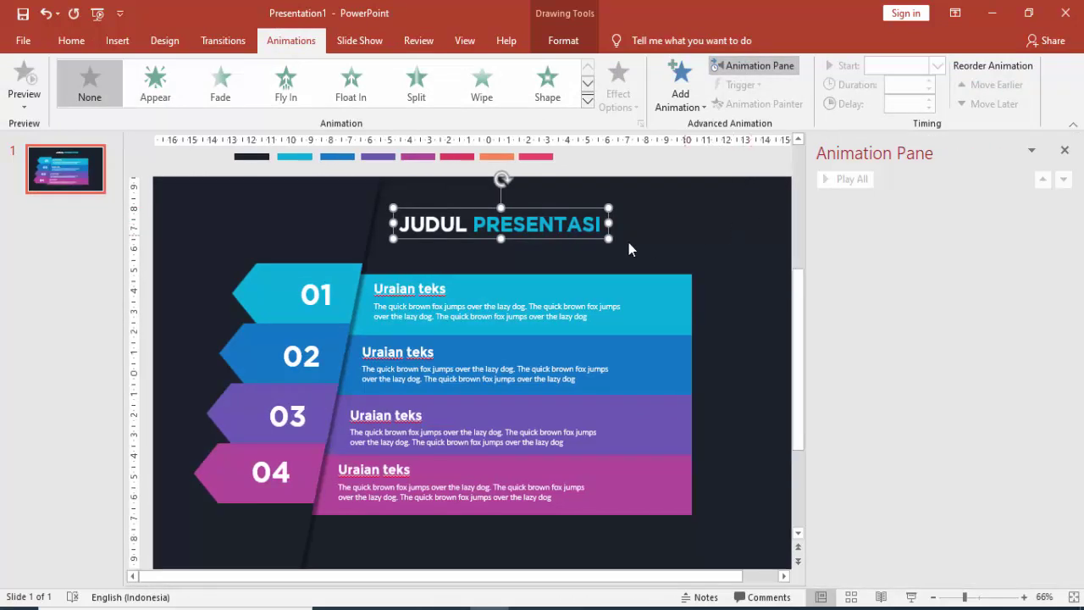
{"action": "left_click", "coordinate": [681, 89]}
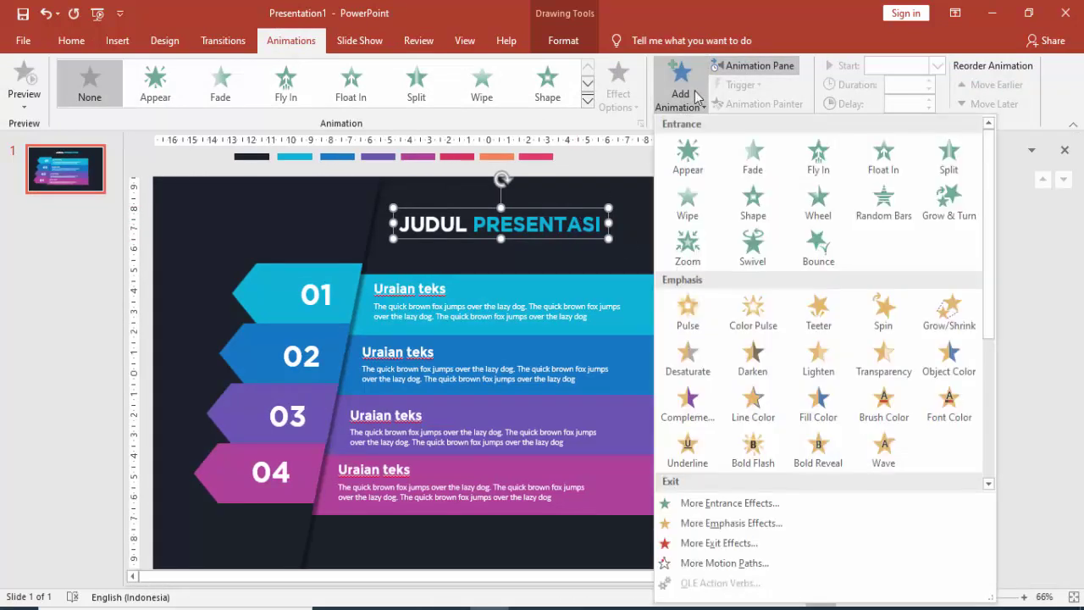
{"action": "left_click", "coordinate": [814, 155]}
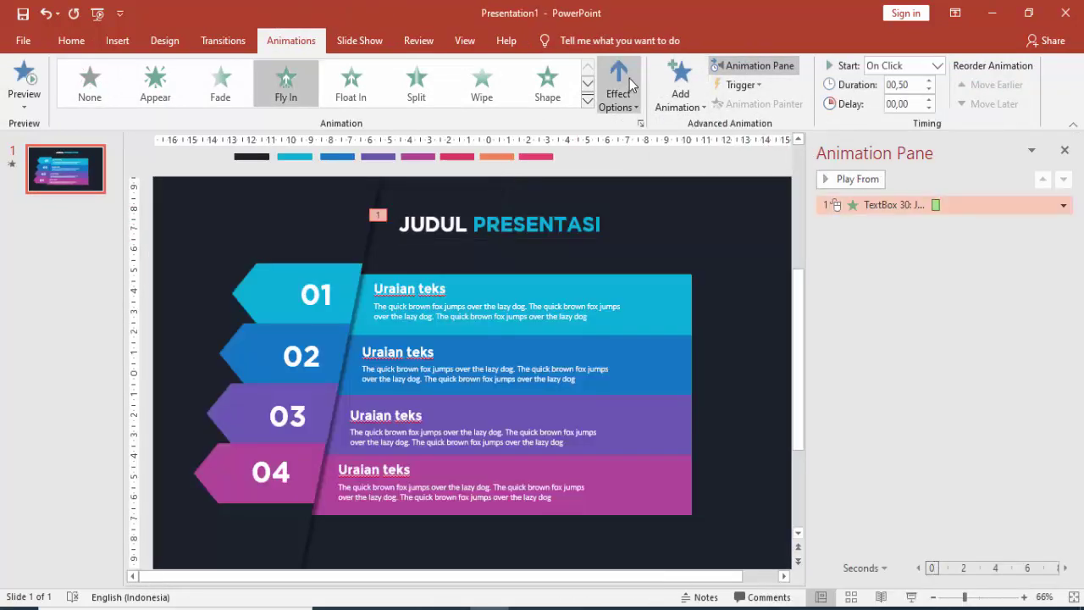
{"action": "left_click", "coordinate": [630, 78]}
{"action": "left_click", "coordinate": [639, 302]}
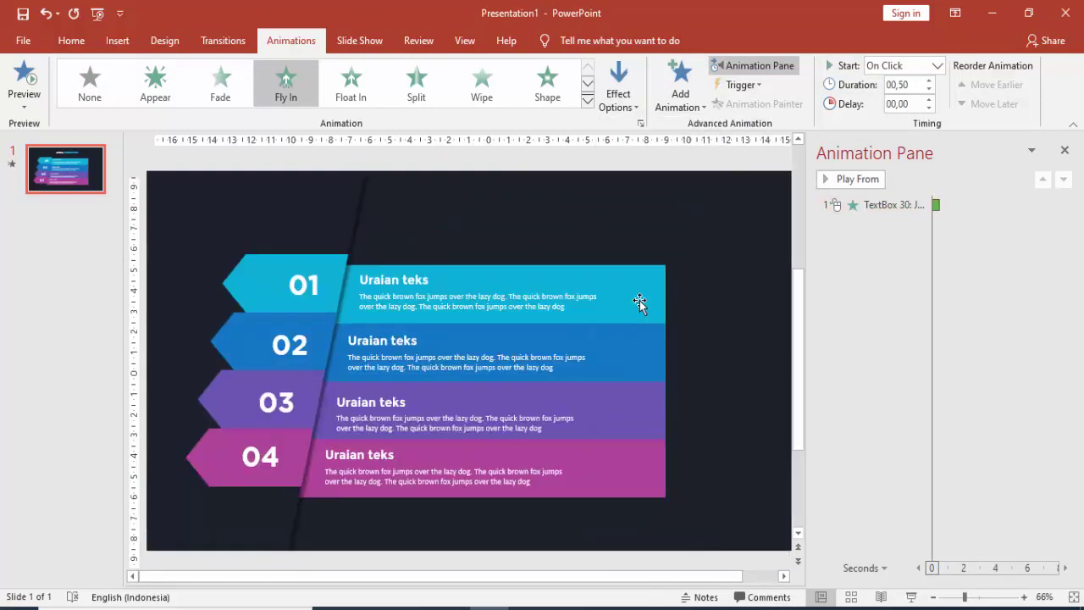
{"action": "left_click", "coordinate": [938, 65]}
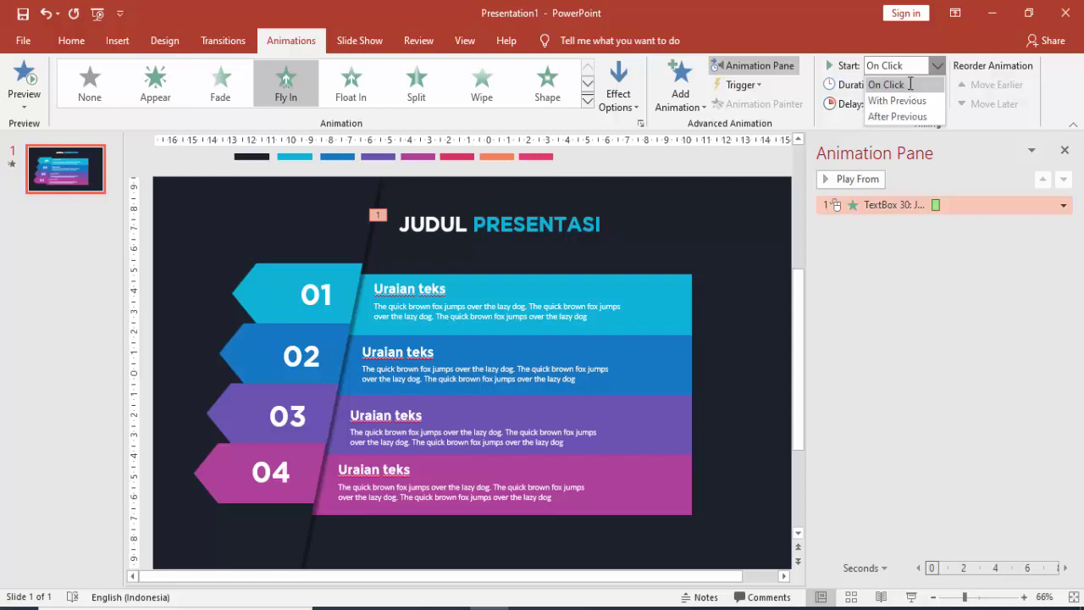
{"action": "left_click", "coordinate": [913, 84]}
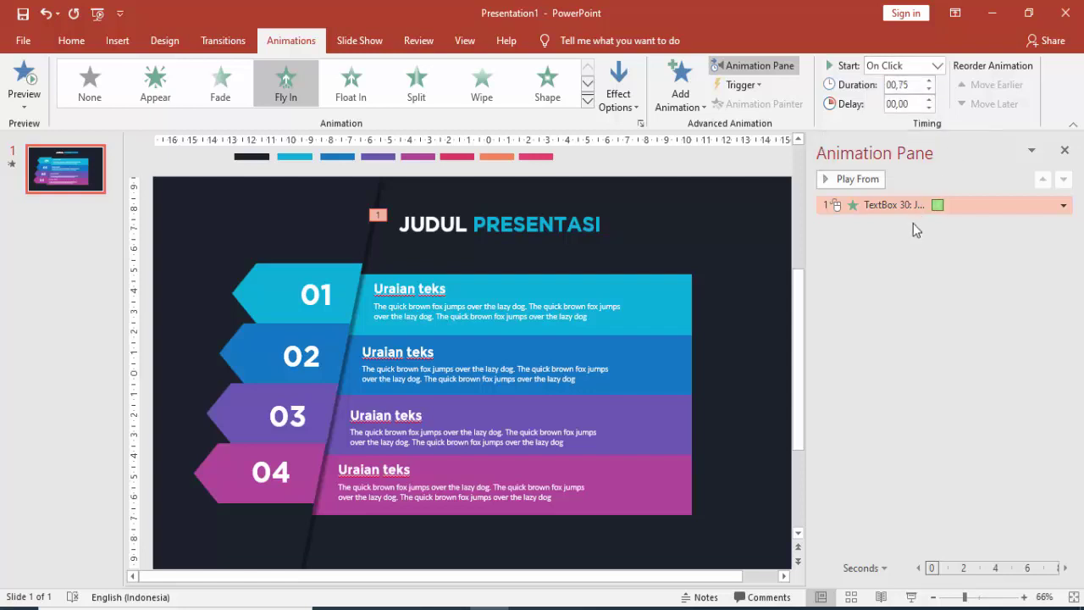
Step: Set a 0.35-second smooth end on the title's Fly In effect
{"action": "double_click", "coordinate": [935, 212]}
{"action": "left_click", "coordinate": [417, 188]}
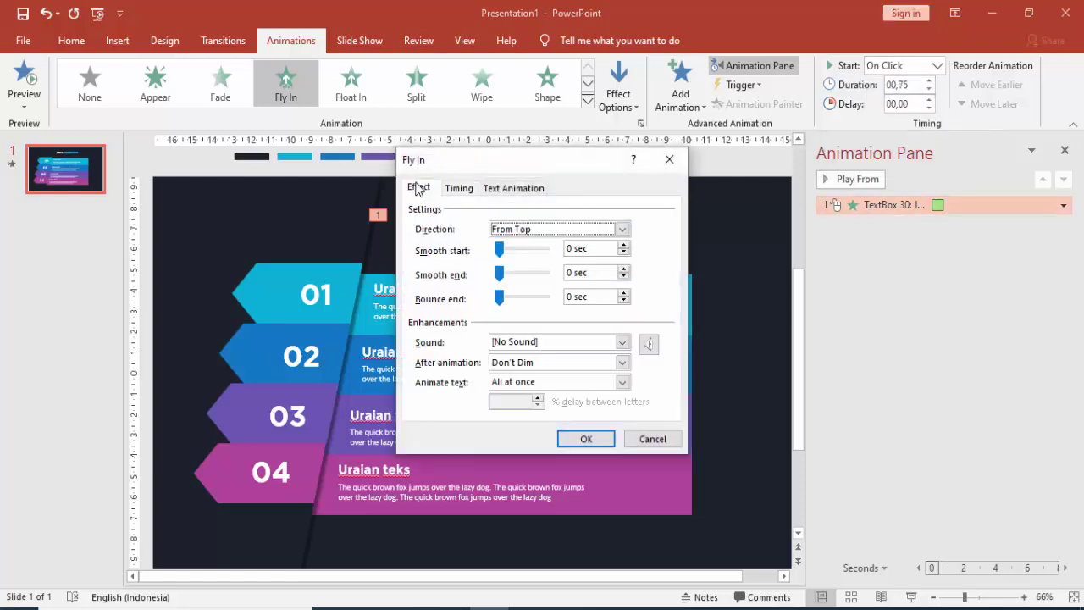
{"action": "left_click_drag", "start_coordinate": [499, 272], "coordinate": [523, 278]}
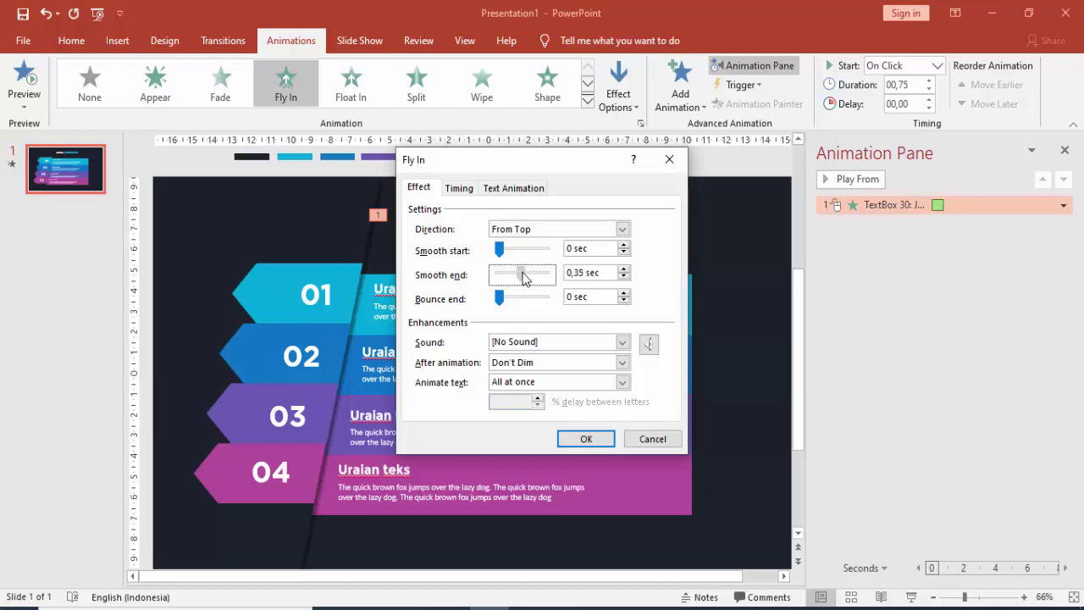
{"action": "left_click", "coordinate": [585, 438]}
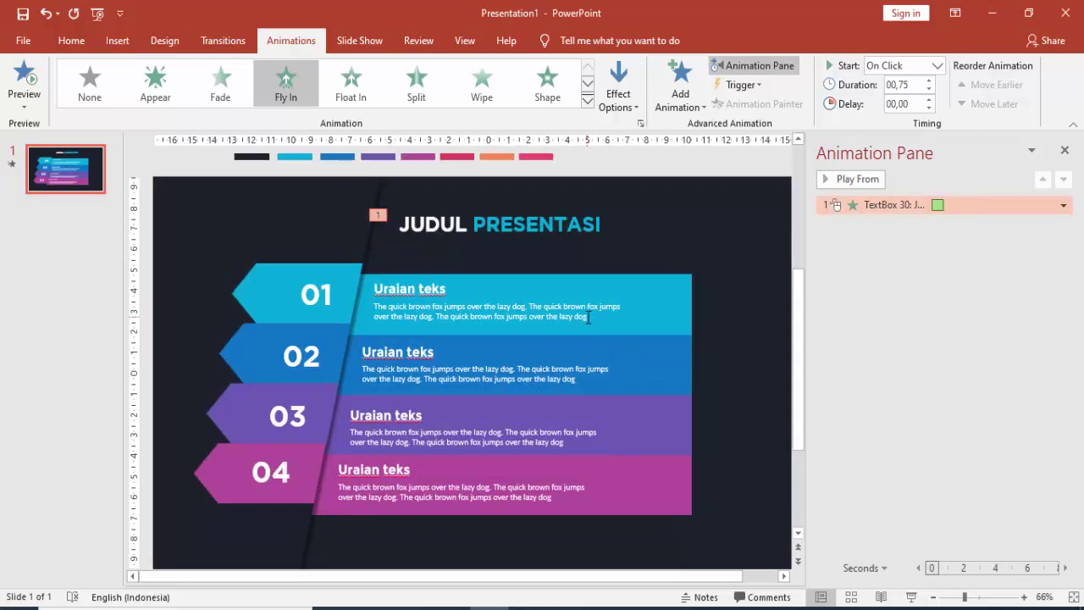
{"action": "left_click", "coordinate": [330, 282]}
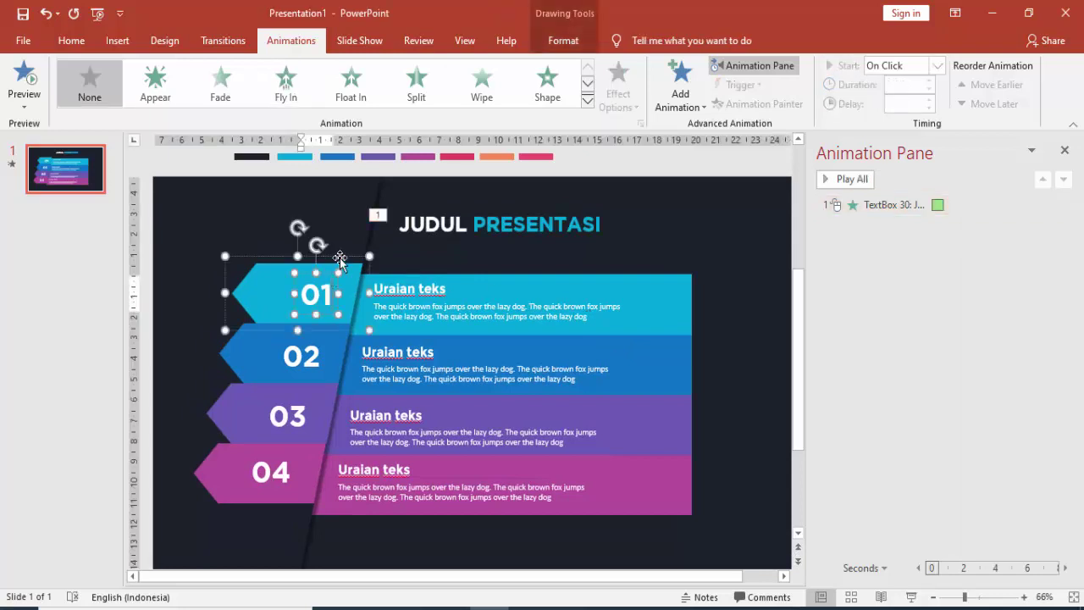
Step: Give the 01 arrow tab a Wipe From Right entrance, With Previous, delayed 0.25 seconds
{"action": "left_click", "coordinate": [338, 264]}
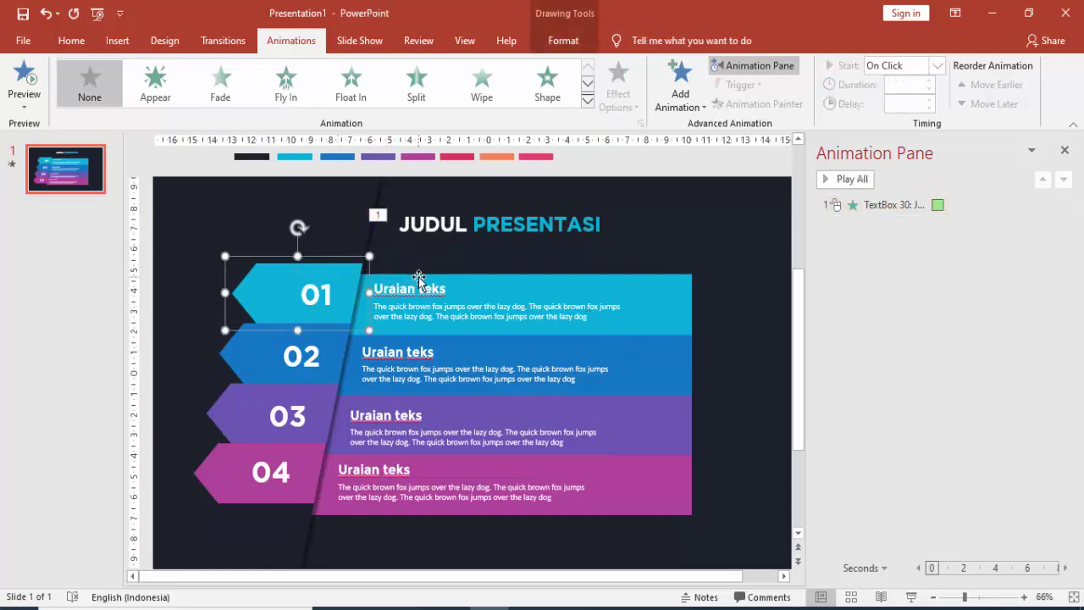
{"action": "left_click", "coordinate": [686, 85]}
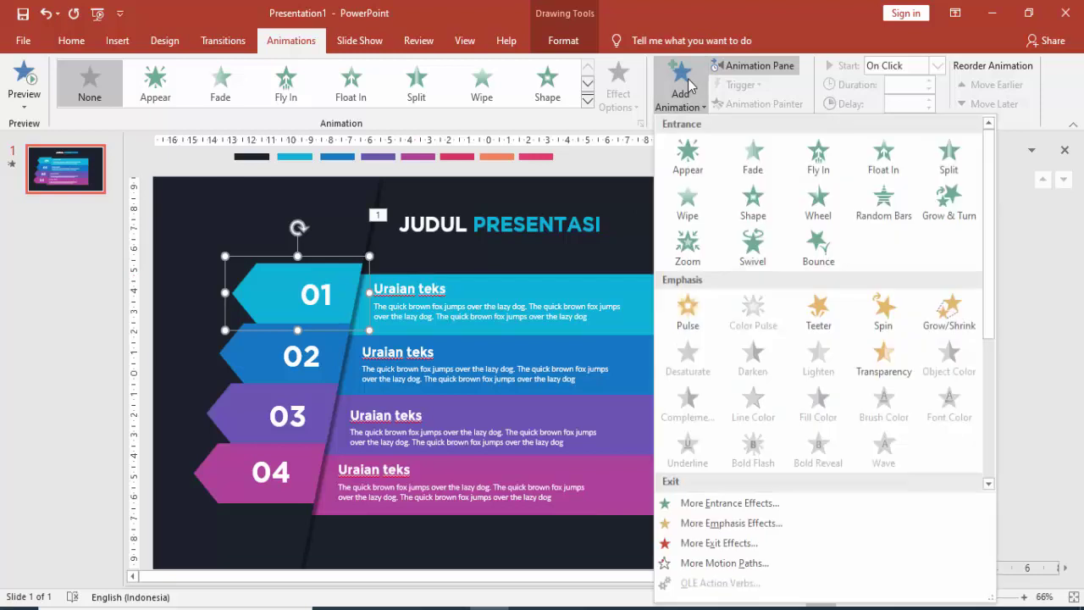
{"action": "left_click", "coordinate": [683, 198]}
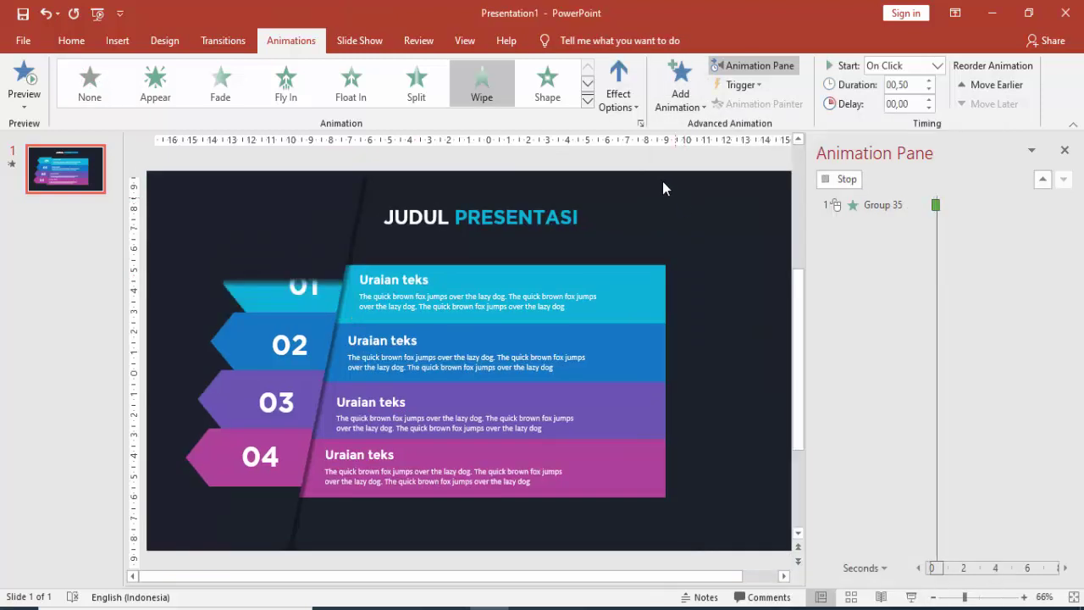
{"action": "left_click", "coordinate": [624, 77]}
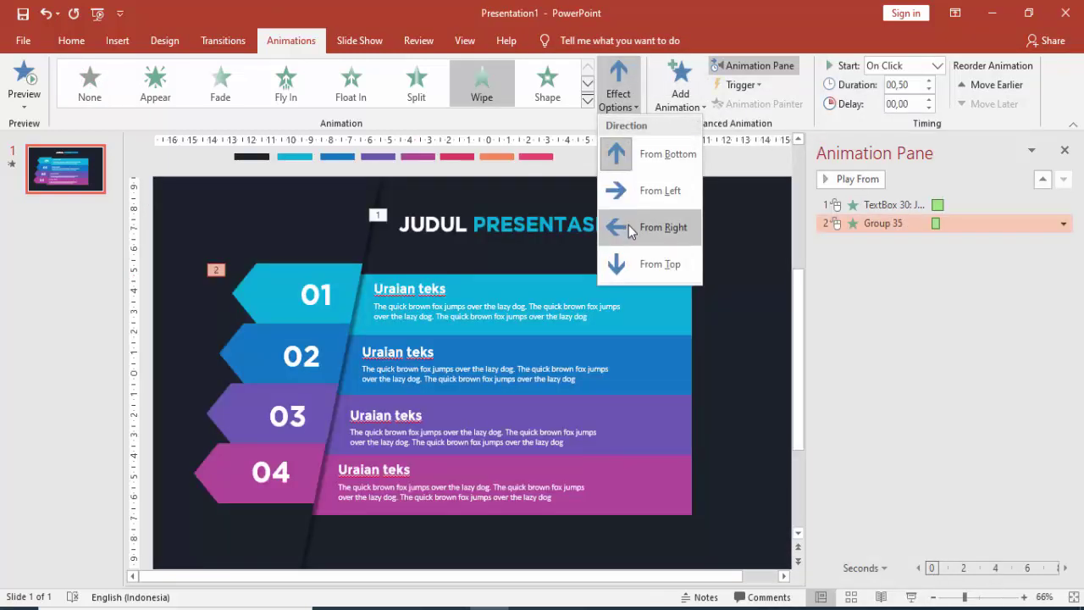
{"action": "left_click", "coordinate": [627, 225]}
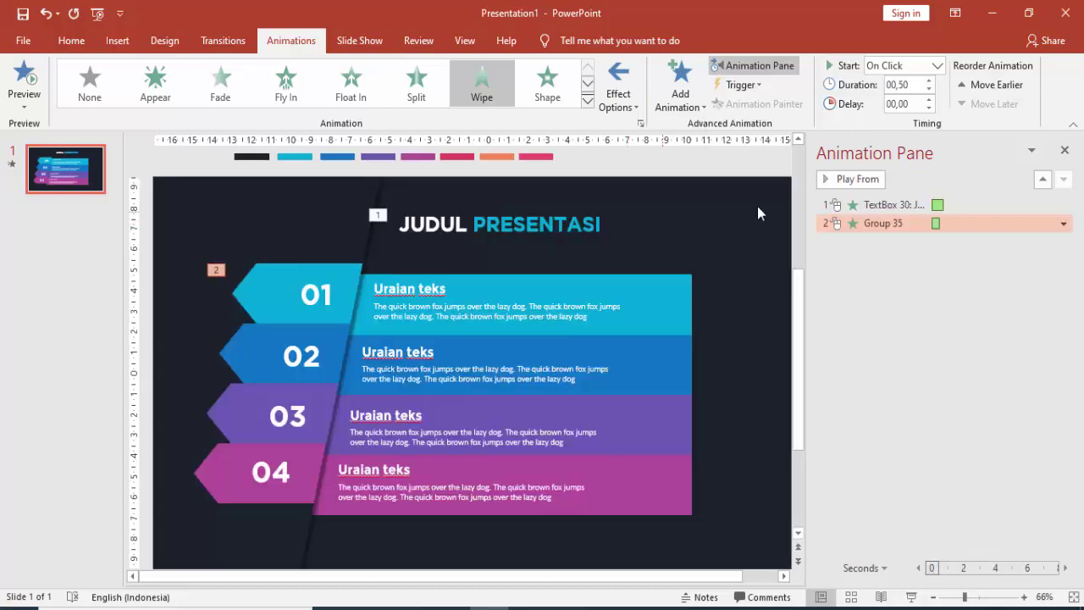
{"action": "left_click", "coordinate": [937, 65]}
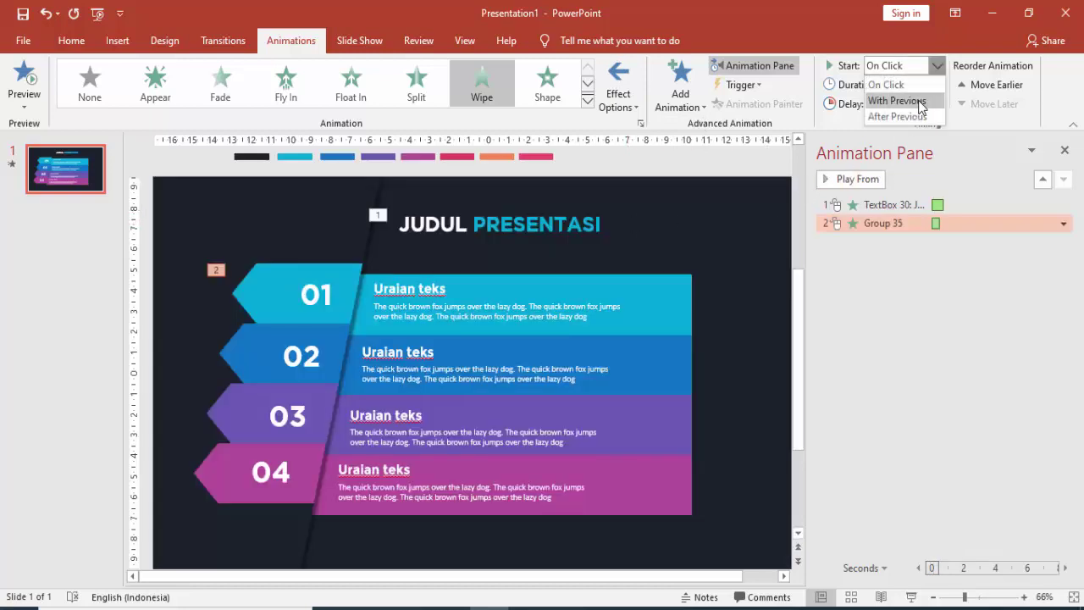
{"action": "left_click", "coordinate": [898, 99]}
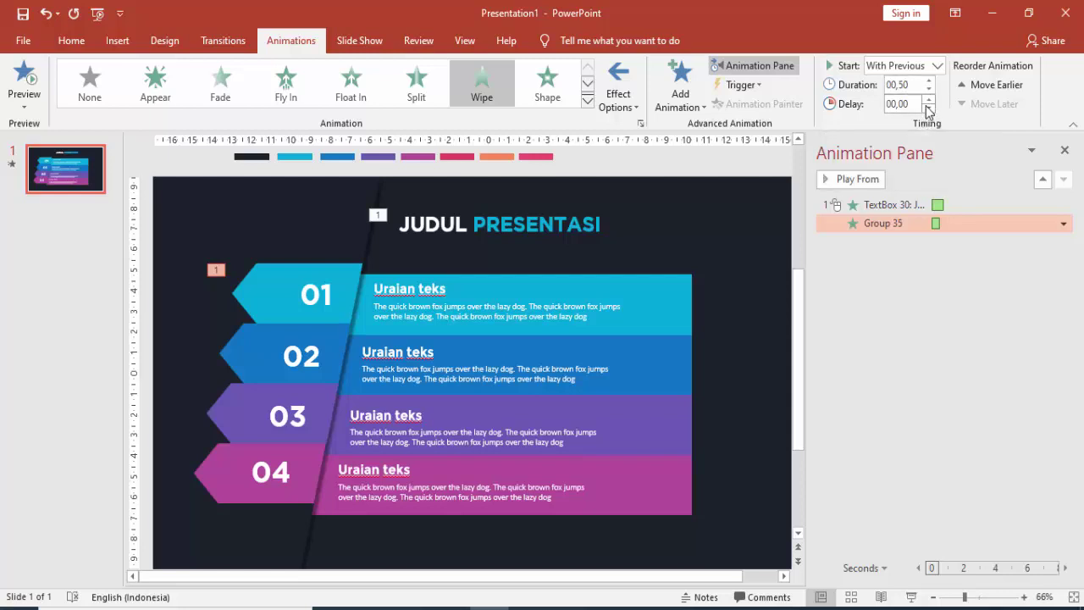
{"action": "left_click", "coordinate": [929, 99]}
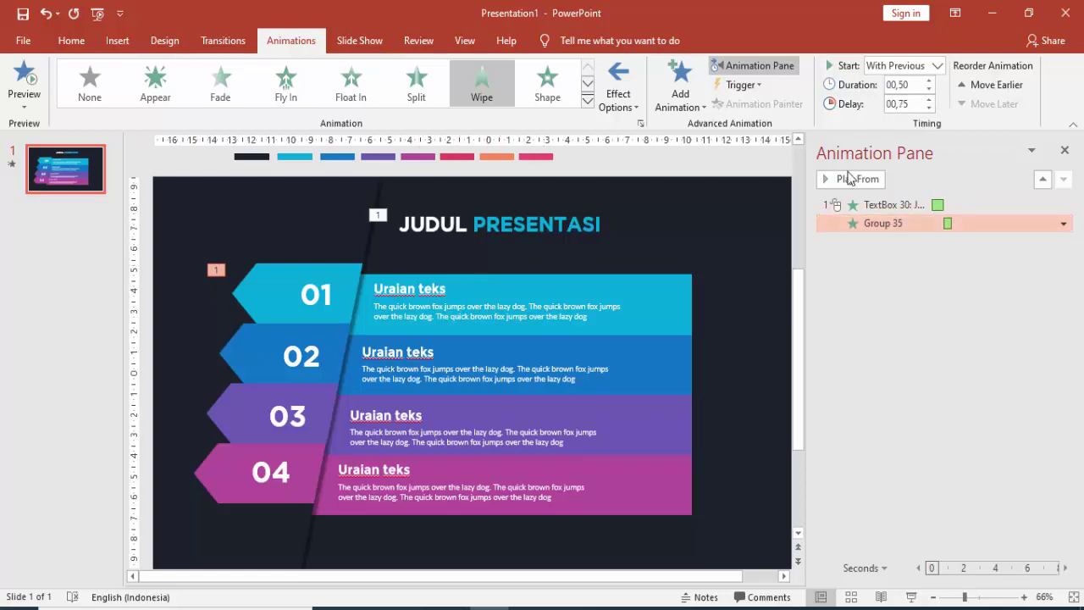
Step: Add a Fly In entrance animation to the top cyan bar of step 01
{"action": "left_click", "coordinate": [892, 206]}
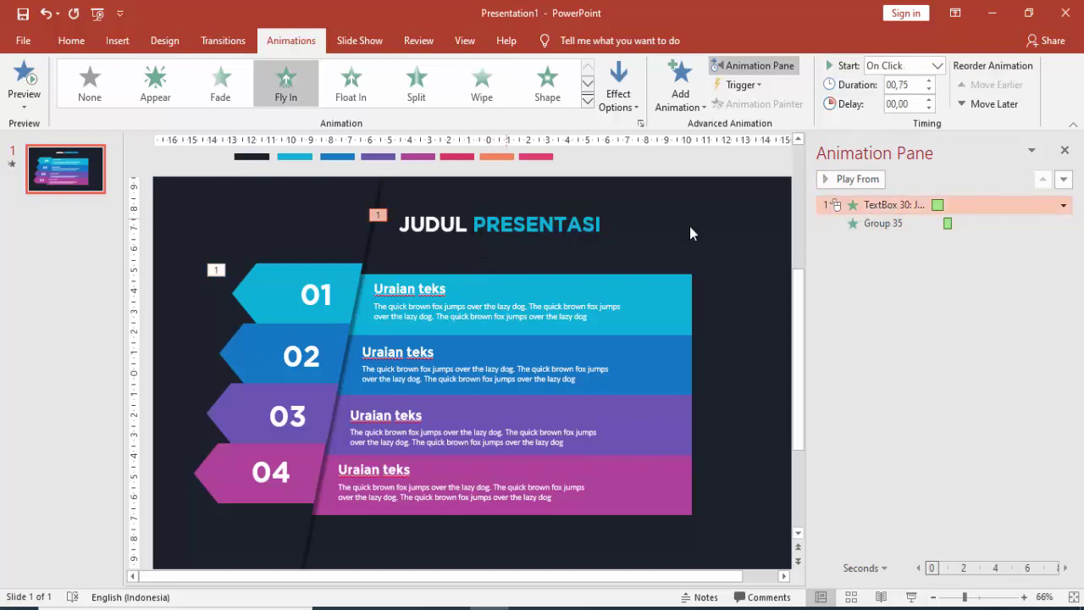
{"action": "left_click", "coordinate": [912, 226]}
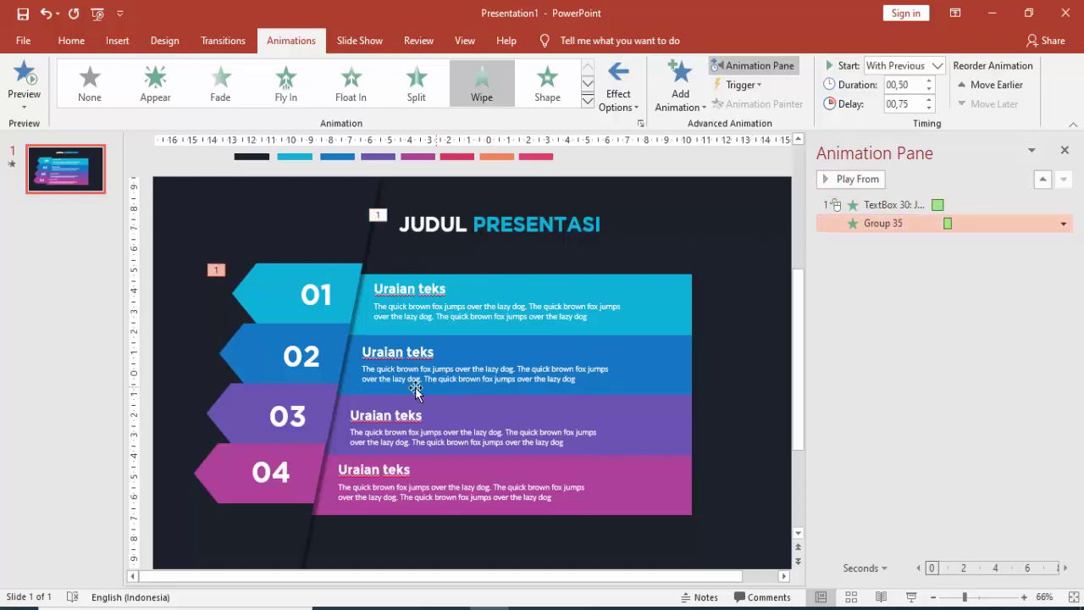
{"action": "left_click", "coordinate": [692, 293]}
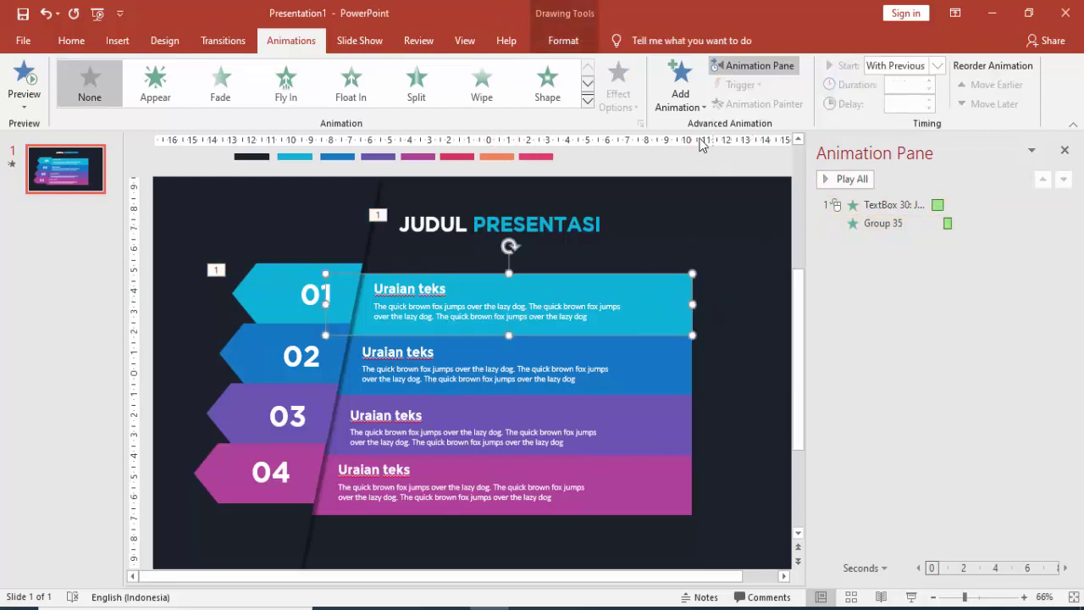
{"action": "left_click", "coordinate": [680, 85]}
{"action": "left_click", "coordinate": [819, 157]}
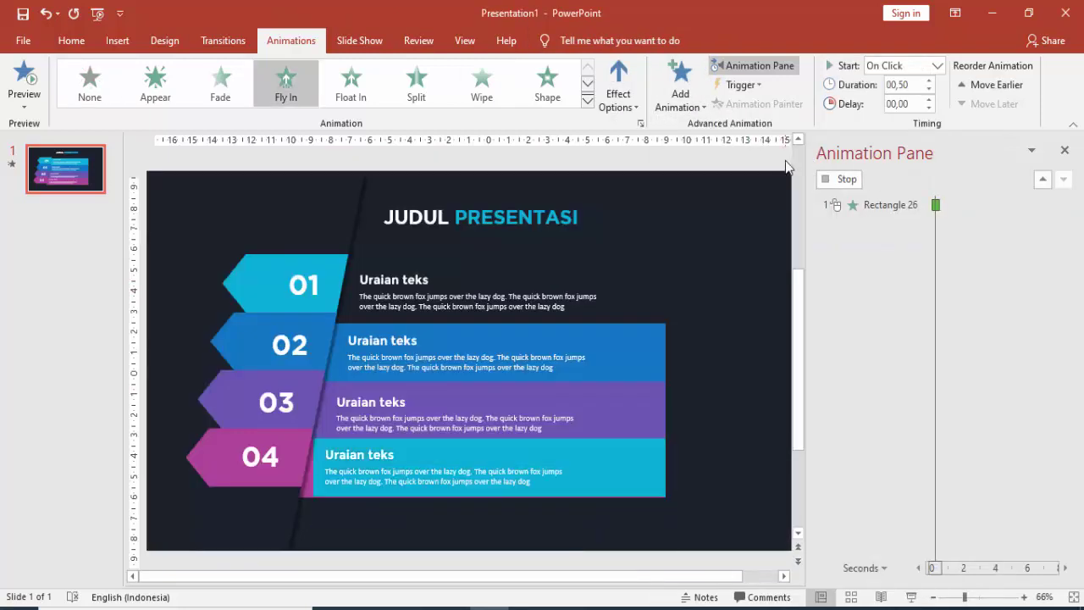
{"action": "left_click", "coordinate": [619, 95]}
Step: Make the cyan bar fly in from the left, With Previous, after a 0.75-second delay
{"action": "left_click", "coordinate": [625, 228]}
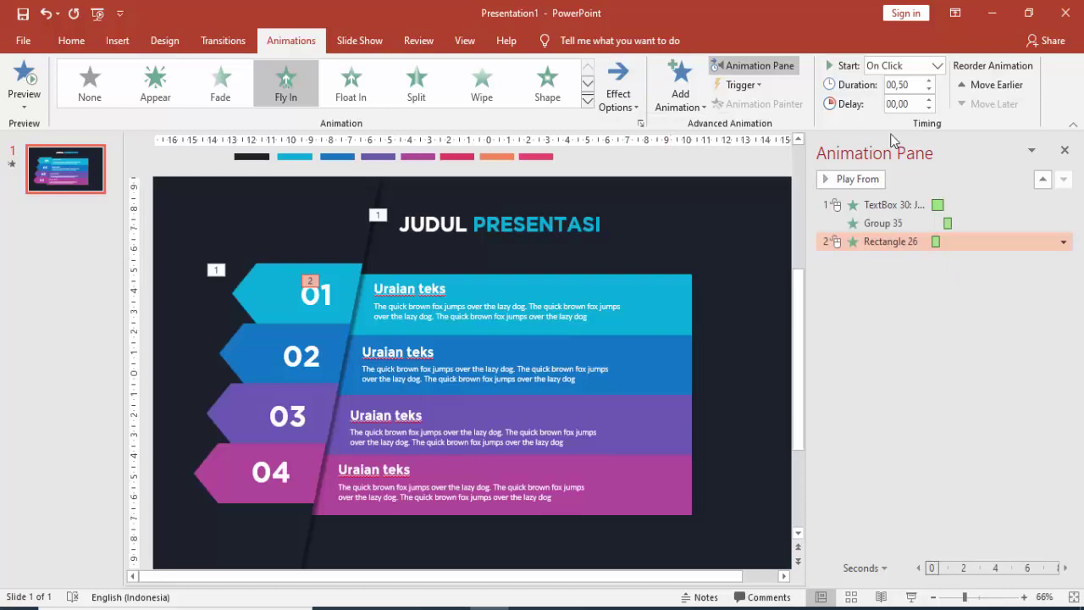
{"action": "left_click", "coordinate": [937, 66]}
{"action": "left_click", "coordinate": [885, 99]}
{"action": "left_click", "coordinate": [929, 100]}
{"action": "left_click", "coordinate": [928, 100]}
{"action": "left_click", "coordinate": [929, 100]}
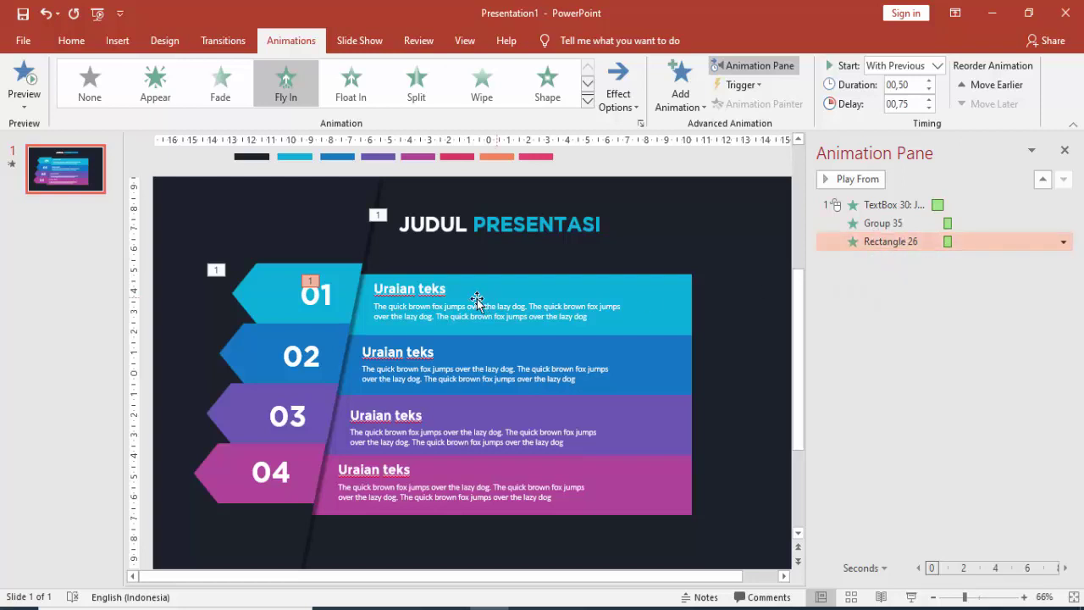
{"action": "left_click", "coordinate": [417, 291]}
{"action": "left_click", "coordinate": [432, 278]}
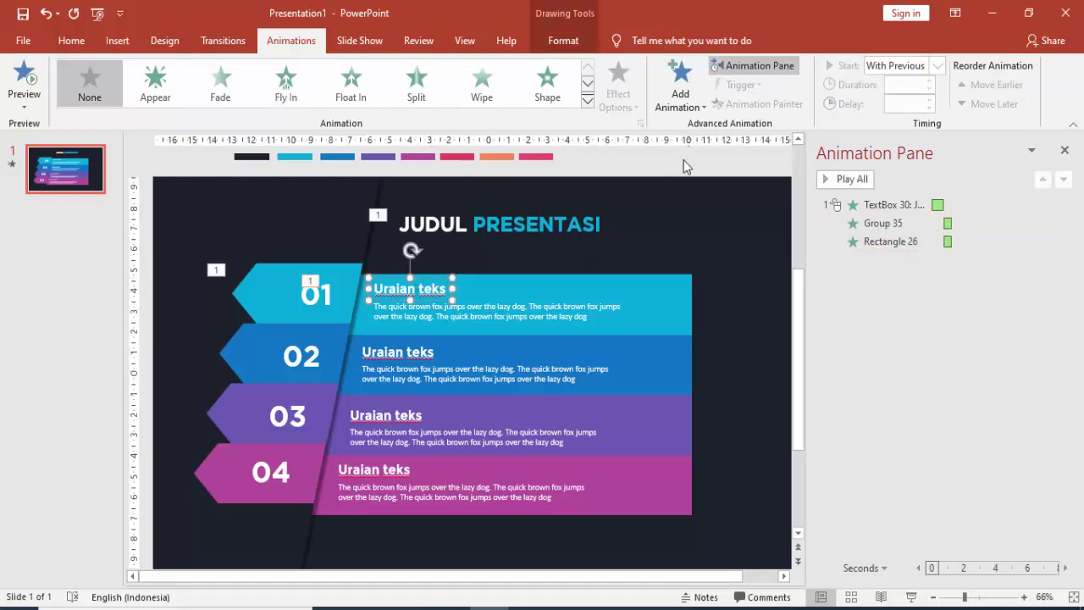
Step: Give the 01 heading a Fly In from Left, With Previous, with a 1-second delay
{"action": "left_click", "coordinate": [688, 93]}
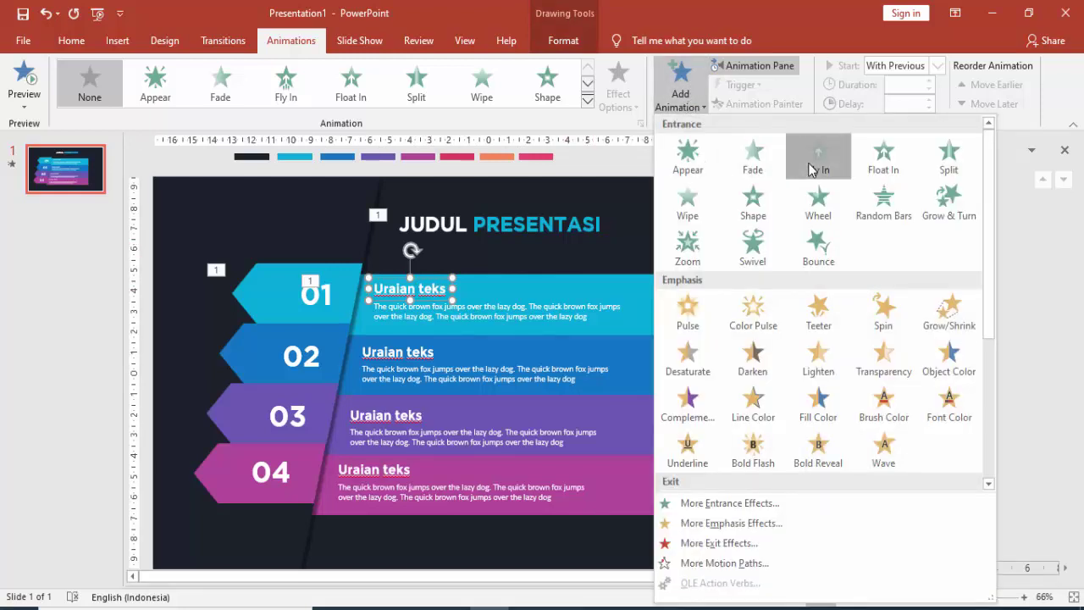
{"action": "left_click", "coordinate": [819, 157]}
{"action": "left_click", "coordinate": [616, 80]}
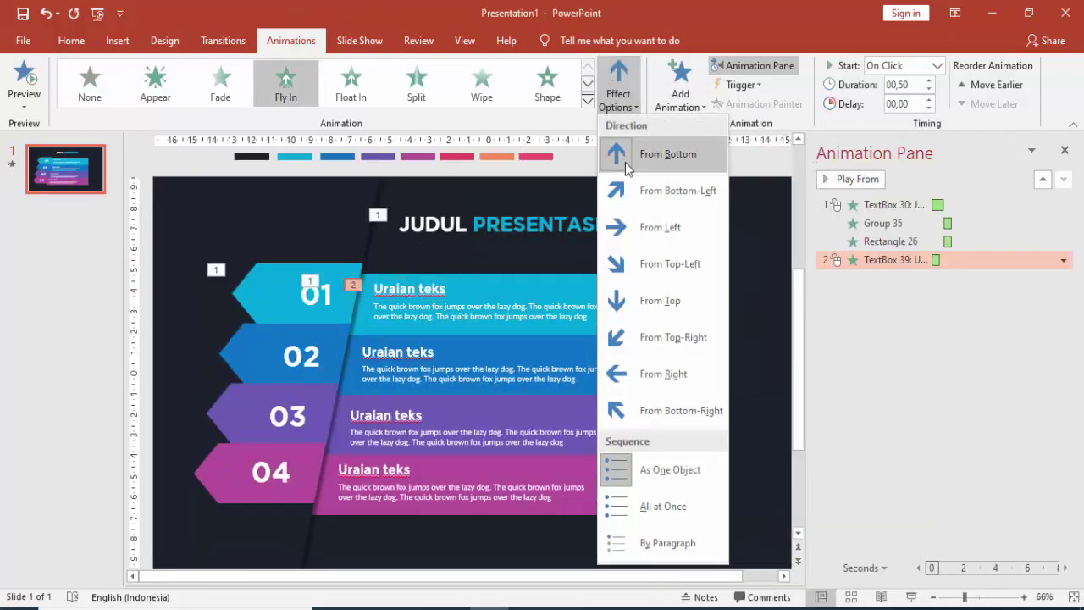
{"action": "left_click", "coordinate": [630, 229]}
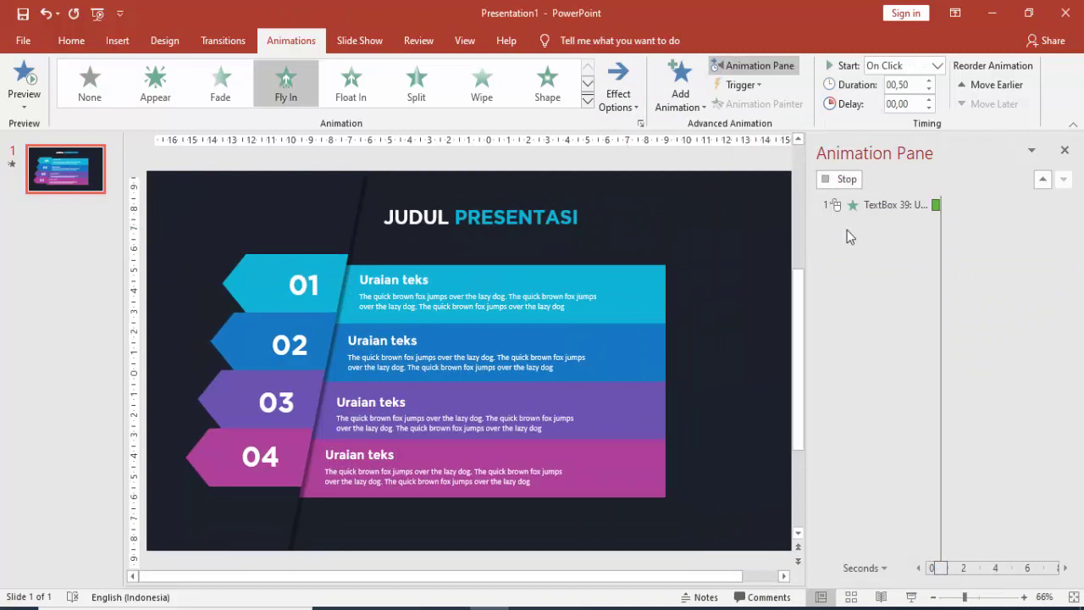
{"action": "left_click", "coordinate": [937, 65]}
{"action": "left_click", "coordinate": [898, 99]}
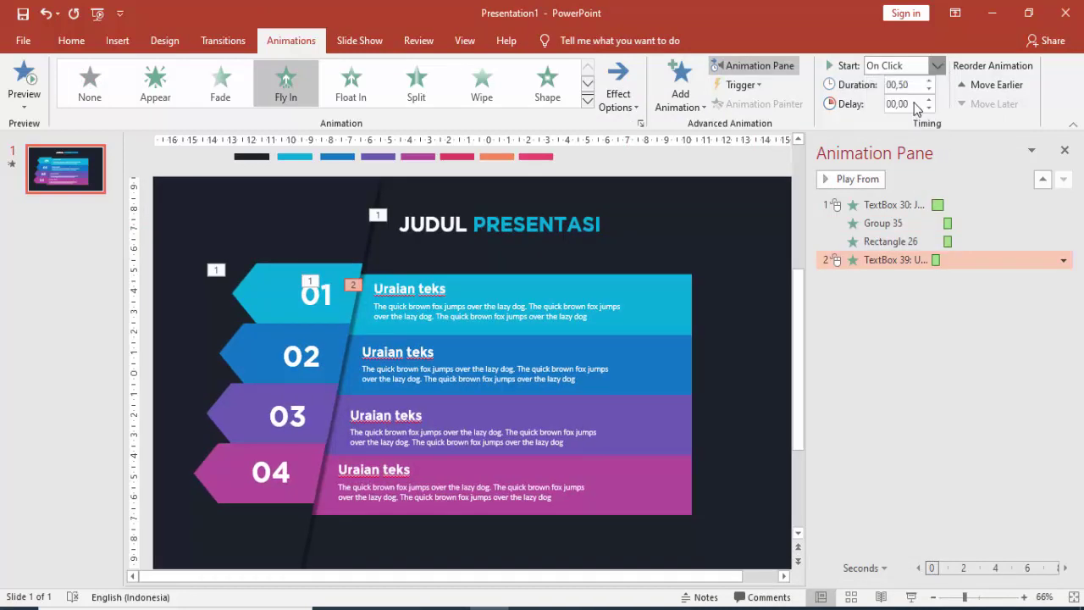
{"action": "left_click", "coordinate": [929, 99]}
{"action": "left_click", "coordinate": [929, 99]}
{"action": "left_click", "coordinate": [929, 99]}
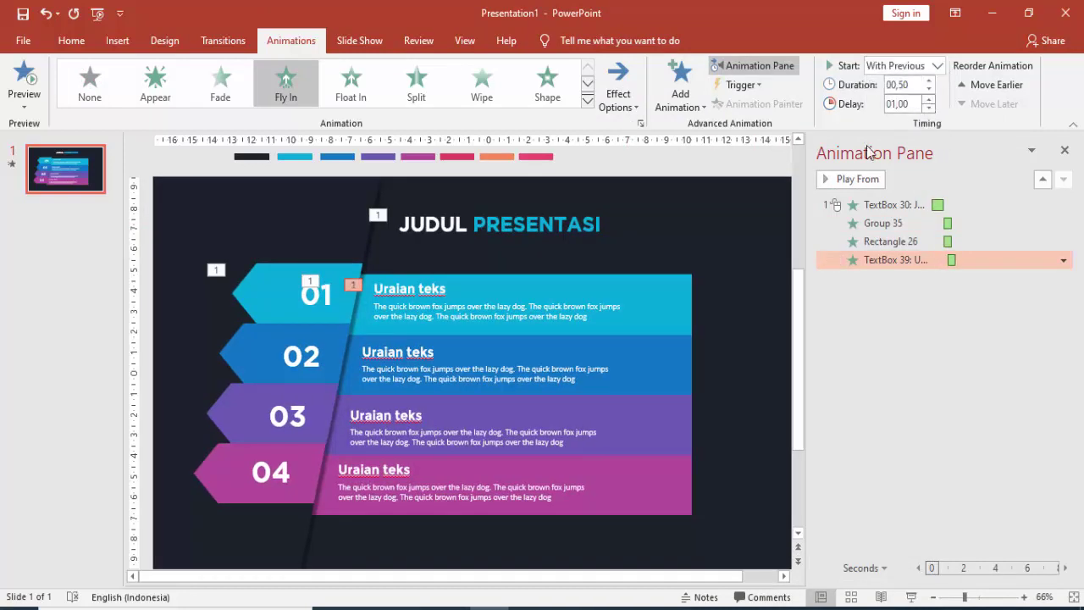
Step: Copy the heading's animation to the 01 description with Animation Painter, then preview from the start
{"action": "left_click", "coordinate": [431, 293]}
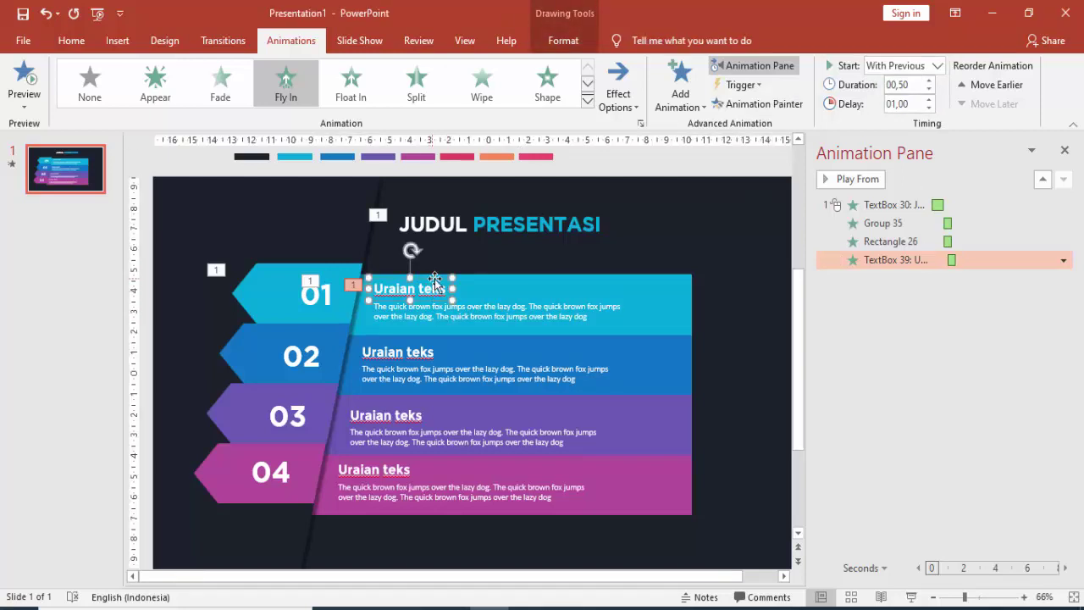
{"action": "left_click", "coordinate": [756, 104]}
{"action": "left_click", "coordinate": [477, 310]}
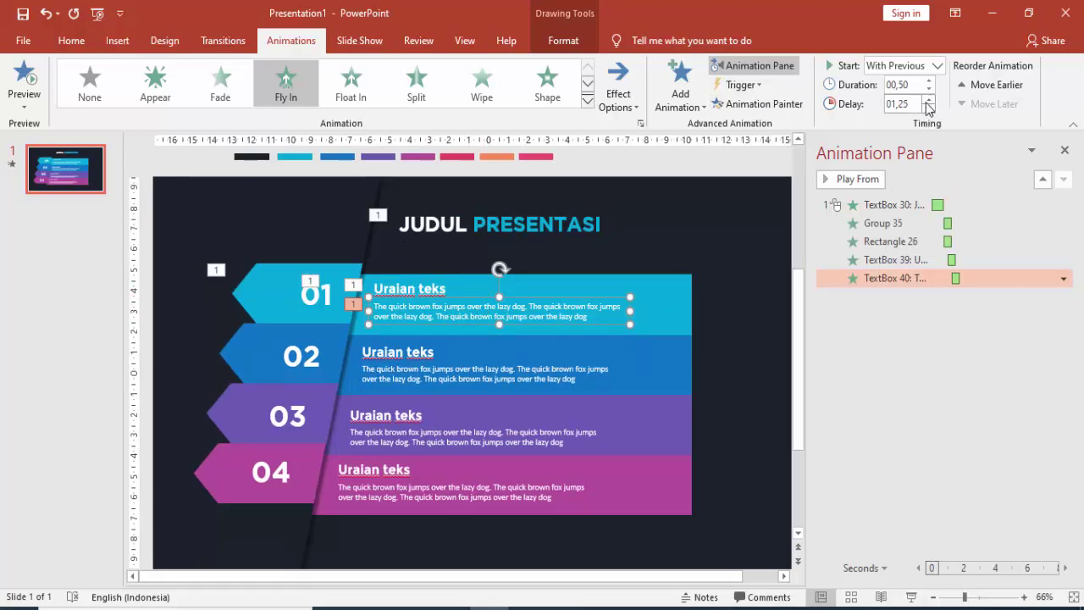
{"action": "left_click", "coordinate": [866, 206]}
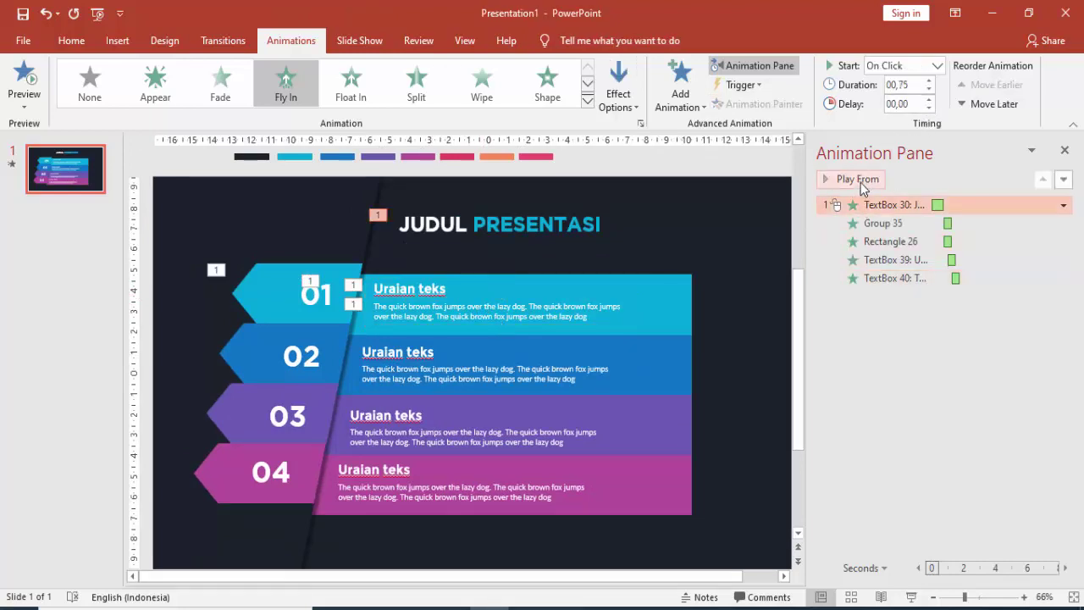
{"action": "left_click", "coordinate": [858, 178]}
Step: Select all eight step heading and description text boxes and send them to the back
{"action": "left_click", "coordinate": [413, 294]}
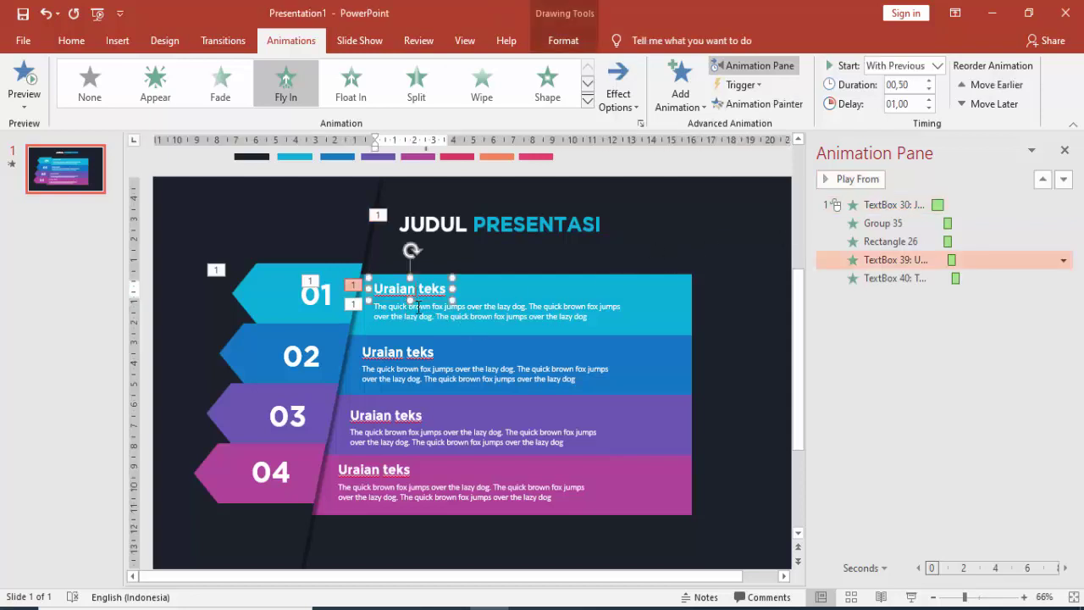
{"action": "left_click", "coordinate": [414, 310], "text": "shift"}
{"action": "left_click", "coordinate": [404, 352], "text": "shift"}
{"action": "left_click", "coordinate": [397, 379], "text": "shift"}
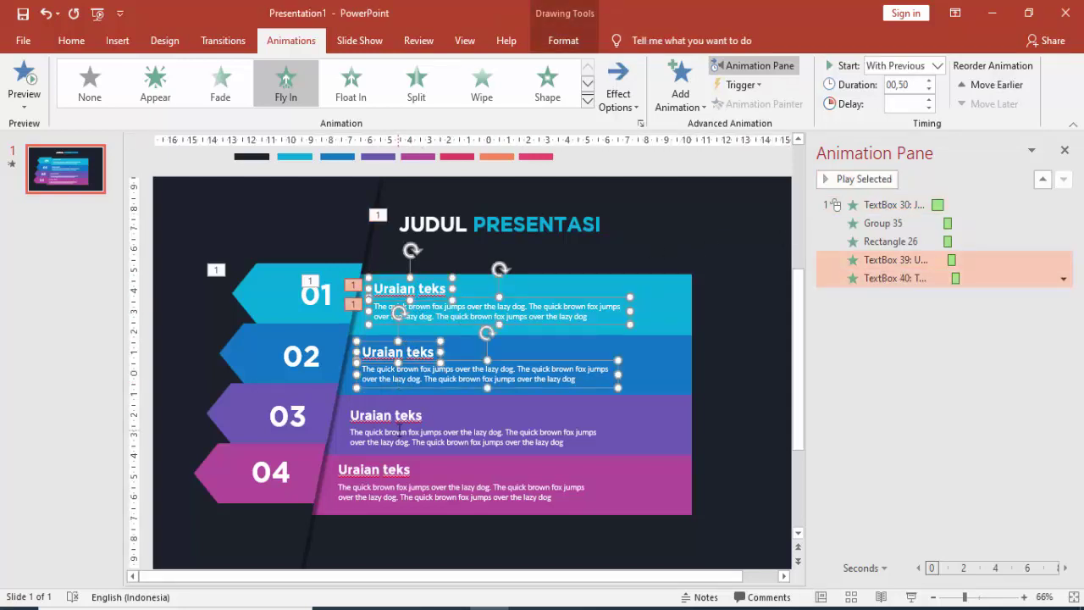
{"action": "left_click", "coordinate": [398, 415], "text": "shift"}
{"action": "left_click", "coordinate": [398, 435], "text": "shift"}
{"action": "left_click", "coordinate": [390, 471], "text": "shift"}
{"action": "left_click", "coordinate": [387, 492], "text": "shift"}
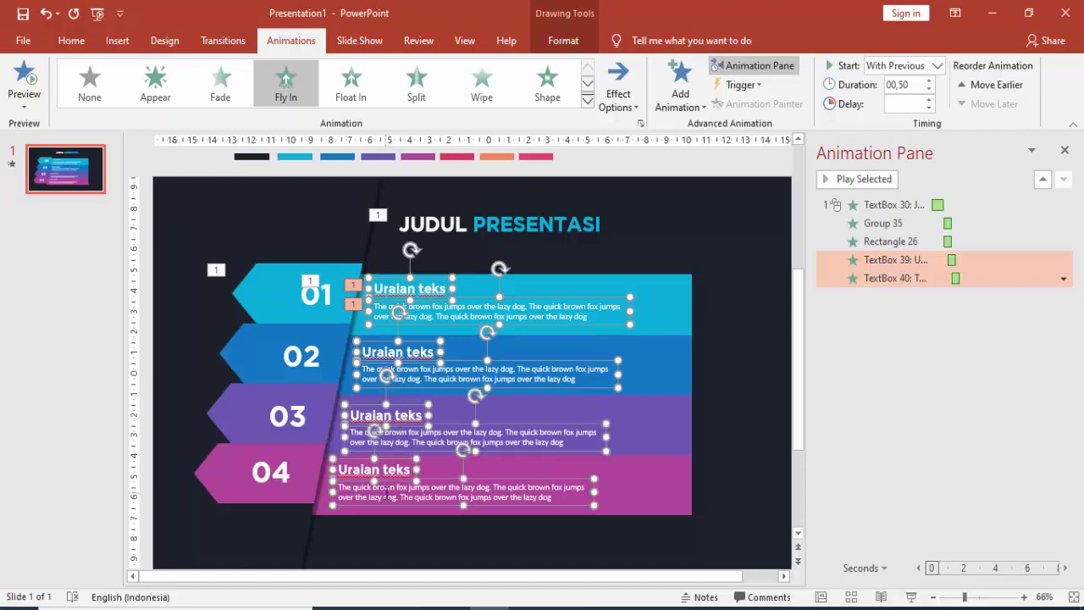
{"action": "right_click", "coordinate": [393, 490]}
{"action": "key", "text": "Escape"}
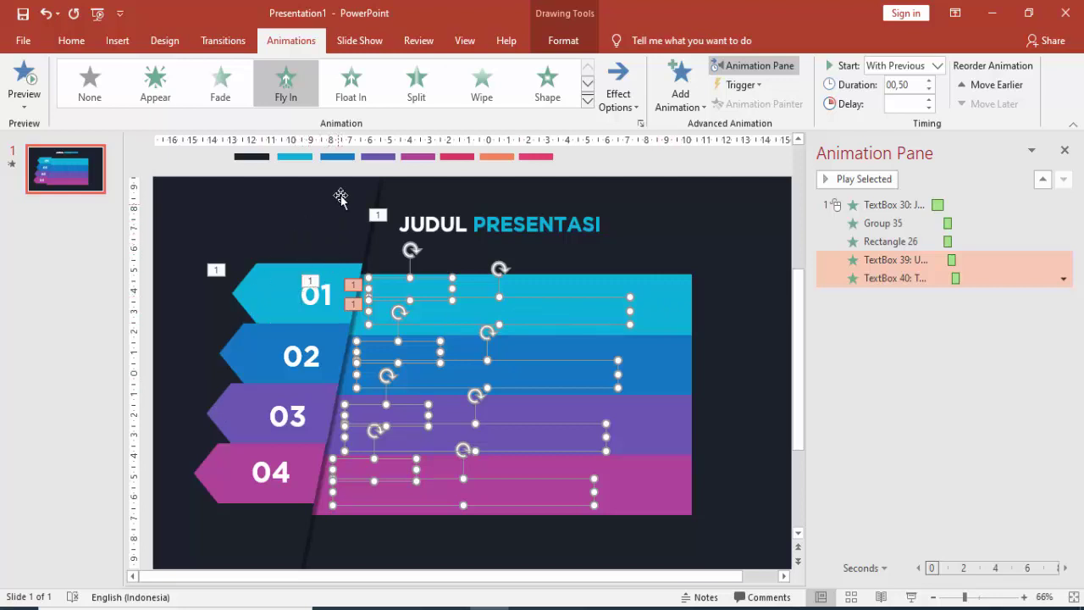
Step: Send the four colour bars to the back behind the text, then preview the animations
{"action": "left_click", "coordinate": [325, 221]}
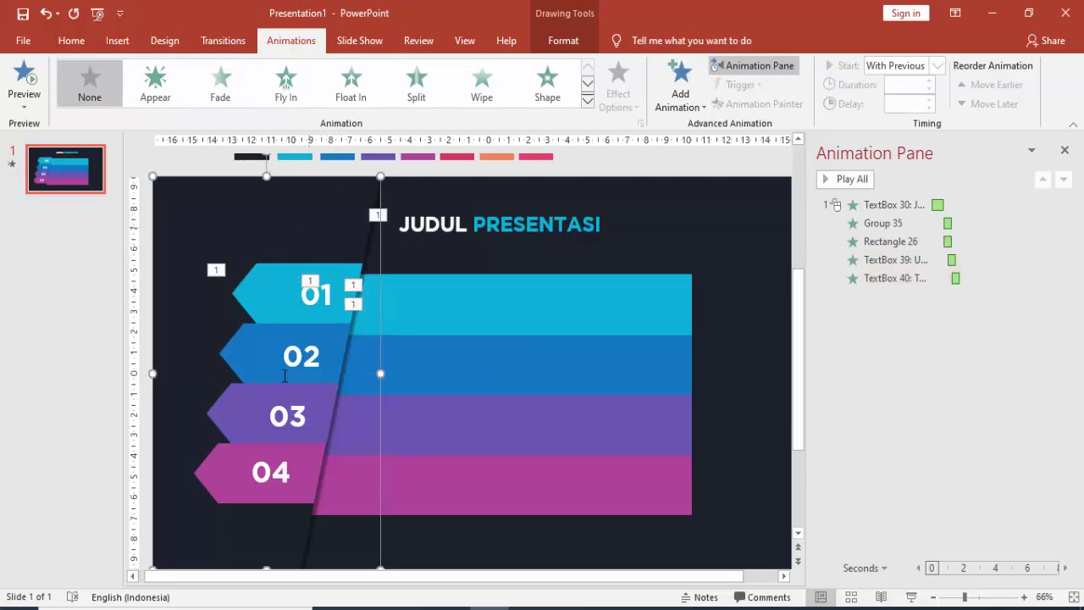
{"action": "left_click", "coordinate": [535, 295]}
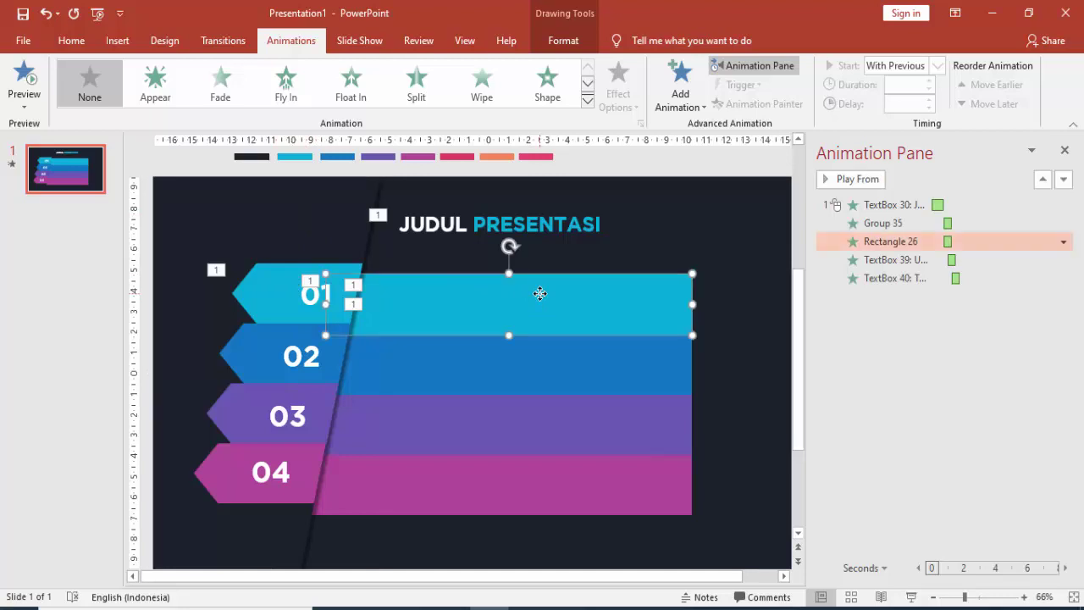
{"action": "left_click", "coordinate": [553, 373], "text": "shift"}
{"action": "left_click", "coordinate": [535, 435], "text": "shift"}
{"action": "left_click", "coordinate": [520, 489], "text": "shift"}
{"action": "right_click", "coordinate": [525, 498]}
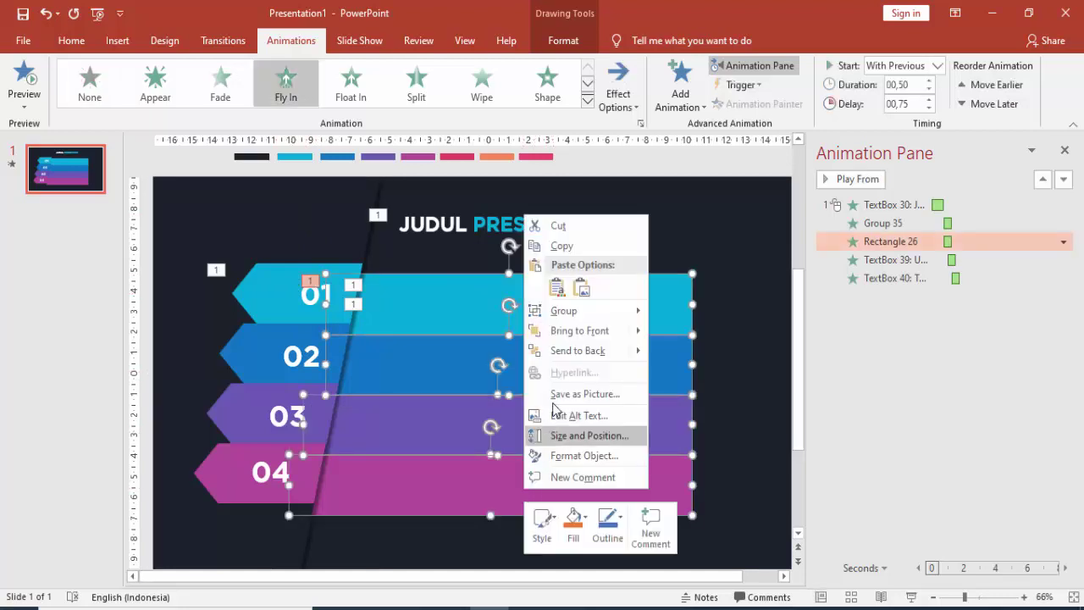
{"action": "left_click", "coordinate": [564, 351]}
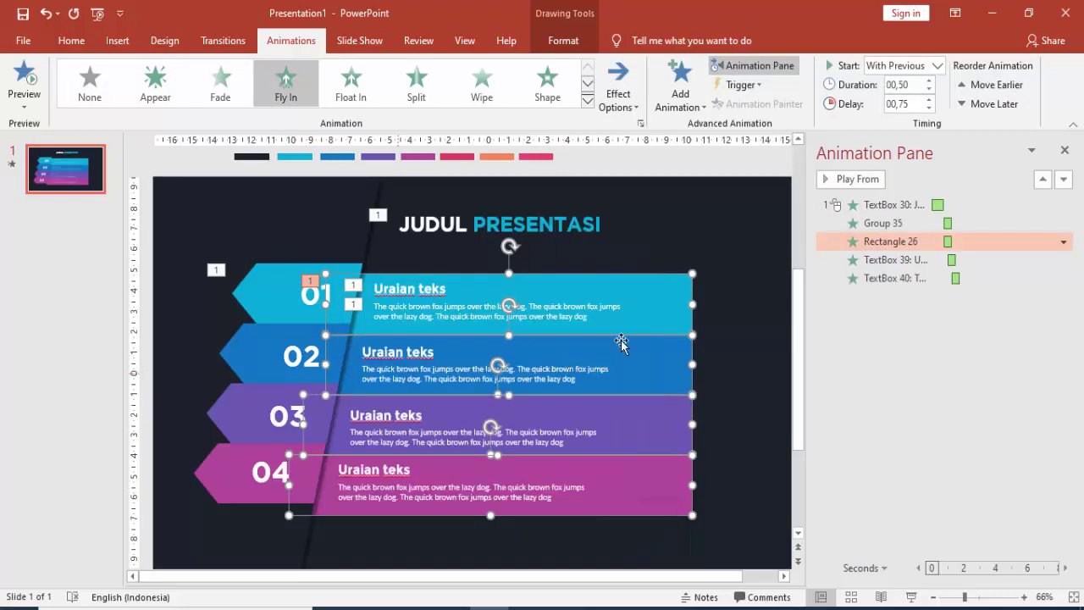
{"action": "left_click", "coordinate": [890, 205]}
{"action": "left_click", "coordinate": [873, 180]}
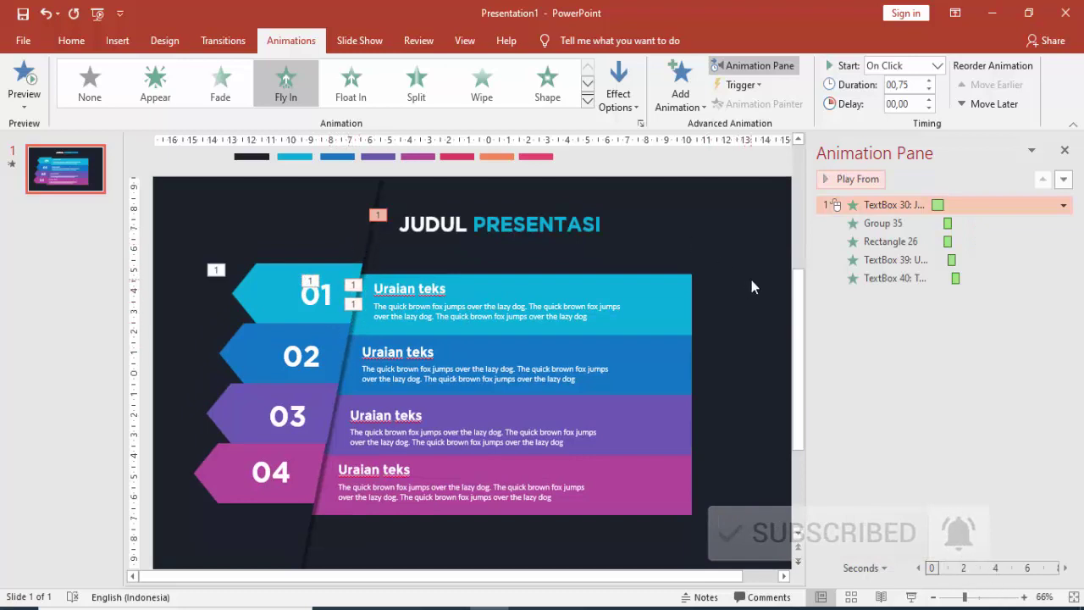
Step: Copy the 01 arrow's Wipe animation to the 02 arrow and delay it to 1.75 seconds
{"action": "left_click", "coordinate": [763, 311]}
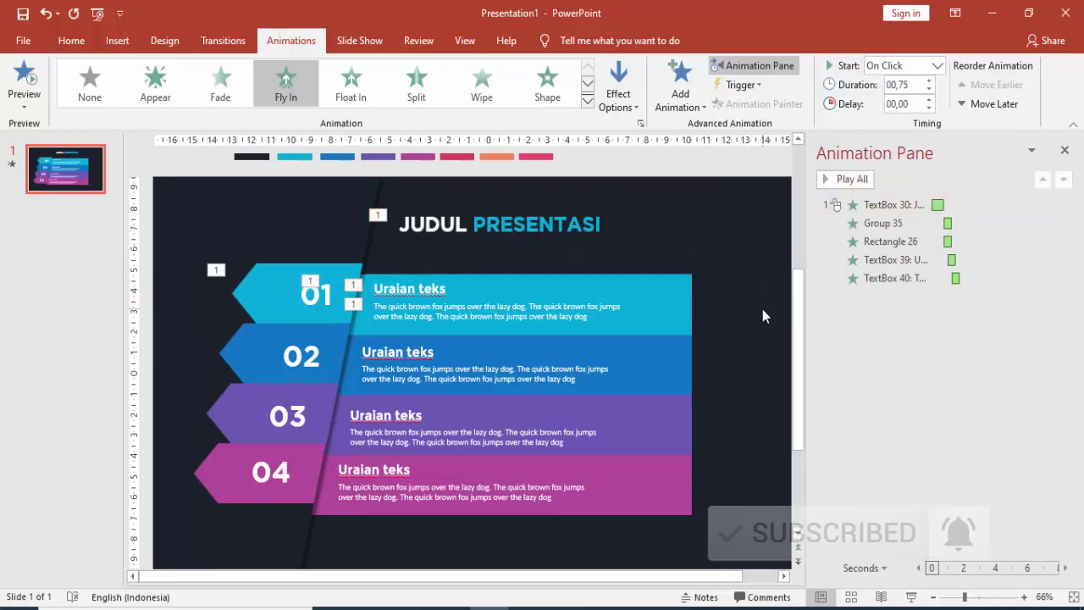
{"action": "left_click", "coordinate": [310, 282]}
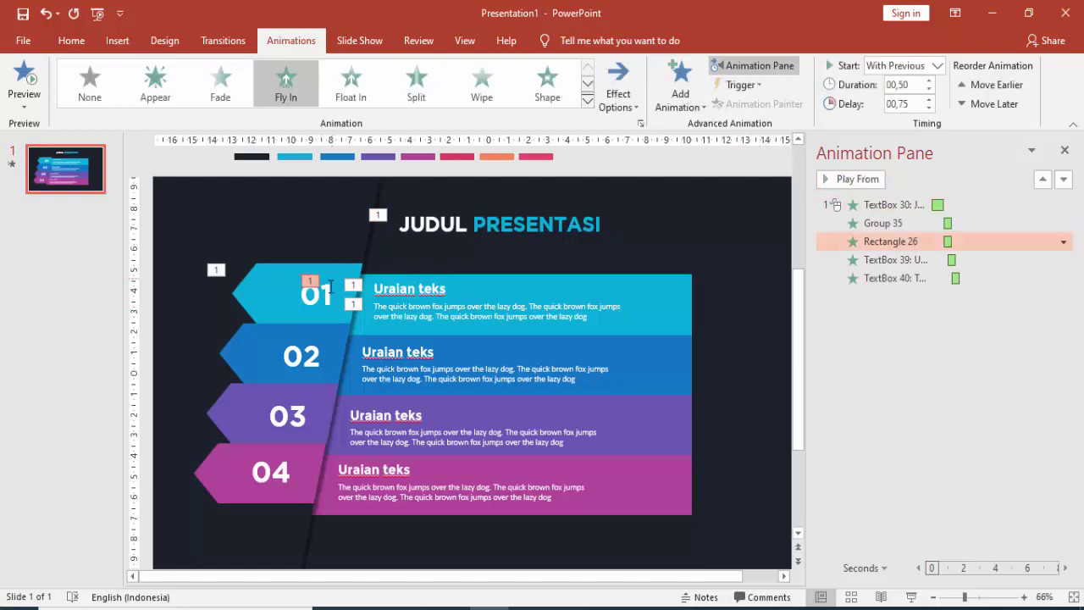
{"action": "left_click", "coordinate": [321, 293]}
{"action": "left_click", "coordinate": [322, 290]}
{"action": "left_click", "coordinate": [305, 283]}
{"action": "left_click", "coordinate": [291, 294]}
{"action": "left_click", "coordinate": [756, 104]}
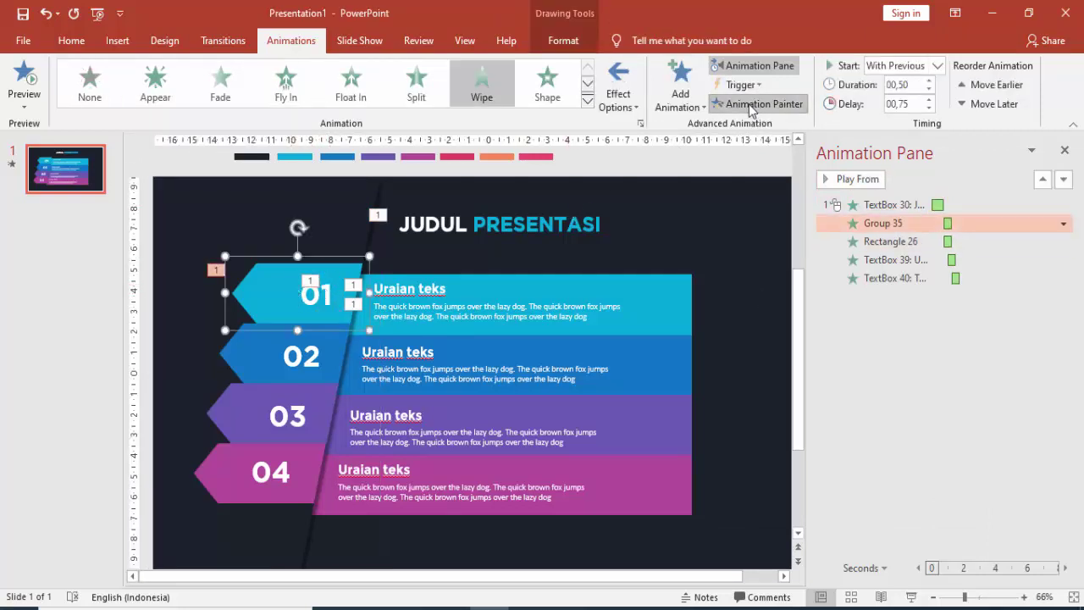
{"action": "left_click", "coordinate": [306, 357]}
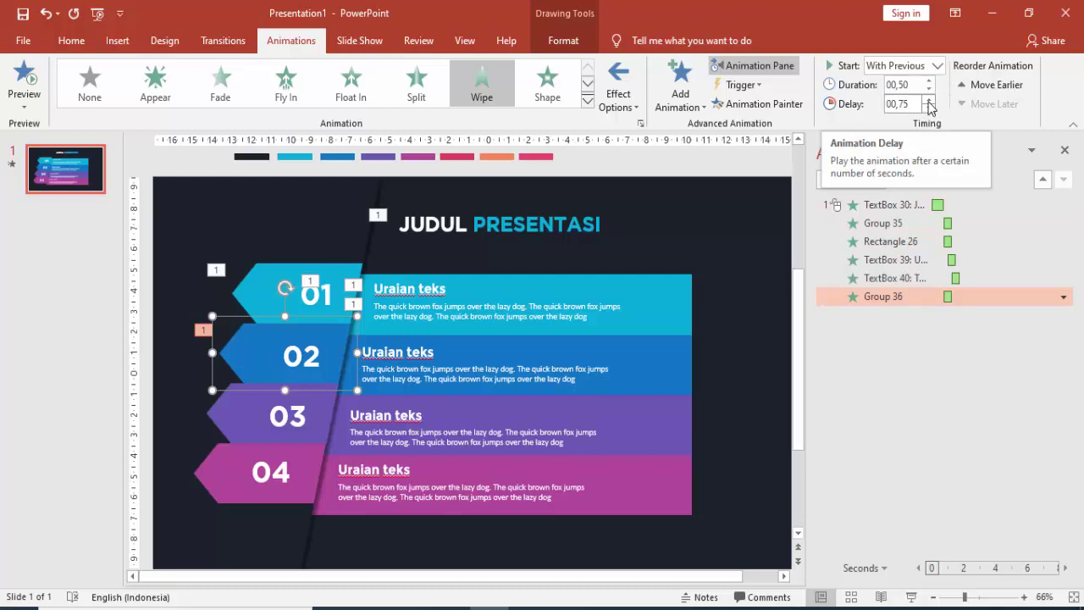
{"action": "left_click", "coordinate": [928, 101]}
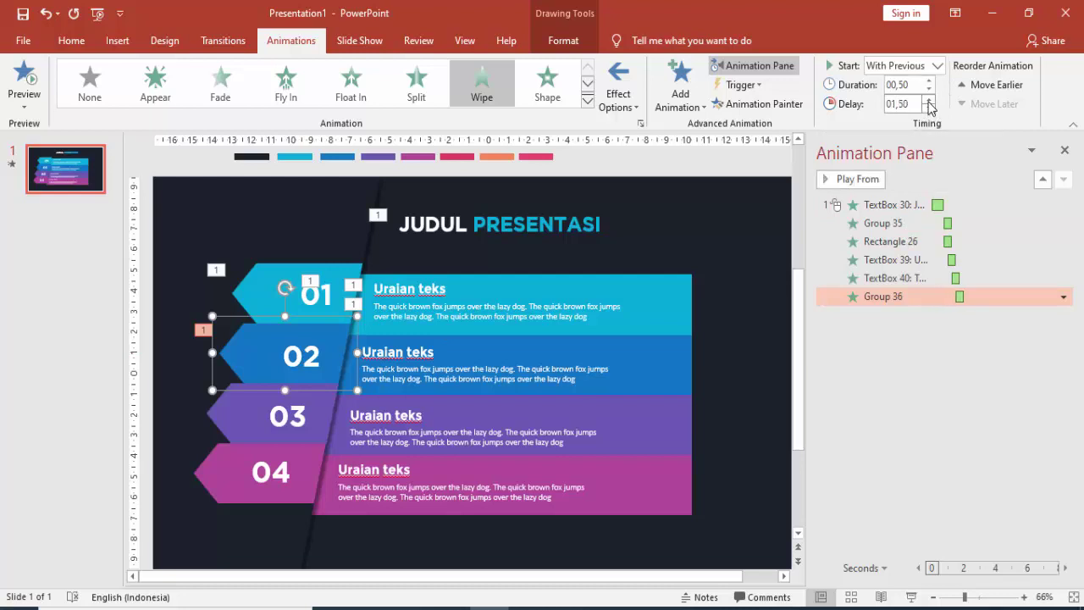
{"action": "left_click", "coordinate": [929, 101]}
Step: Copy the 01 band's Fly In to the 02 band, With Previous at a 1.75-second delay
{"action": "left_click", "coordinate": [422, 288]}
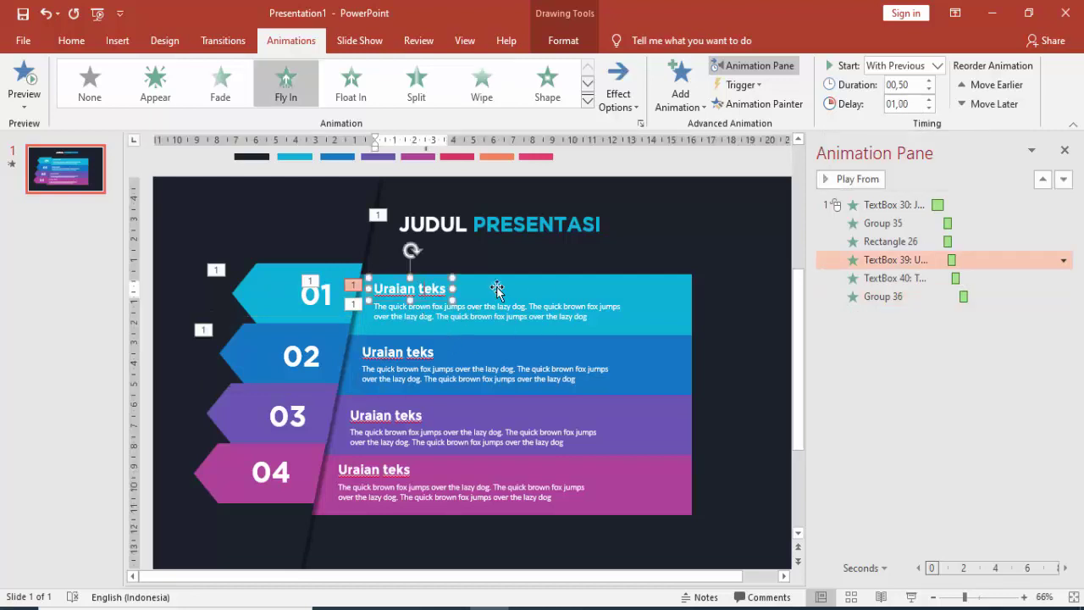
{"action": "left_click", "coordinate": [603, 286]}
{"action": "left_click", "coordinate": [790, 108]}
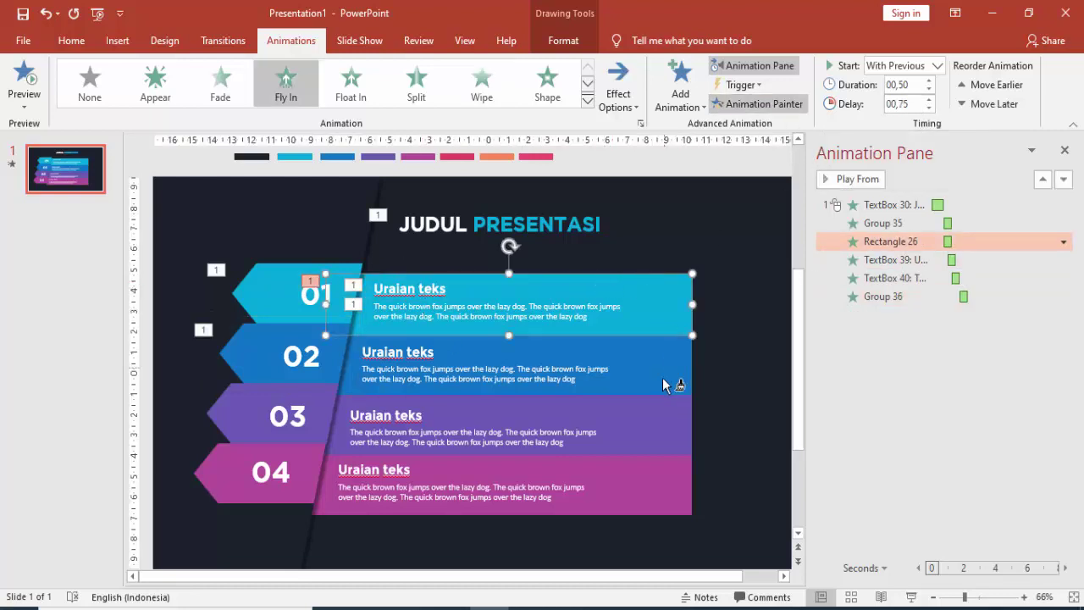
{"action": "left_click", "coordinate": [682, 370]}
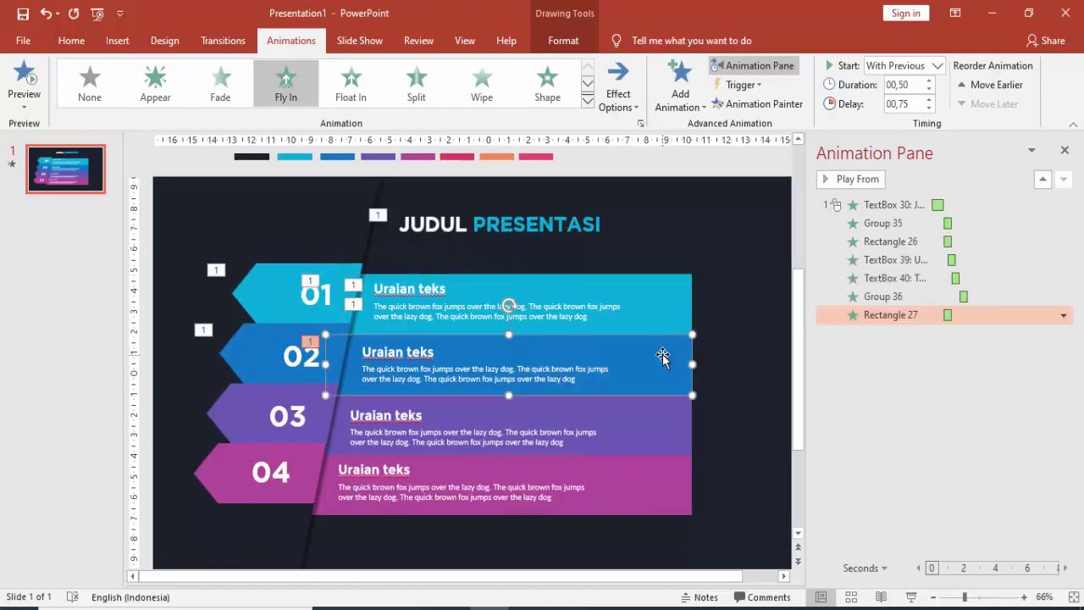
{"action": "left_click", "coordinate": [937, 65]}
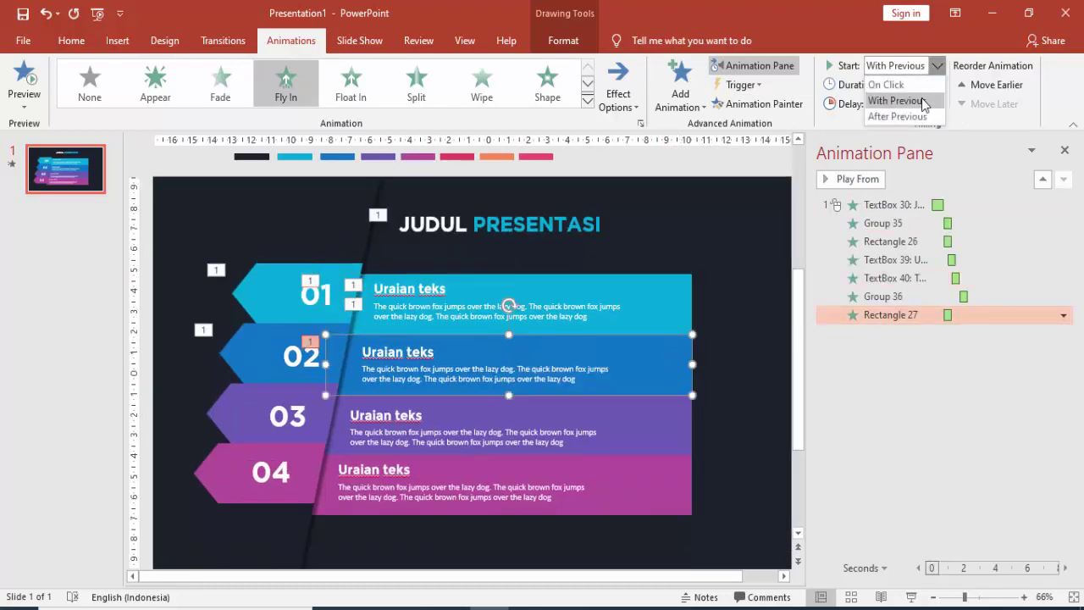
{"action": "left_click", "coordinate": [902, 84]}
{"action": "left_click", "coordinate": [928, 99]}
{"action": "left_click", "coordinate": [929, 100]}
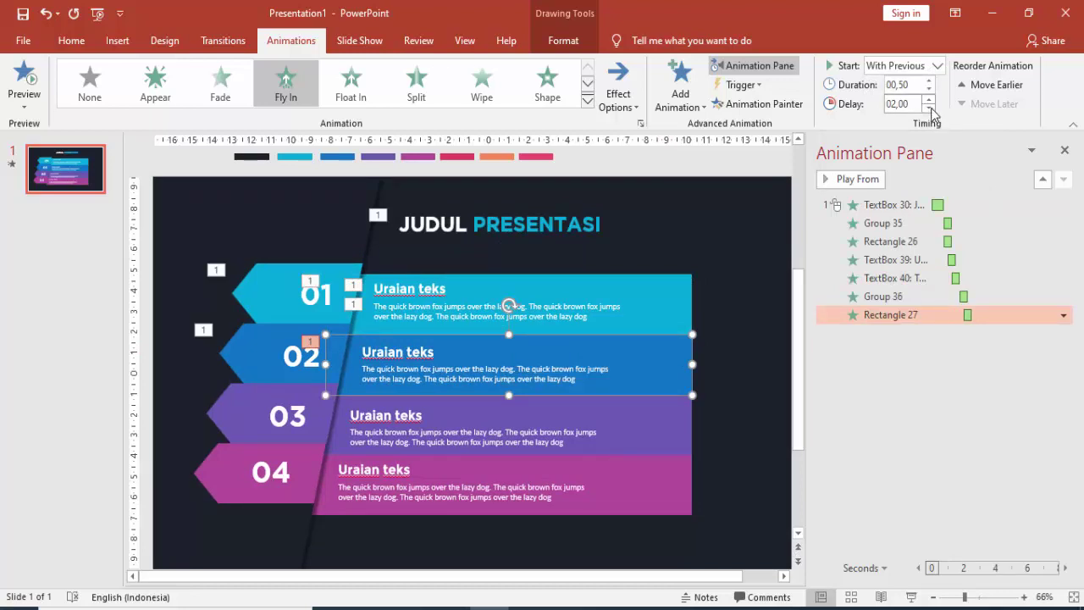
{"action": "left_click", "coordinate": [929, 107]}
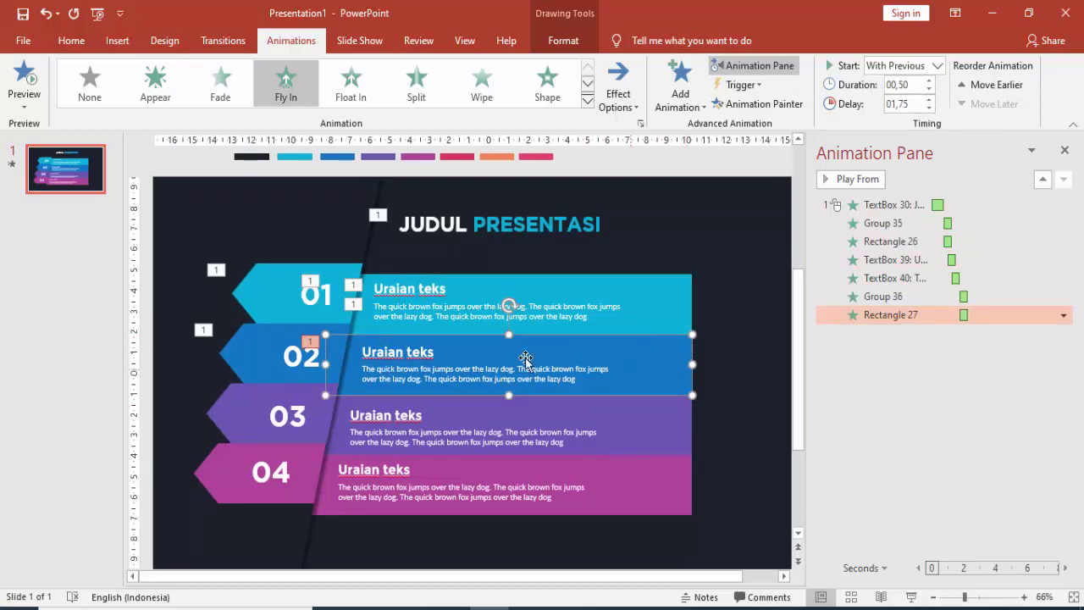
{"action": "left_click", "coordinate": [261, 354]}
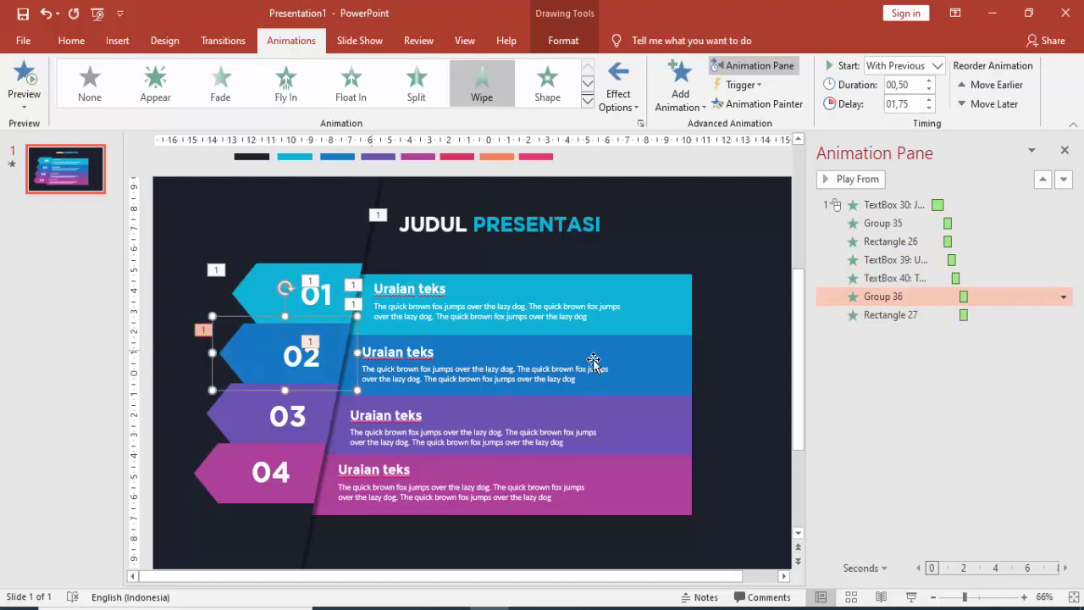
{"action": "left_click", "coordinate": [644, 358]}
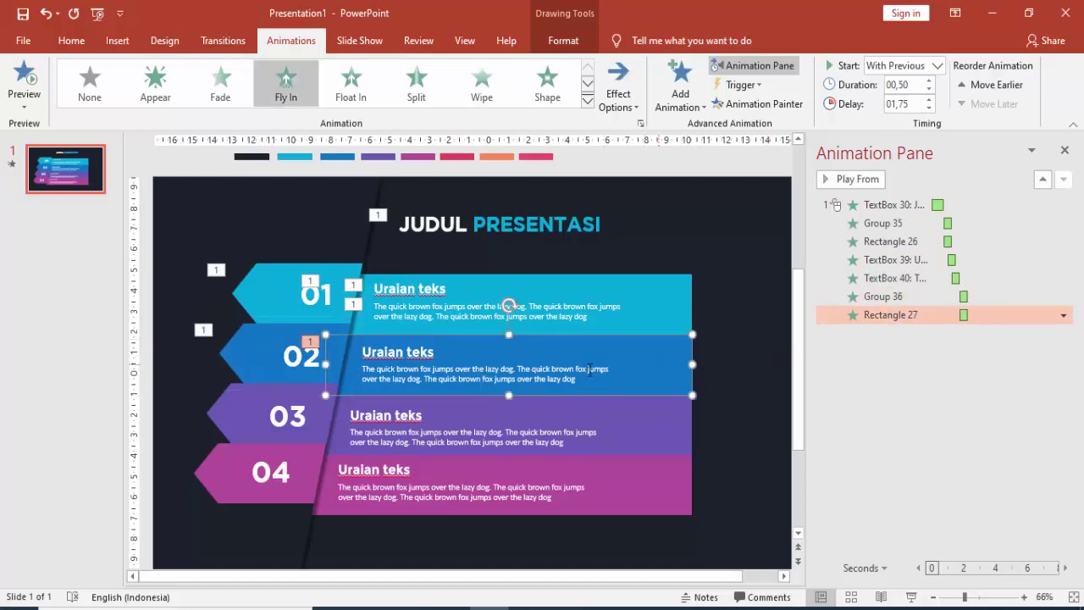
Step: Copy the Fly In to the 02 heading and body text, delayed 2.00 and 2.25 seconds
{"action": "left_click", "coordinate": [421, 287]}
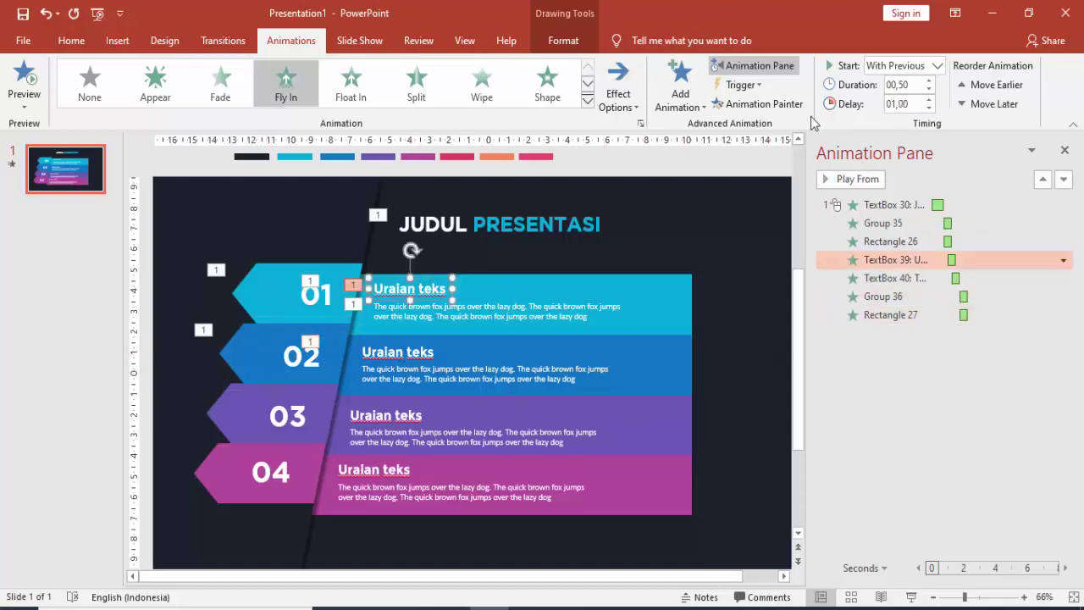
{"action": "left_click", "coordinate": [759, 104]}
{"action": "left_click", "coordinate": [416, 357]}
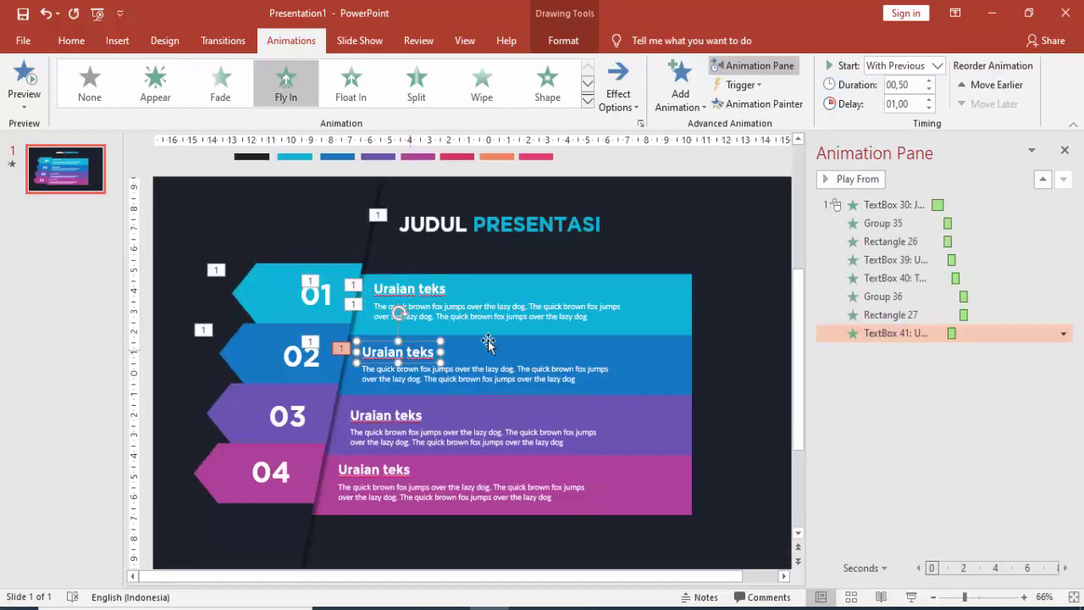
{"action": "left_click", "coordinate": [937, 65]}
{"action": "left_click", "coordinate": [905, 99]}
{"action": "type", "text": "02"}
{"action": "left_click", "coordinate": [749, 103]}
{"action": "left_click", "coordinate": [508, 364]}
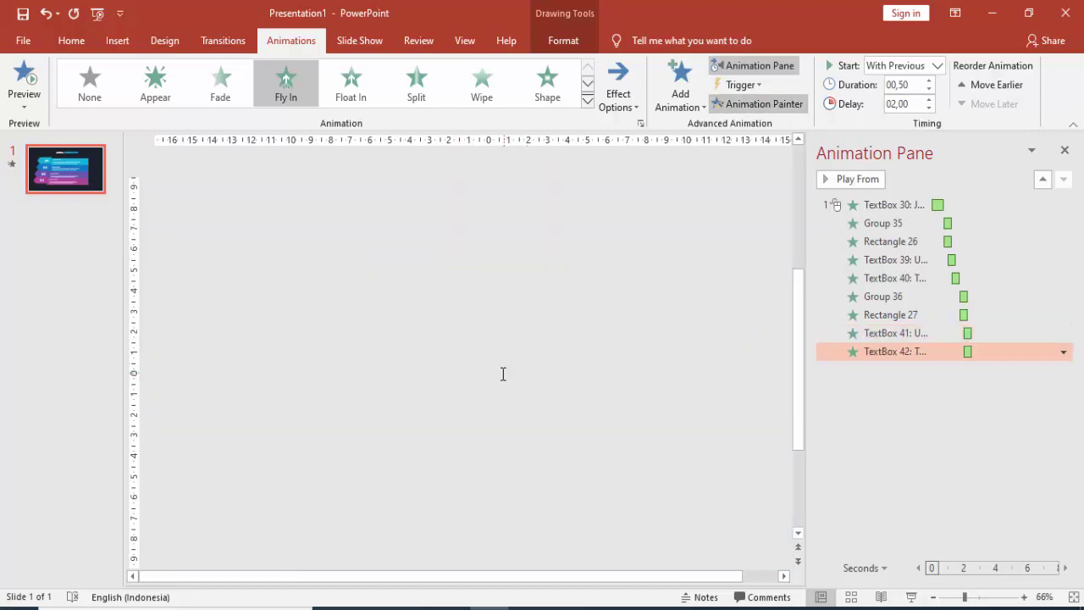
{"action": "left_click", "coordinate": [928, 100]}
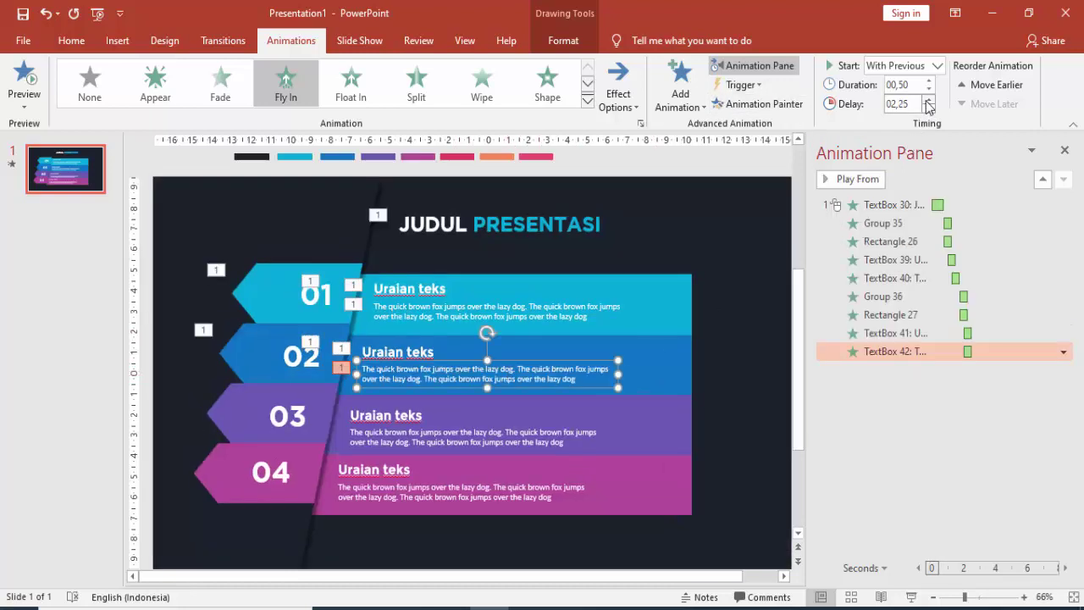
Step: Copy the 02 arrow's Wipe to the 03 arrow, With Previous at a 2.5-second delay
{"action": "left_click", "coordinate": [284, 353]}
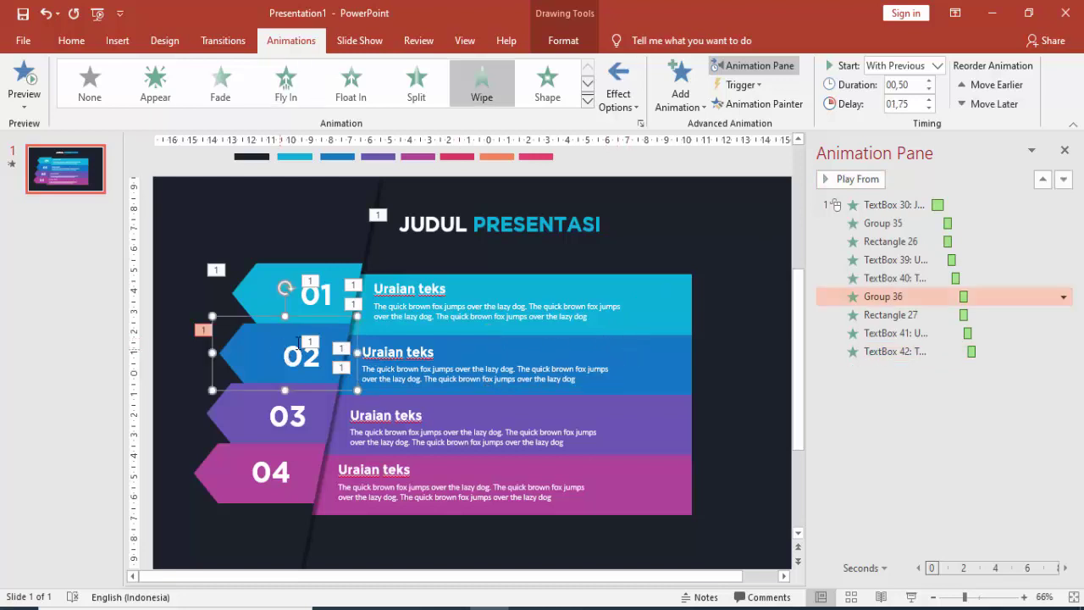
{"action": "left_click", "coordinate": [760, 104]}
{"action": "left_click", "coordinate": [297, 422]}
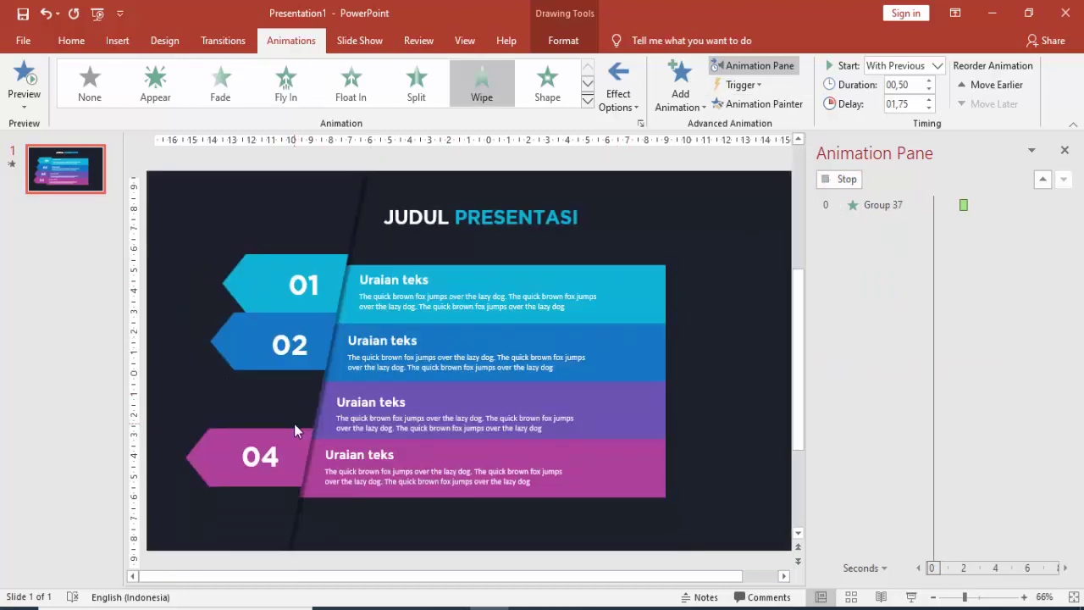
{"action": "left_click", "coordinate": [901, 65]}
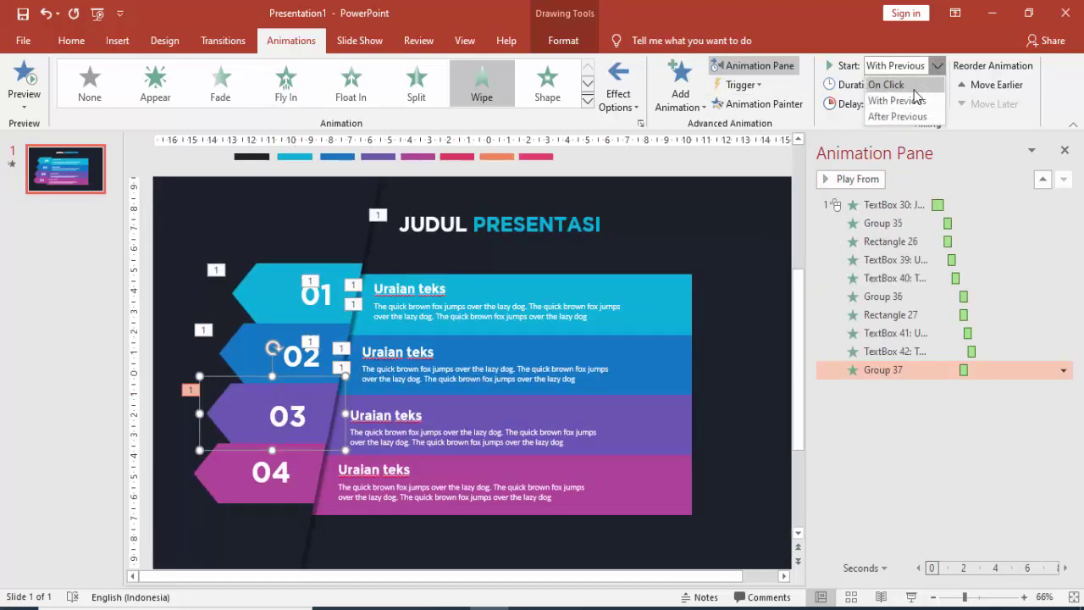
{"action": "left_click", "coordinate": [901, 102]}
{"action": "scroll", "coordinate": [909, 103], "scroll_direction": "up", "scroll_amount": 2}
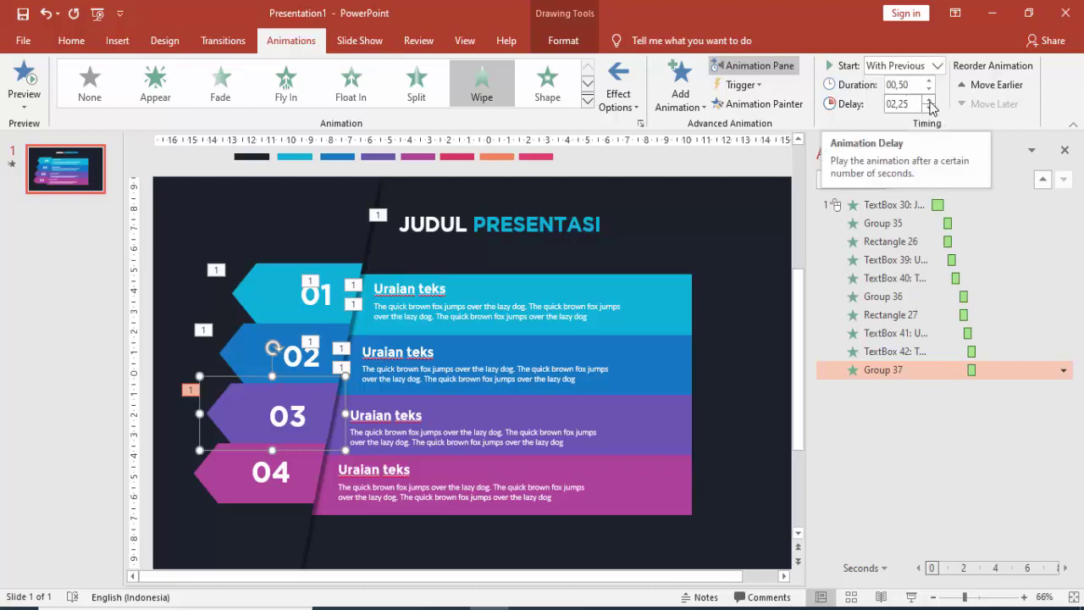
{"action": "left_click", "coordinate": [930, 100]}
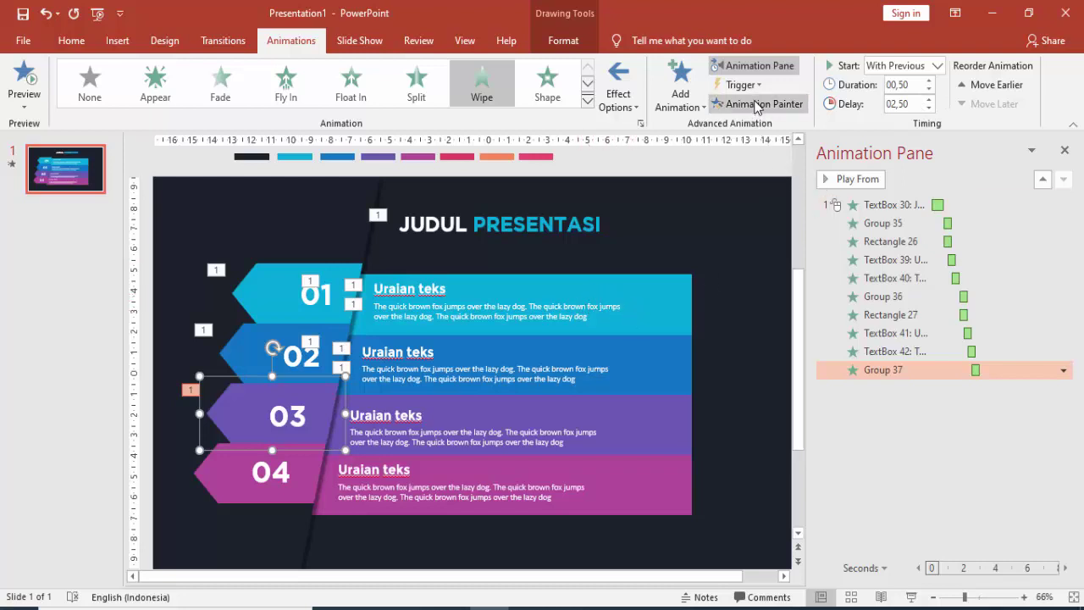
Step: Copy the 02 band's Fly In to the 03 band with a 2.5-second delay
{"action": "left_click", "coordinate": [603, 353]}
{"action": "left_click", "coordinate": [758, 103]}
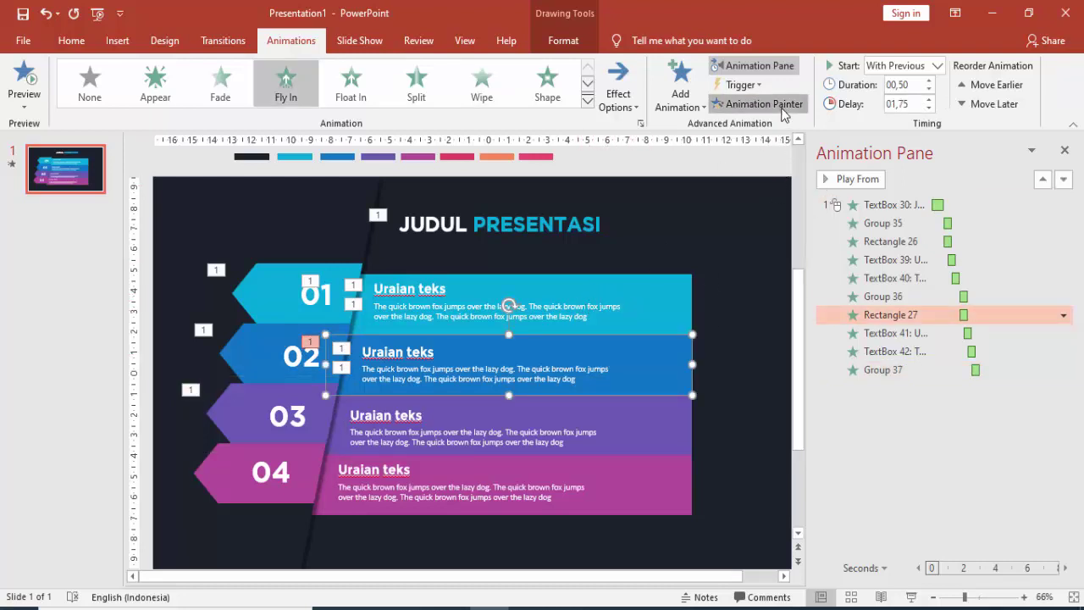
{"action": "left_click", "coordinate": [666, 431]}
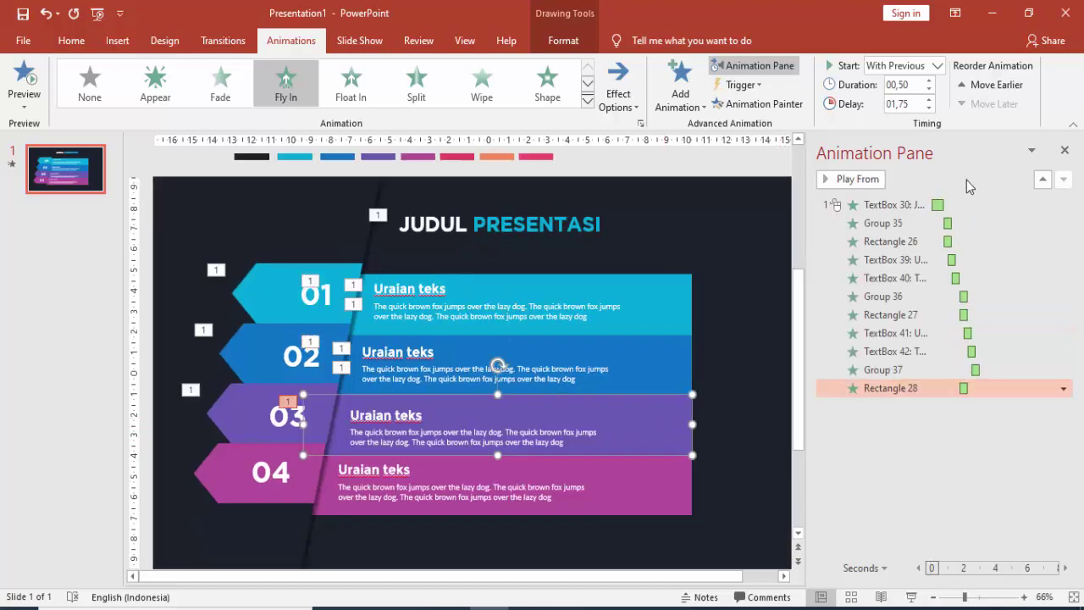
{"action": "left_click", "coordinate": [902, 65]}
{"action": "left_click", "coordinate": [905, 108]}
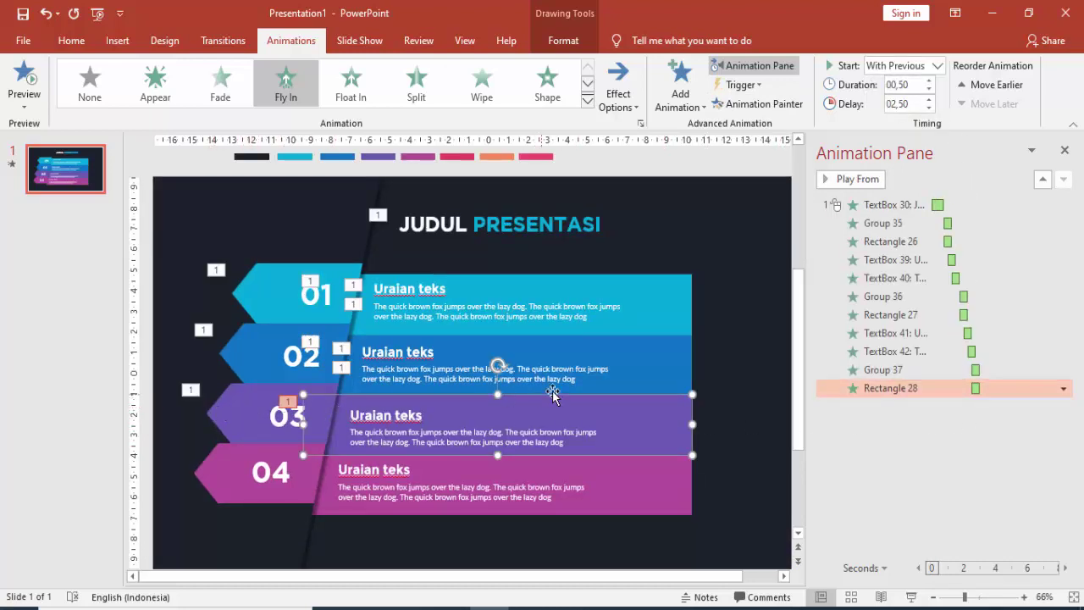
Step: Give the 03 heading and body text the Fly In, delayed 2.75 and 3 seconds
{"action": "left_click", "coordinate": [408, 356]}
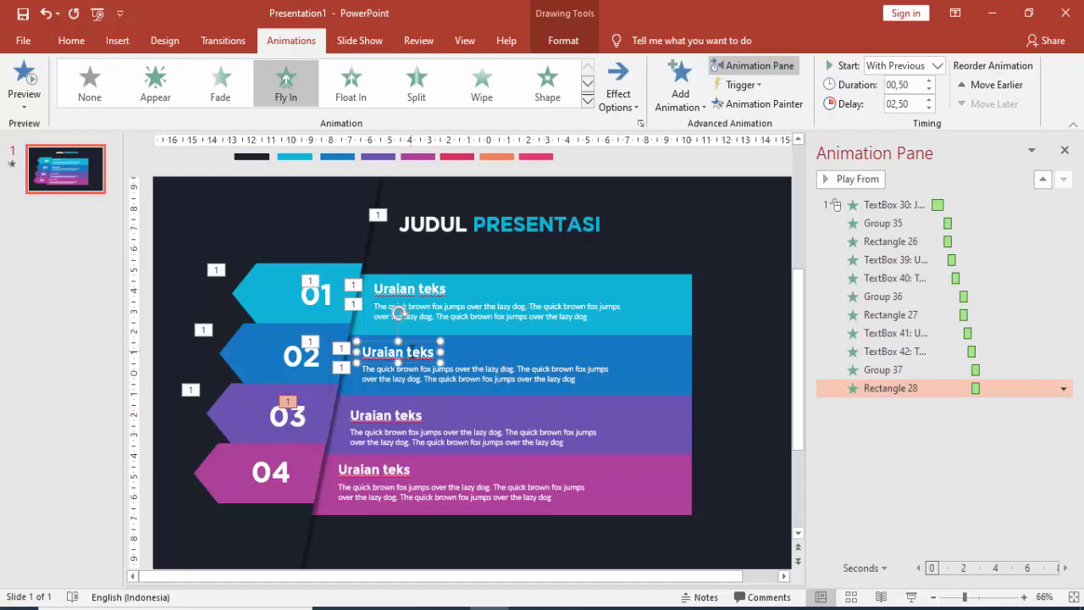
{"action": "left_click", "coordinate": [758, 103]}
{"action": "left_click", "coordinate": [395, 416]}
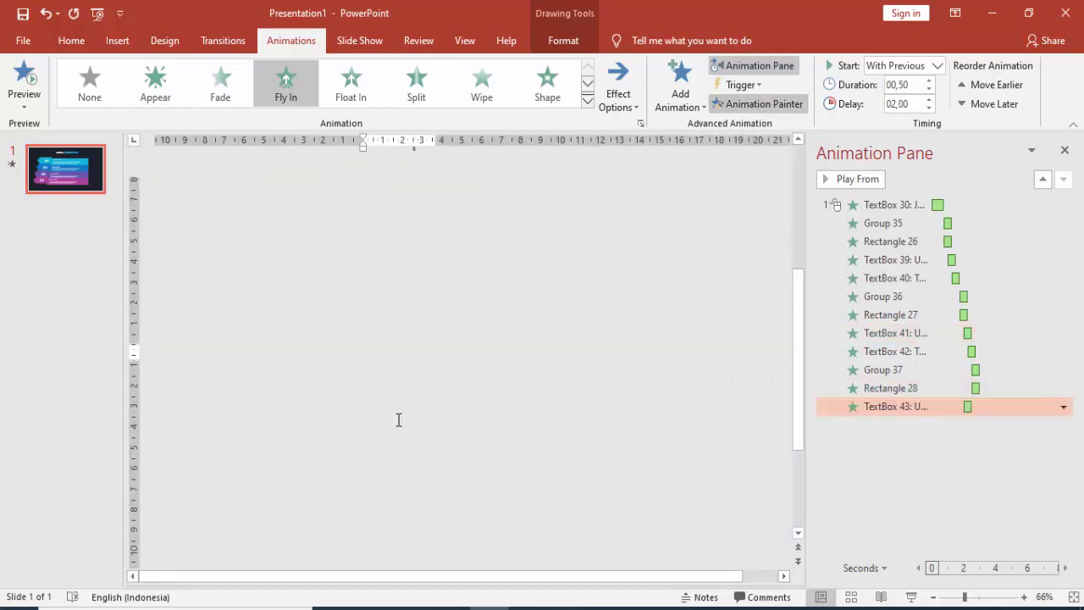
{"action": "left_click", "coordinate": [924, 67]}
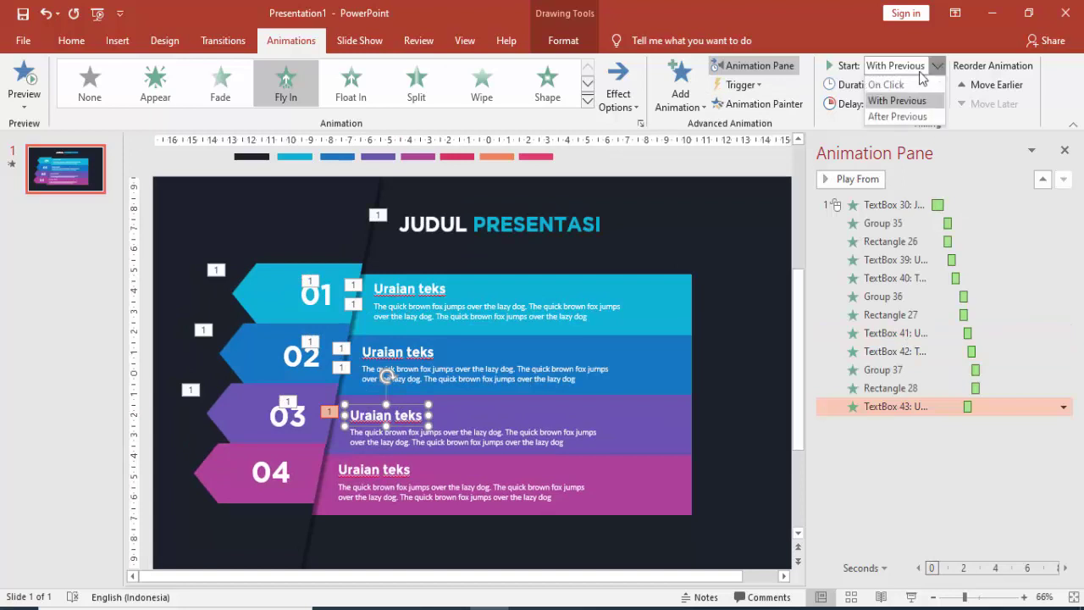
{"action": "left_click", "coordinate": [898, 101]}
{"action": "left_click", "coordinate": [929, 100]}
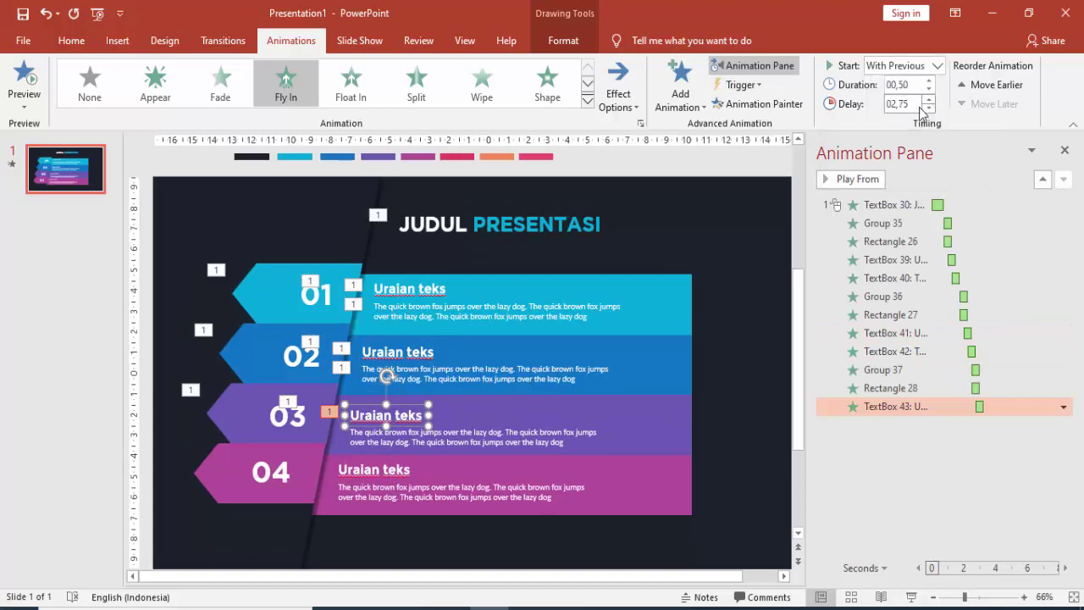
{"action": "left_click", "coordinate": [737, 105]}
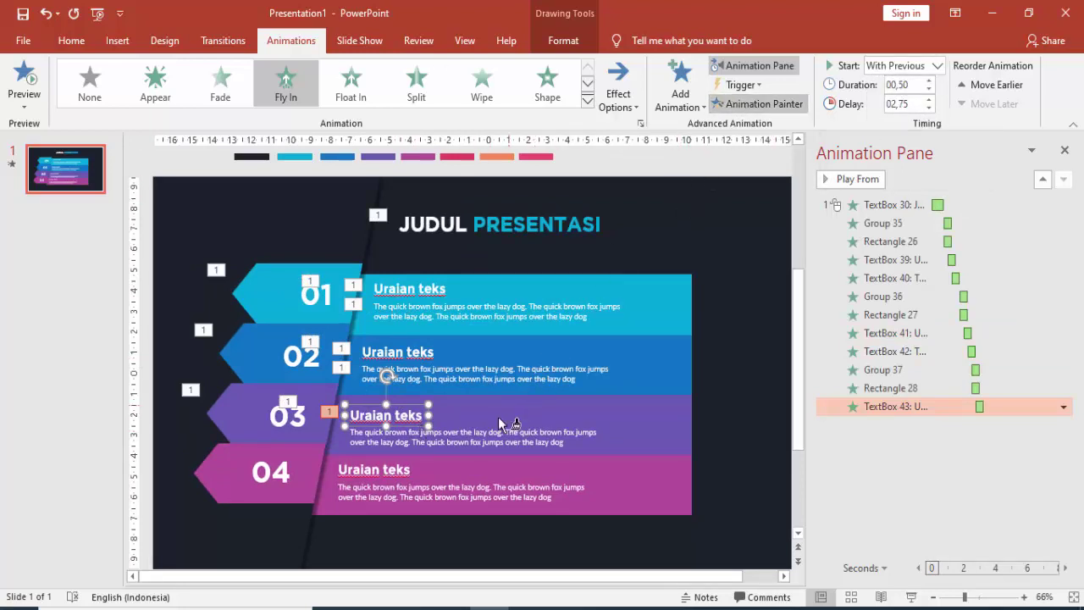
{"action": "left_click", "coordinate": [488, 439]}
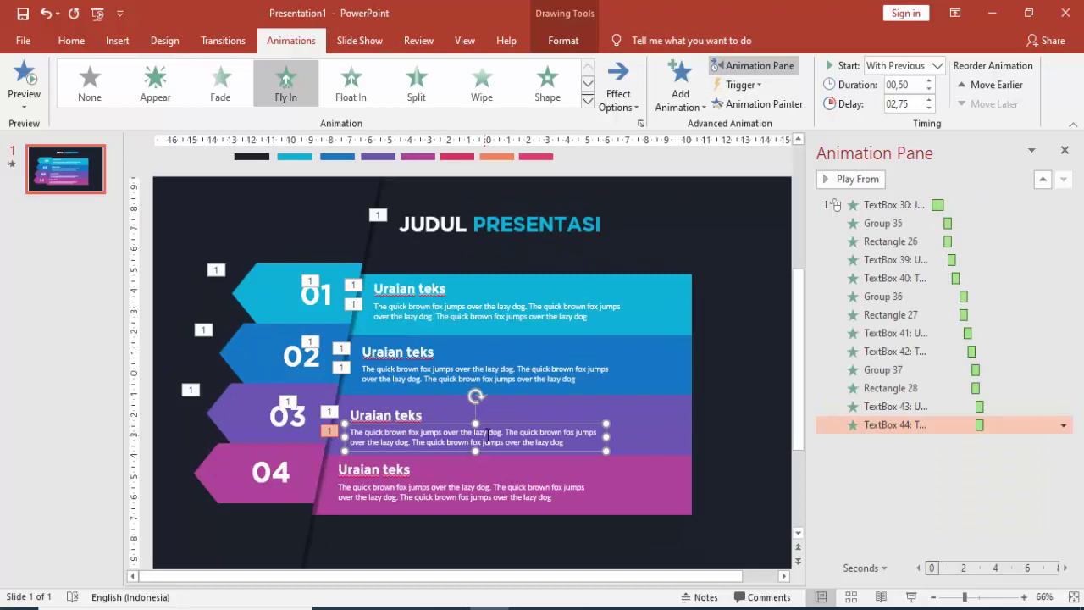
{"action": "left_click", "coordinate": [930, 99]}
Step: Copy the 03 arrow's entrance animation onto the 04 arrow with Animation Painter
{"action": "left_click", "coordinate": [299, 418]}
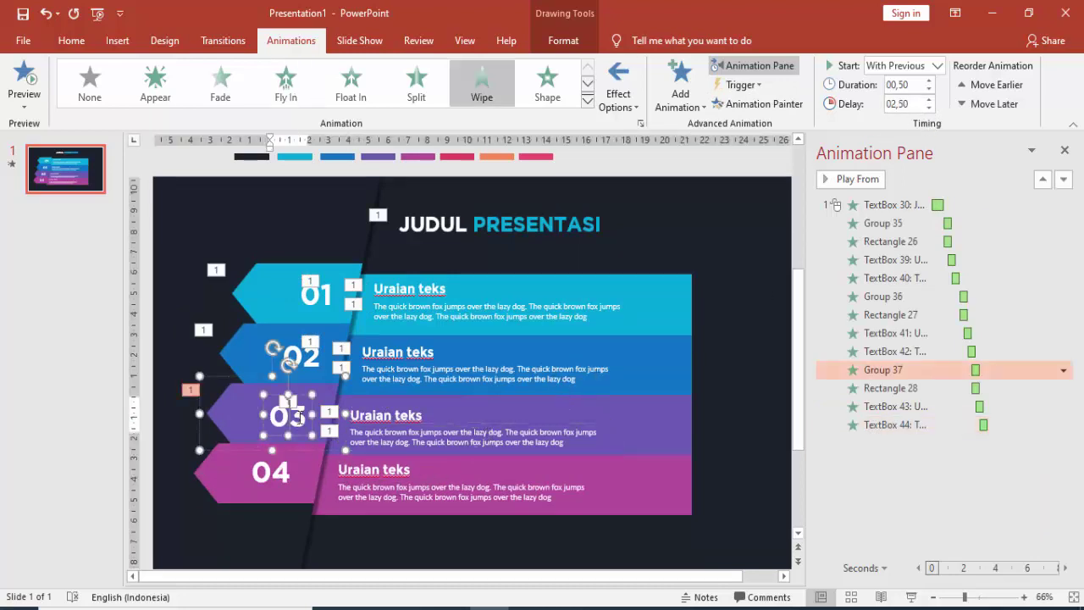
{"action": "left_click", "coordinate": [750, 103]}
{"action": "left_click", "coordinate": [273, 480]}
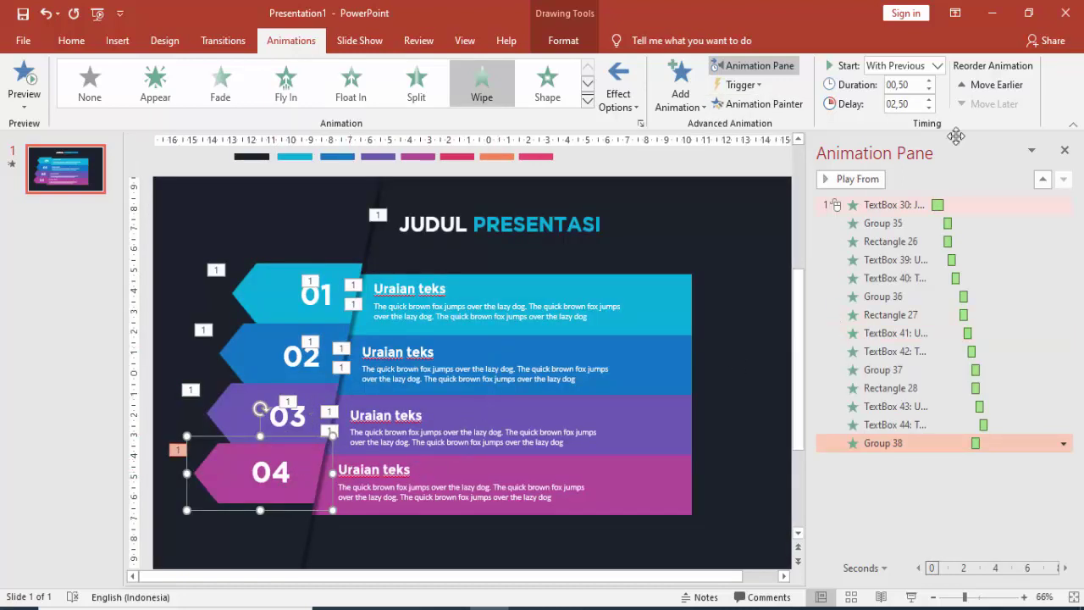
Step: Set the 04 arrow With Previous with a longer delay, and copy row 03's Fly In to the 04 bar, delayed further
{"action": "left_click", "coordinate": [932, 66]}
{"action": "left_click", "coordinate": [898, 100]}
{"action": "left_click", "coordinate": [929, 100]}
{"action": "left_click", "coordinate": [930, 100]}
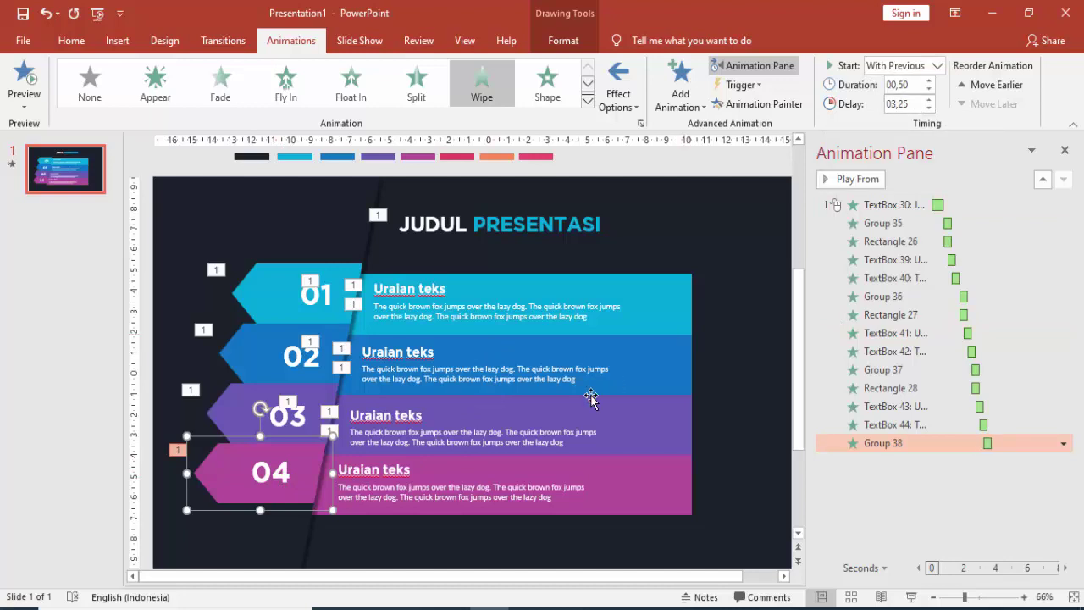
{"action": "left_click", "coordinate": [687, 409]}
{"action": "left_click", "coordinate": [758, 104]}
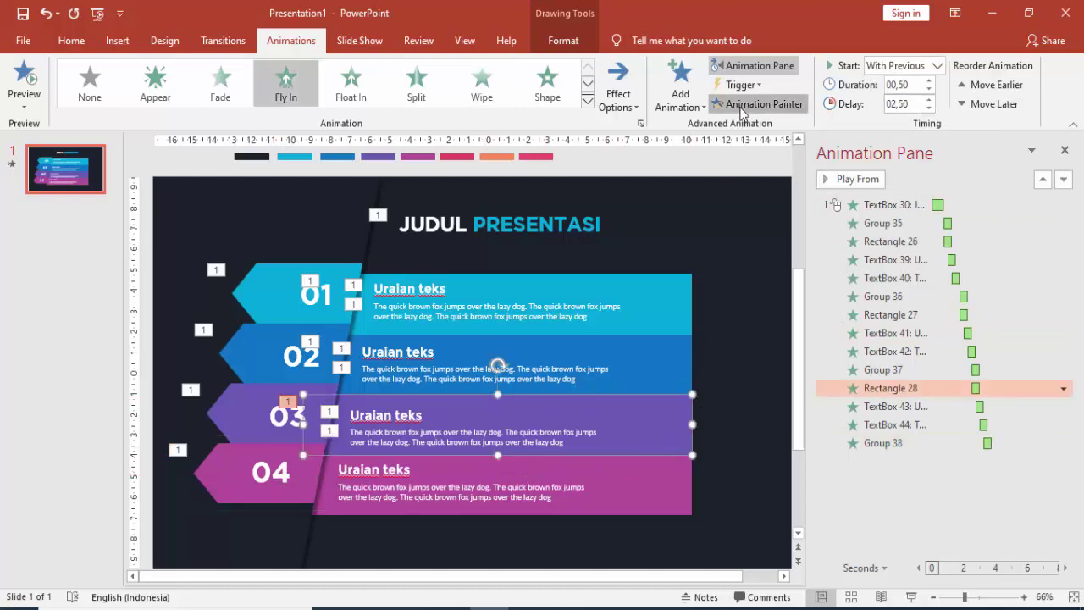
{"action": "left_click", "coordinate": [671, 489]}
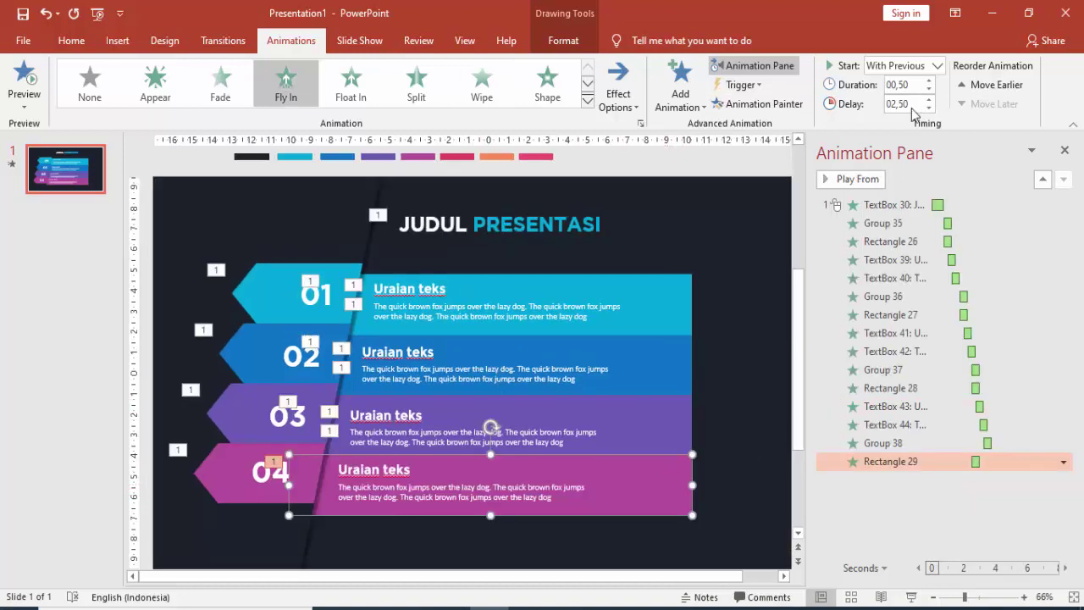
{"action": "left_click", "coordinate": [938, 65]}
{"action": "left_click", "coordinate": [898, 89]}
{"action": "left_click", "coordinate": [930, 99]}
{"action": "left_click", "coordinate": [929, 99]}
{"action": "left_click", "coordinate": [929, 99]}
Step: Copy row 03's heading Fly In to the 04 heading and body text, With Previous with increasing delays
{"action": "left_click", "coordinate": [390, 415]}
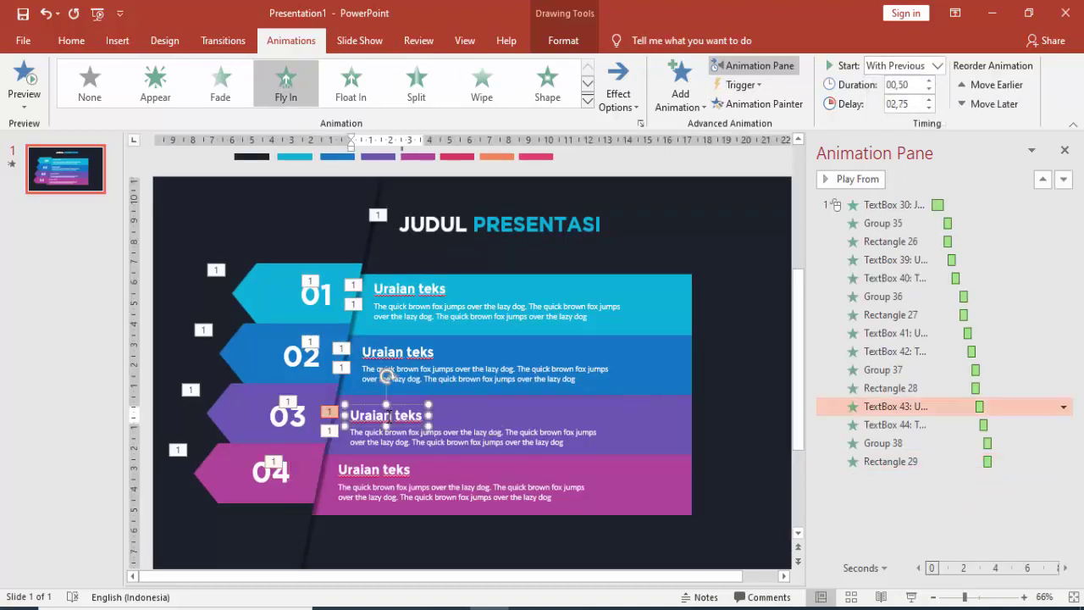
{"action": "left_click", "coordinate": [766, 104]}
{"action": "left_click", "coordinate": [398, 476]}
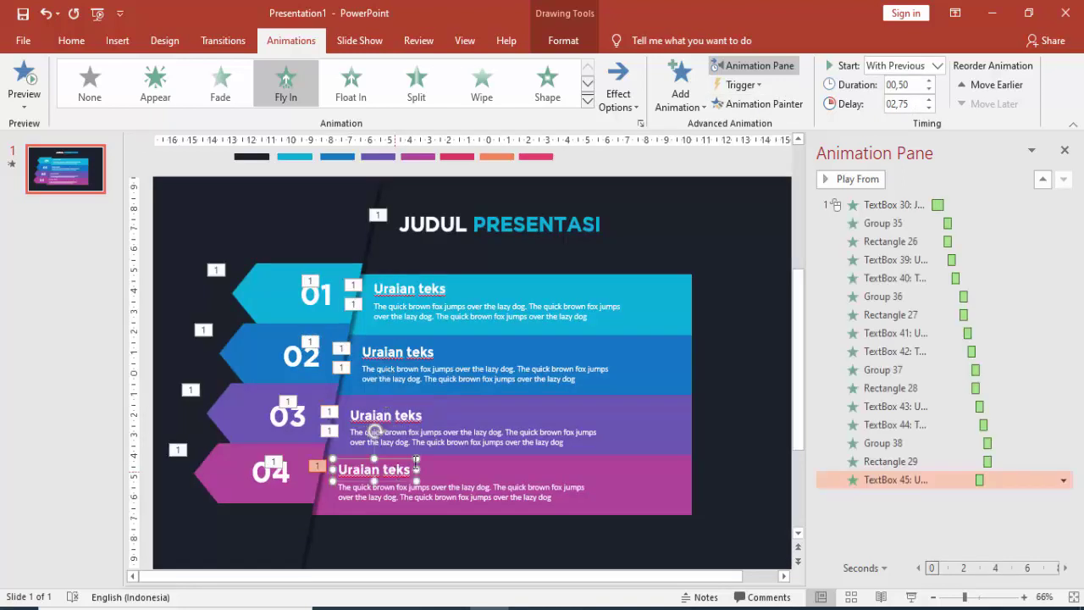
{"action": "left_click", "coordinate": [937, 65]}
{"action": "left_click", "coordinate": [911, 102]}
{"action": "left_click", "coordinate": [746, 105]}
{"action": "left_click", "coordinate": [472, 491]}
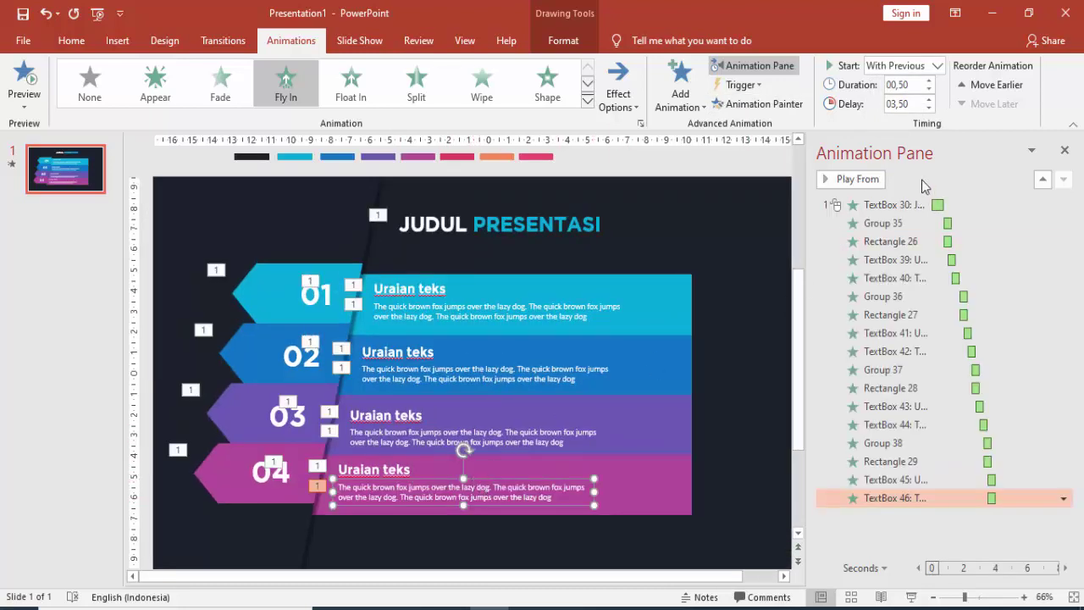
{"action": "left_click", "coordinate": [930, 100]}
{"action": "left_click", "coordinate": [751, 231]}
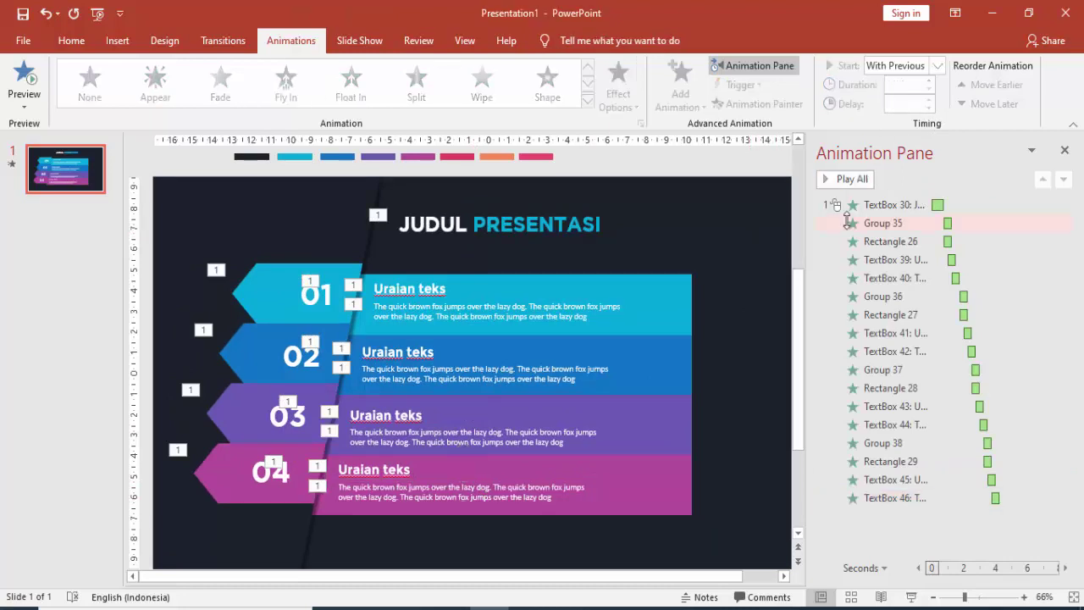
Step: Preview all animations from the first, close the Animation Pane, and run the slide show
{"action": "left_click", "coordinate": [876, 207]}
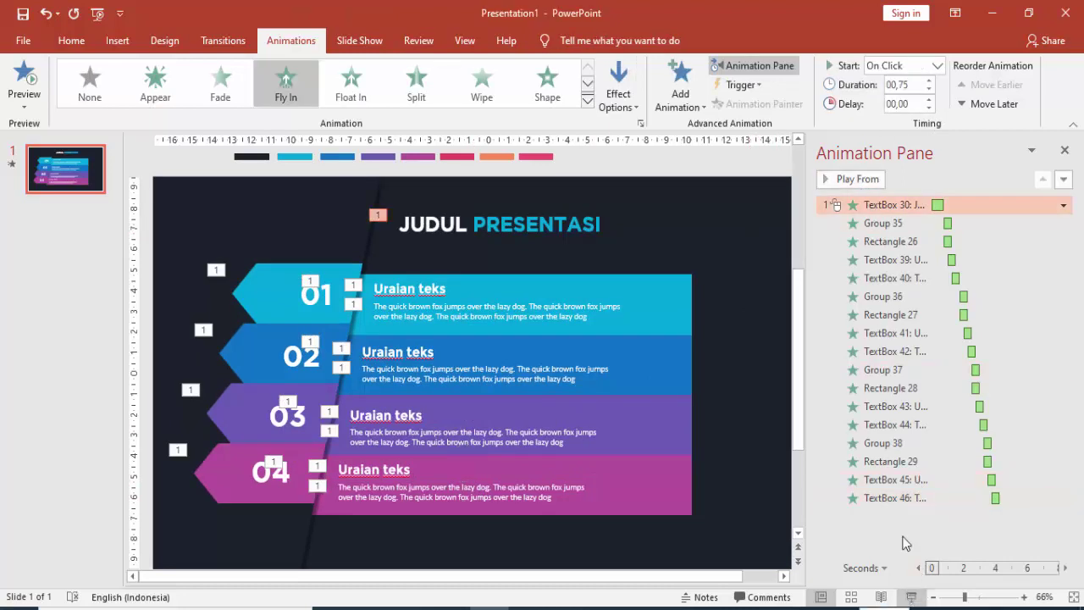
{"action": "left_click", "coordinate": [850, 179]}
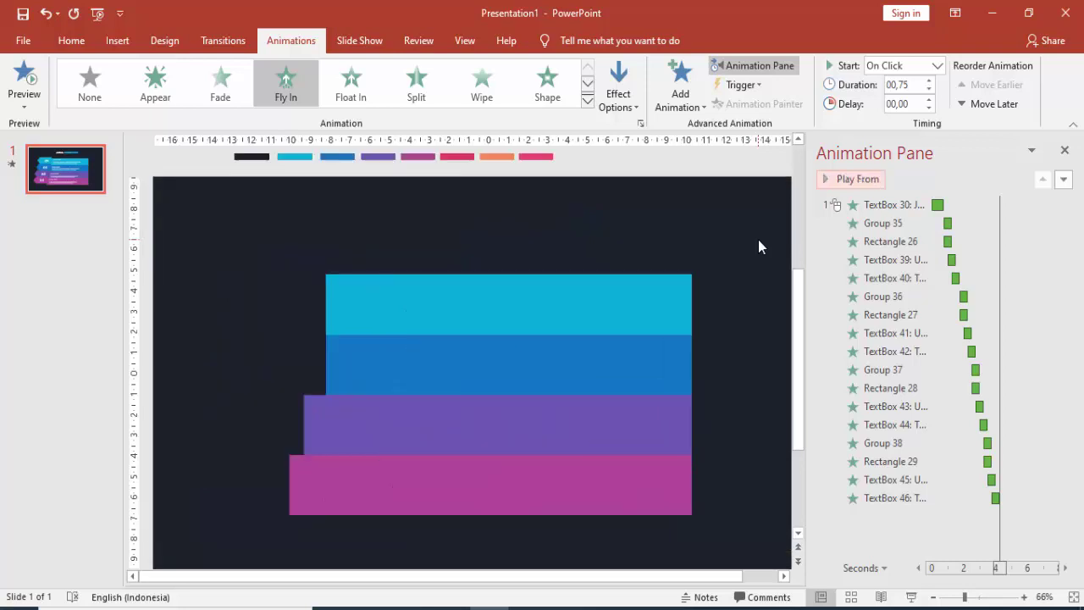
{"action": "left_click", "coordinate": [1065, 150]}
{"action": "left_click", "coordinate": [912, 598]}
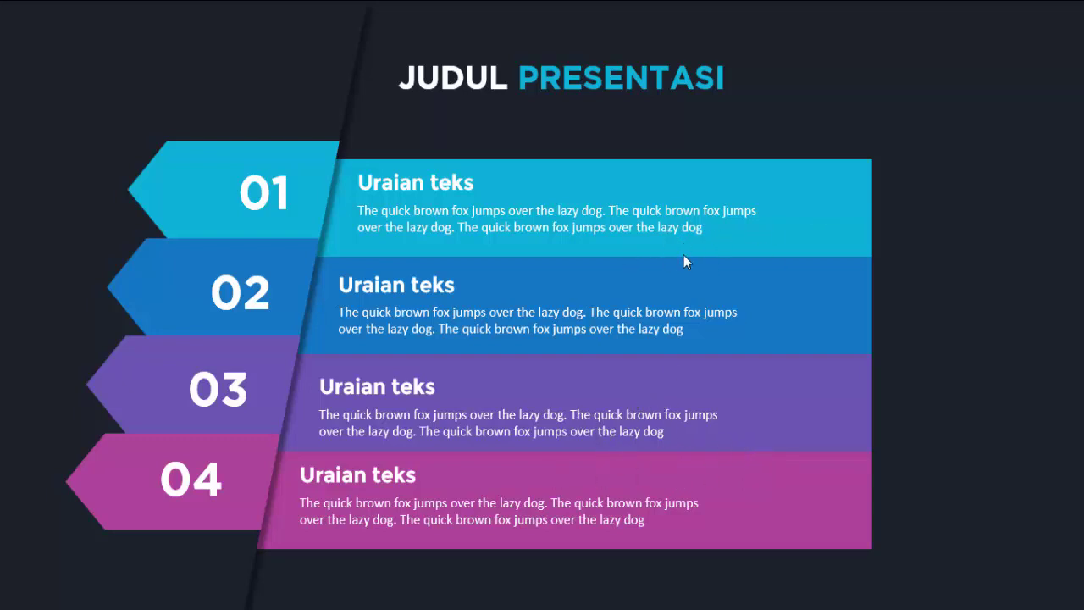
{"action": "key", "text": "Escape"}
Step: Undo an accidental widening of the 01 body text box and return to the Home ribbon
{"action": "left_click", "coordinate": [828, 288]}
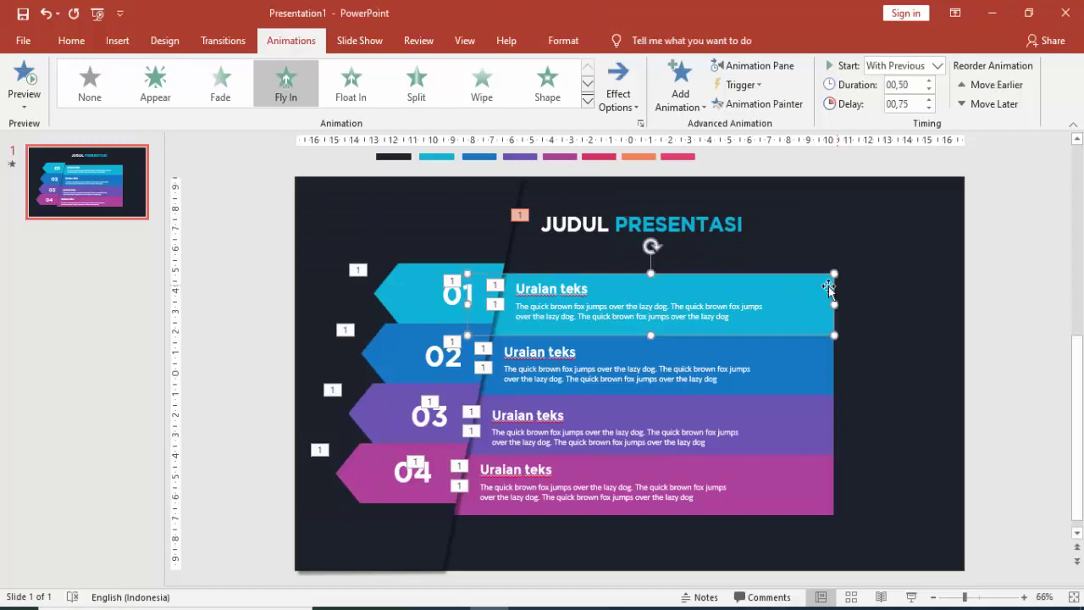
{"action": "left_click", "coordinate": [733, 317]}
{"action": "left_click_drag", "start_coordinate": [776, 309], "coordinate": [831, 312]}
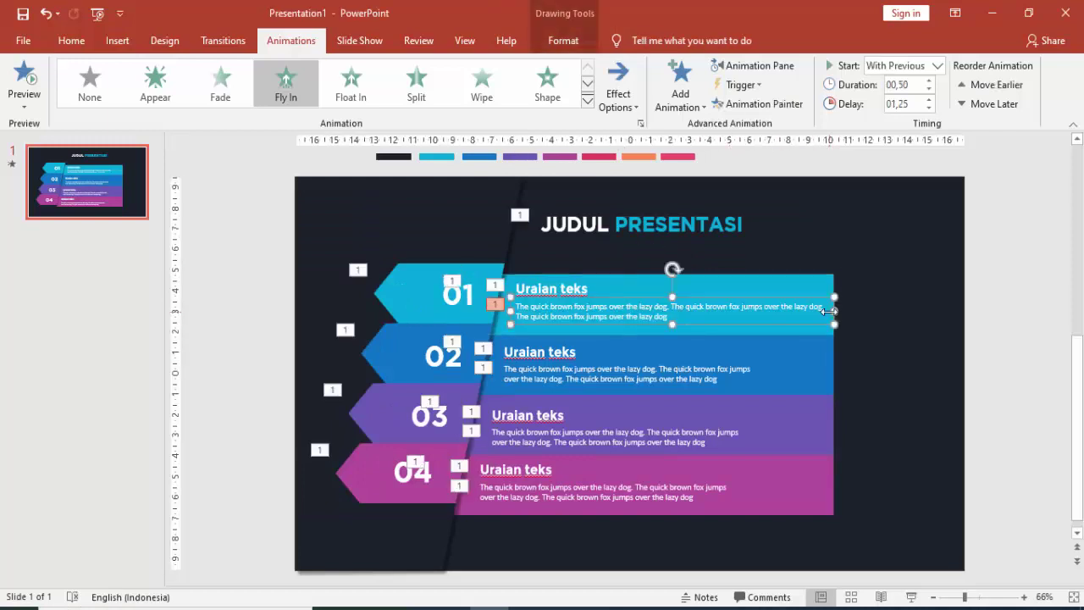
{"action": "key", "text": "ctrl+z"}
{"action": "left_click", "coordinate": [887, 286]}
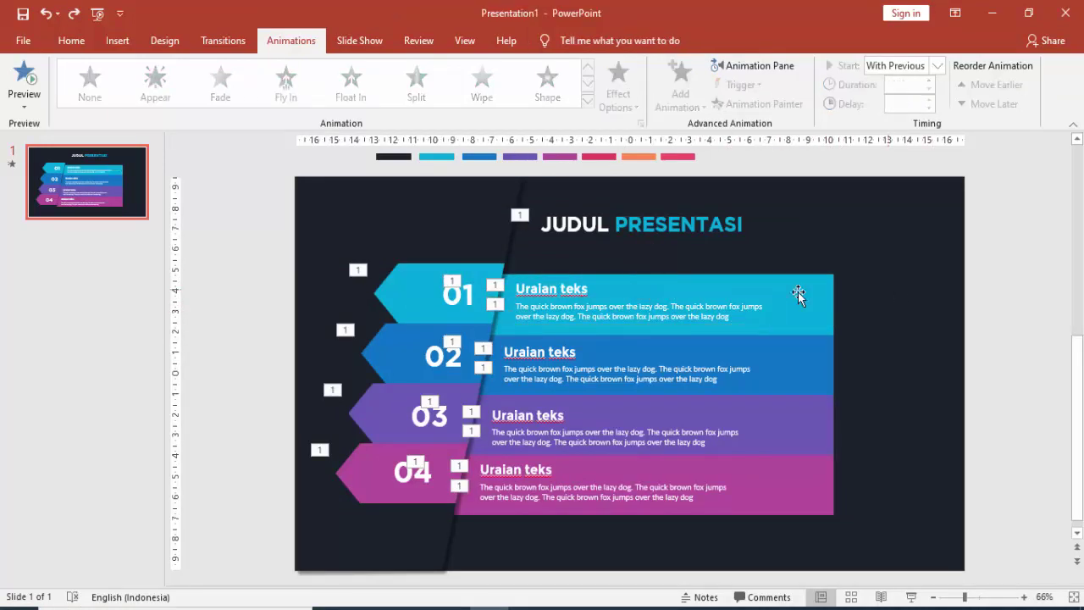
{"action": "left_click", "coordinate": [71, 41]}
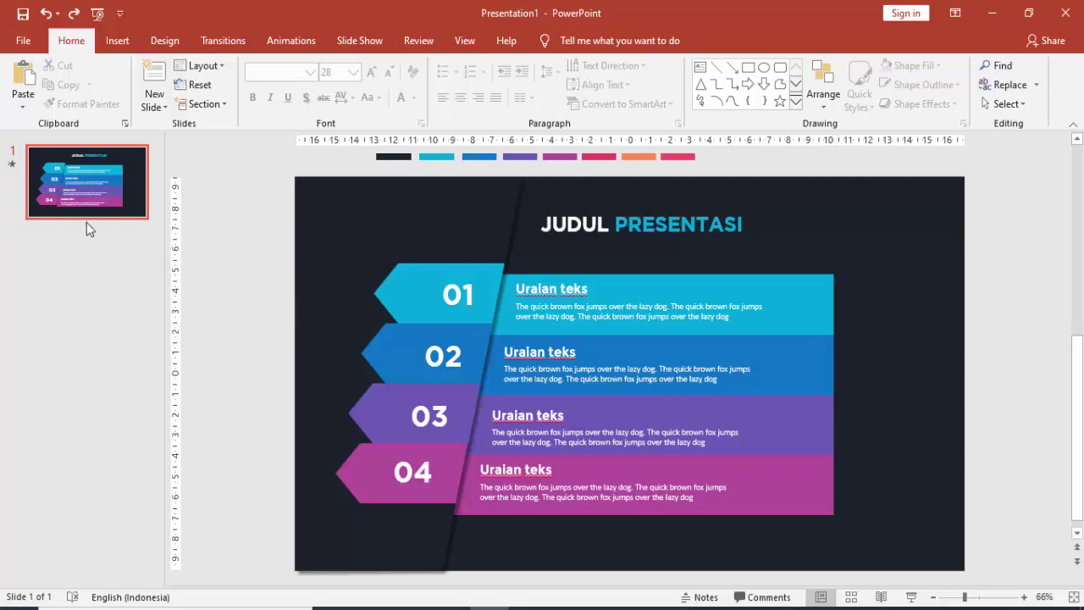
Step: Duplicate the dark slide and set the copy's background to white
{"action": "right_click", "coordinate": [137, 209]}
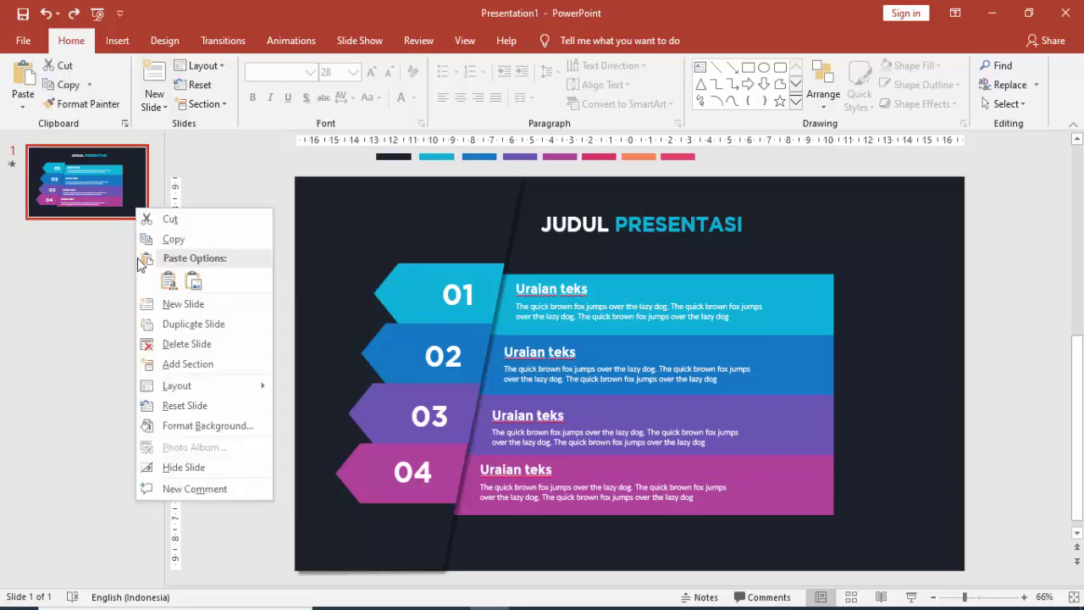
{"action": "left_click", "coordinate": [154, 327]}
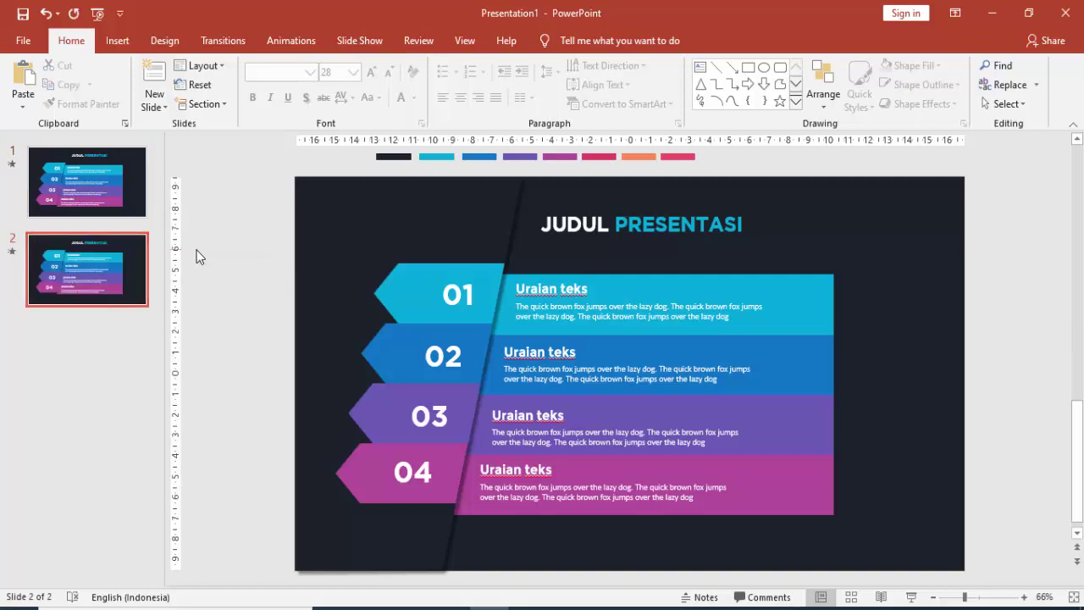
{"action": "right_click", "coordinate": [893, 246]}
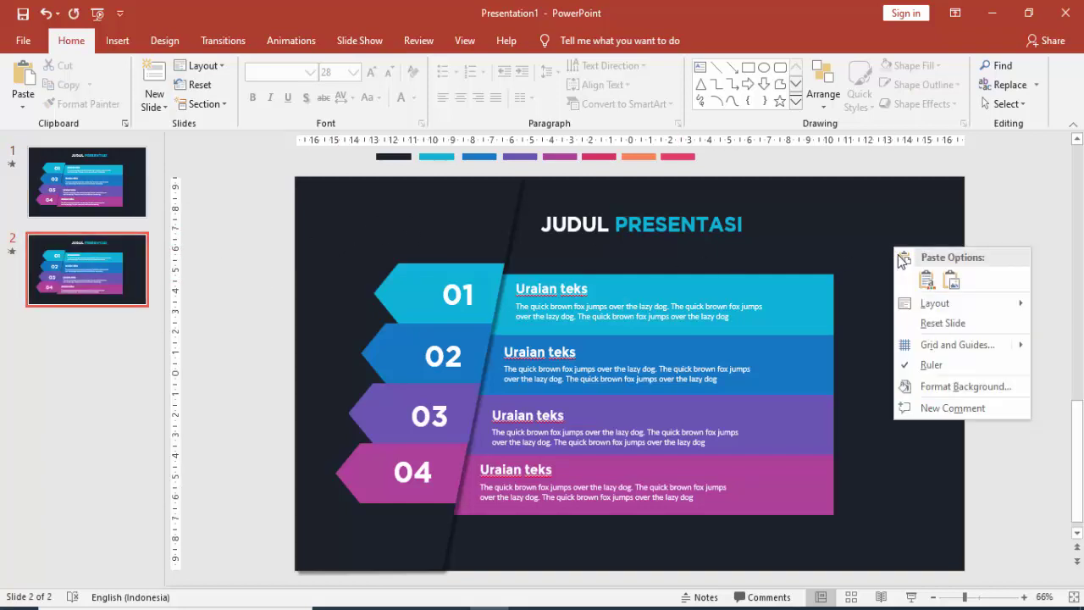
{"action": "left_click", "coordinate": [914, 385]}
{"action": "left_click", "coordinate": [1040, 349]}
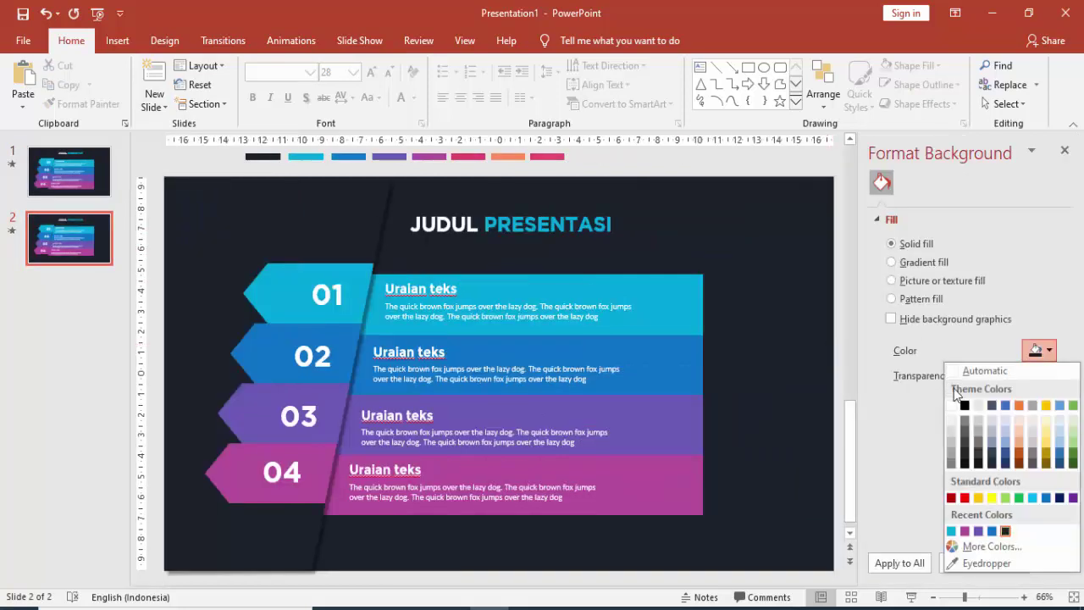
{"action": "left_click", "coordinate": [954, 402]}
Step: Fill the diagonal panel white, then compare the result with the original dark slide
{"action": "left_click", "coordinate": [315, 241]}
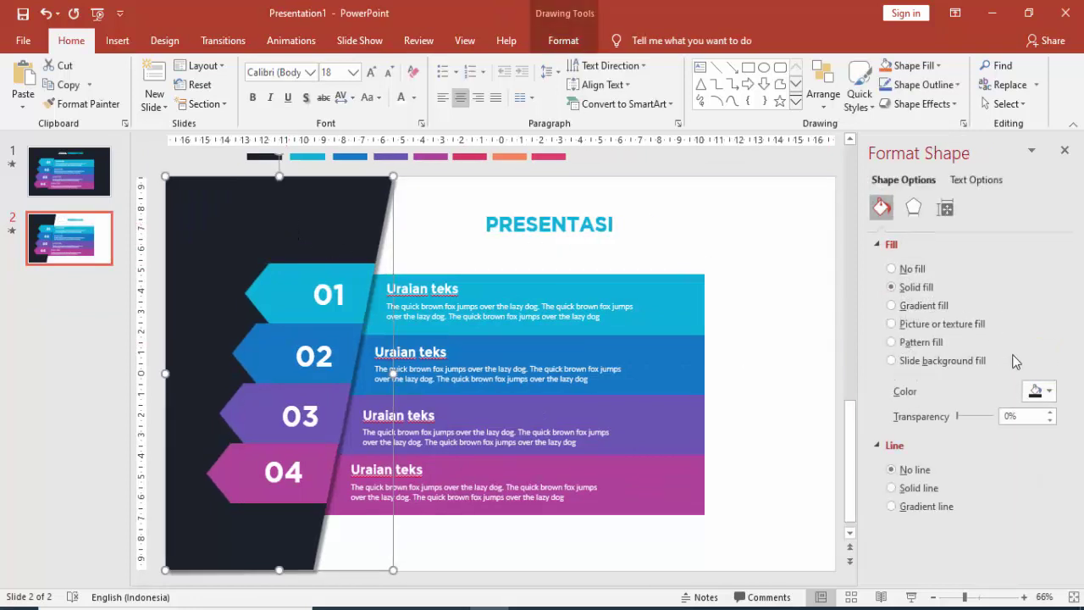
{"action": "left_click", "coordinate": [1040, 390]}
{"action": "left_click", "coordinate": [965, 429]}
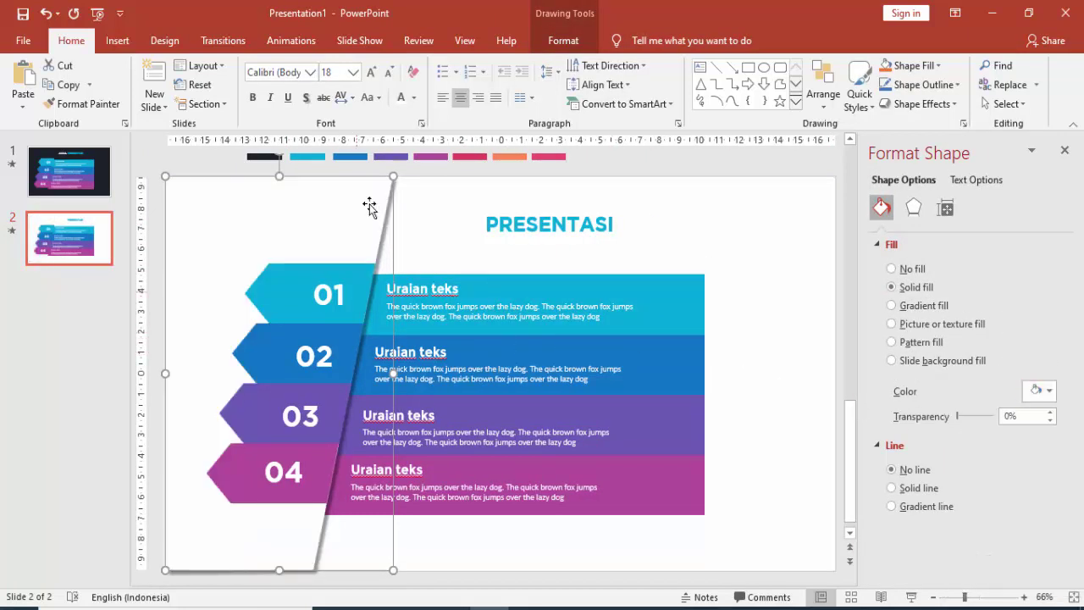
{"action": "left_click", "coordinate": [778, 260]}
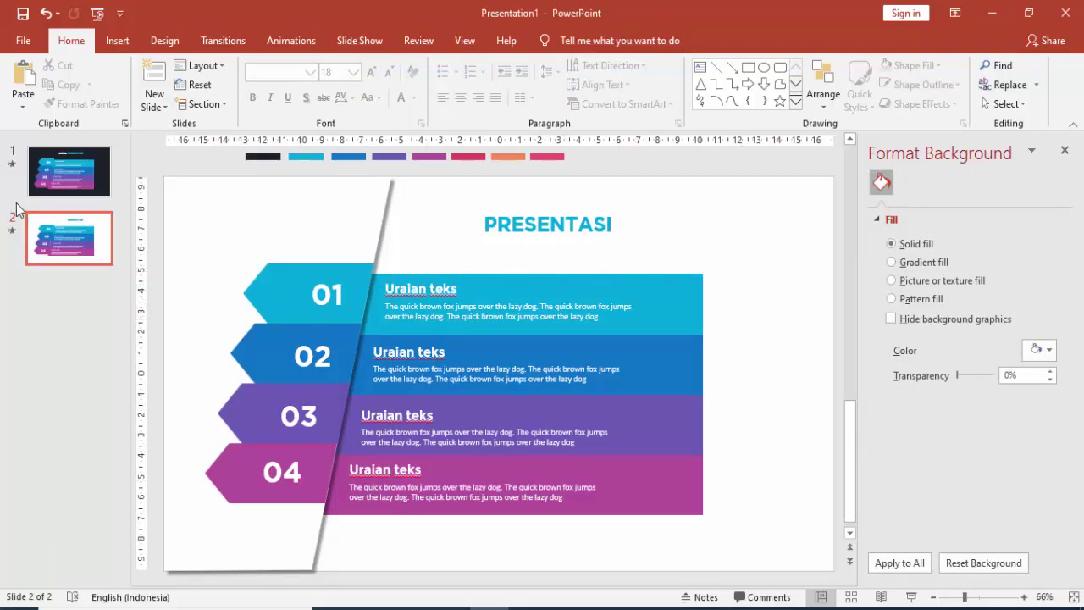
{"action": "left_click", "coordinate": [65, 184]}
{"action": "left_click", "coordinate": [80, 245]}
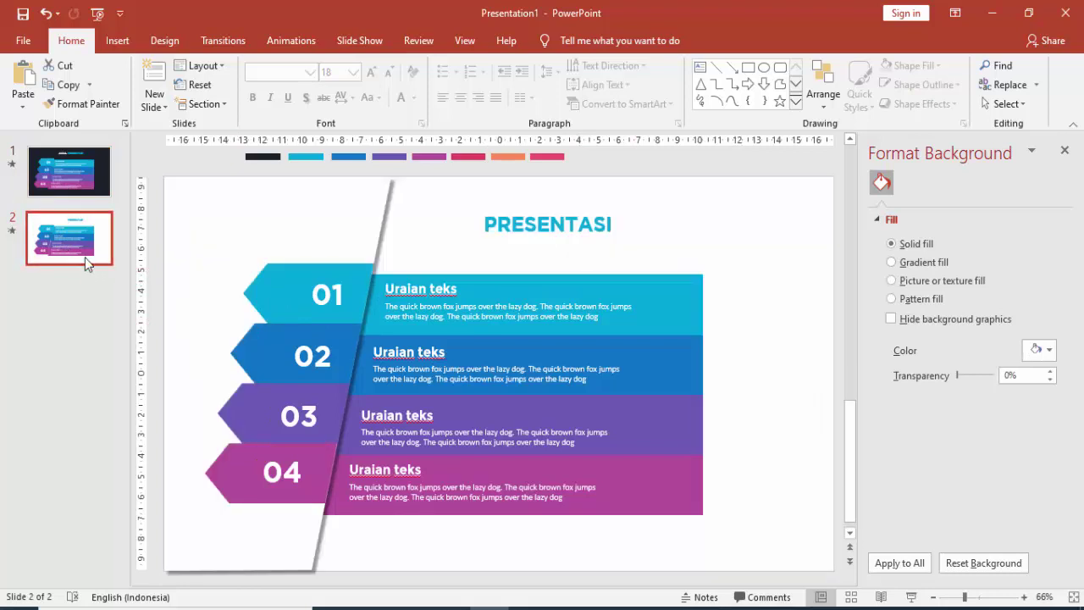
Step: Duplicate the light slide and delete the row of colour swatches above it
{"action": "right_click", "coordinate": [96, 249]}
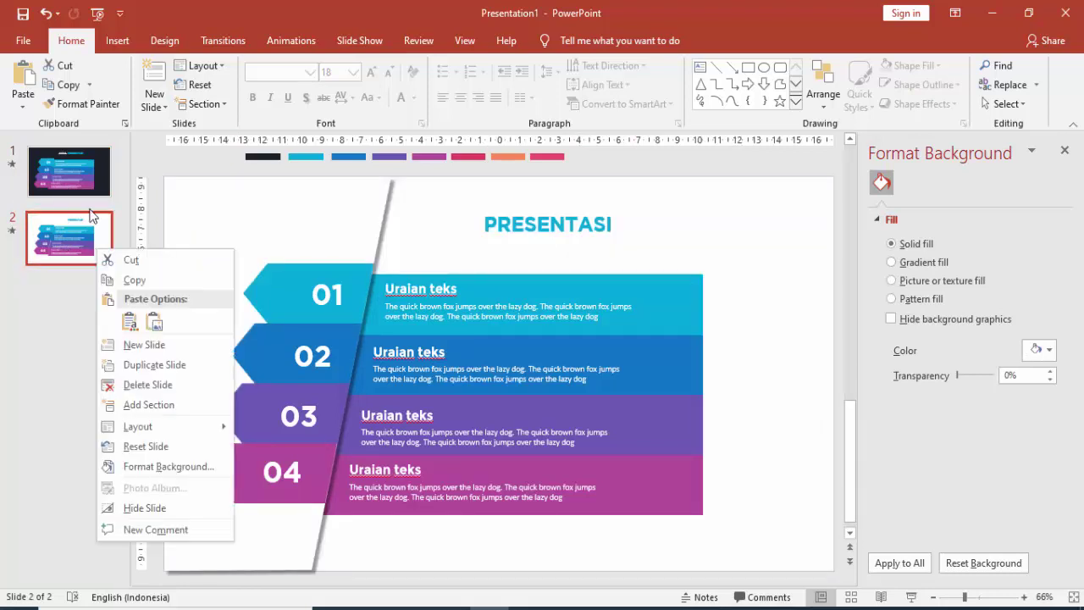
{"action": "left_click", "coordinate": [127, 364]}
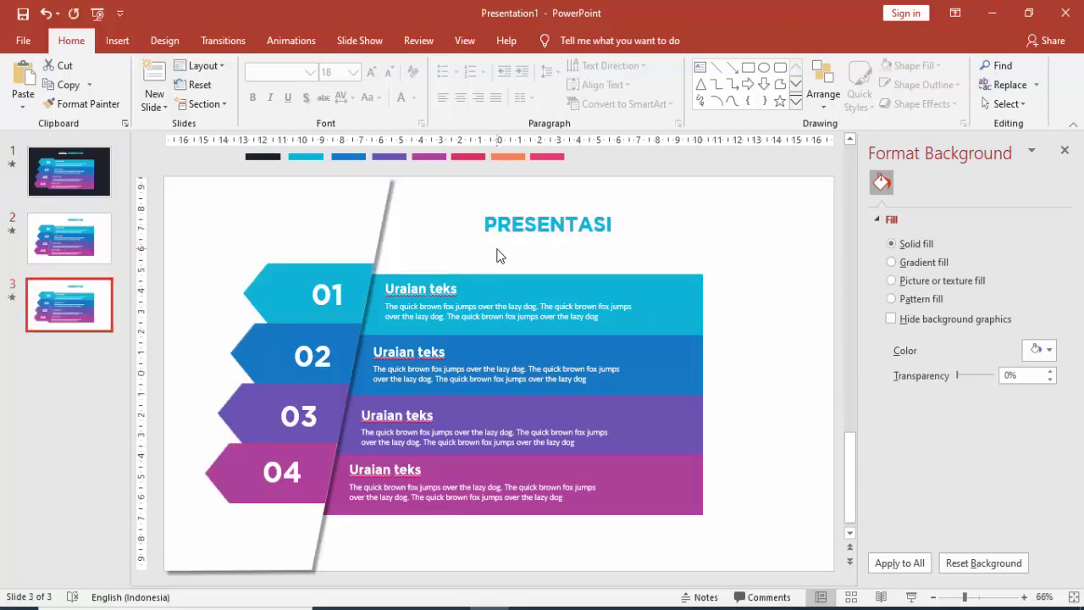
{"action": "scroll", "coordinate": [500, 256], "scroll_direction": "down", "scroll_amount": 2}
{"action": "left_click_drag", "start_coordinate": [282, 176], "coordinate": [582, 216]}
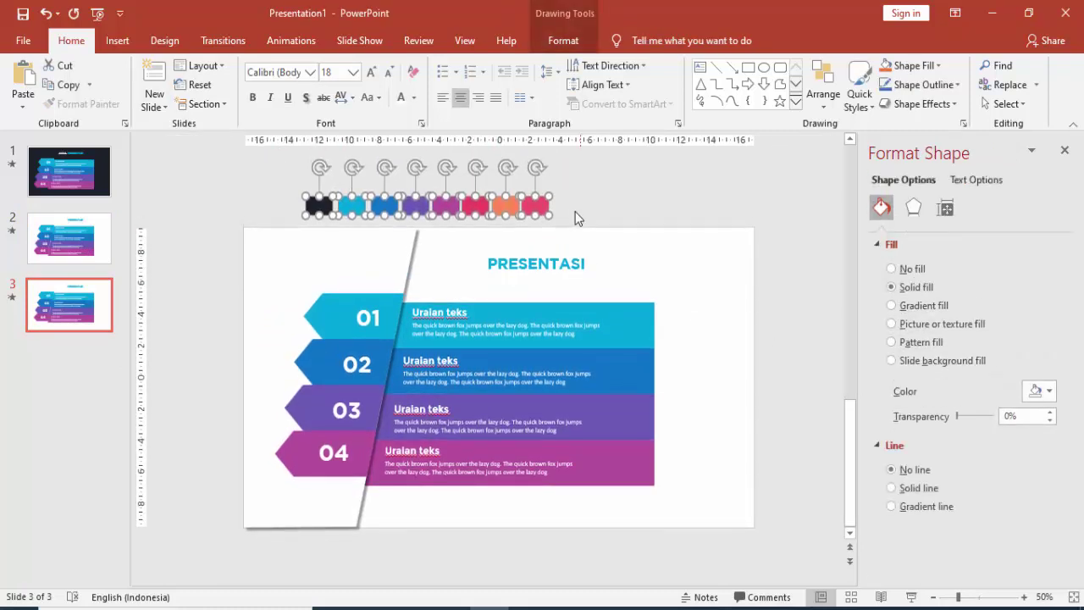
{"action": "key", "text": "Delete"}
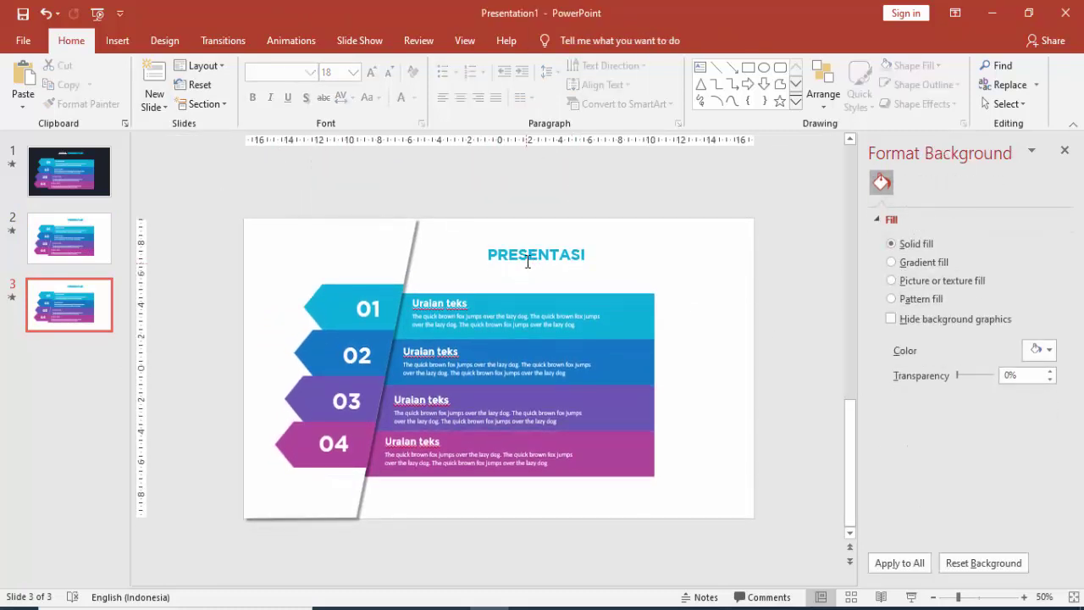
Step: Colour the hidden word JUDUL before PRESENTASI in slide 2's title dark grey
{"action": "left_click", "coordinate": [484, 256]}
{"action": "left_click", "coordinate": [111, 242]}
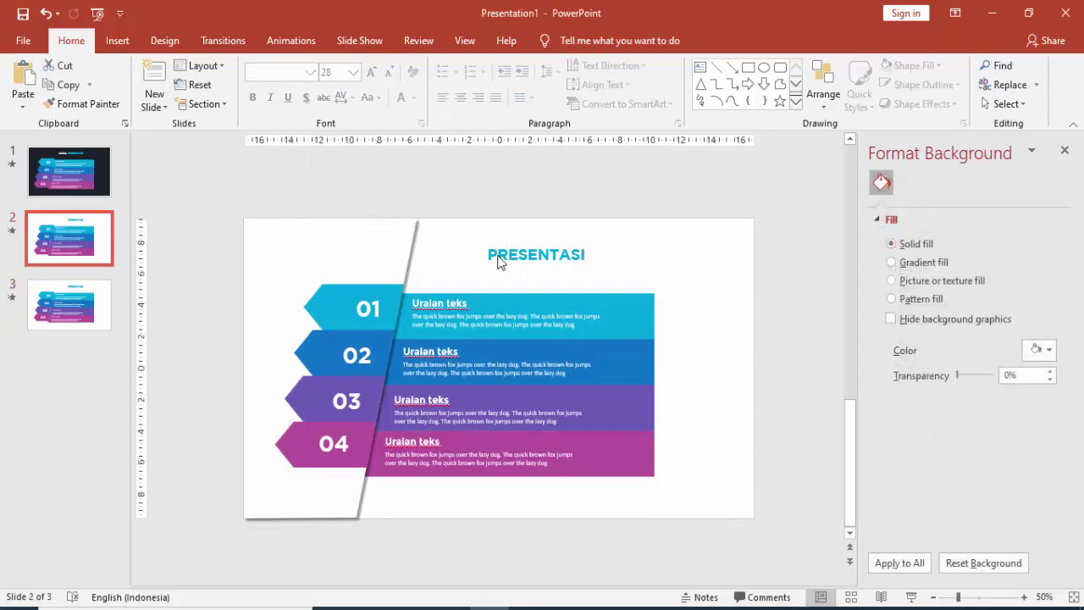
{"action": "left_click_drag", "start_coordinate": [486, 255], "coordinate": [431, 254]}
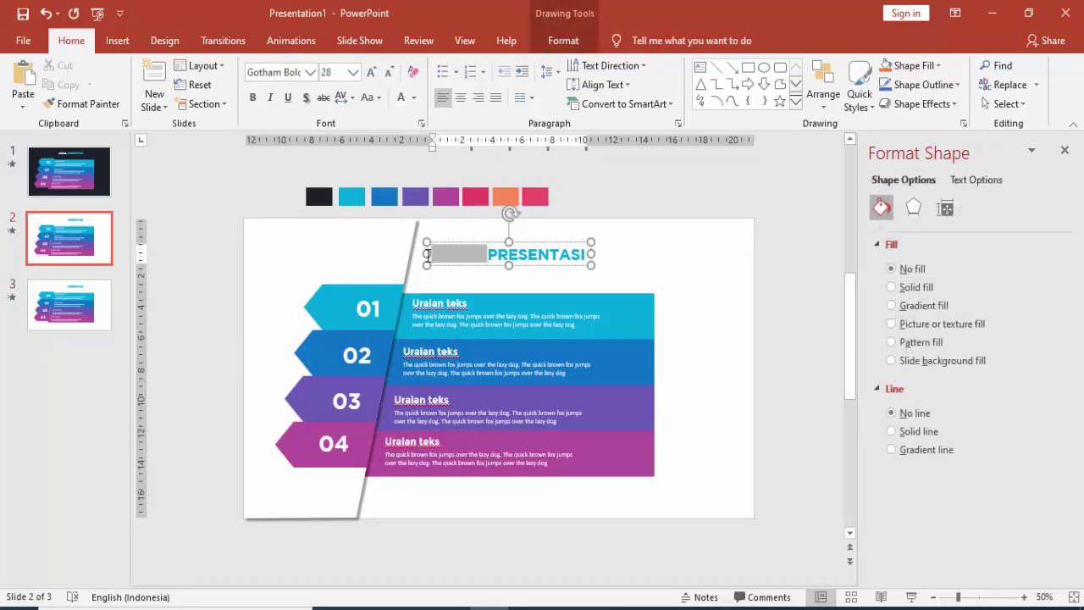
{"action": "left_click", "coordinate": [414, 97]}
{"action": "left_click", "coordinate": [416, 148]}
{"action": "left_click", "coordinate": [590, 185]}
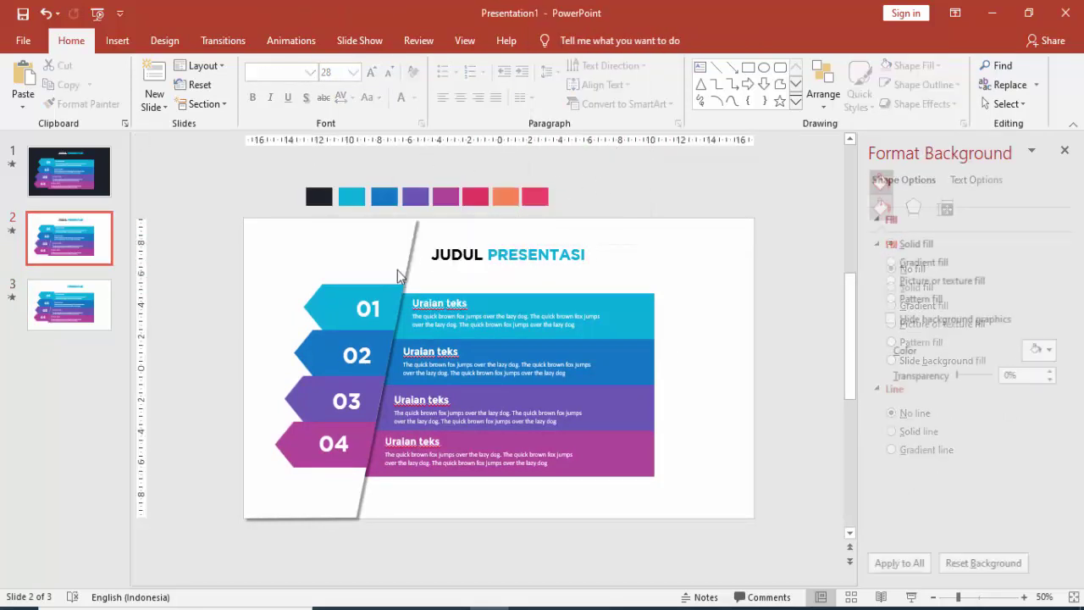
Step: Go to slide 3 and bring up its background colour choices
{"action": "left_click", "coordinate": [69, 305]}
{"action": "left_click", "coordinate": [465, 257]}
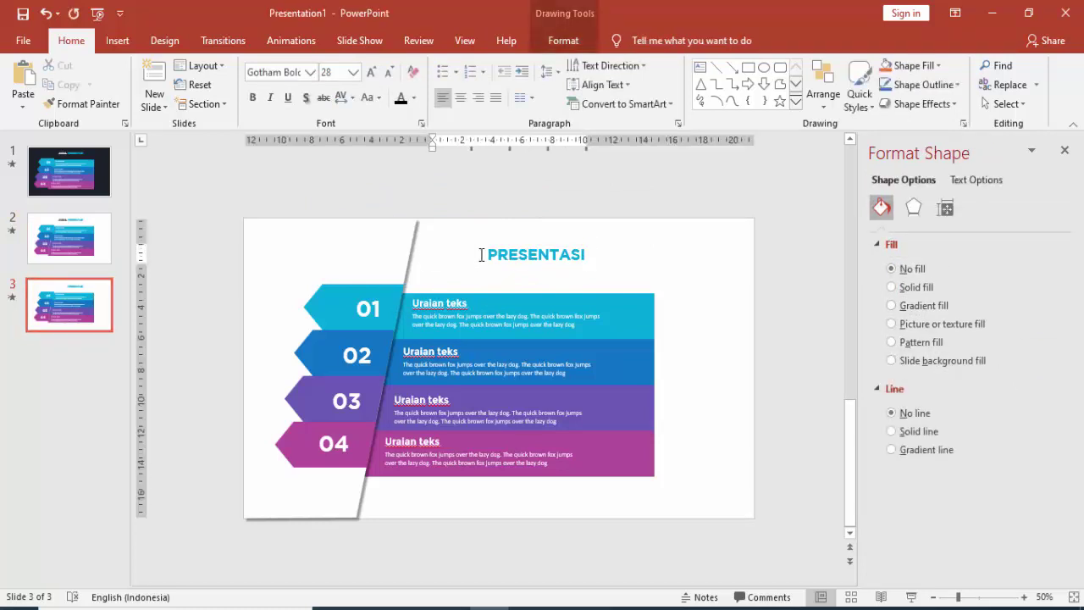
{"action": "left_click", "coordinate": [691, 254]}
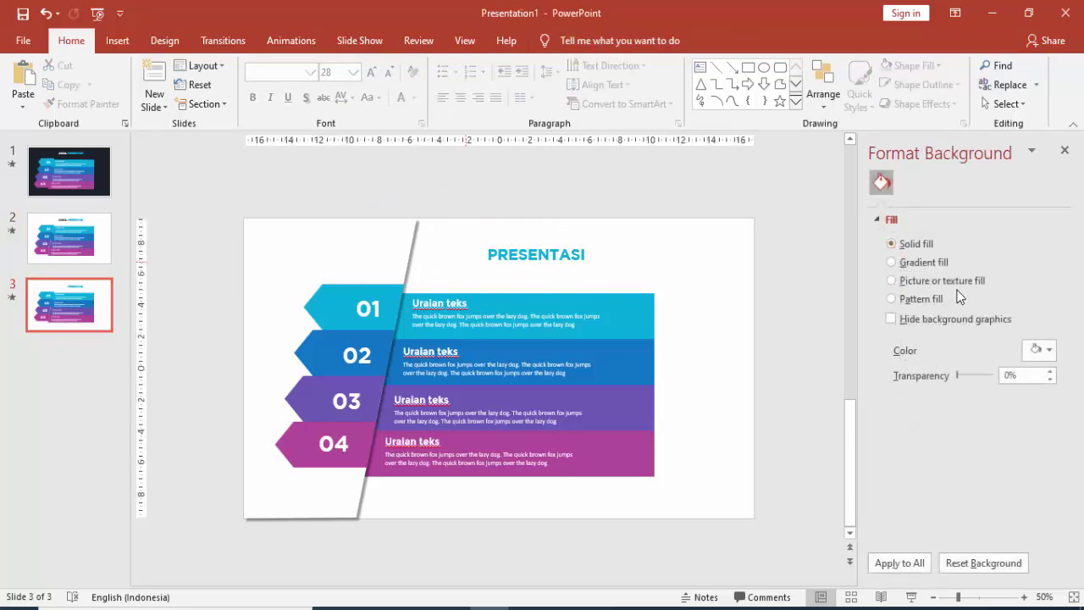
{"action": "left_click", "coordinate": [1039, 350]}
Step: Give slide 3 a dark navy background and fill the left panel navy as well
{"action": "left_click", "coordinate": [1006, 531]}
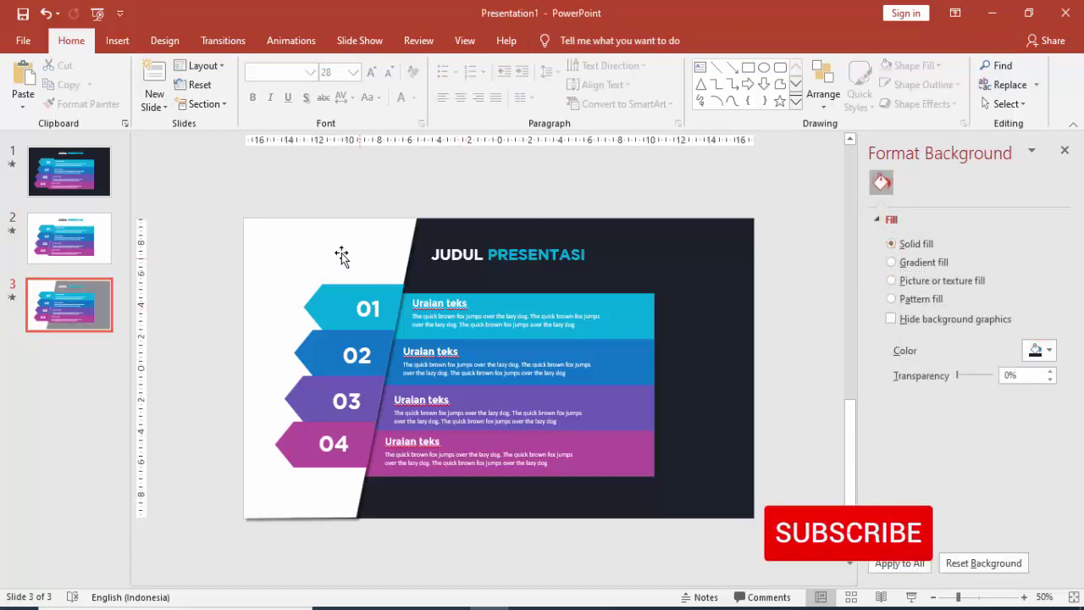
{"action": "left_click", "coordinate": [341, 251]}
{"action": "left_click", "coordinate": [1042, 391]}
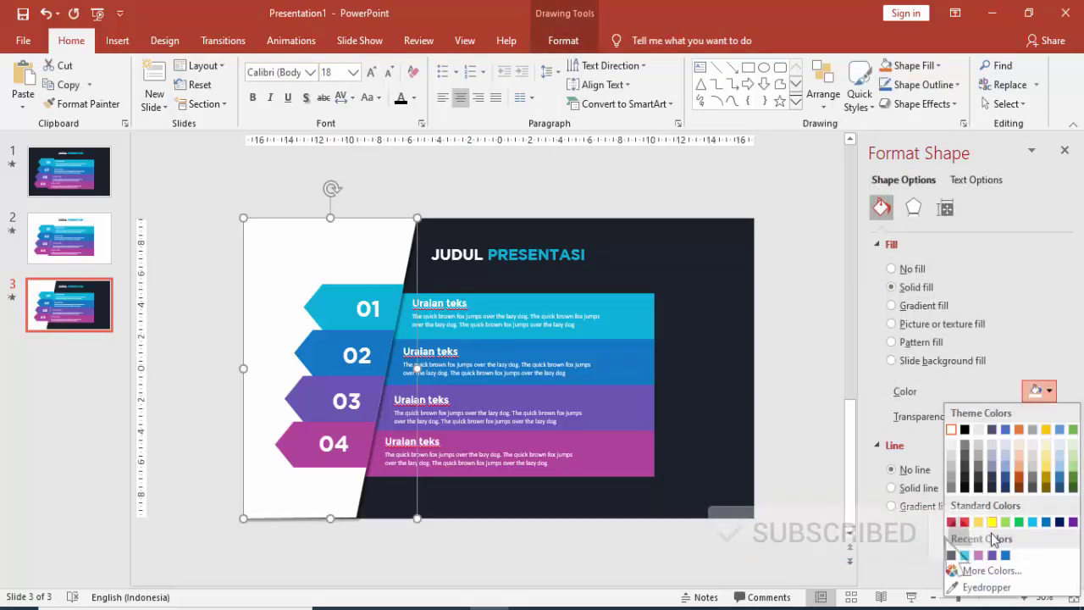
{"action": "left_click", "coordinate": [951, 555]}
{"action": "left_click", "coordinate": [671, 254]}
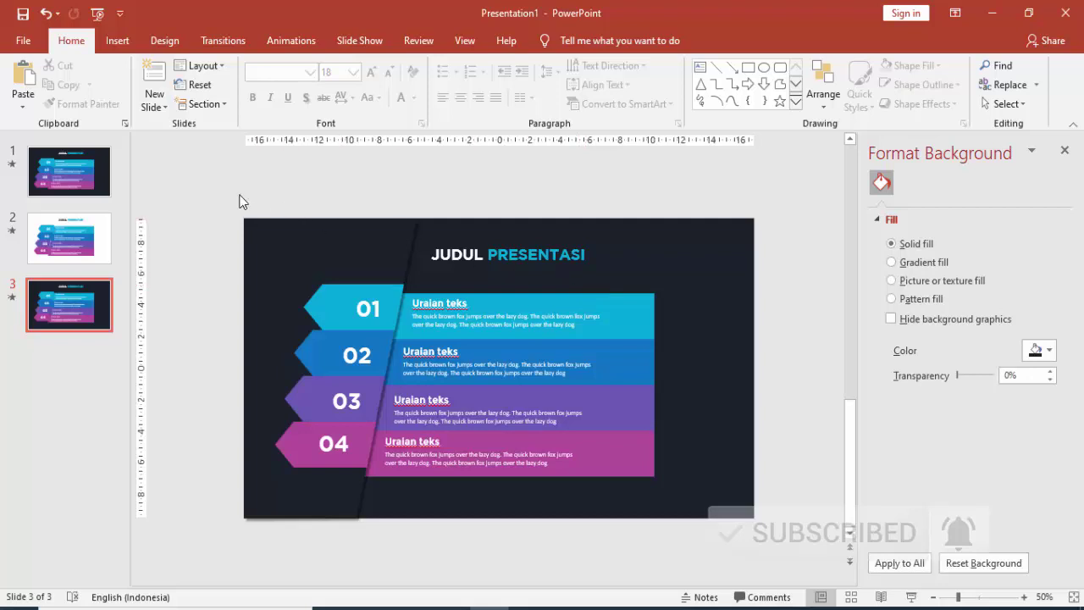
Step: Move the JUDUL PRESENTASI title off the slide, parking it above
{"action": "left_click_drag", "start_coordinate": [223, 186], "coordinate": [420, 530]}
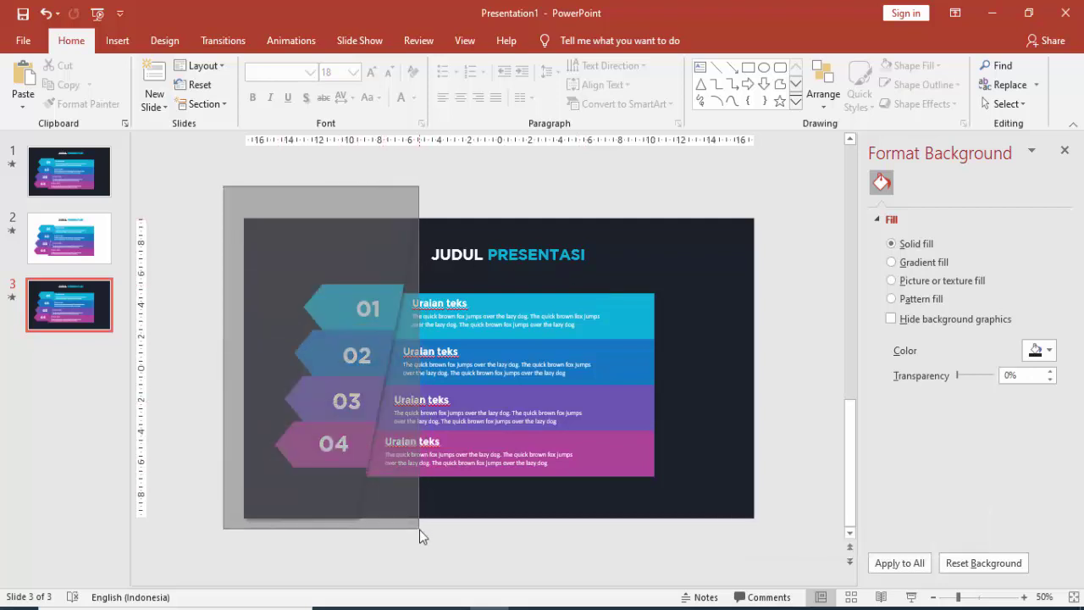
{"action": "left_click_drag", "start_coordinate": [419, 529], "coordinate": [417, 514]}
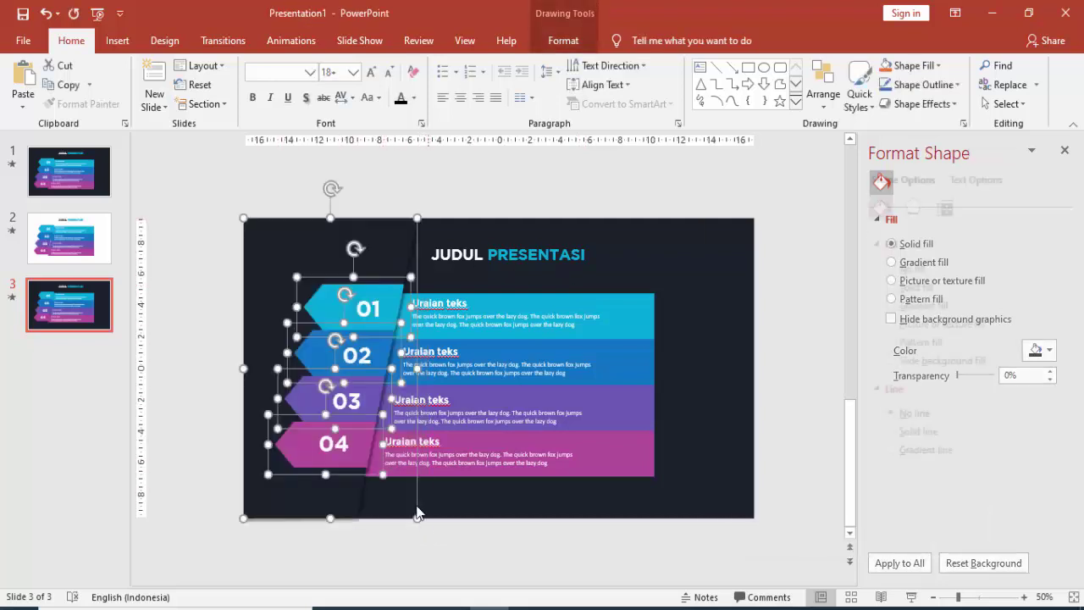
{"action": "left_click_drag", "start_coordinate": [562, 246], "coordinate": [519, 158]}
{"action": "left_click", "coordinate": [657, 202]}
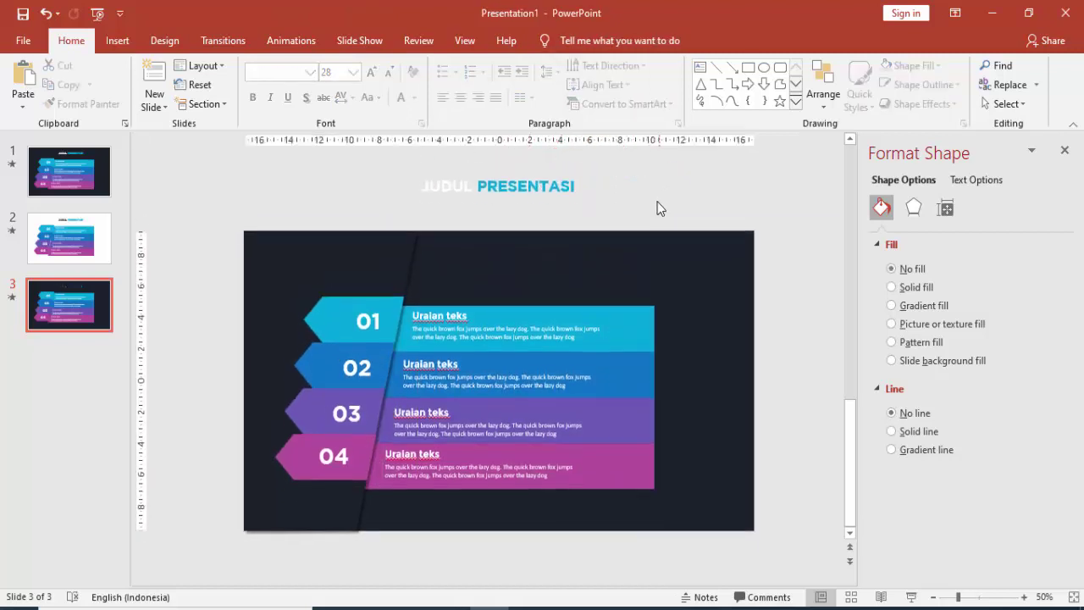
Step: Flip all of the slide's objects horizontally
{"action": "mouse_move", "coordinate": [207, 196]}
{"action": "left_mouse_down"}
{"action": "mouse_move", "coordinate": [689, 479]}
{"action": "mouse_move", "coordinate": [699, 530]}
{"action": "left_mouse_up"}
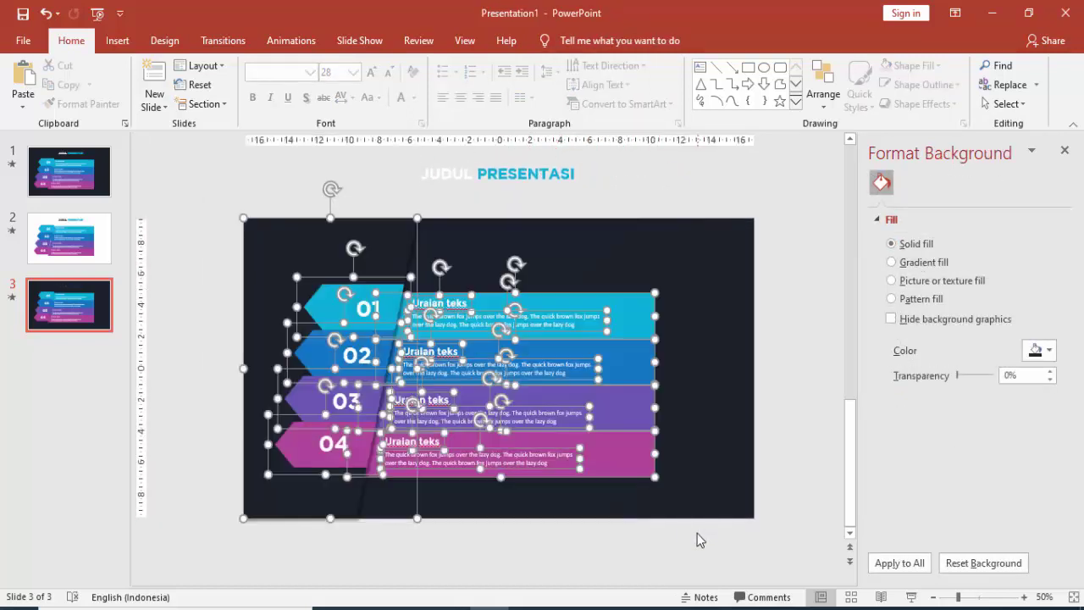
{"action": "left_click", "coordinate": [564, 40]}
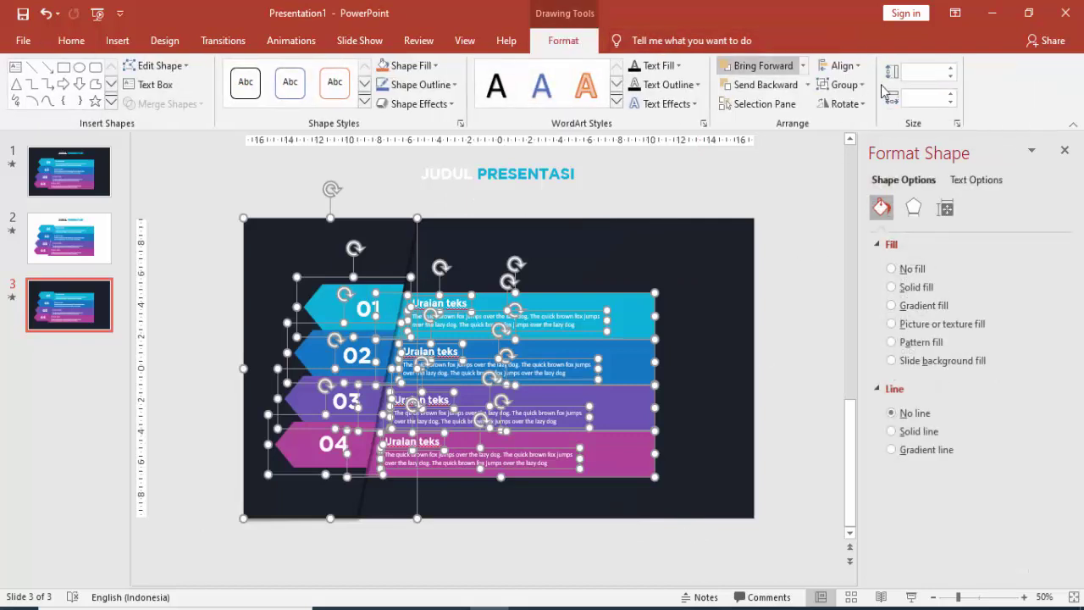
{"action": "left_click", "coordinate": [860, 103]}
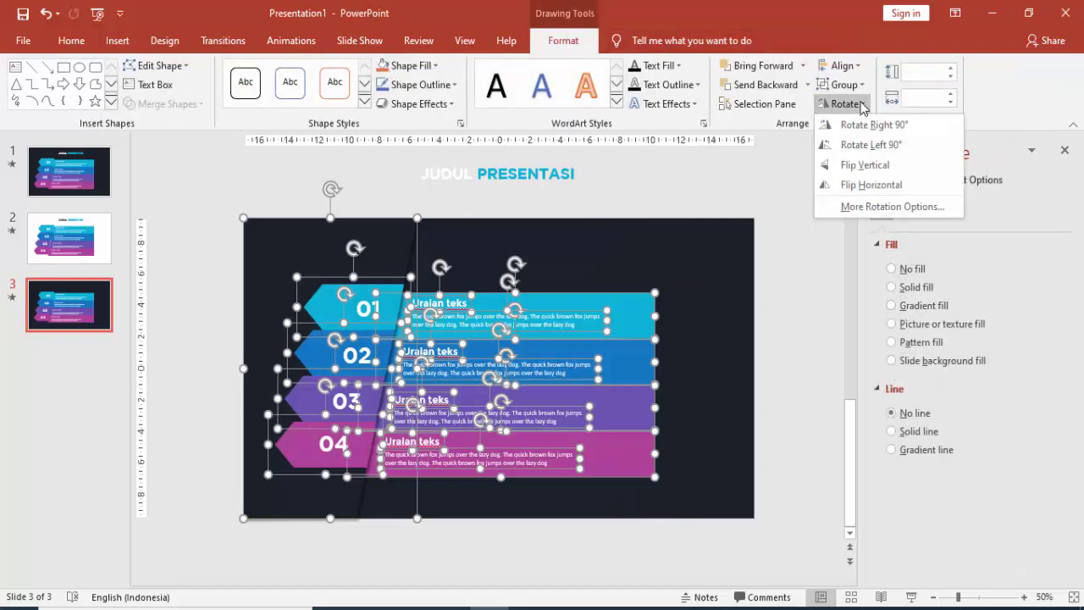
{"action": "left_click", "coordinate": [866, 185]}
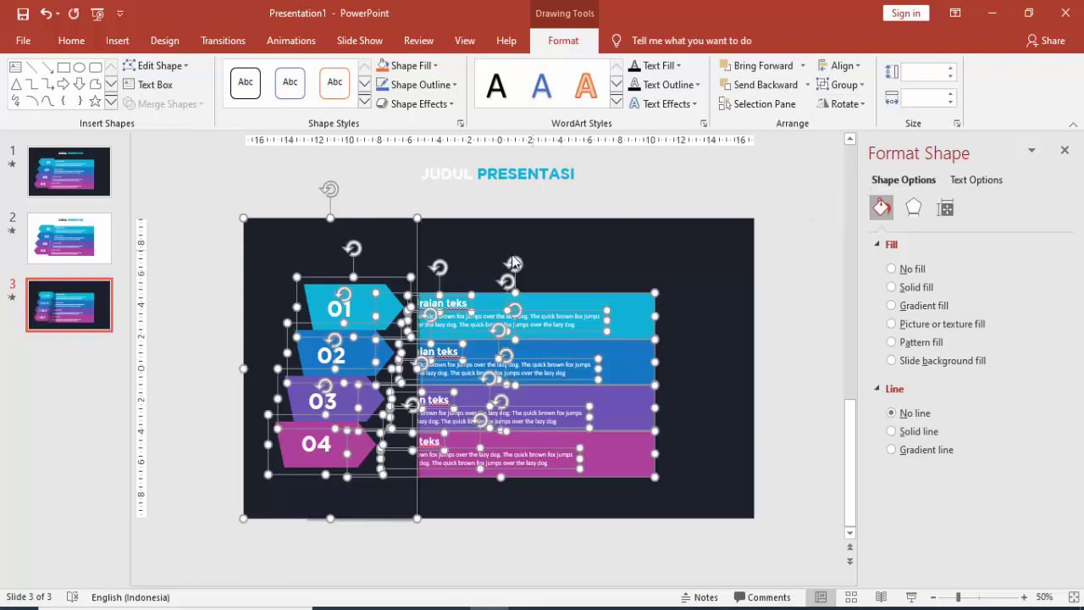
{"action": "left_click", "coordinate": [666, 198]}
Step: Fill the panel golden yellow, flip it vertically and move it to the right edge
{"action": "left_click", "coordinate": [395, 254]}
{"action": "left_click", "coordinate": [1037, 392]}
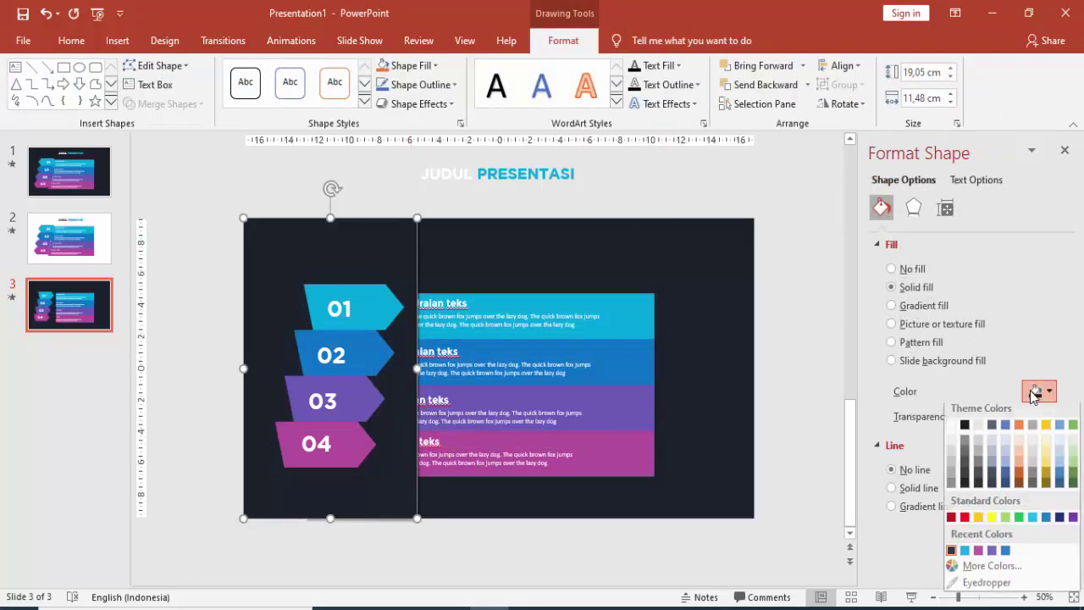
{"action": "left_click", "coordinate": [979, 522]}
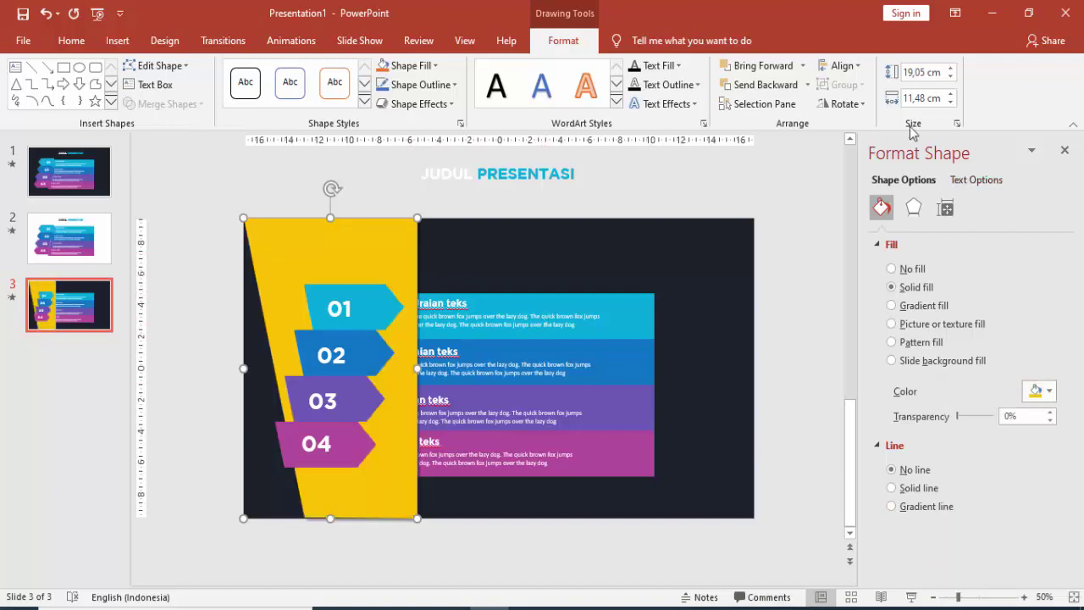
{"action": "left_click", "coordinate": [841, 103]}
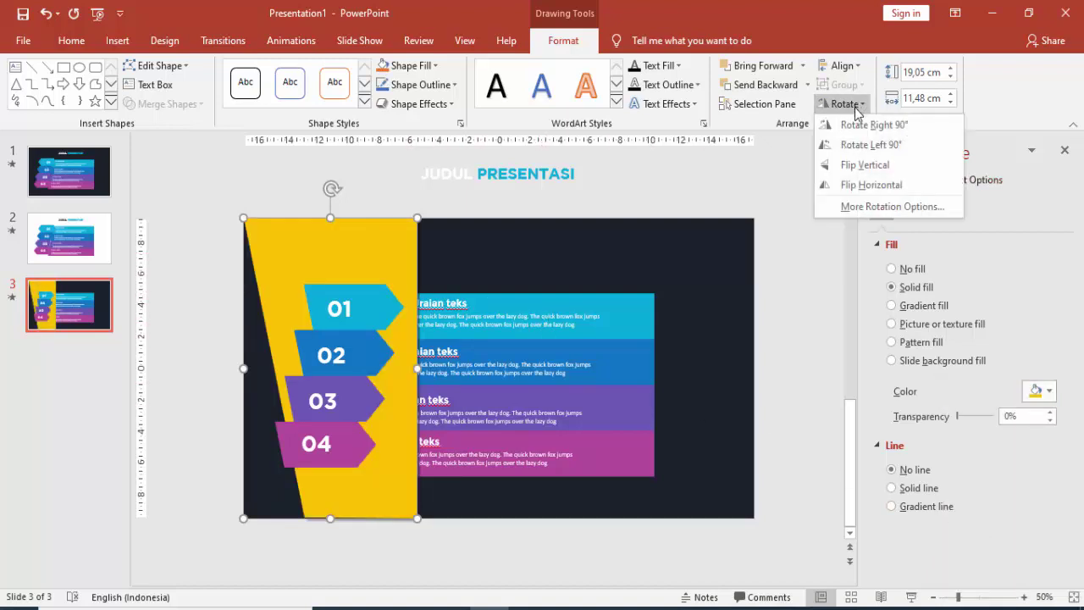
{"action": "left_click", "coordinate": [858, 166]}
{"action": "left_click_drag", "start_coordinate": [382, 252], "coordinate": [722, 250]}
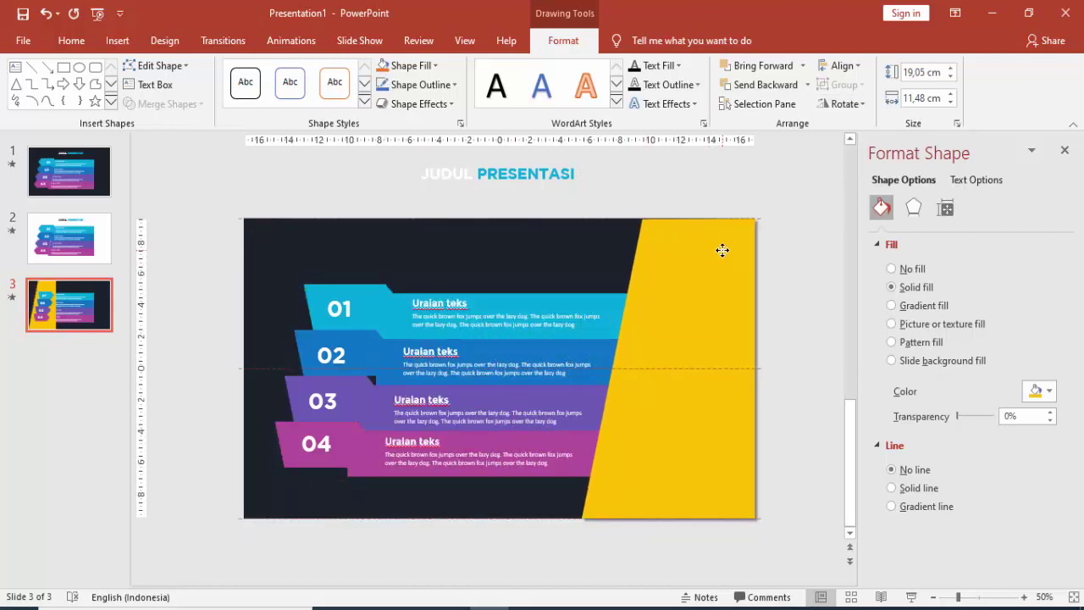
Step: Move the 01 arrow onto the yellow panel, flip it, and un-mirror its number
{"action": "left_click", "coordinate": [365, 310]}
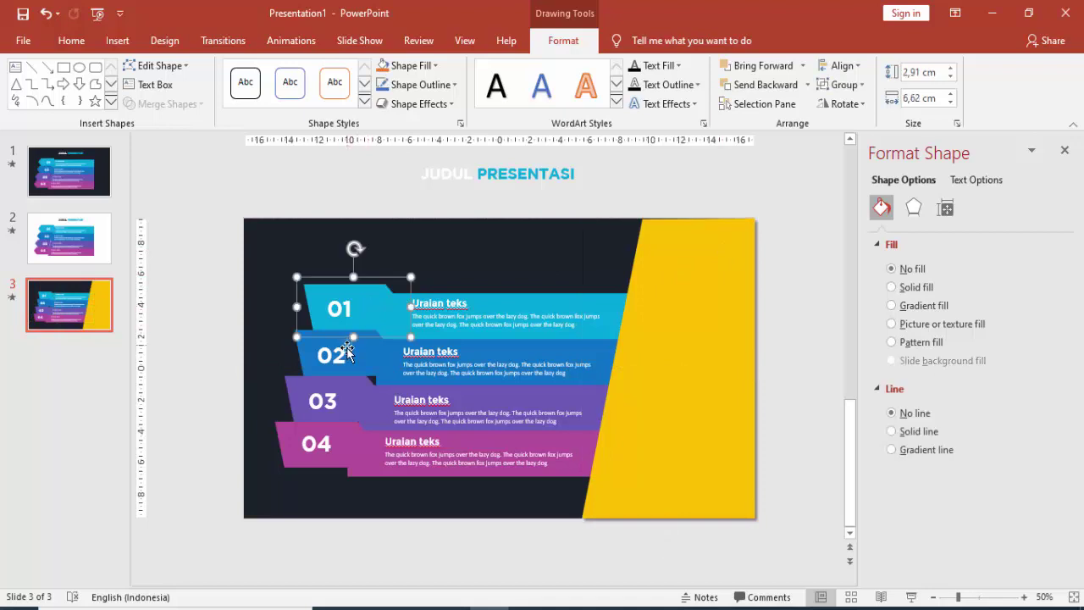
{"action": "left_click_drag", "start_coordinate": [366, 306], "coordinate": [689, 280]}
{"action": "left_click", "coordinate": [859, 106]}
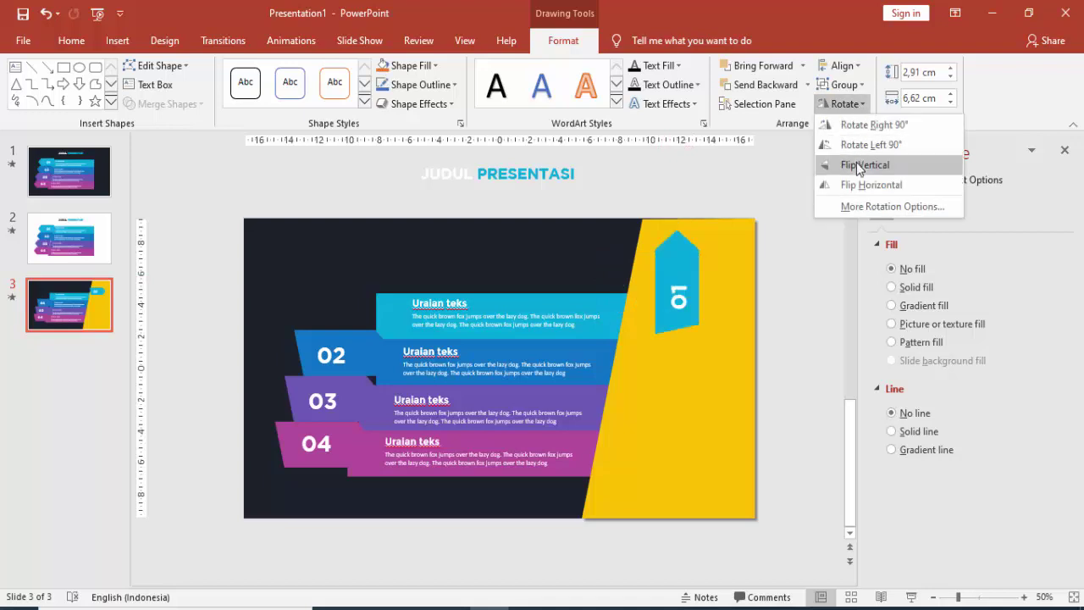
{"action": "left_click", "coordinate": [847, 166]}
{"action": "left_click_drag", "start_coordinate": [705, 280], "coordinate": [704, 278]}
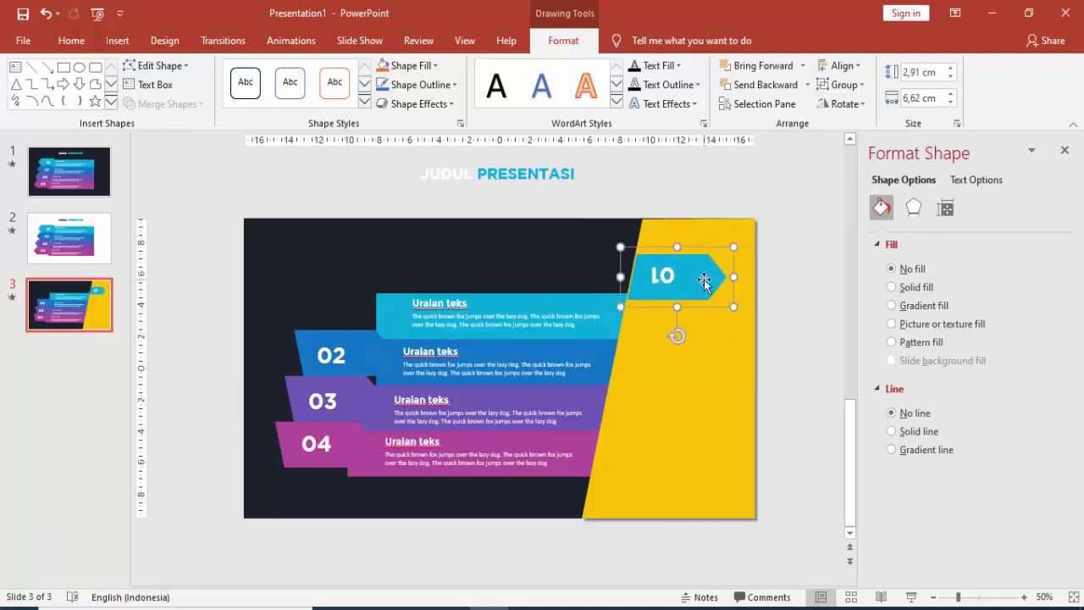
{"action": "right_click", "coordinate": [704, 281]}
{"action": "mouse_move", "coordinate": [734, 378]}
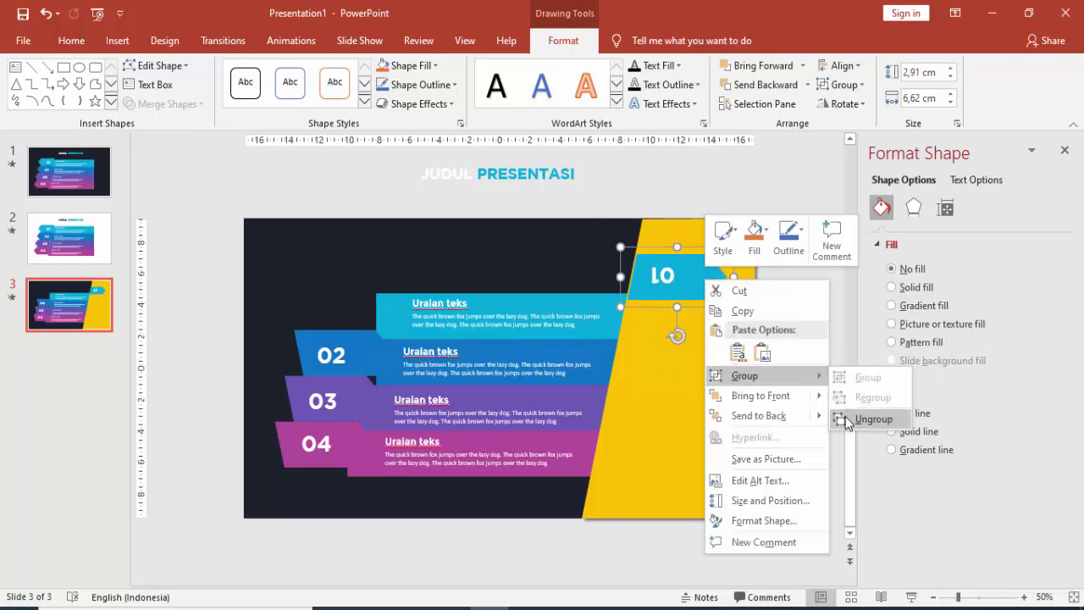
{"action": "left_click", "coordinate": [845, 420]}
{"action": "left_click", "coordinate": [806, 274]}
{"action": "left_click", "coordinate": [673, 262]}
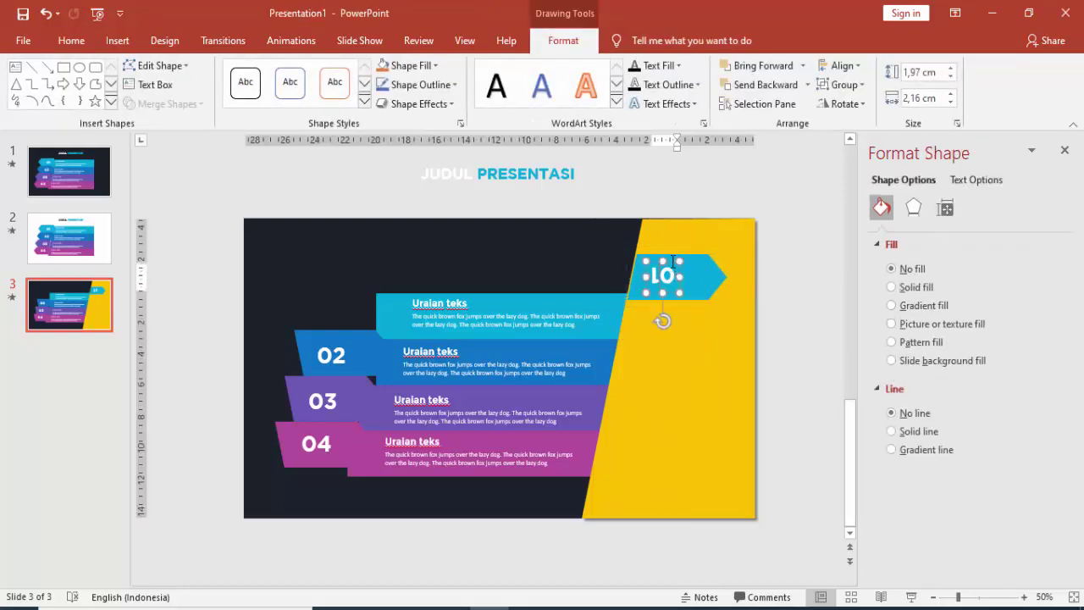
{"action": "left_click", "coordinate": [687, 256]}
{"action": "left_click", "coordinate": [845, 104]}
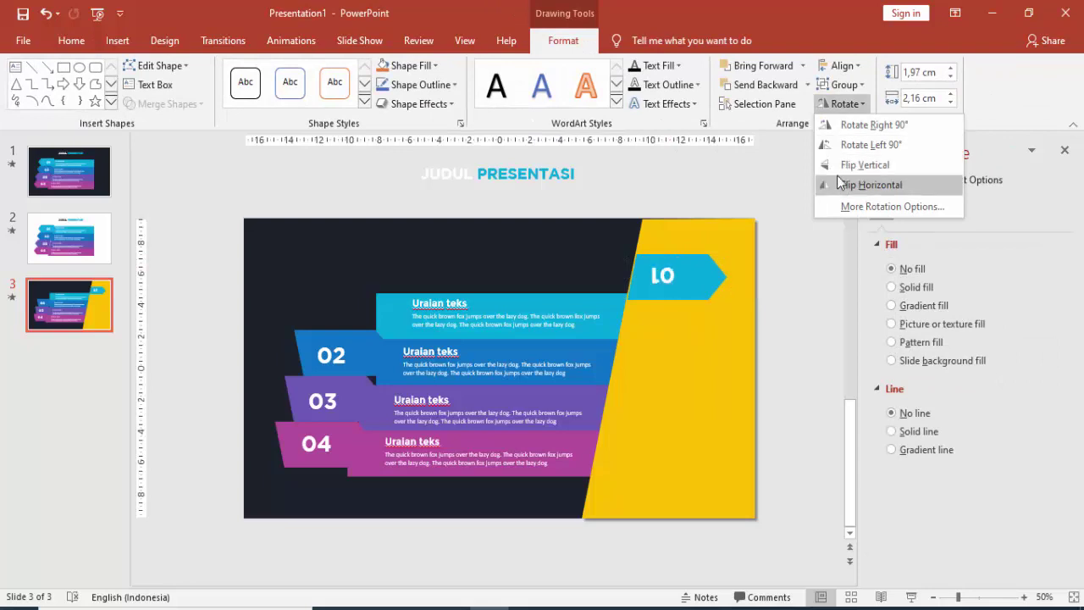
{"action": "left_click", "coordinate": [871, 185]}
{"action": "left_click_drag", "start_coordinate": [702, 271], "coordinate": [695, 290]}
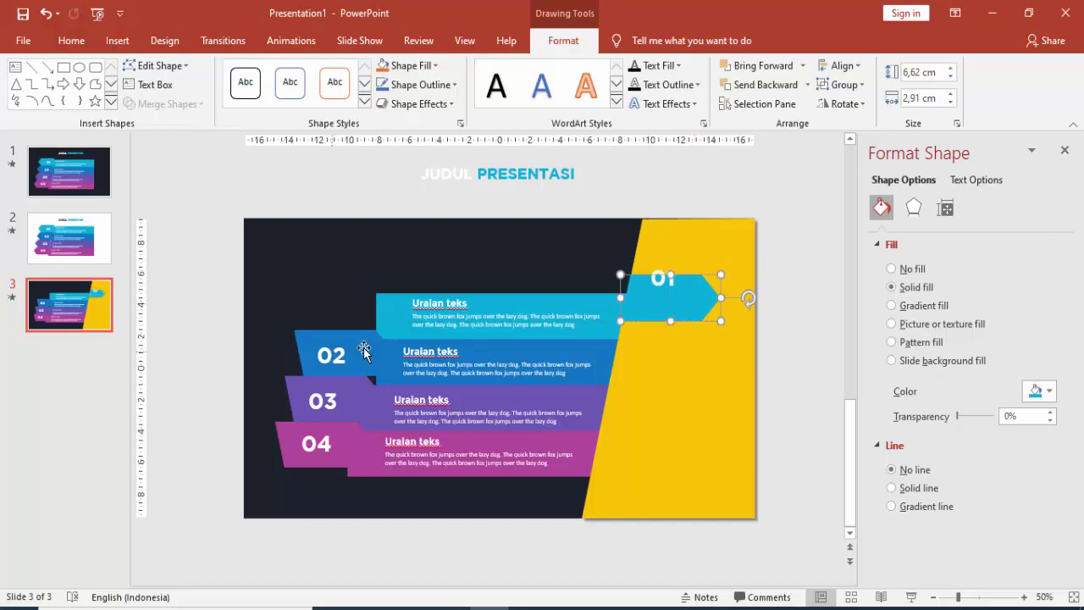
Step: Ungroup the 02 arrow, flip it vertically and place it beside the 01 arrow
{"action": "left_click", "coordinate": [363, 347]}
{"action": "left_click_drag", "start_coordinate": [364, 347], "coordinate": [706, 347]}
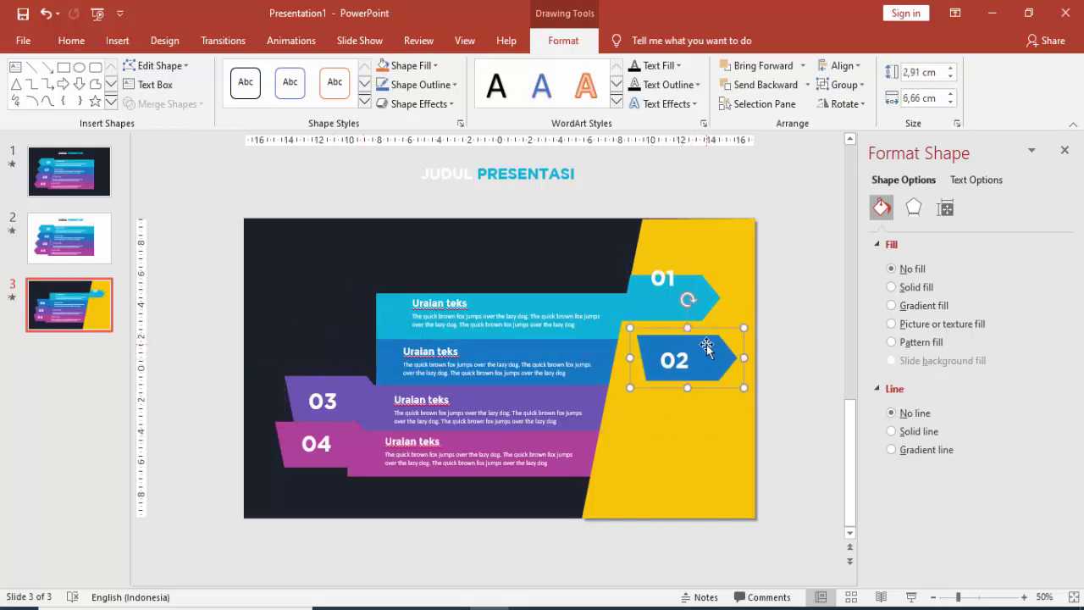
{"action": "right_click", "coordinate": [708, 347]}
{"action": "mouse_move", "coordinate": [754, 167]}
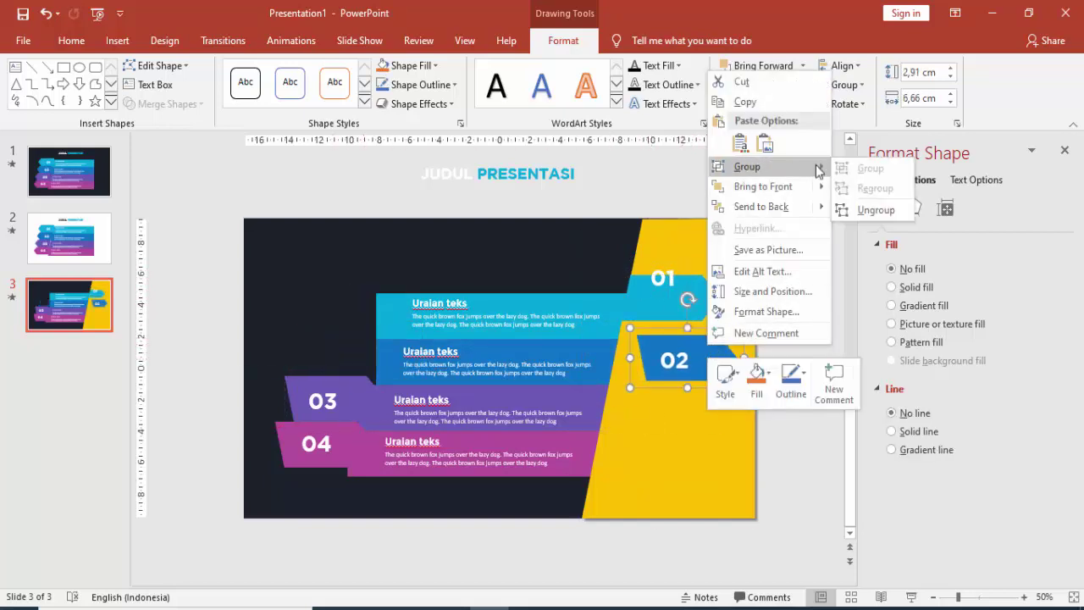
{"action": "left_click", "coordinate": [849, 208]}
{"action": "left_click", "coordinate": [776, 259]}
{"action": "left_click", "coordinate": [725, 364]}
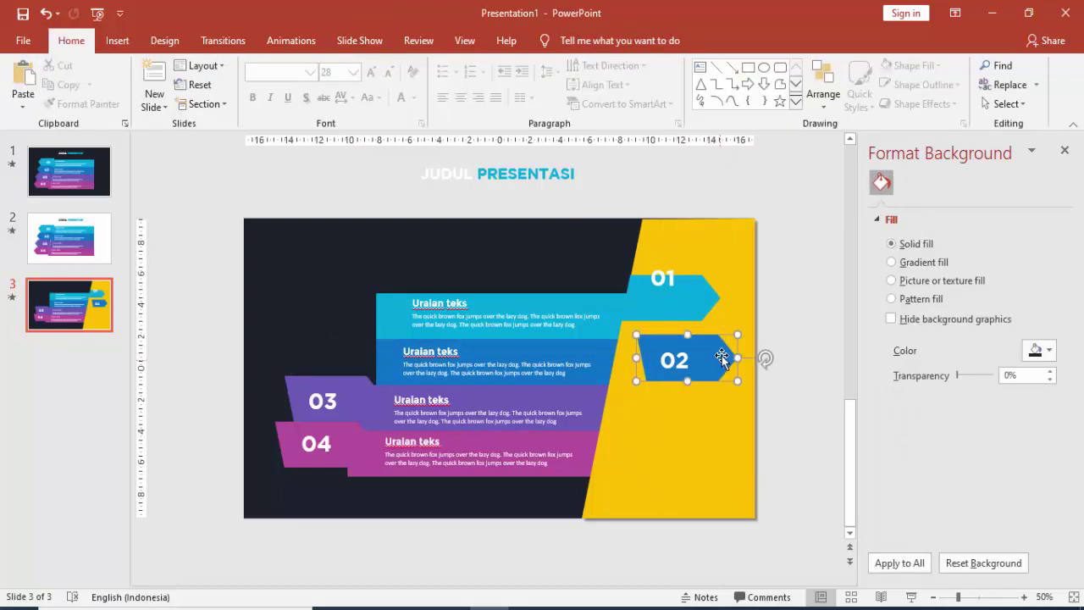
{"action": "left_click", "coordinate": [852, 103]}
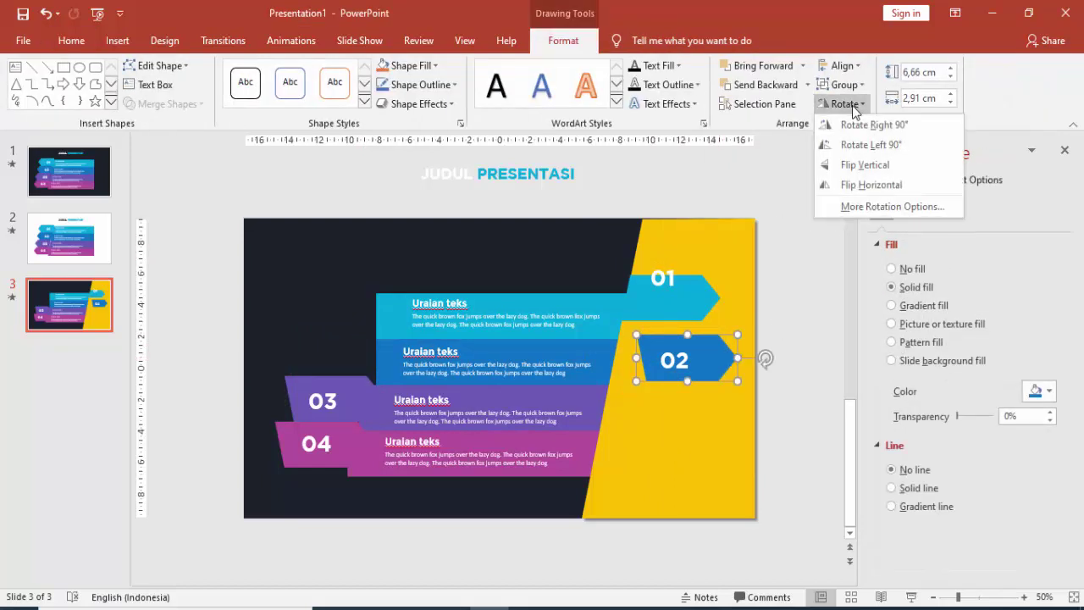
{"action": "left_click", "coordinate": [862, 164]}
{"action": "mouse_move", "coordinate": [695, 347]}
{"action": "left_mouse_down"}
{"action": "mouse_move", "coordinate": [684, 339]}
{"action": "mouse_move", "coordinate": [730, 337]}
{"action": "left_mouse_up"}
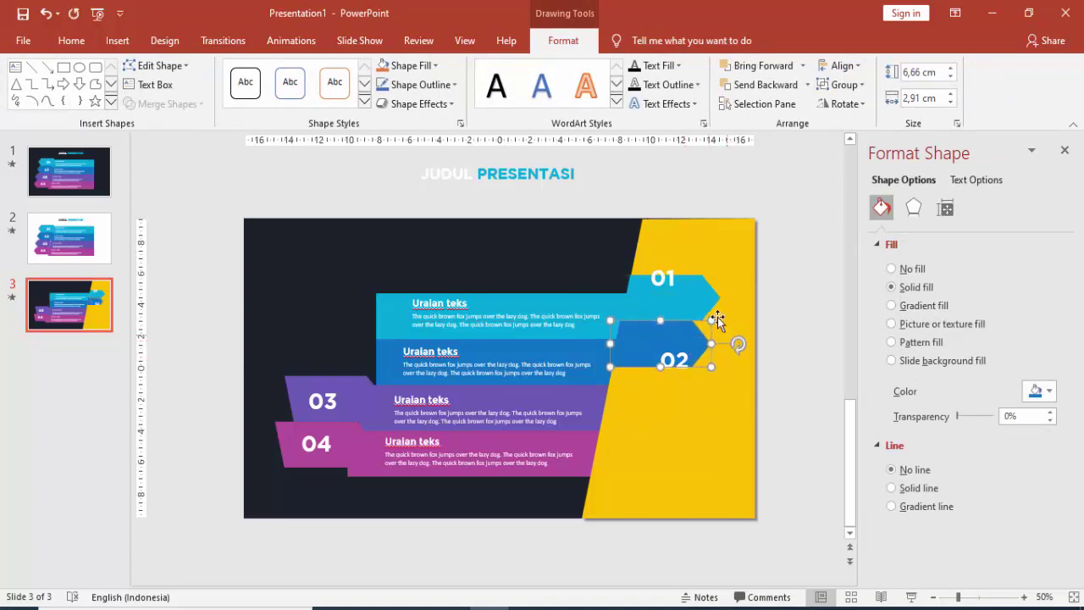
Step: Ungroup the purple 03 arrow, flip it vertically and fit it below 02
{"action": "left_click", "coordinate": [363, 401]}
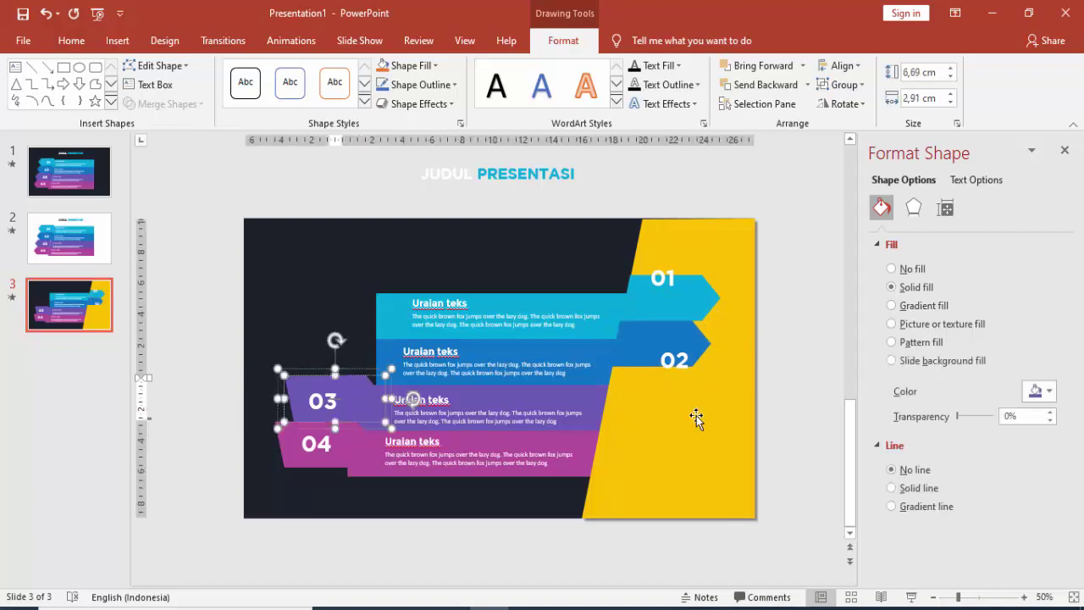
{"action": "left_click_drag", "start_coordinate": [362, 395], "coordinate": [700, 407]}
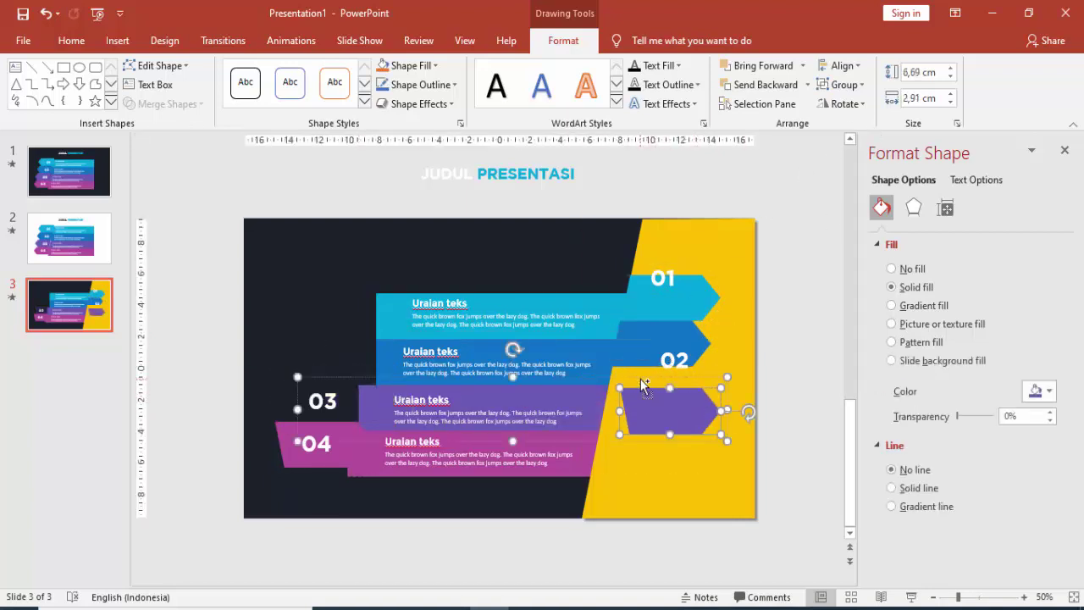
{"action": "key", "text": "ctrl+z"}
{"action": "right_click", "coordinate": [370, 386]}
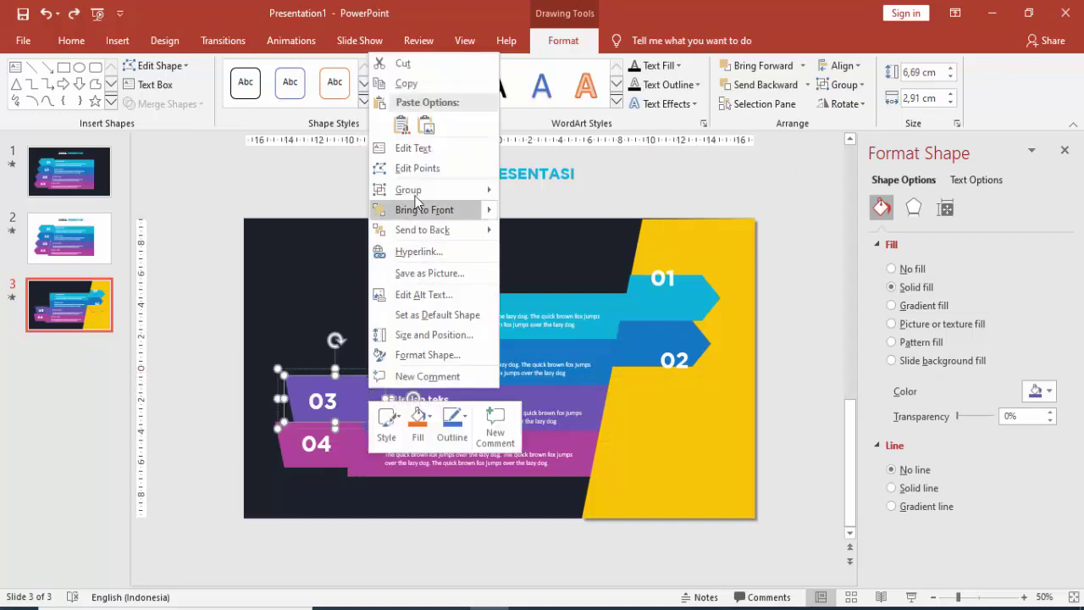
{"action": "mouse_move", "coordinate": [411, 189]}
{"action": "left_click", "coordinate": [543, 232]}
{"action": "left_click", "coordinate": [272, 362]}
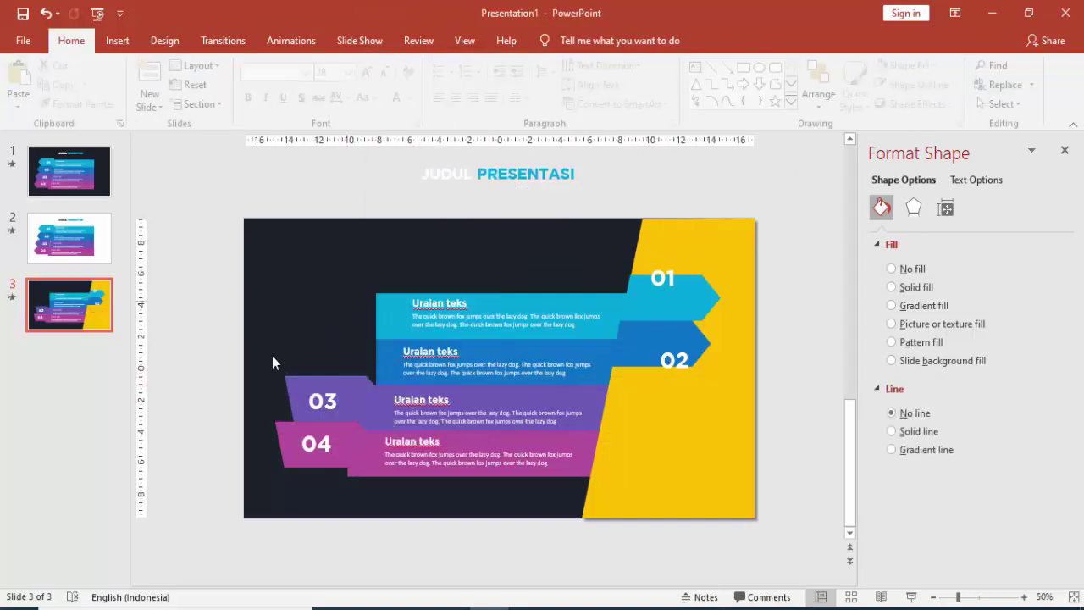
{"action": "left_click", "coordinate": [347, 391]}
{"action": "left_click_drag", "start_coordinate": [347, 392], "coordinate": [669, 391]}
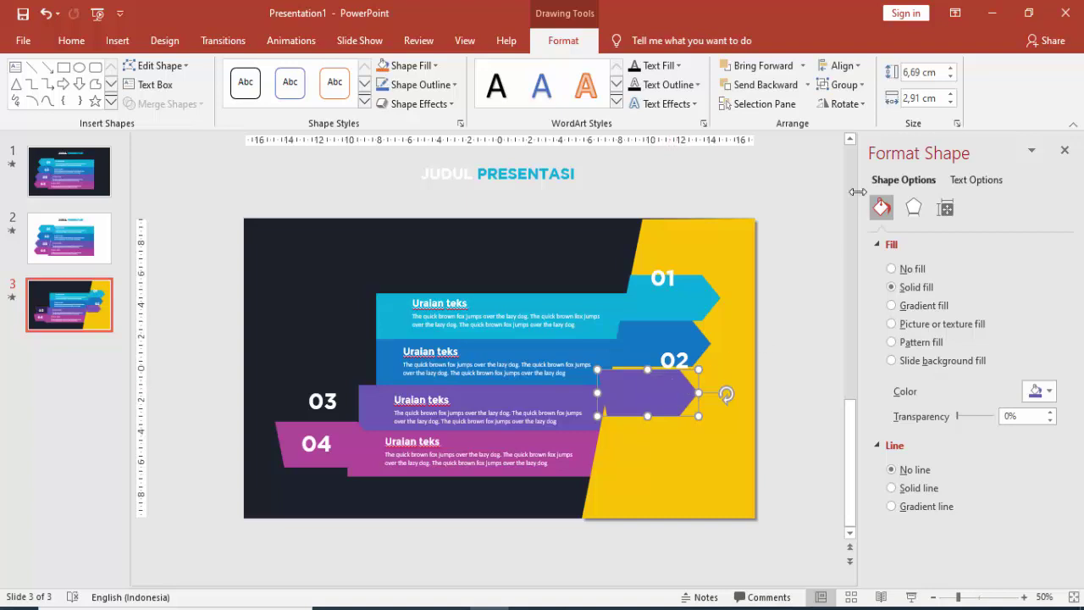
{"action": "left_click", "coordinate": [844, 103]}
{"action": "left_click", "coordinate": [671, 397]}
{"action": "left_click_drag", "start_coordinate": [671, 396], "coordinate": [673, 388]}
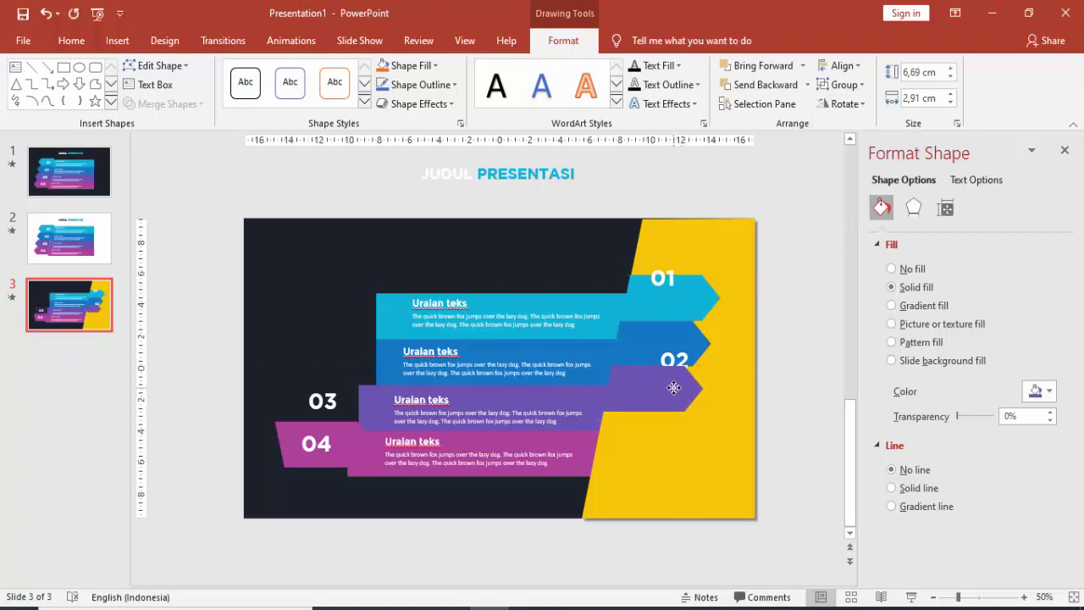
Step: Ungroup the magenta 04 arrow, flip it vertically and place it below the purple one
{"action": "left_click", "coordinate": [349, 442]}
{"action": "right_click", "coordinate": [342, 440]}
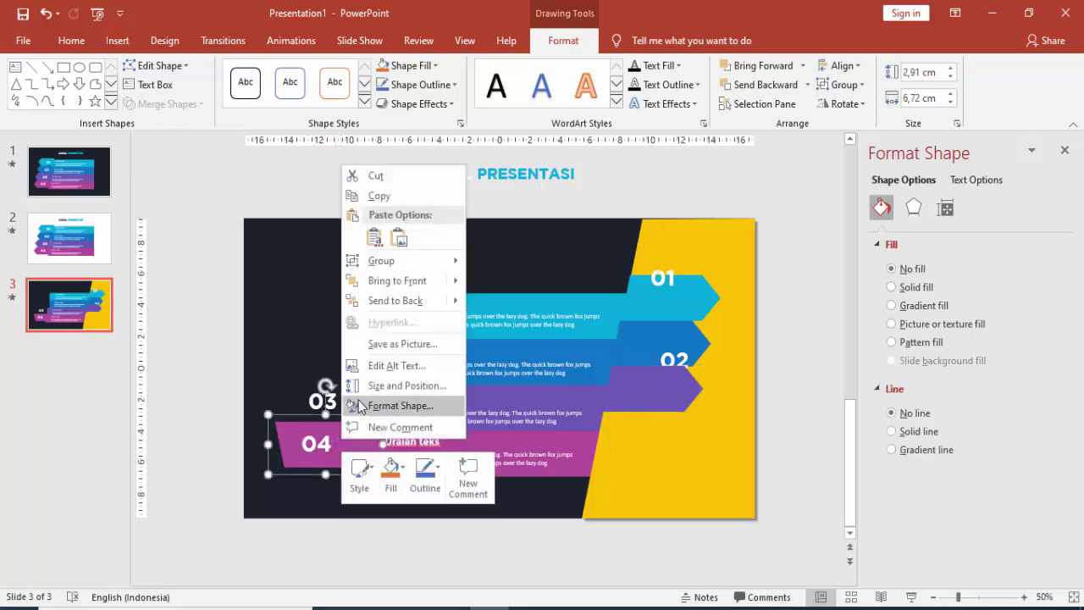
{"action": "mouse_move", "coordinate": [385, 261]}
{"action": "left_click", "coordinate": [500, 303]}
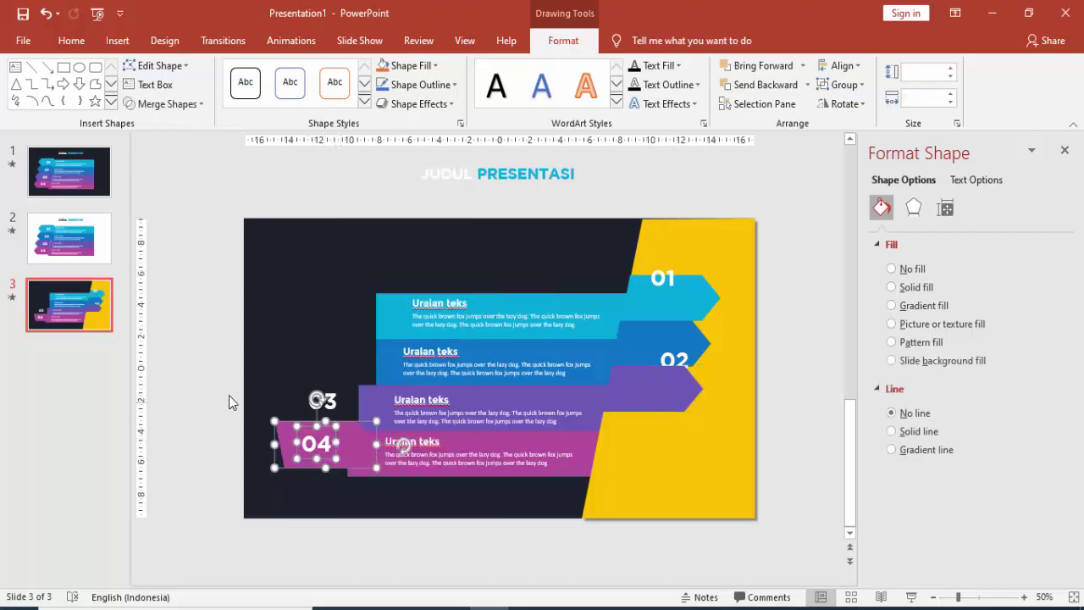
{"action": "left_click", "coordinate": [229, 403]}
{"action": "left_click", "coordinate": [353, 436]}
{"action": "left_click_drag", "start_coordinate": [352, 436], "coordinate": [672, 454]}
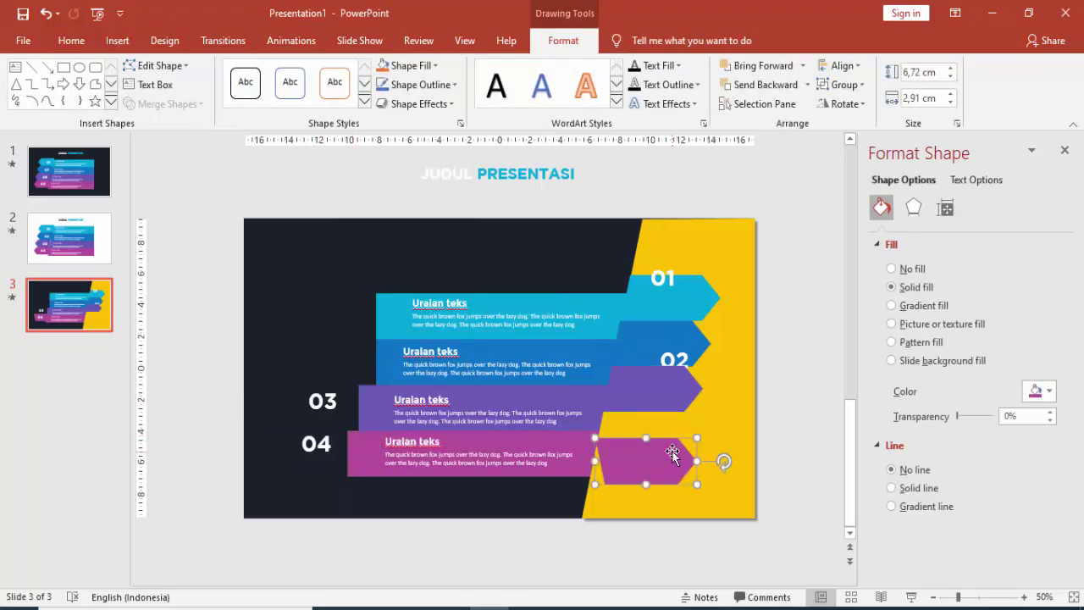
{"action": "left_click", "coordinate": [845, 103]}
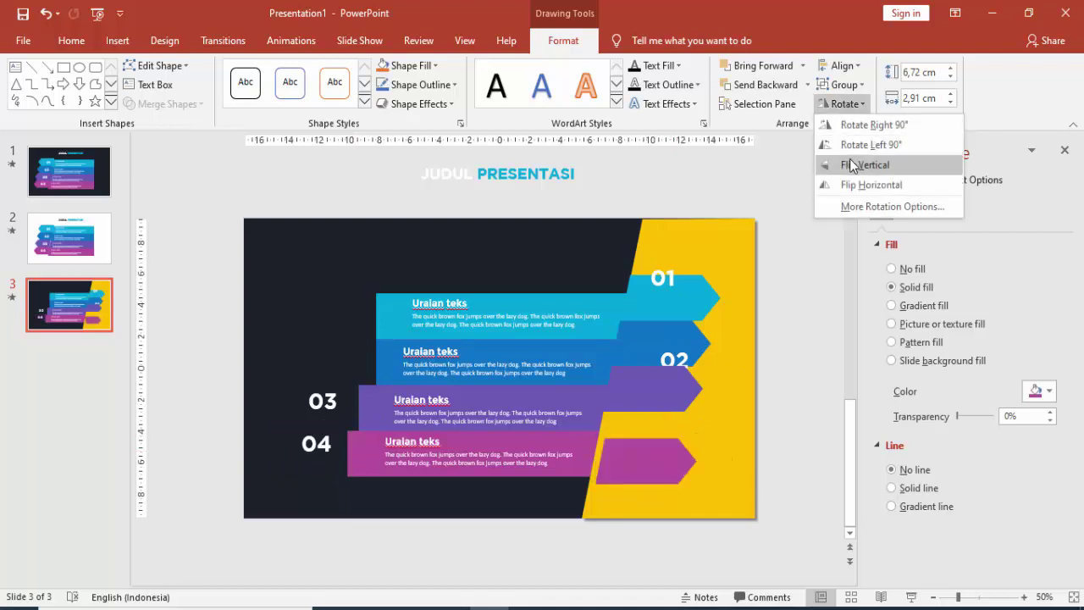
{"action": "left_click", "coordinate": [852, 165]}
{"action": "left_click_drag", "start_coordinate": [665, 447], "coordinate": [662, 423]}
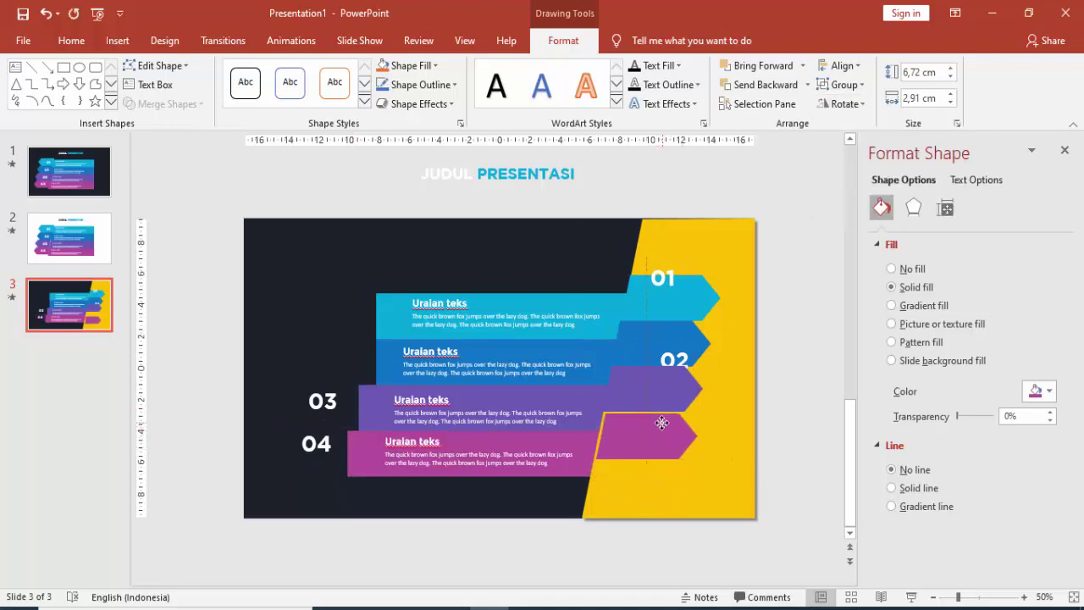
Step: Put the 02 number on its arrow and line the blue 02 arrow up with 01
{"action": "scroll", "coordinate": [724, 343], "scroll_direction": "up", "scroll_amount": 3, "text": "ctrl"}
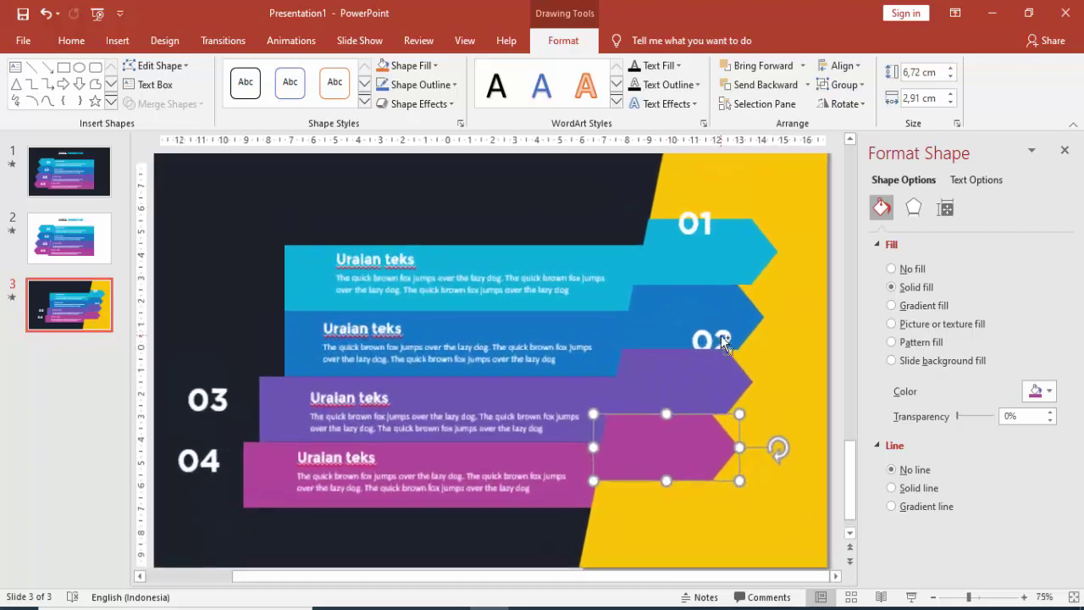
{"action": "left_click", "coordinate": [710, 327]}
{"action": "left_click_drag", "start_coordinate": [710, 327], "coordinate": [654, 277]}
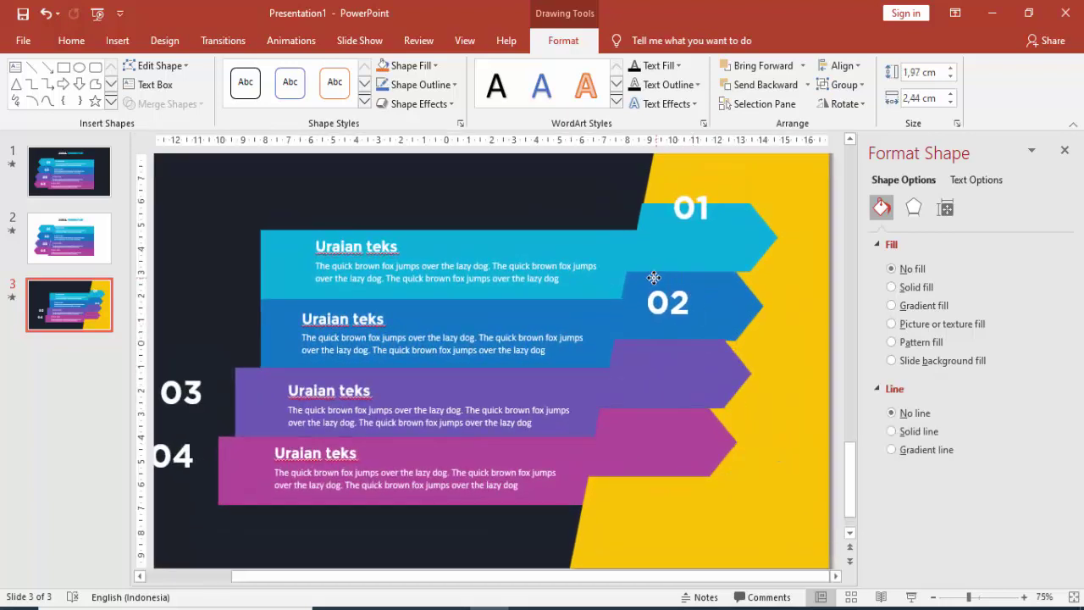
{"action": "scroll", "coordinate": [774, 228], "scroll_direction": "up", "scroll_amount": 3, "text": "ctrl"}
{"action": "left_click", "coordinate": [703, 361]}
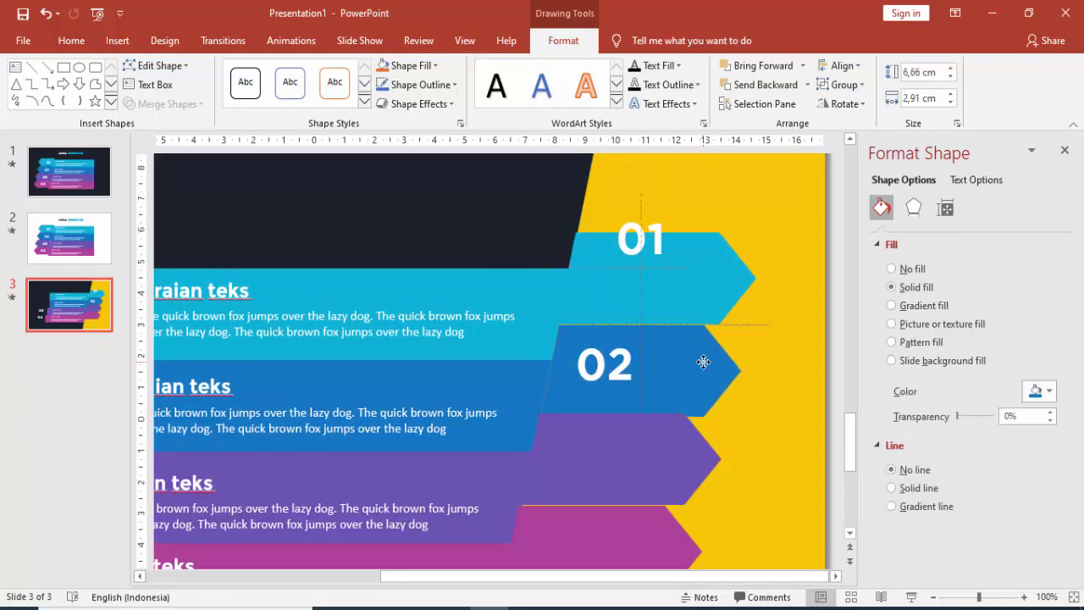
{"action": "left_click_drag", "start_coordinate": [704, 362], "coordinate": [707, 353]}
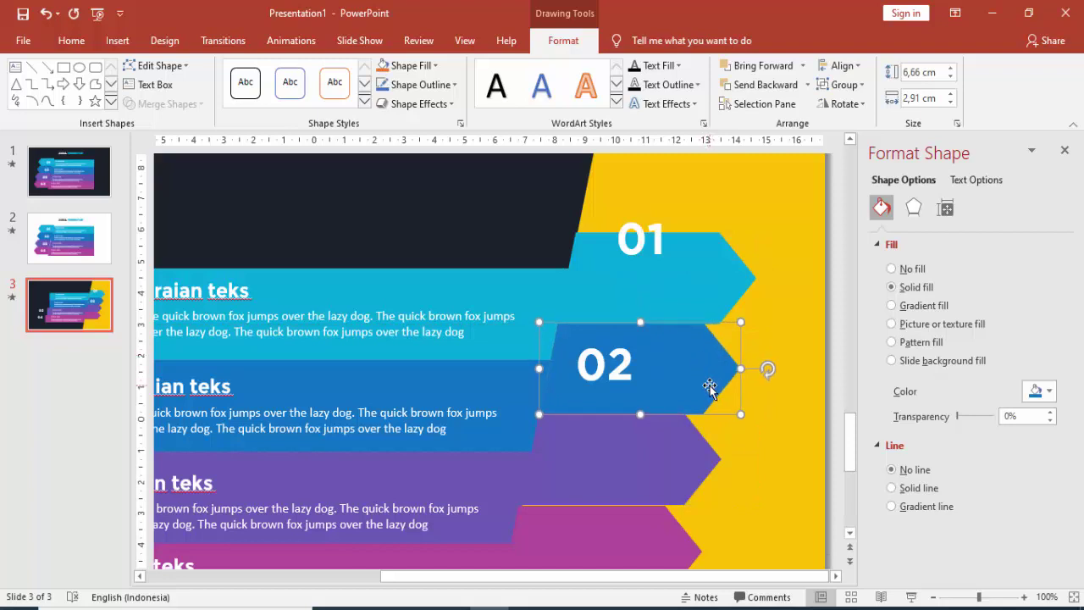
Step: Move the 03 and 04 numbers onto the purple and magenta arrow tips
{"action": "left_click", "coordinate": [681, 457]}
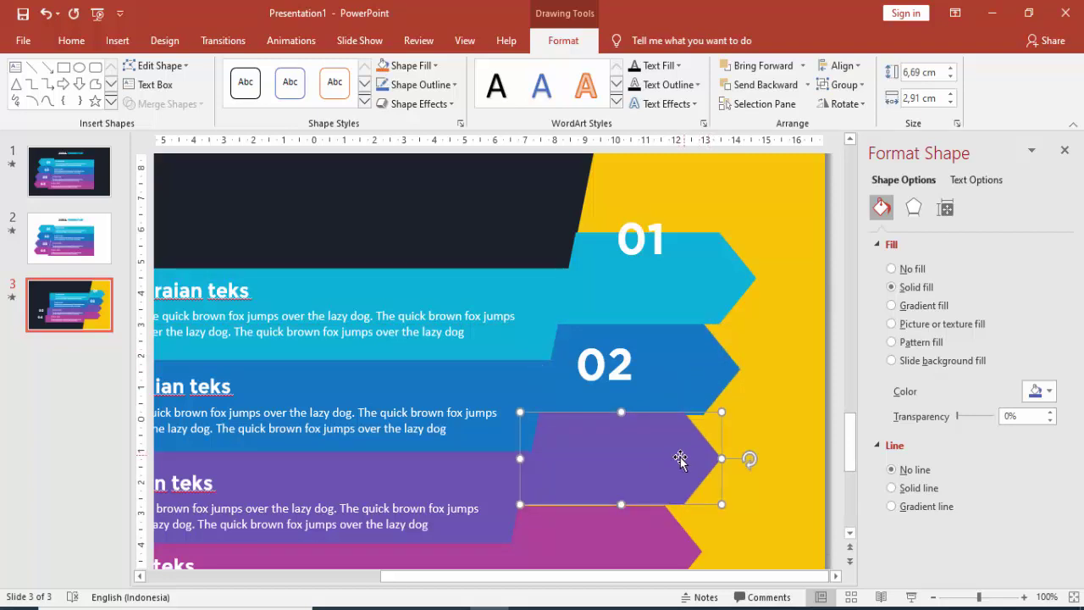
{"action": "left_click", "coordinate": [656, 523]}
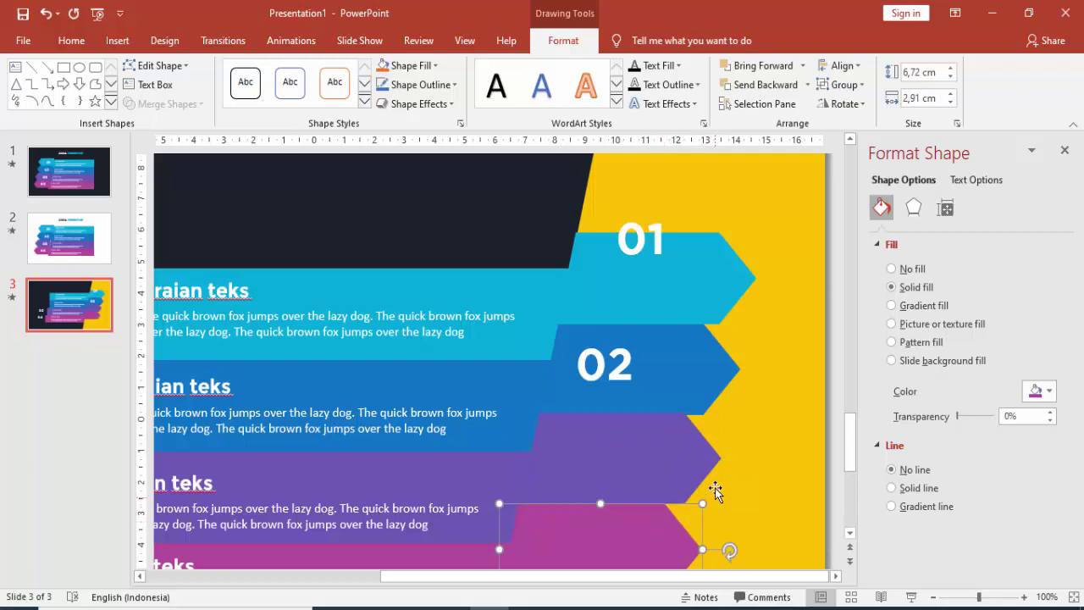
{"action": "scroll", "coordinate": [716, 492], "scroll_direction": "down", "scroll_amount": 5}
{"action": "key", "text": "Tab"}
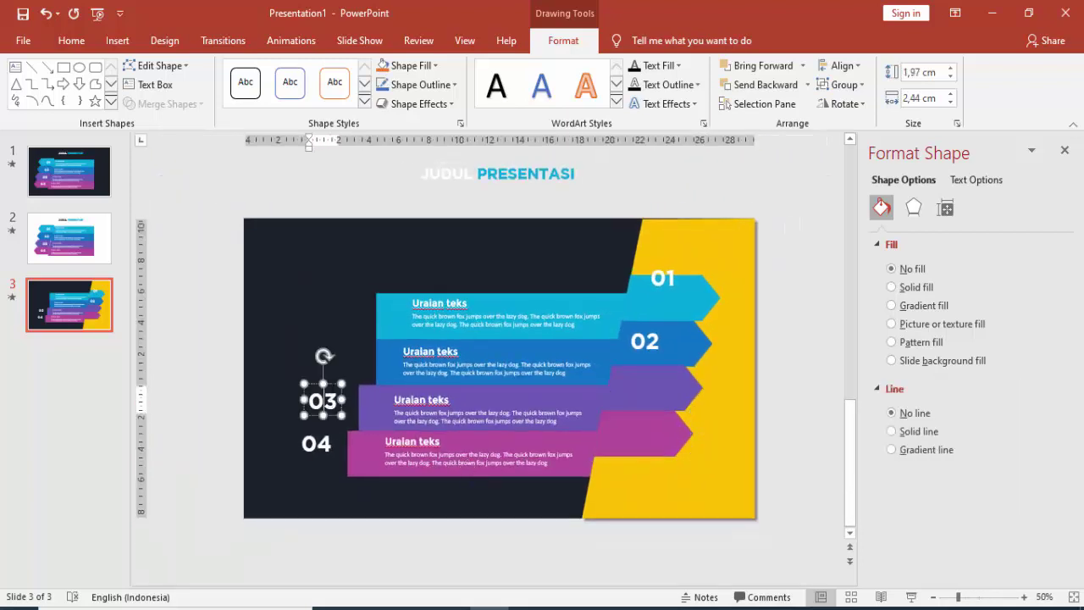
{"action": "left_click_drag", "start_coordinate": [323, 400], "coordinate": [640, 389]}
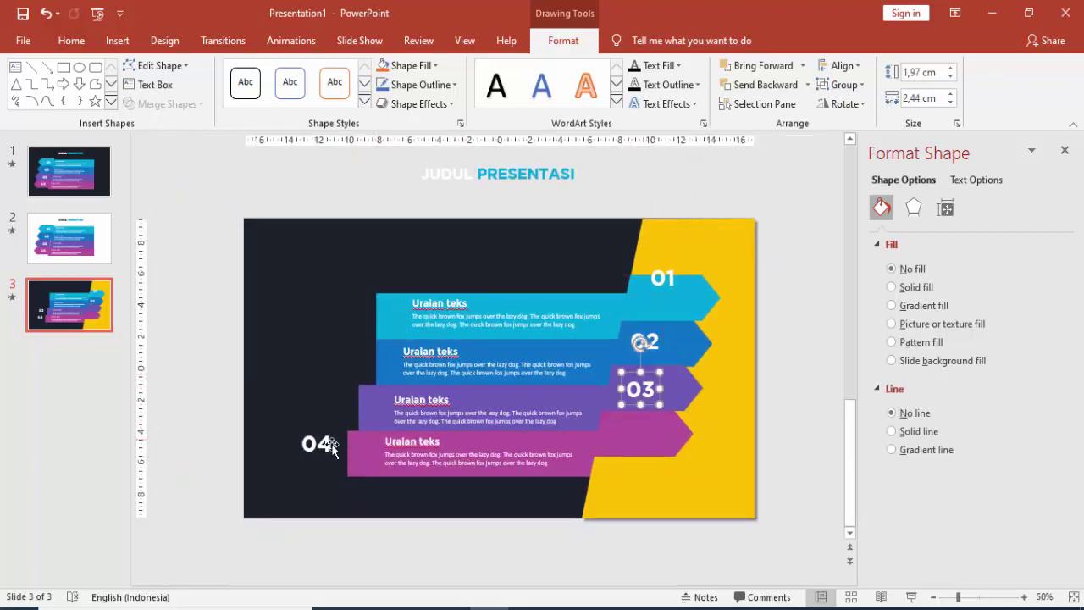
{"action": "left_click_drag", "start_coordinate": [333, 449], "coordinate": [652, 421]}
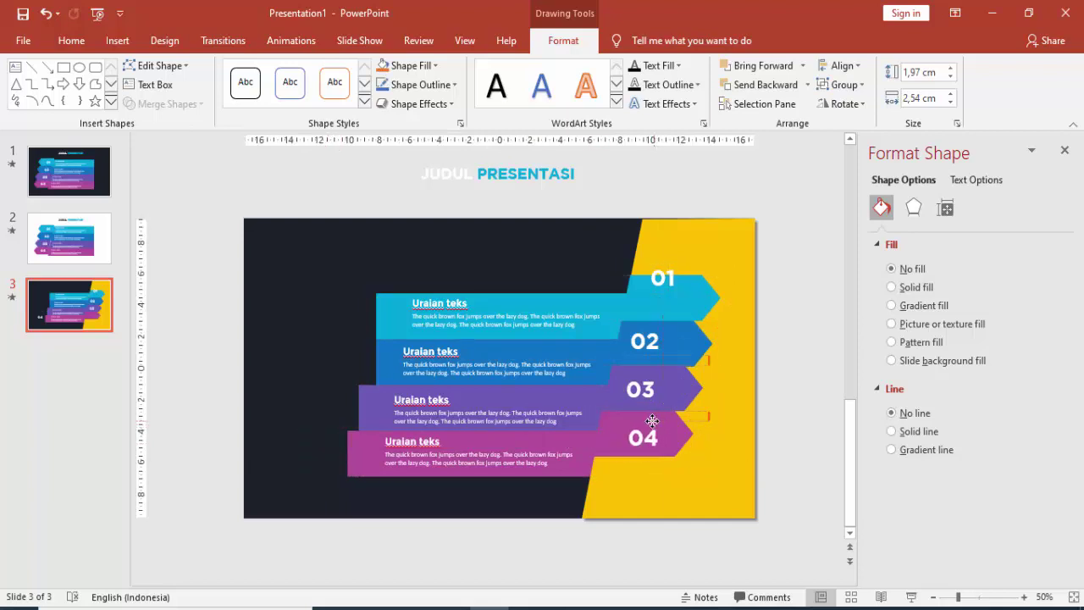
Step: Left-align the four coloured text bars 01 to 04
{"action": "left_click", "coordinate": [358, 447]}
{"action": "left_click", "coordinate": [369, 407], "text": "shift"}
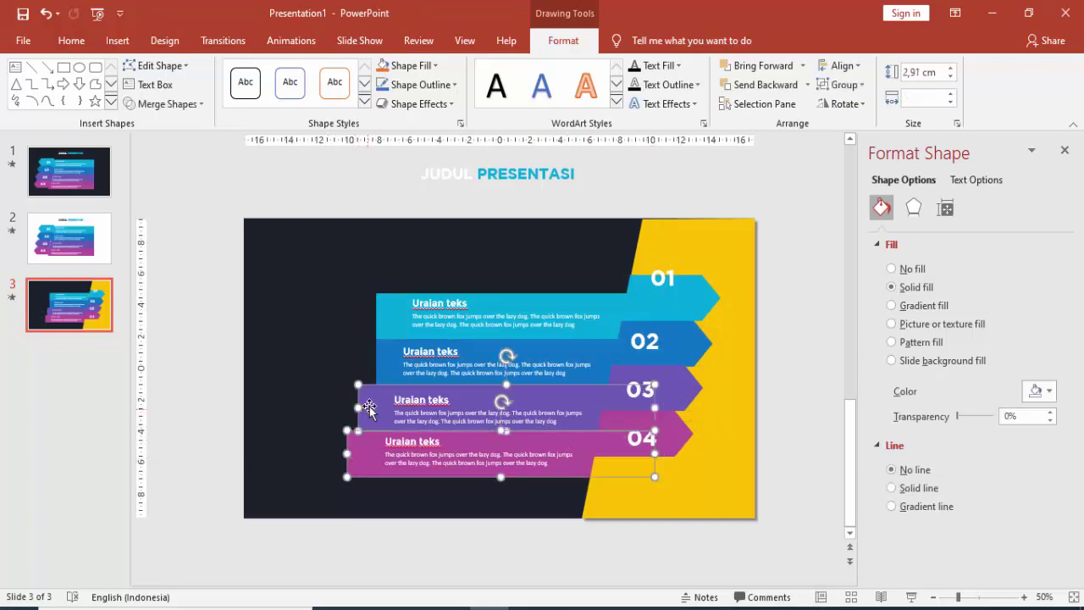
{"action": "left_click", "coordinate": [391, 366], "text": "shift"}
{"action": "left_click", "coordinate": [391, 326], "text": "shift"}
{"action": "left_click", "coordinate": [844, 66]}
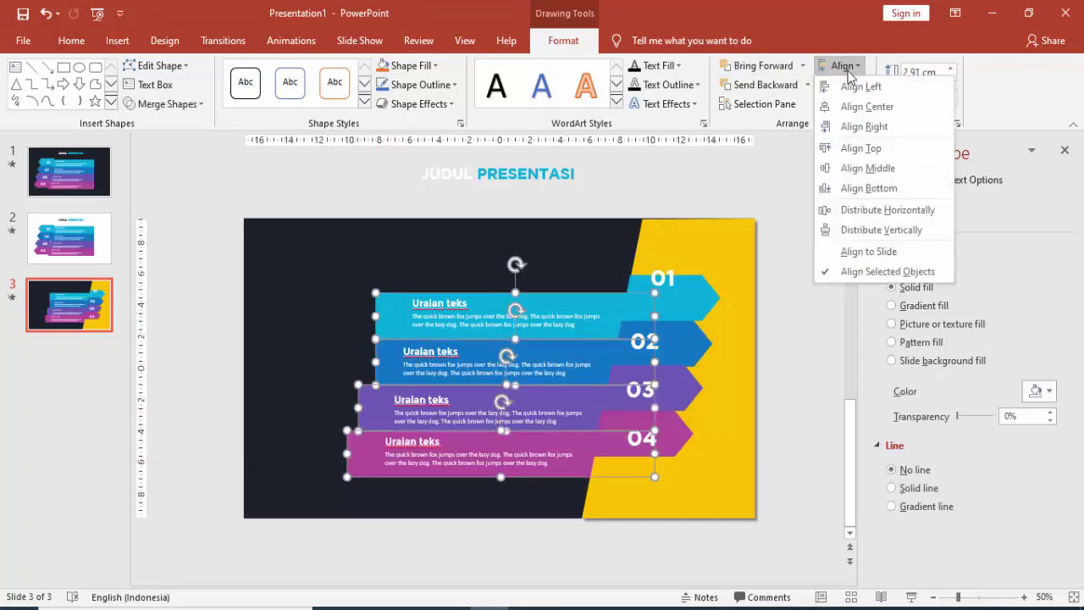
{"action": "left_click", "coordinate": [861, 86]}
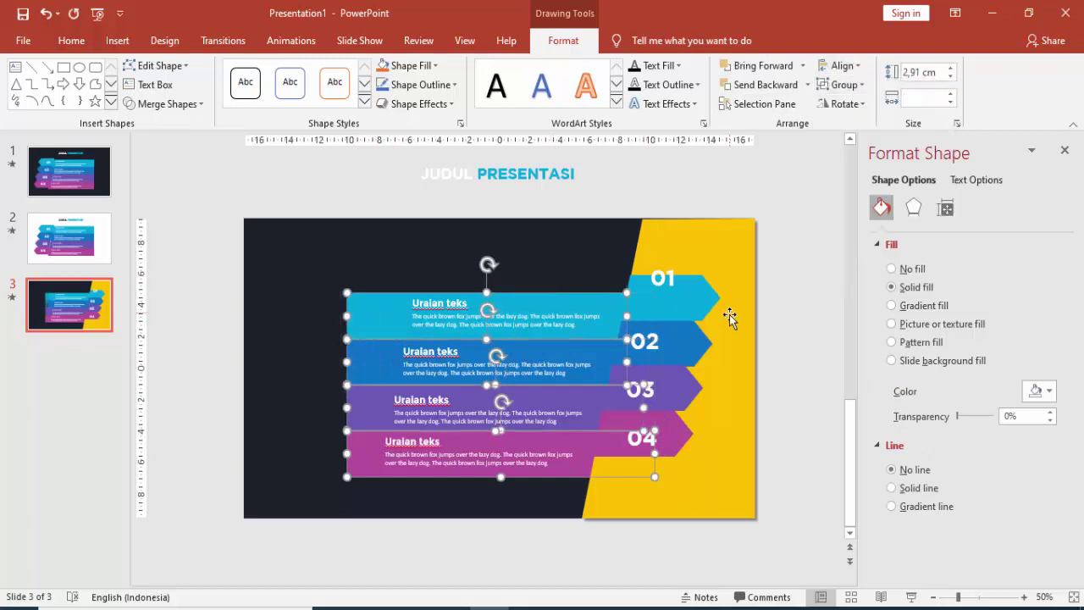
{"action": "left_click", "coordinate": [792, 321]}
Step: Give the yellow panel an Outer 'Offset: Left' shadow pushed out to 6 pt
{"action": "left_click", "coordinate": [734, 247]}
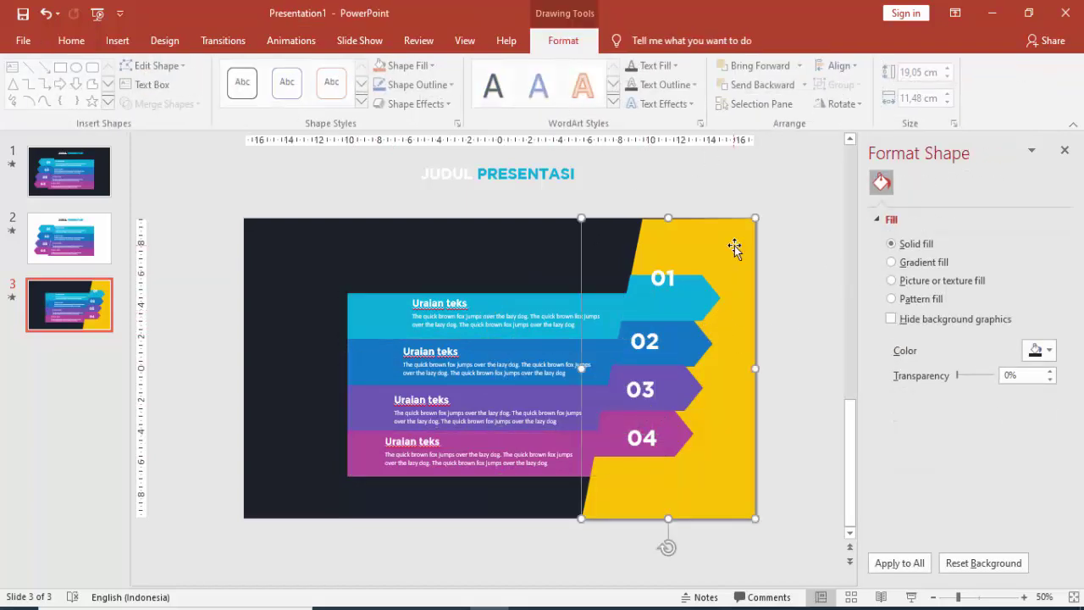
{"action": "left_click", "coordinate": [914, 208]}
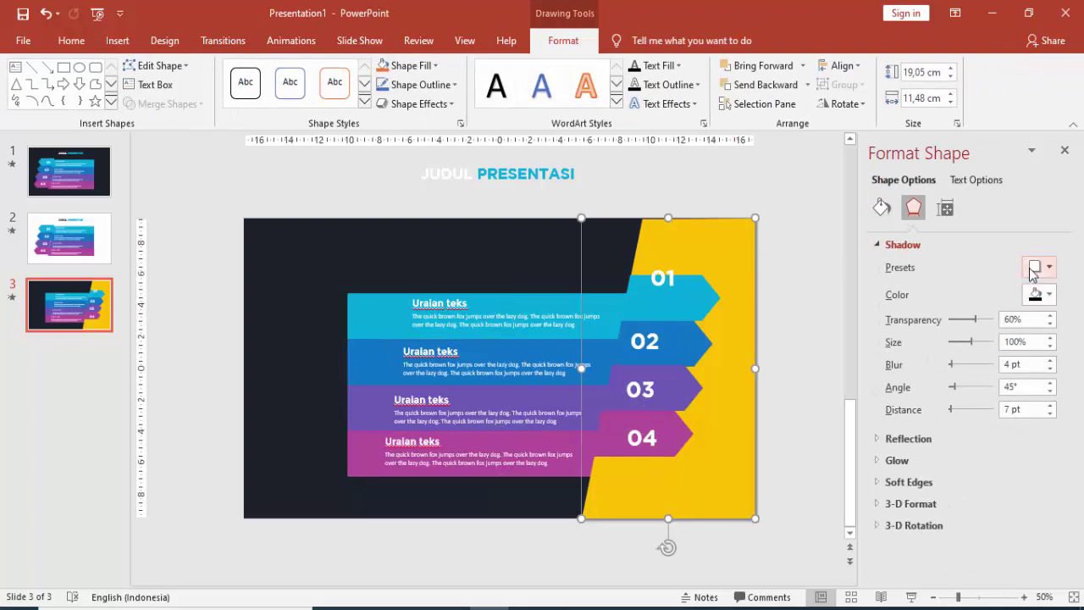
{"action": "left_click", "coordinate": [1035, 267]}
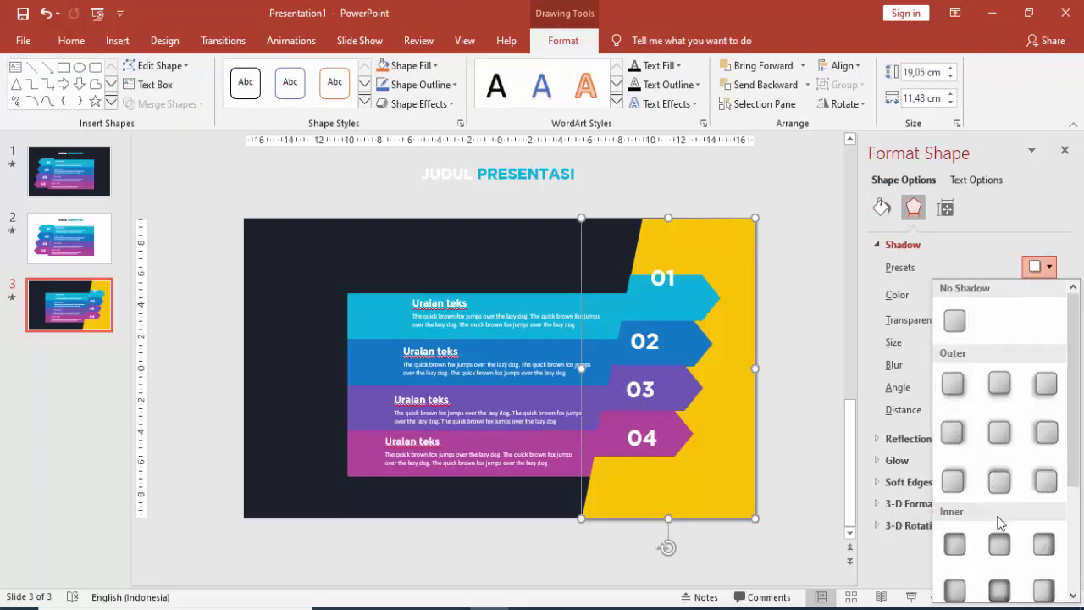
{"action": "left_click", "coordinate": [1042, 437]}
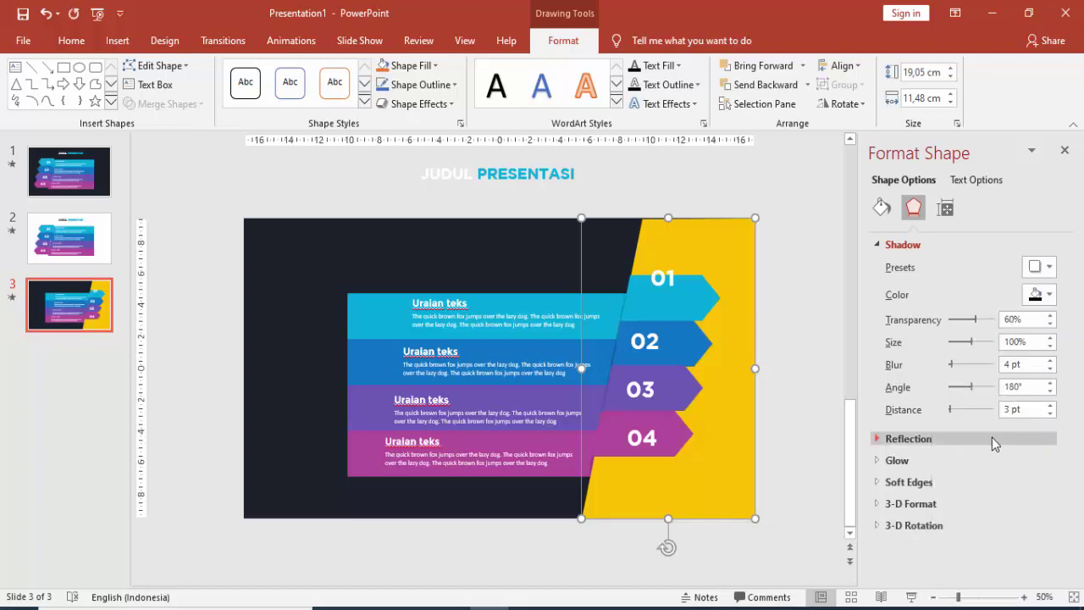
{"action": "left_click", "coordinate": [1050, 406]}
{"action": "left_click", "coordinate": [1049, 406]}
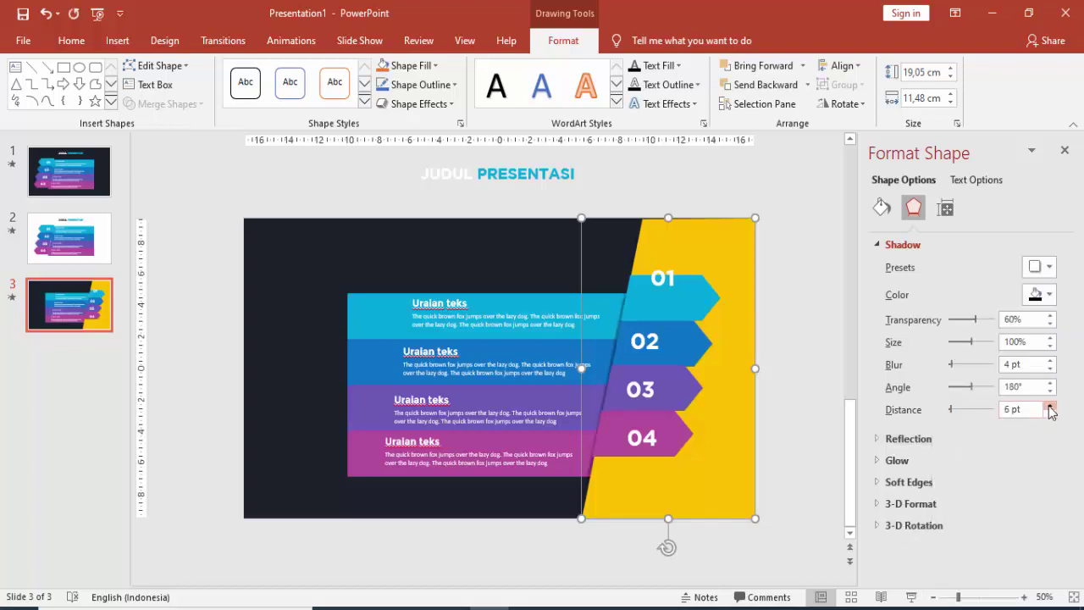
{"action": "left_click", "coordinate": [789, 318]}
Step: Left-align the title and description boxes of all four rows and shift them further left together
{"action": "left_click", "coordinate": [439, 316]}
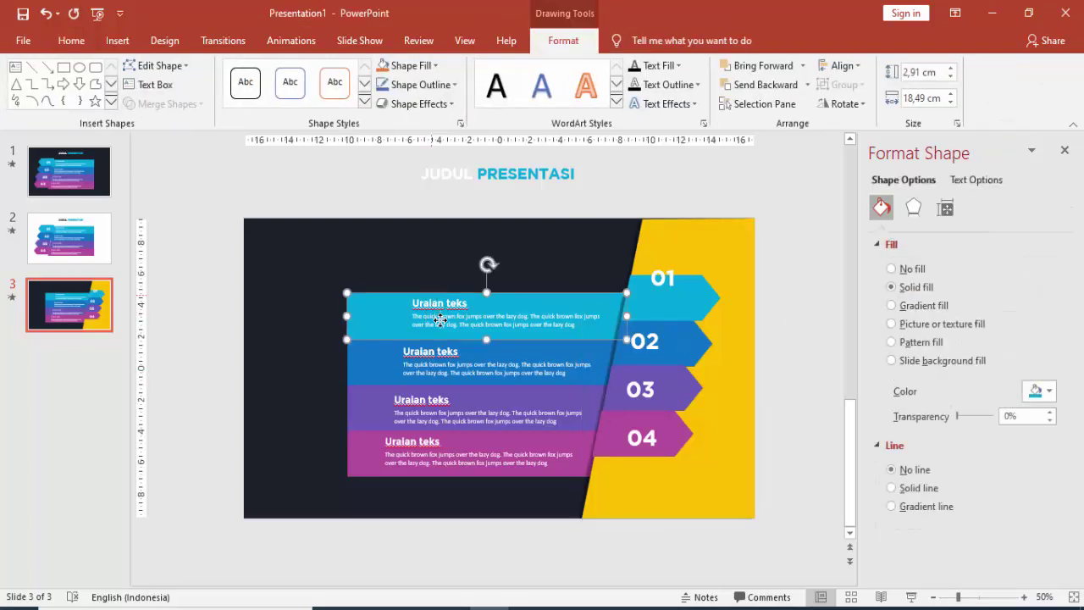
{"action": "left_click", "coordinate": [440, 303], "text": "shift"}
{"action": "left_click", "coordinate": [430, 351], "text": "shift"}
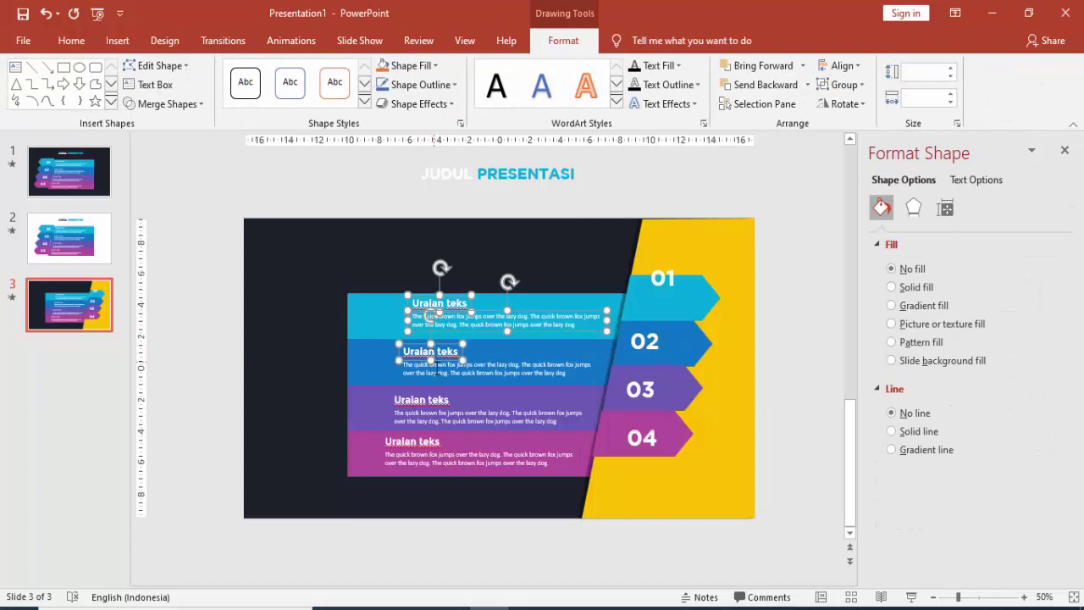
{"action": "left_click", "coordinate": [440, 366], "text": "shift"}
{"action": "left_click", "coordinate": [421, 400], "text": "shift"}
{"action": "left_click", "coordinate": [487, 417], "text": "shift"}
{"action": "left_click", "coordinate": [479, 458], "text": "shift"}
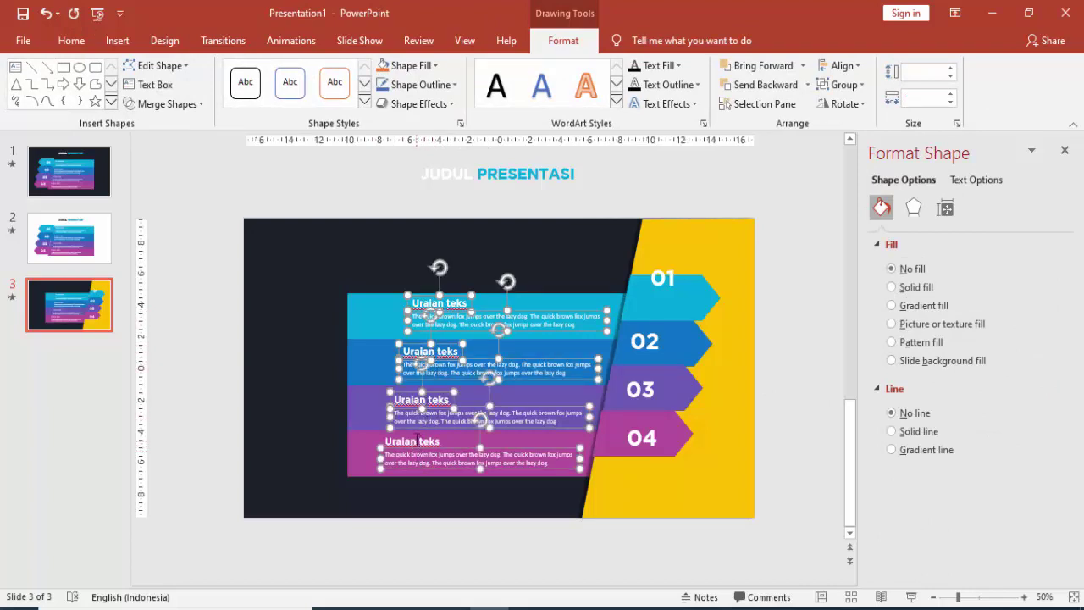
{"action": "left_click", "coordinate": [413, 442], "text": "shift"}
{"action": "left_click", "coordinate": [835, 65]}
{"action": "left_click", "coordinate": [856, 83]}
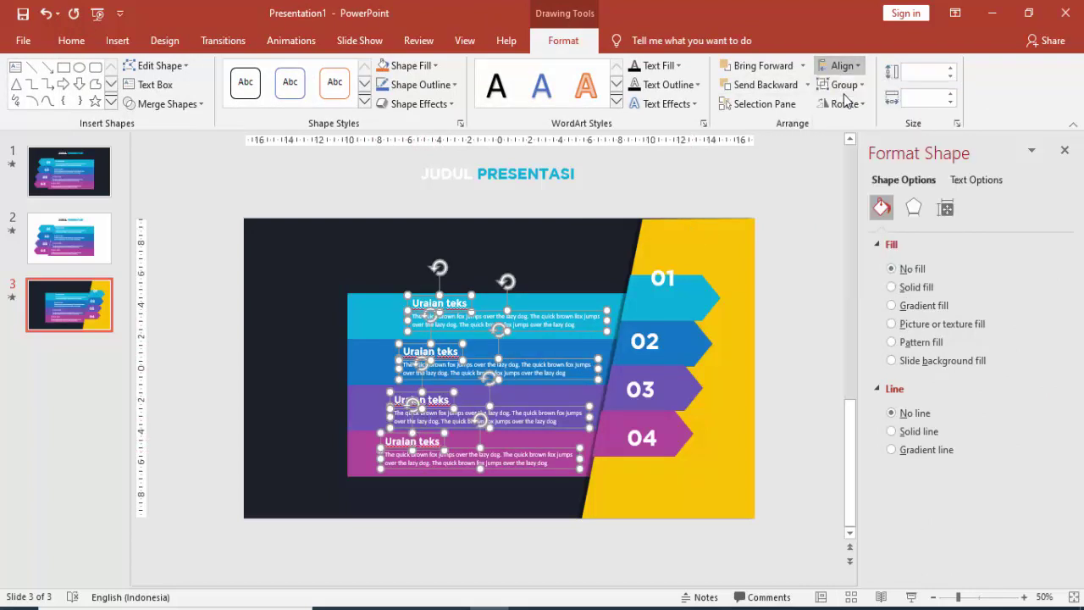
{"action": "left_click_drag", "start_coordinate": [459, 308], "coordinate": [438, 310]}
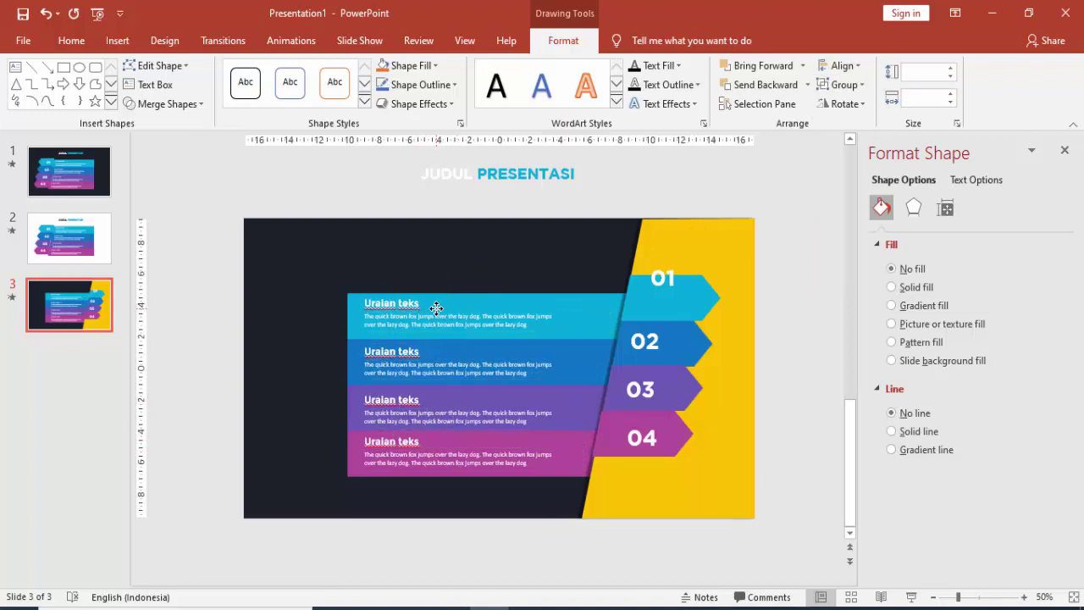
{"action": "left_click", "coordinate": [799, 283]}
Step: Recolour the yellow diagonal right panel dark navy with a solid fill
{"action": "left_click", "coordinate": [734, 263]}
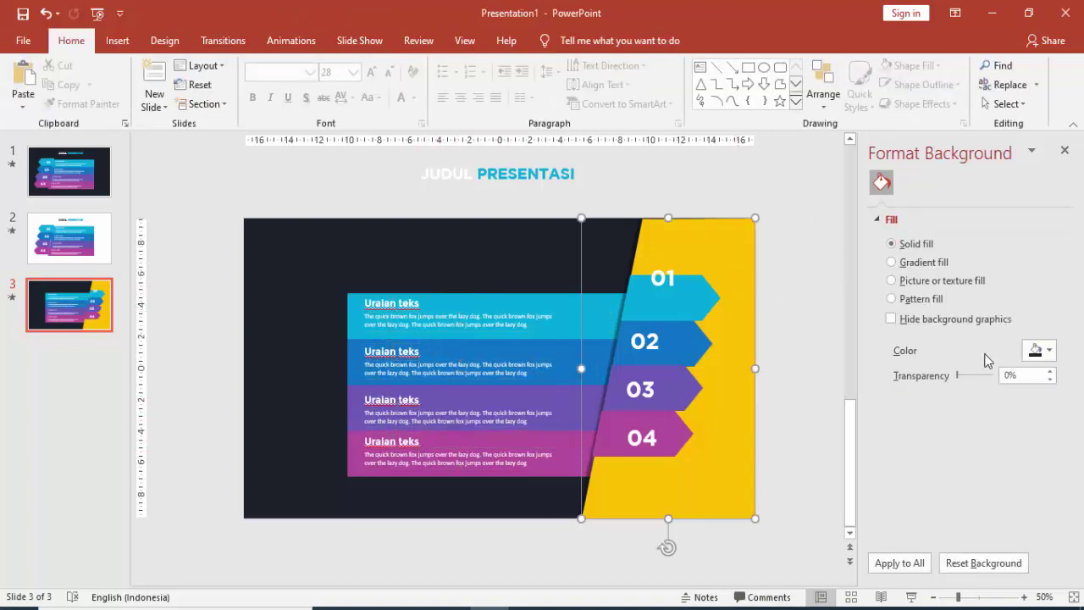
{"action": "left_click", "coordinate": [1039, 391]}
{"action": "left_click", "coordinate": [952, 551]}
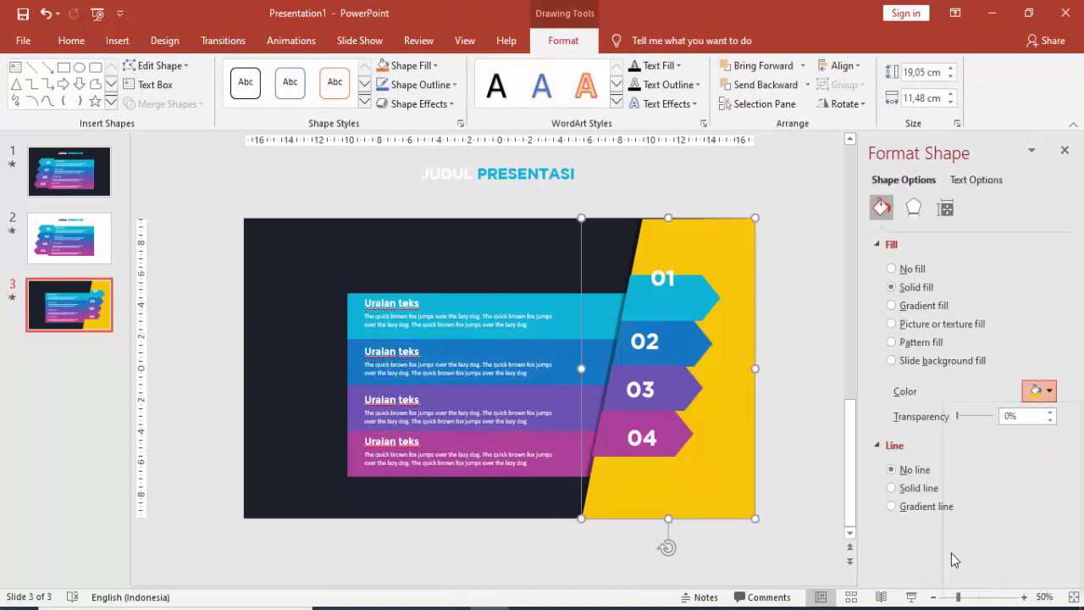
{"action": "left_click", "coordinate": [800, 327]}
Step: Nudge the 01 number down and move the 04 number left to centre it on its magenta arrow
{"action": "scroll", "coordinate": [818, 319], "scroll_direction": "down", "scroll_amount": 2}
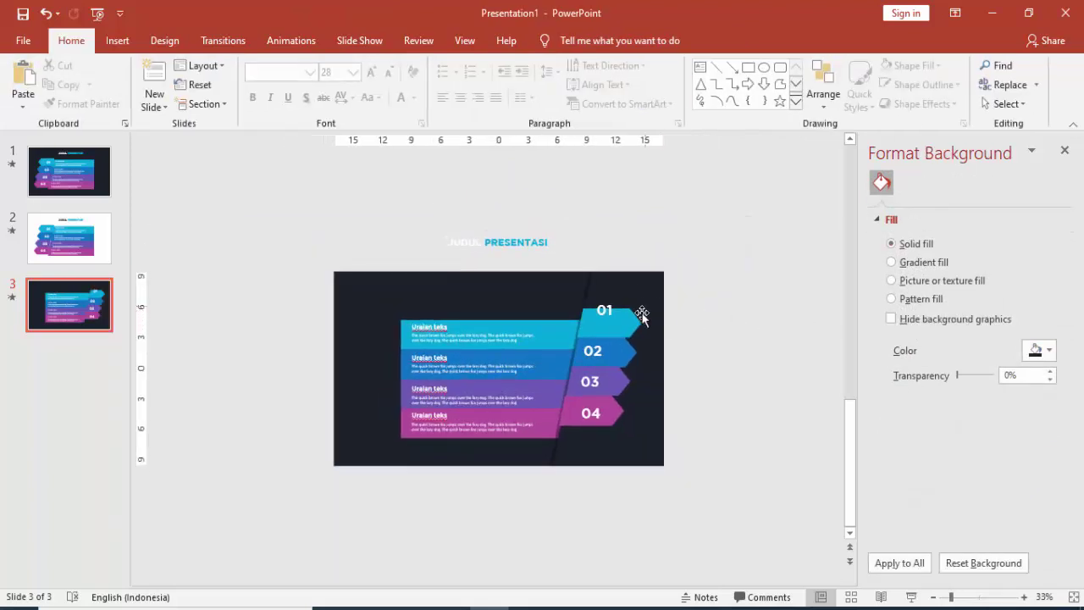
{"action": "scroll", "coordinate": [663, 321], "scroll_direction": "up", "scroll_amount": 2}
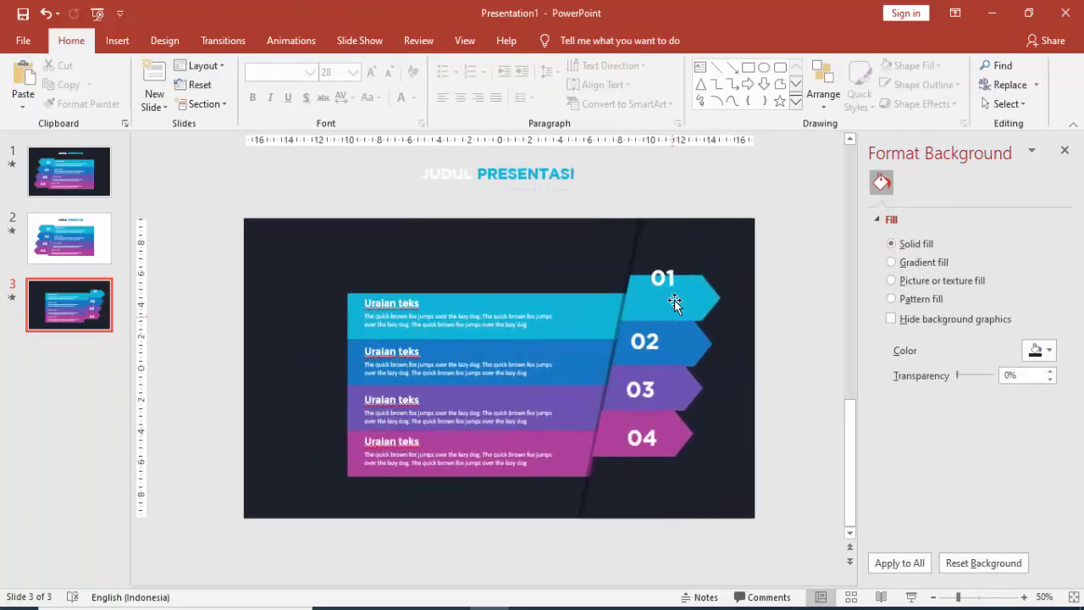
{"action": "left_click", "coordinate": [664, 294]}
{"action": "left_click_drag", "start_coordinate": [664, 293], "coordinate": [658, 310]}
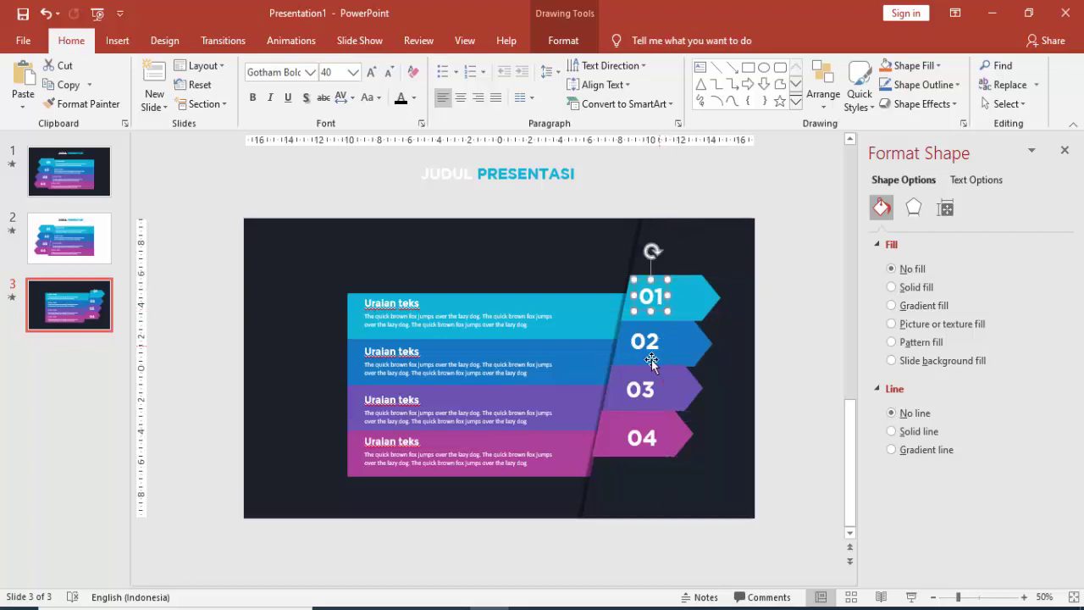
{"action": "left_click", "coordinate": [646, 403]}
{"action": "left_click", "coordinate": [647, 439]}
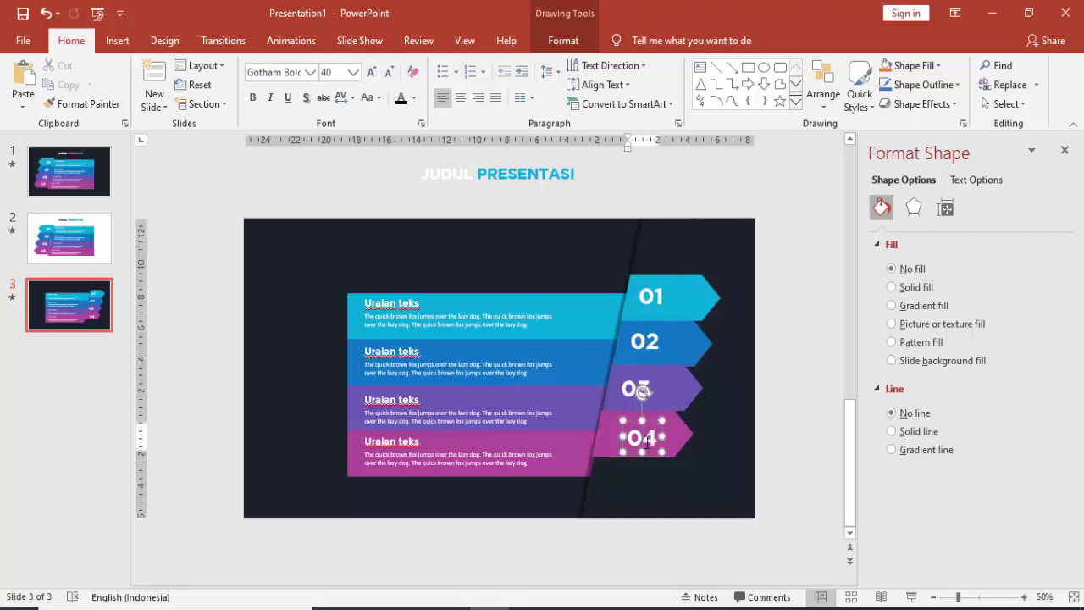
{"action": "left_click_drag", "start_coordinate": [647, 451], "coordinate": [636, 449]}
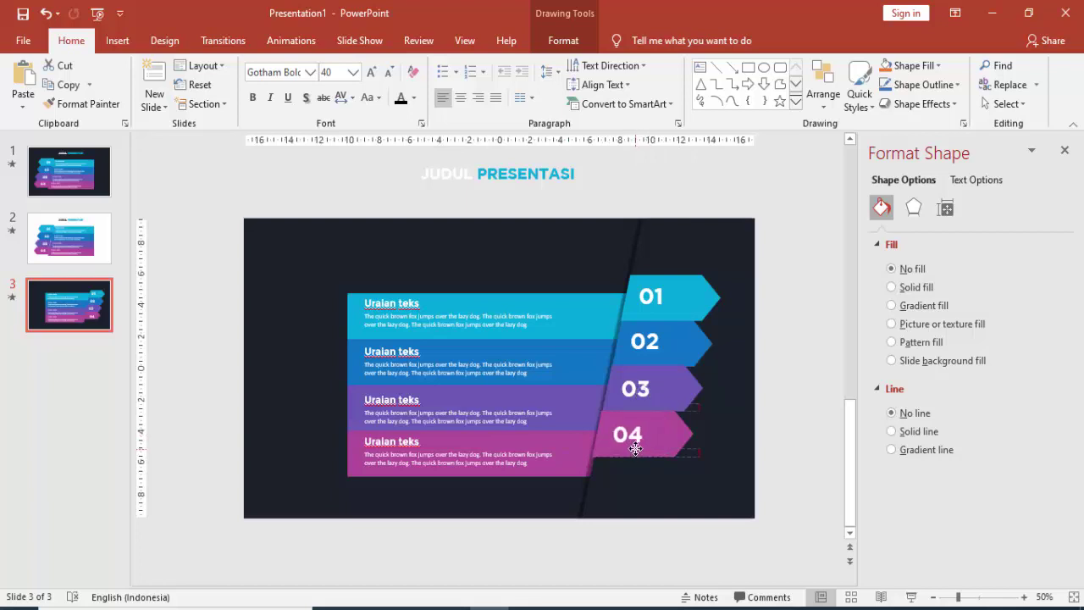
{"action": "left_click", "coordinate": [783, 322]}
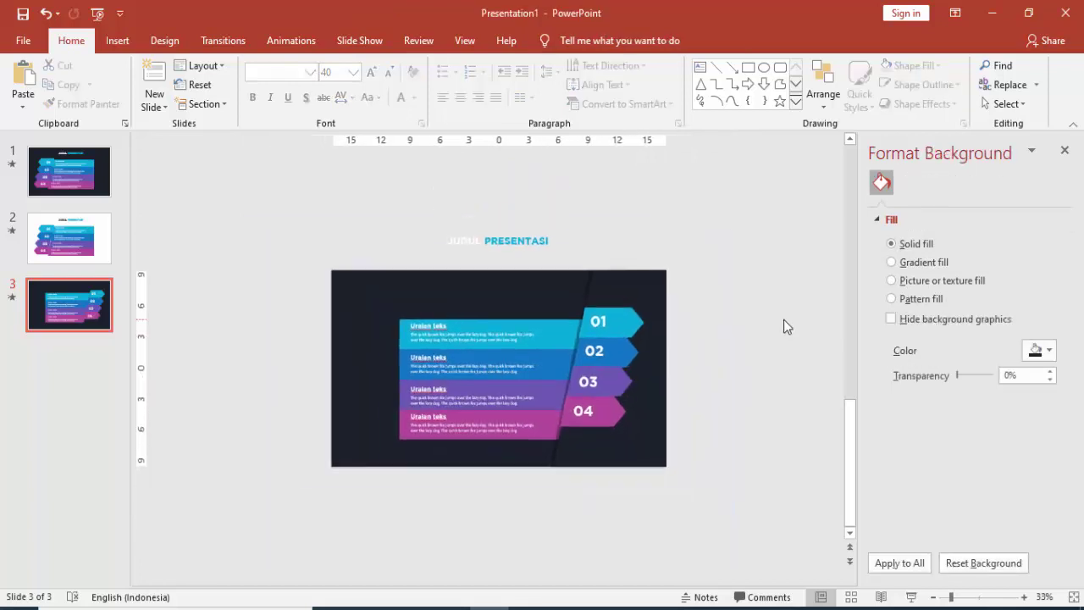
{"action": "scroll", "coordinate": [783, 321], "scroll_direction": "down", "scroll_amount": 2}
{"action": "scroll", "coordinate": [699, 326], "scroll_direction": "up", "scroll_amount": 2}
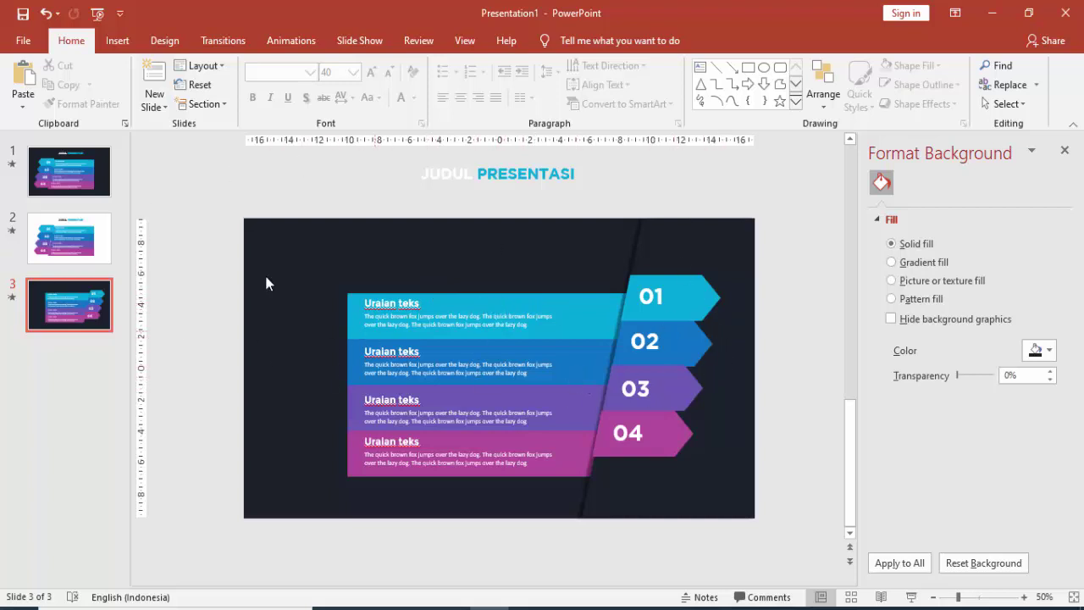
{"action": "left_click", "coordinate": [78, 175]}
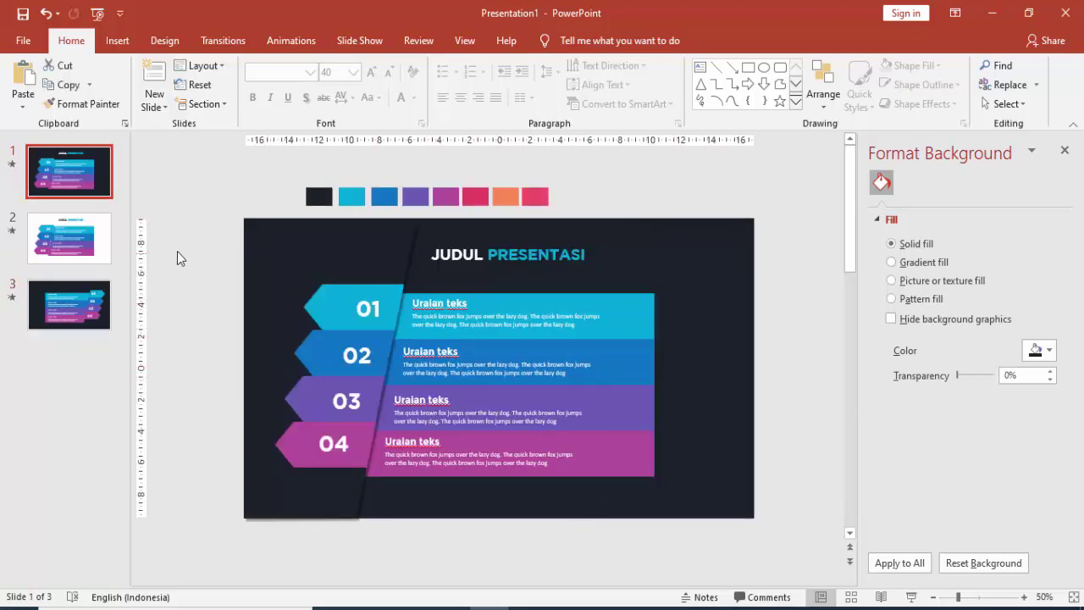
{"action": "left_click", "coordinate": [90, 242]}
{"action": "left_click", "coordinate": [105, 315]}
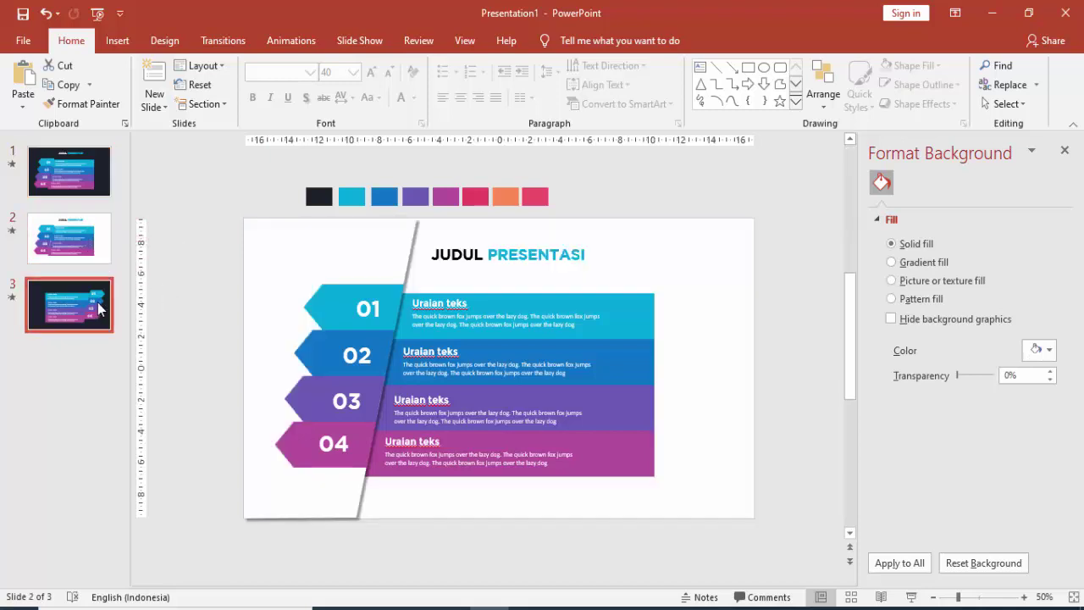
{"action": "left_click", "coordinate": [93, 242]}
{"action": "left_click", "coordinate": [92, 170]}
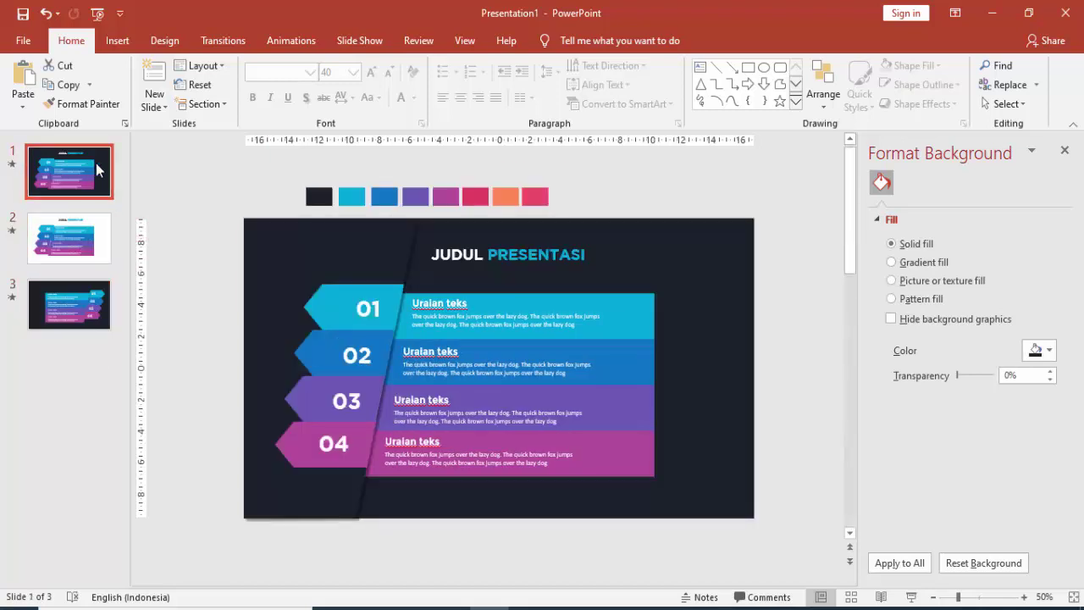
{"action": "left_click", "coordinate": [95, 239]}
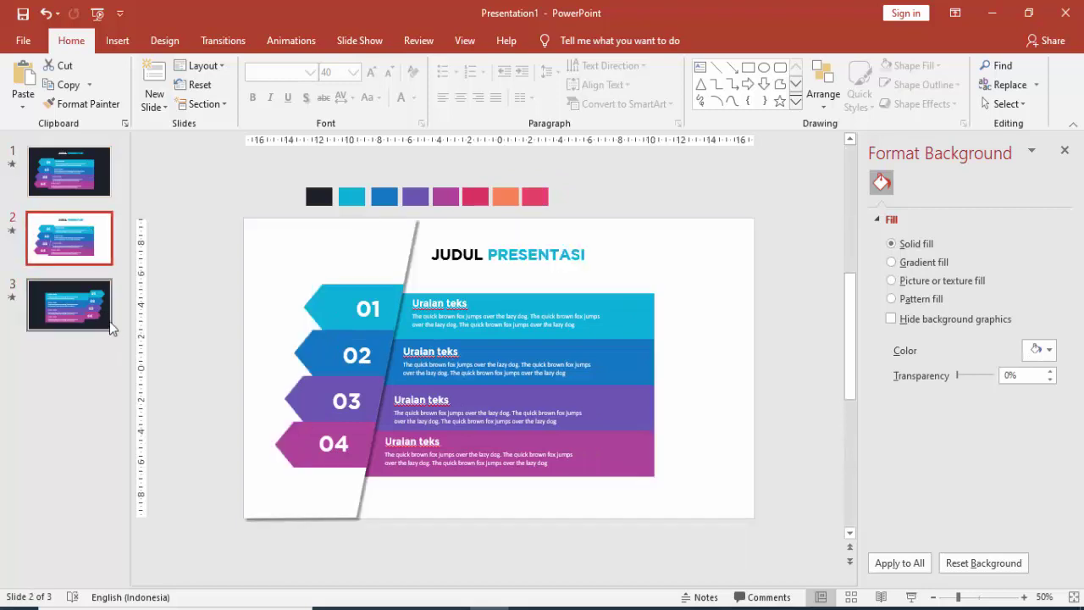
{"action": "left_click", "coordinate": [108, 321]}
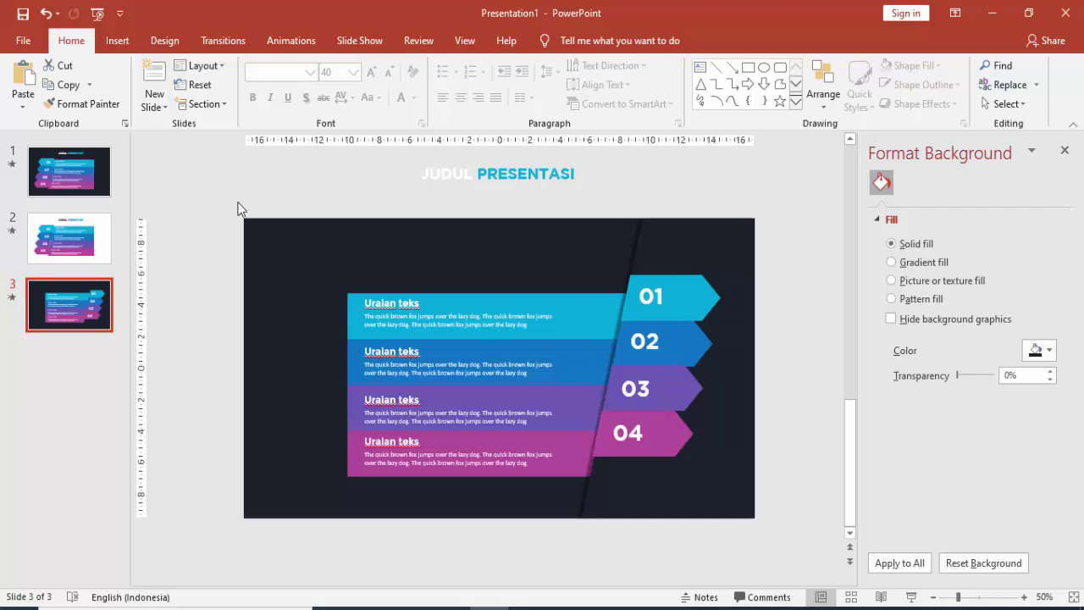
{"action": "left_click", "coordinate": [449, 176]}
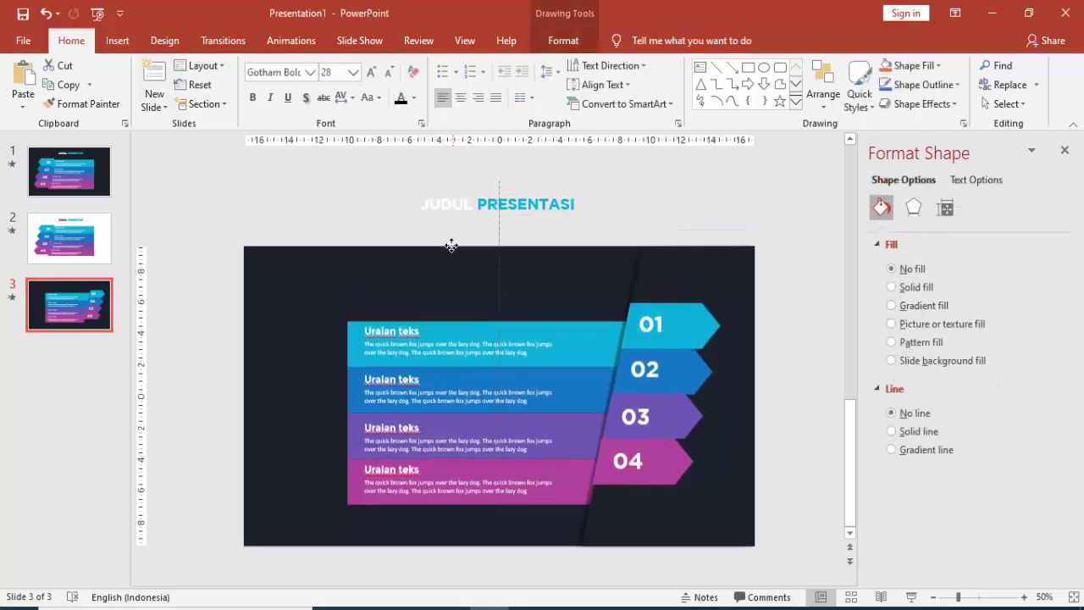
Step: Drag 'JUDUL PRESENTASI' down into slide 3's top area, close the Format Shape pane, then return to slide 1
{"action": "left_click_drag", "start_coordinate": [454, 221], "coordinate": [449, 264]}
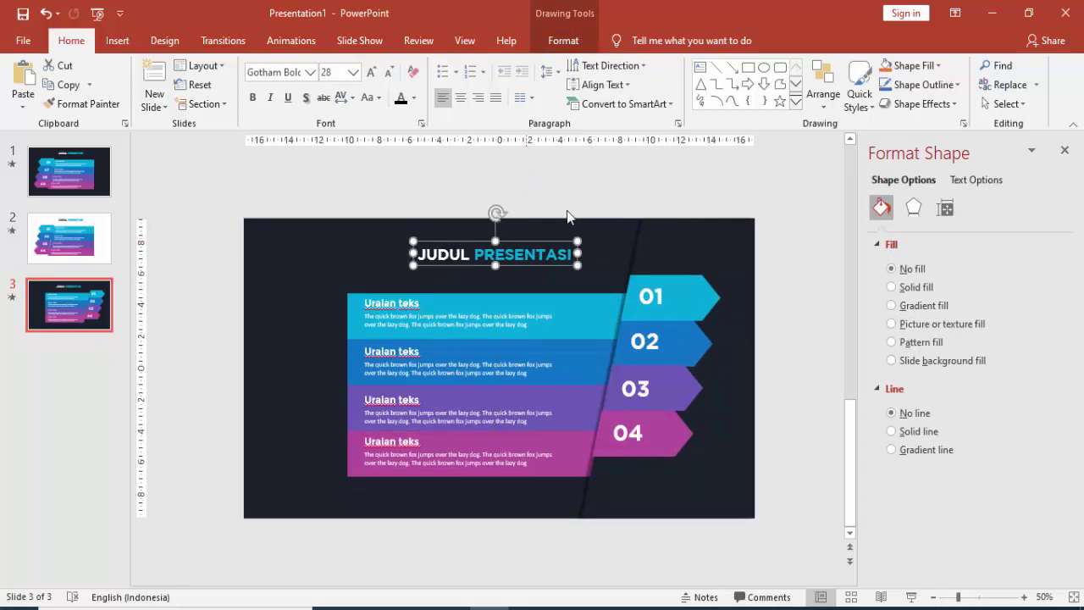
{"action": "left_click", "coordinate": [1065, 151]}
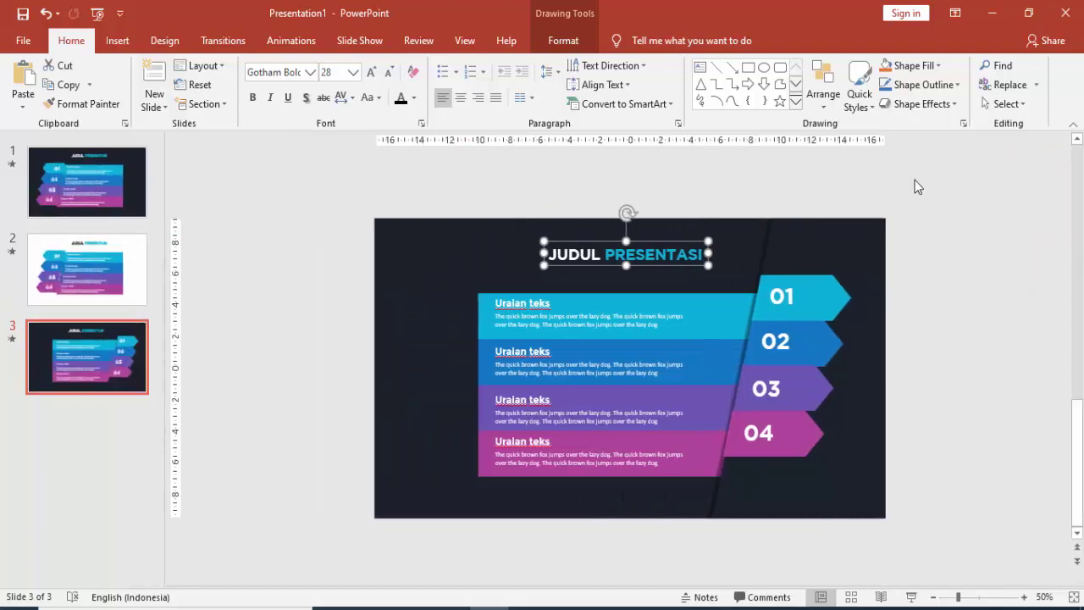
{"action": "left_click", "coordinate": [915, 180]}
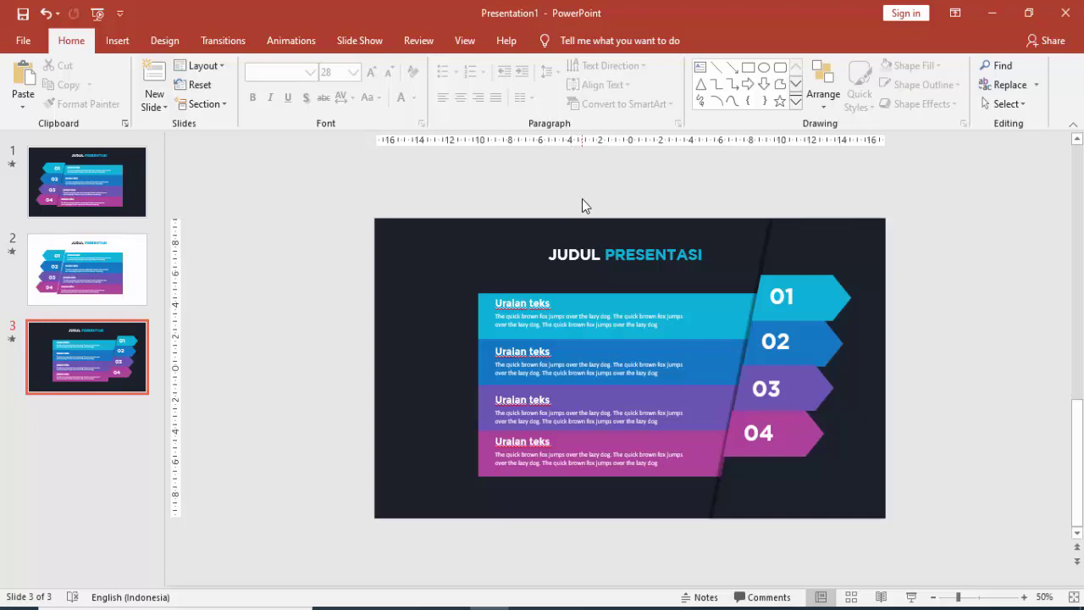
{"action": "left_click", "coordinate": [111, 191]}
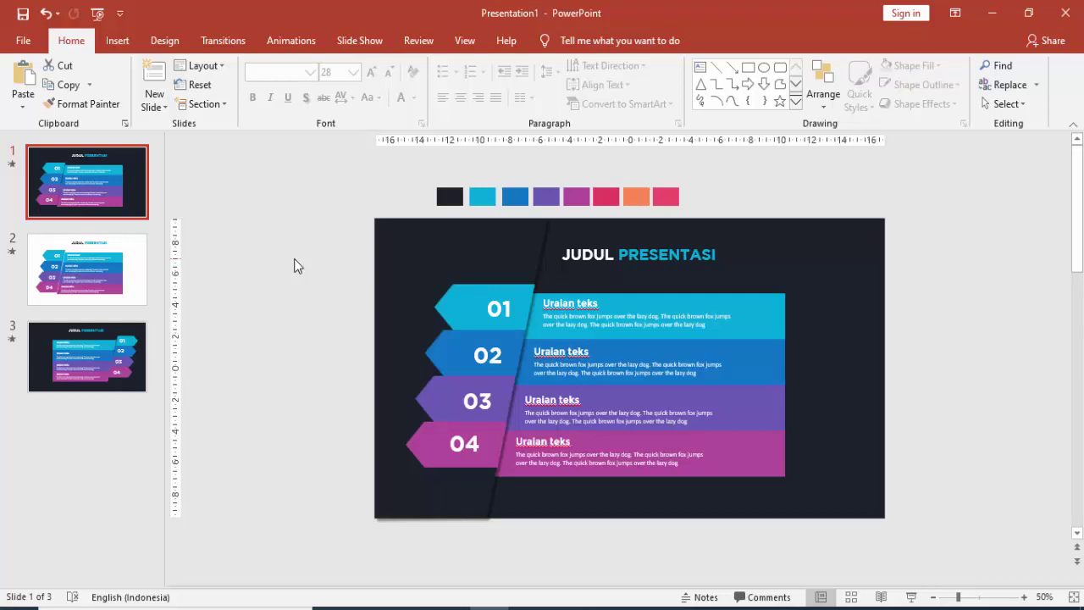
{"action": "left_click", "coordinate": [802, 609]}
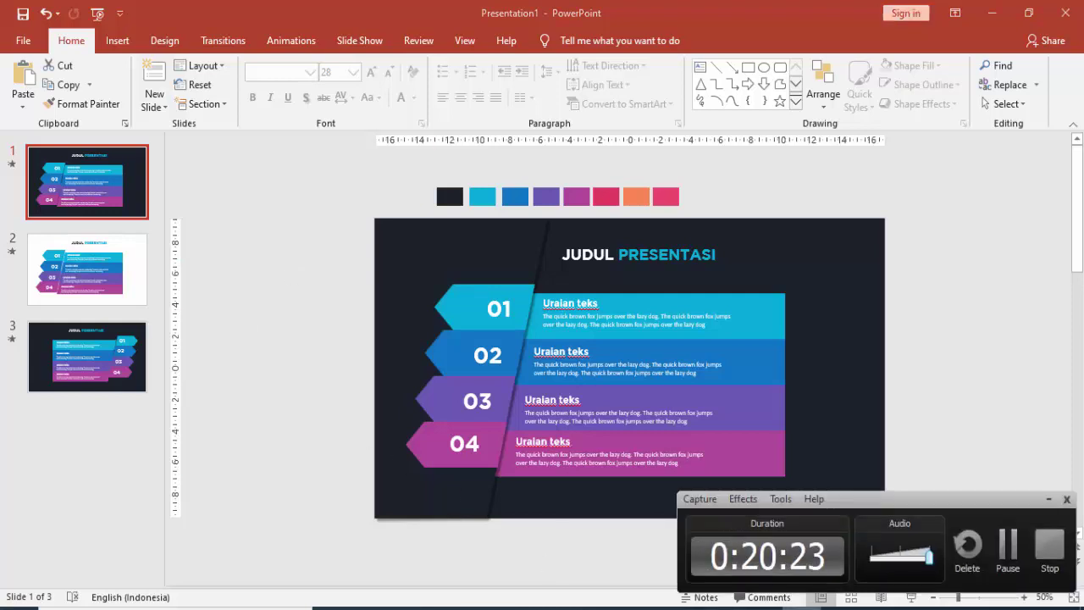